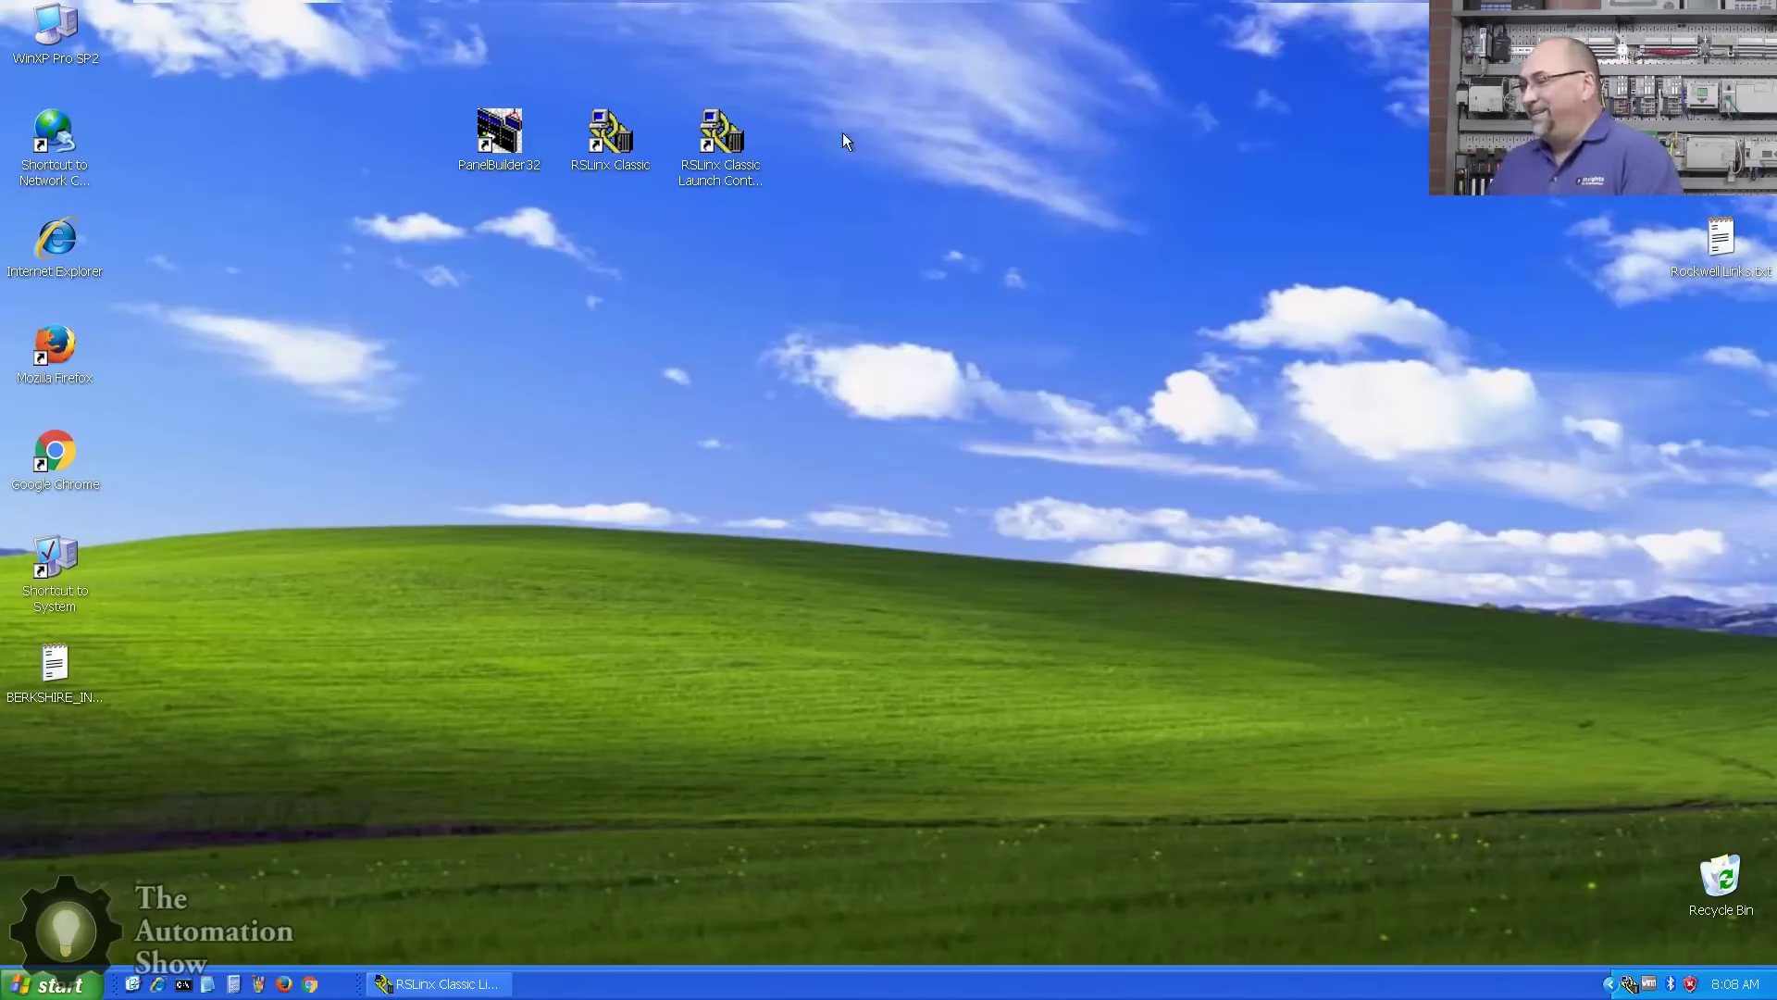
# Step: Open RSLinx Classic and browse the AB_DF1-1 DH-485 network in RSWho
pyautogui.doubleClick(623, 146)
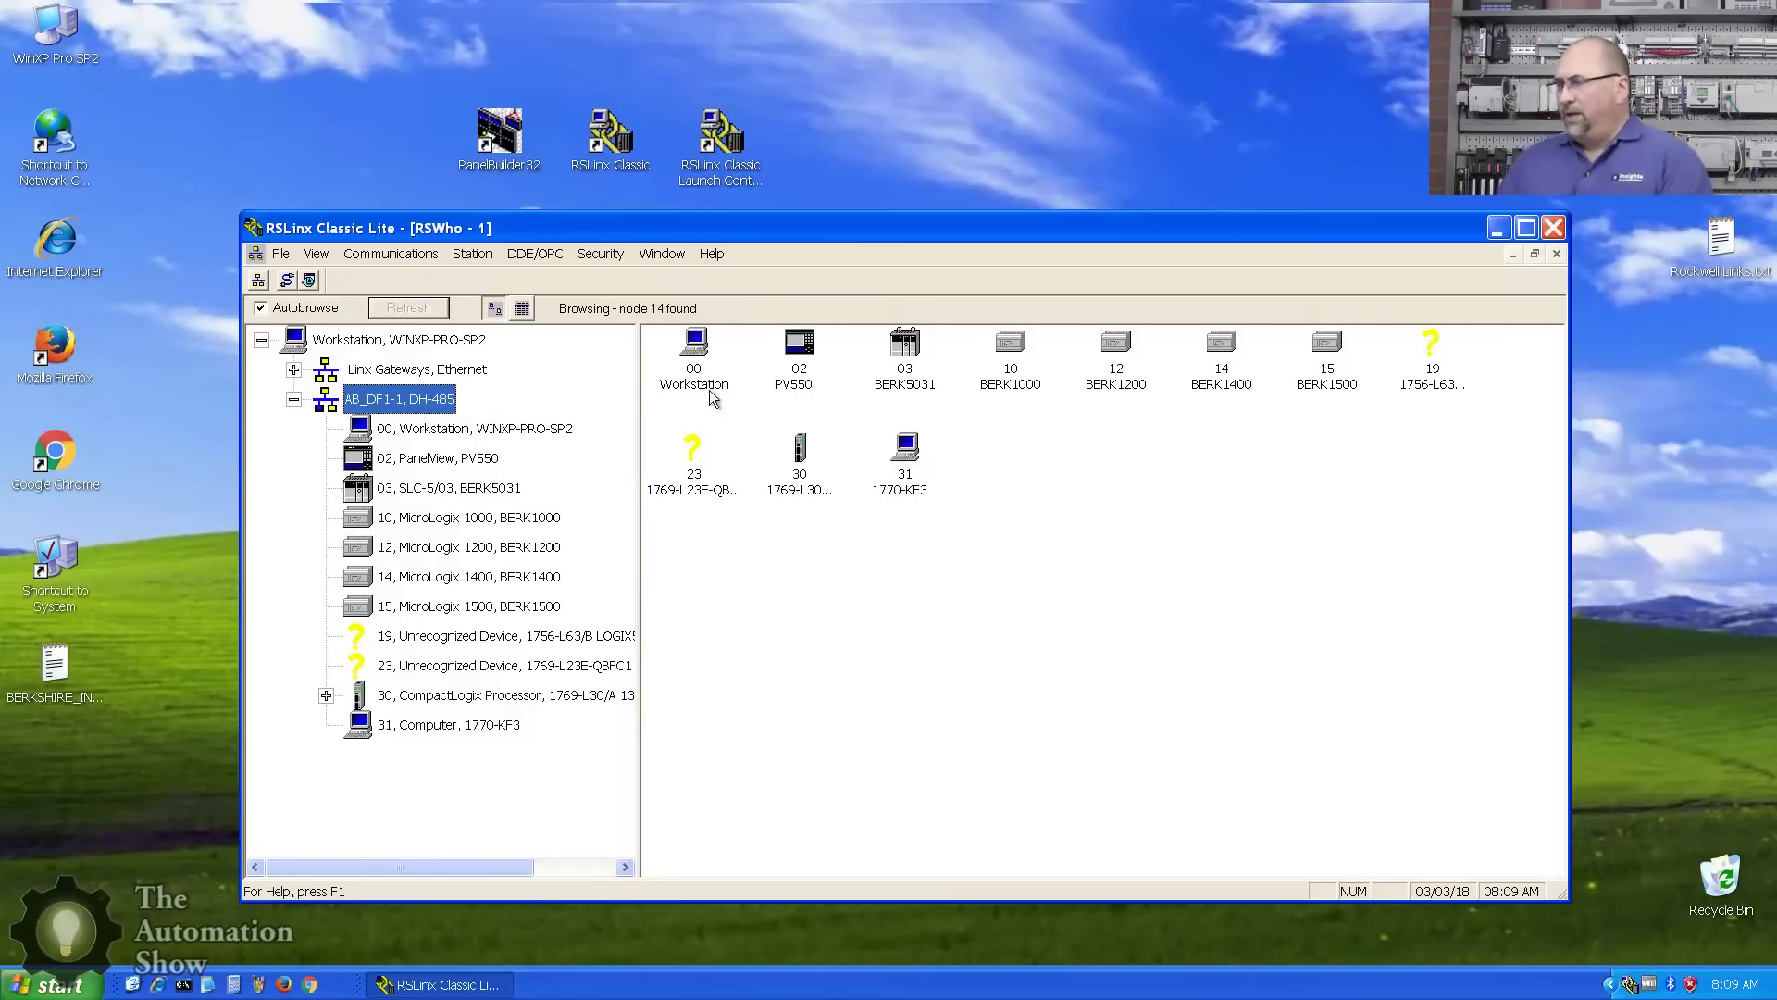
pyautogui.click(442, 463)
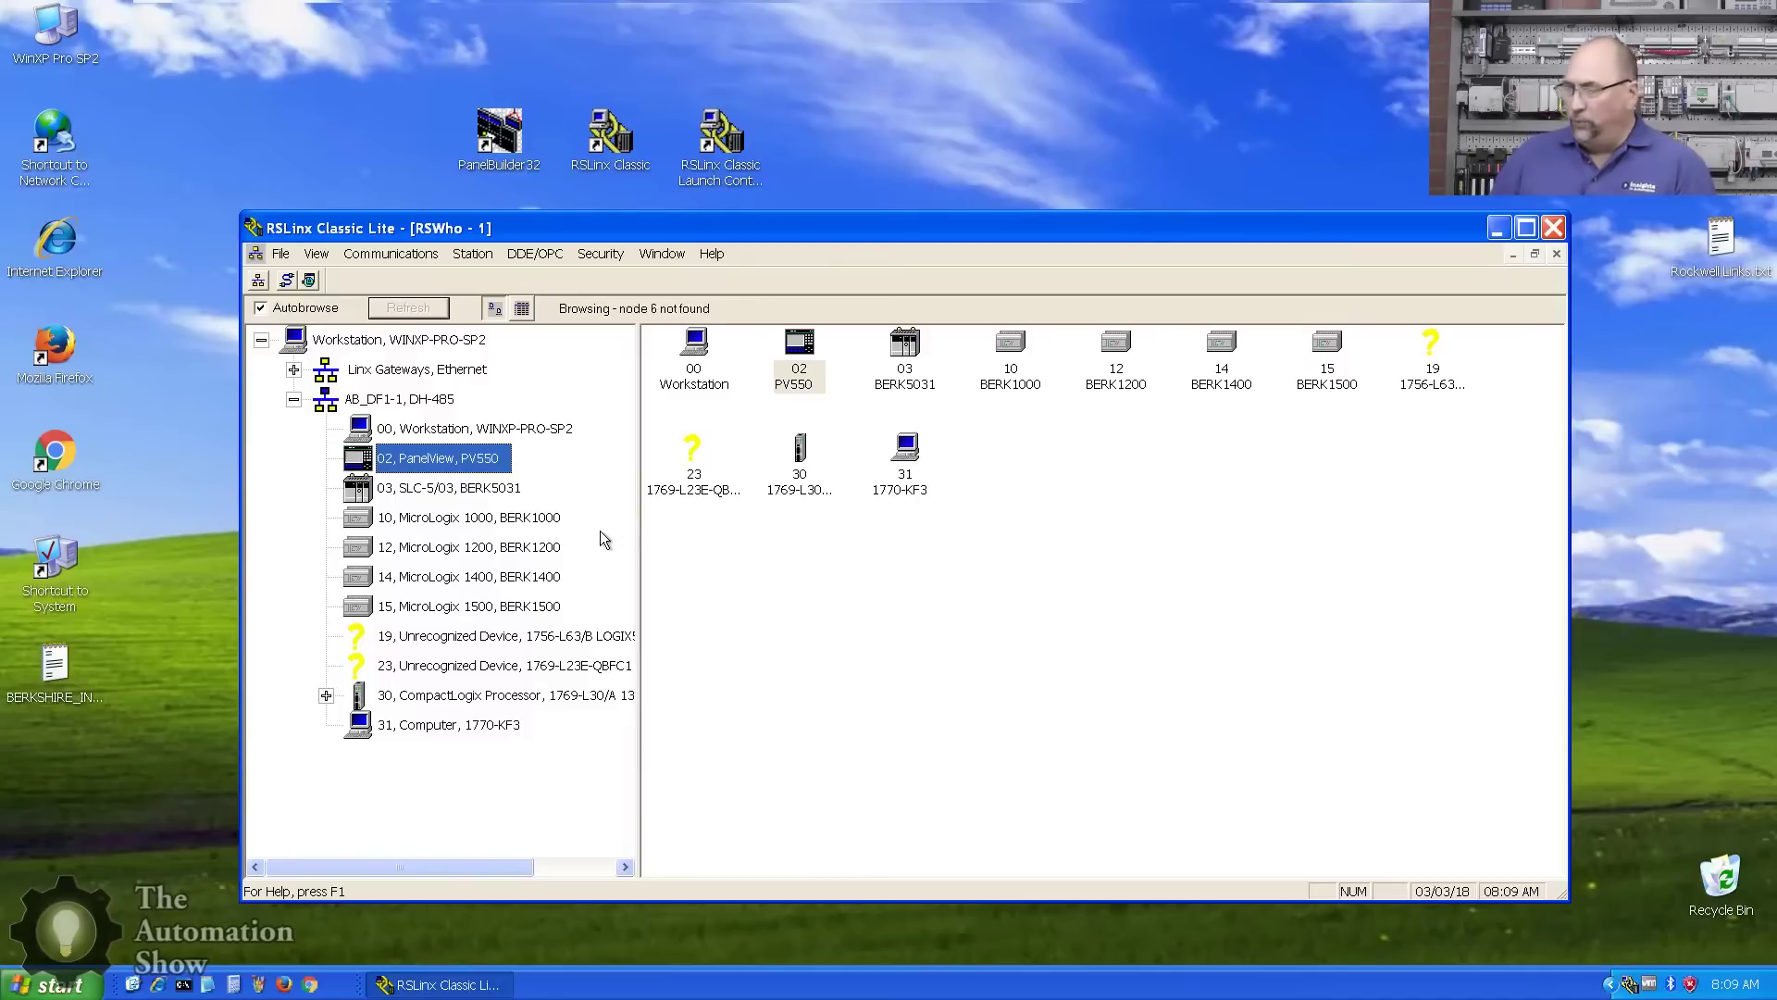
pyautogui.click(482, 490)
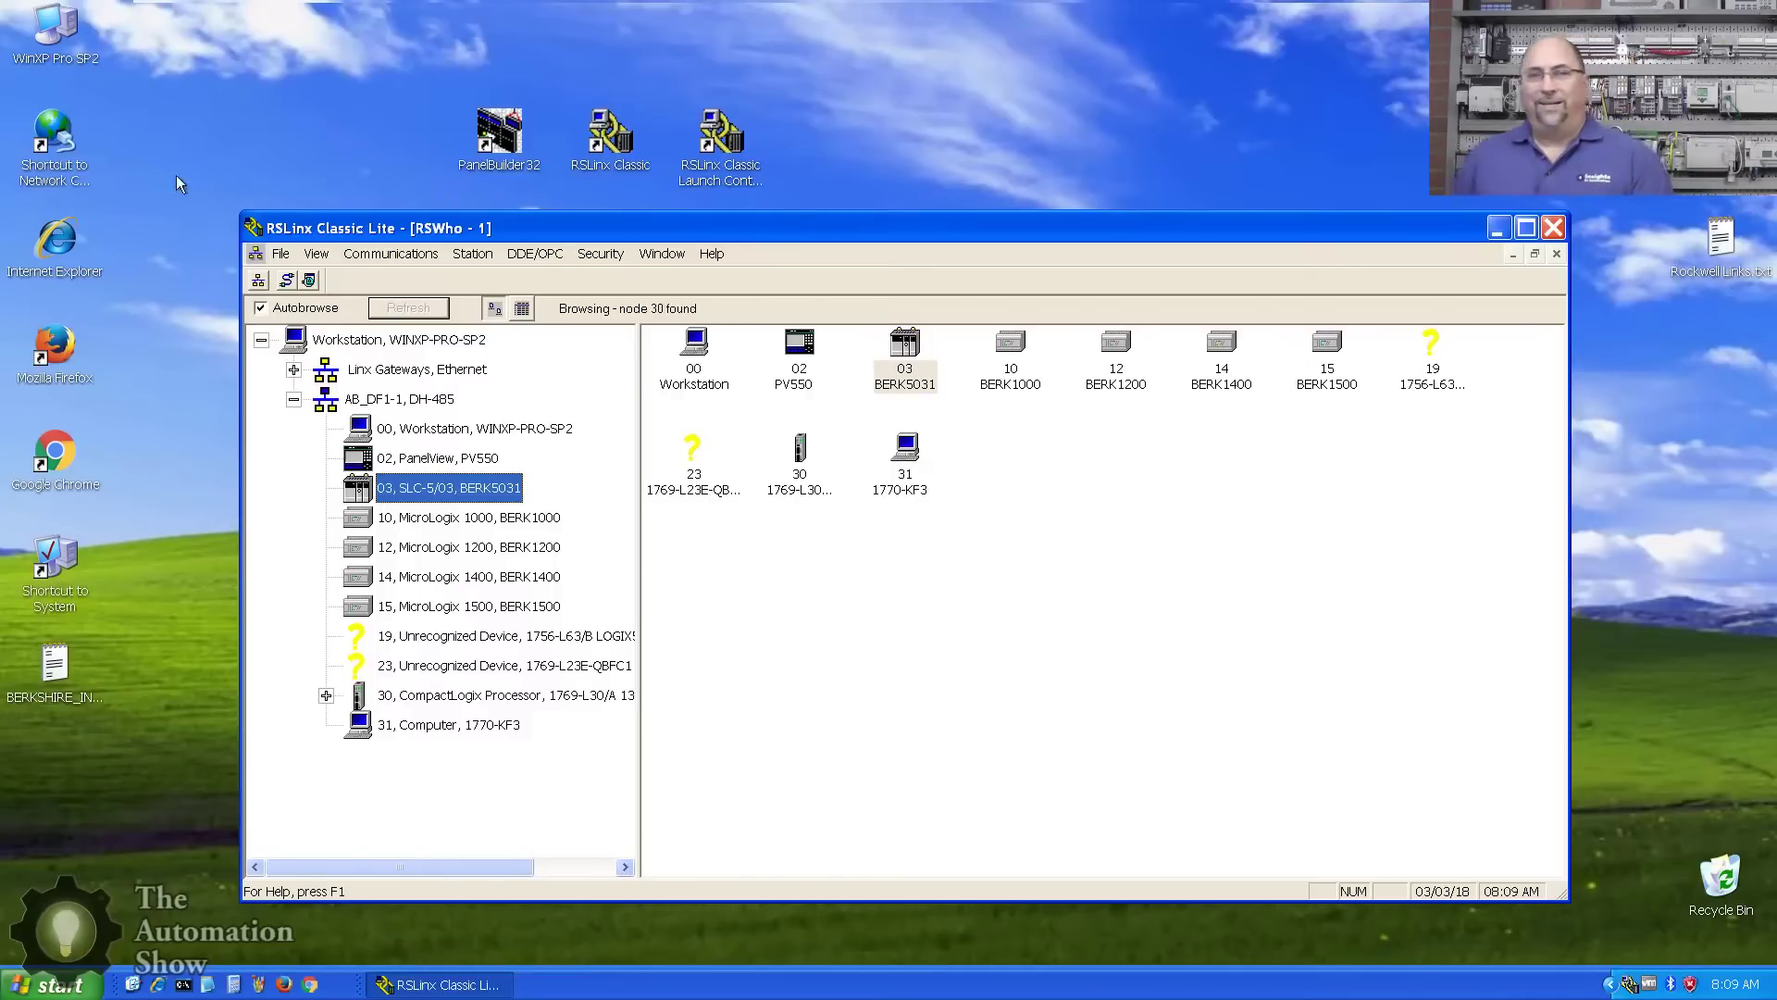
# Step: Launch PanelBuilder32 and start a new application, TAS_PV550_DH485, for a PV550 Touch on DH485
pyautogui.doubleClick(500, 134)
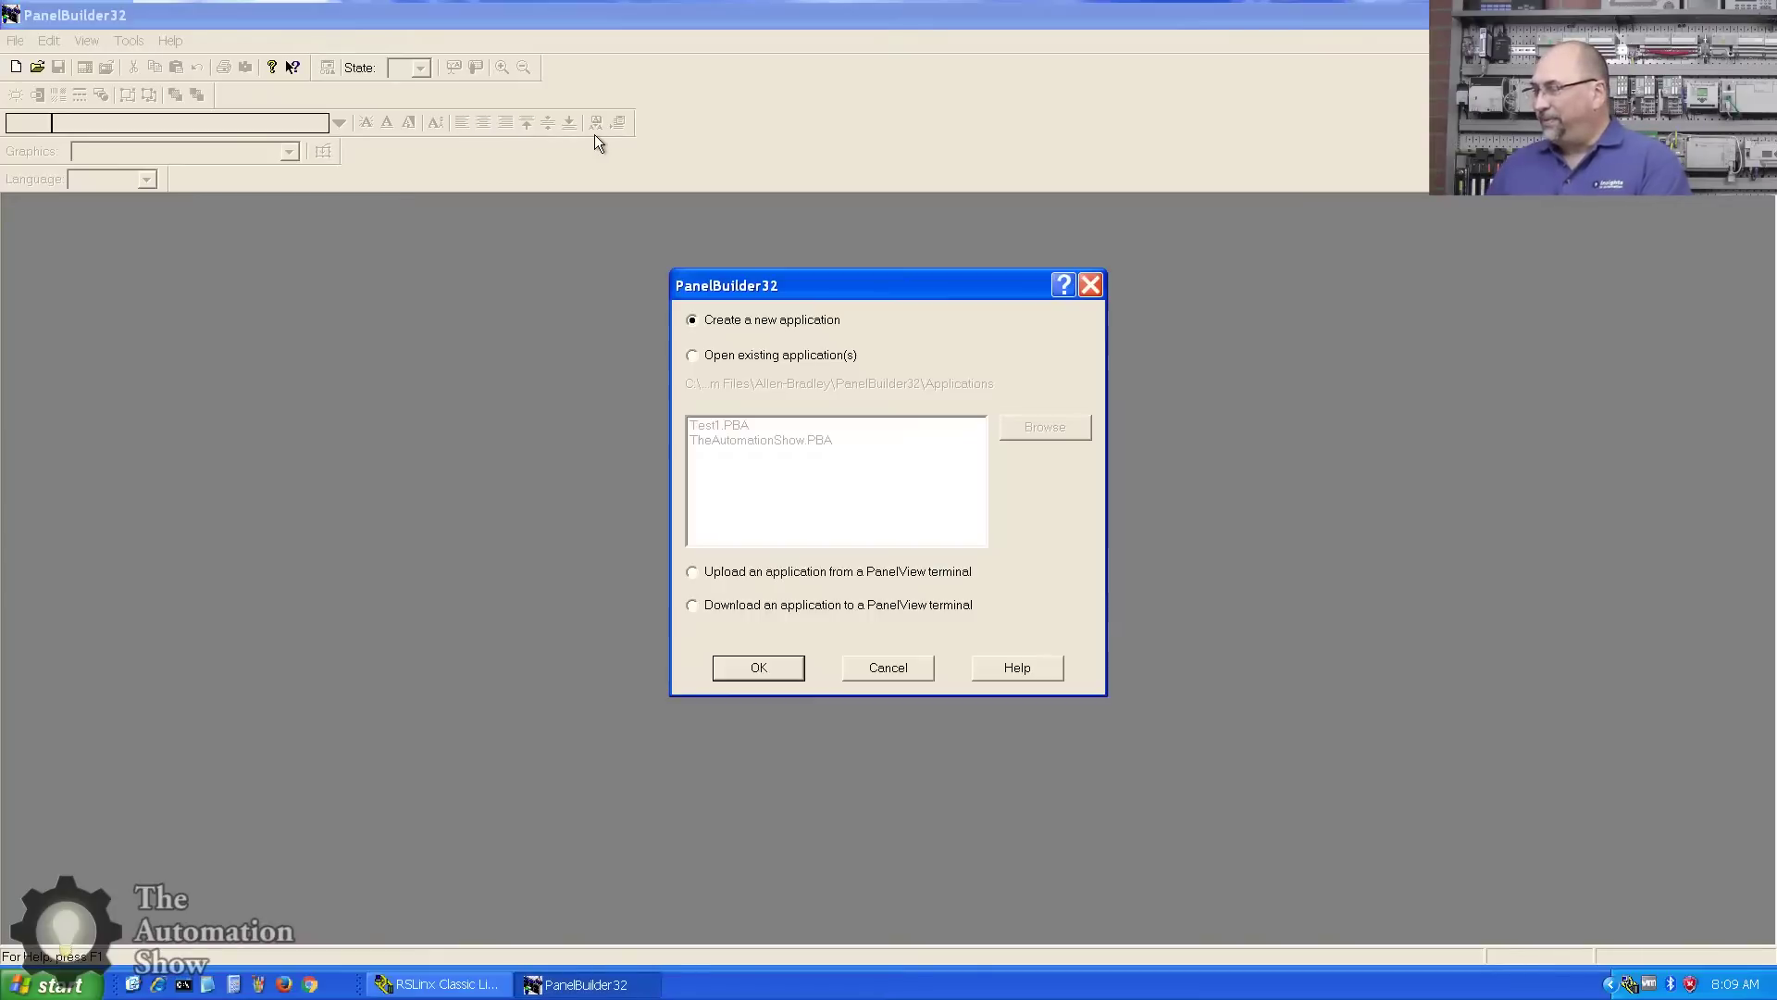
pyautogui.click(776, 664)
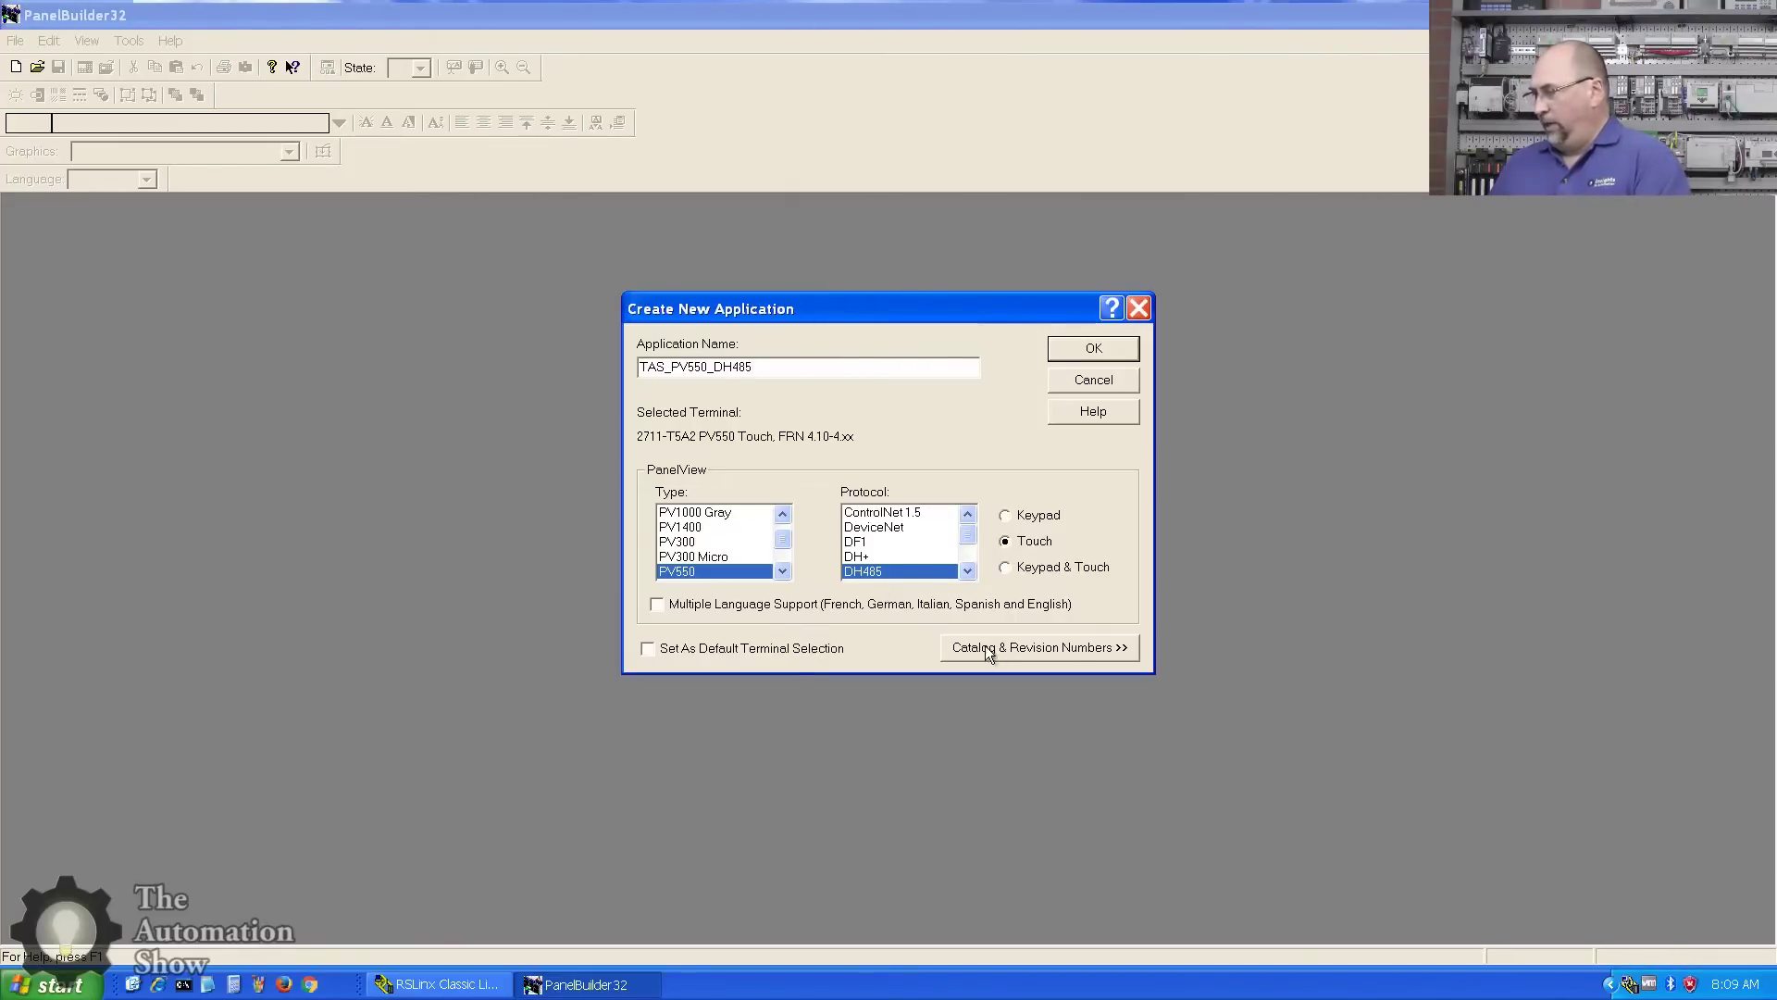
# Step: Create the PV550 DH485 application, maximize Screen 1, and expand the System and Application Settings folders
pyautogui.click(1083, 359)
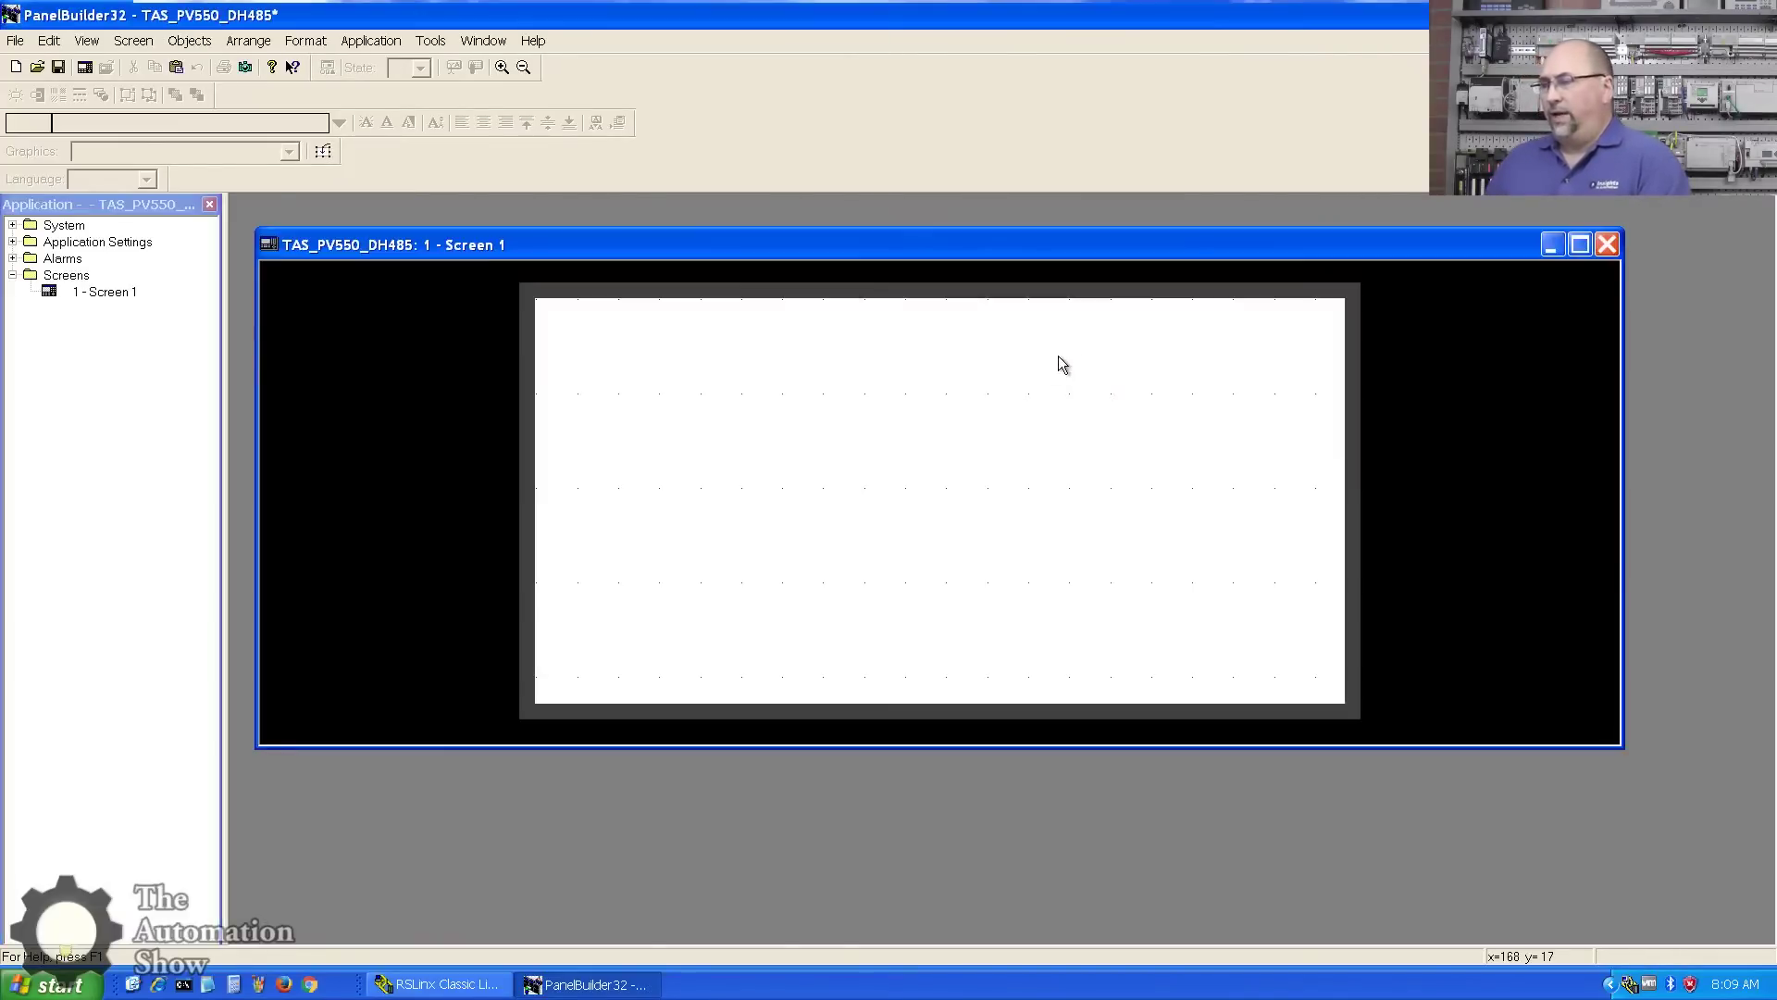
pyautogui.doubleClick(598, 248)
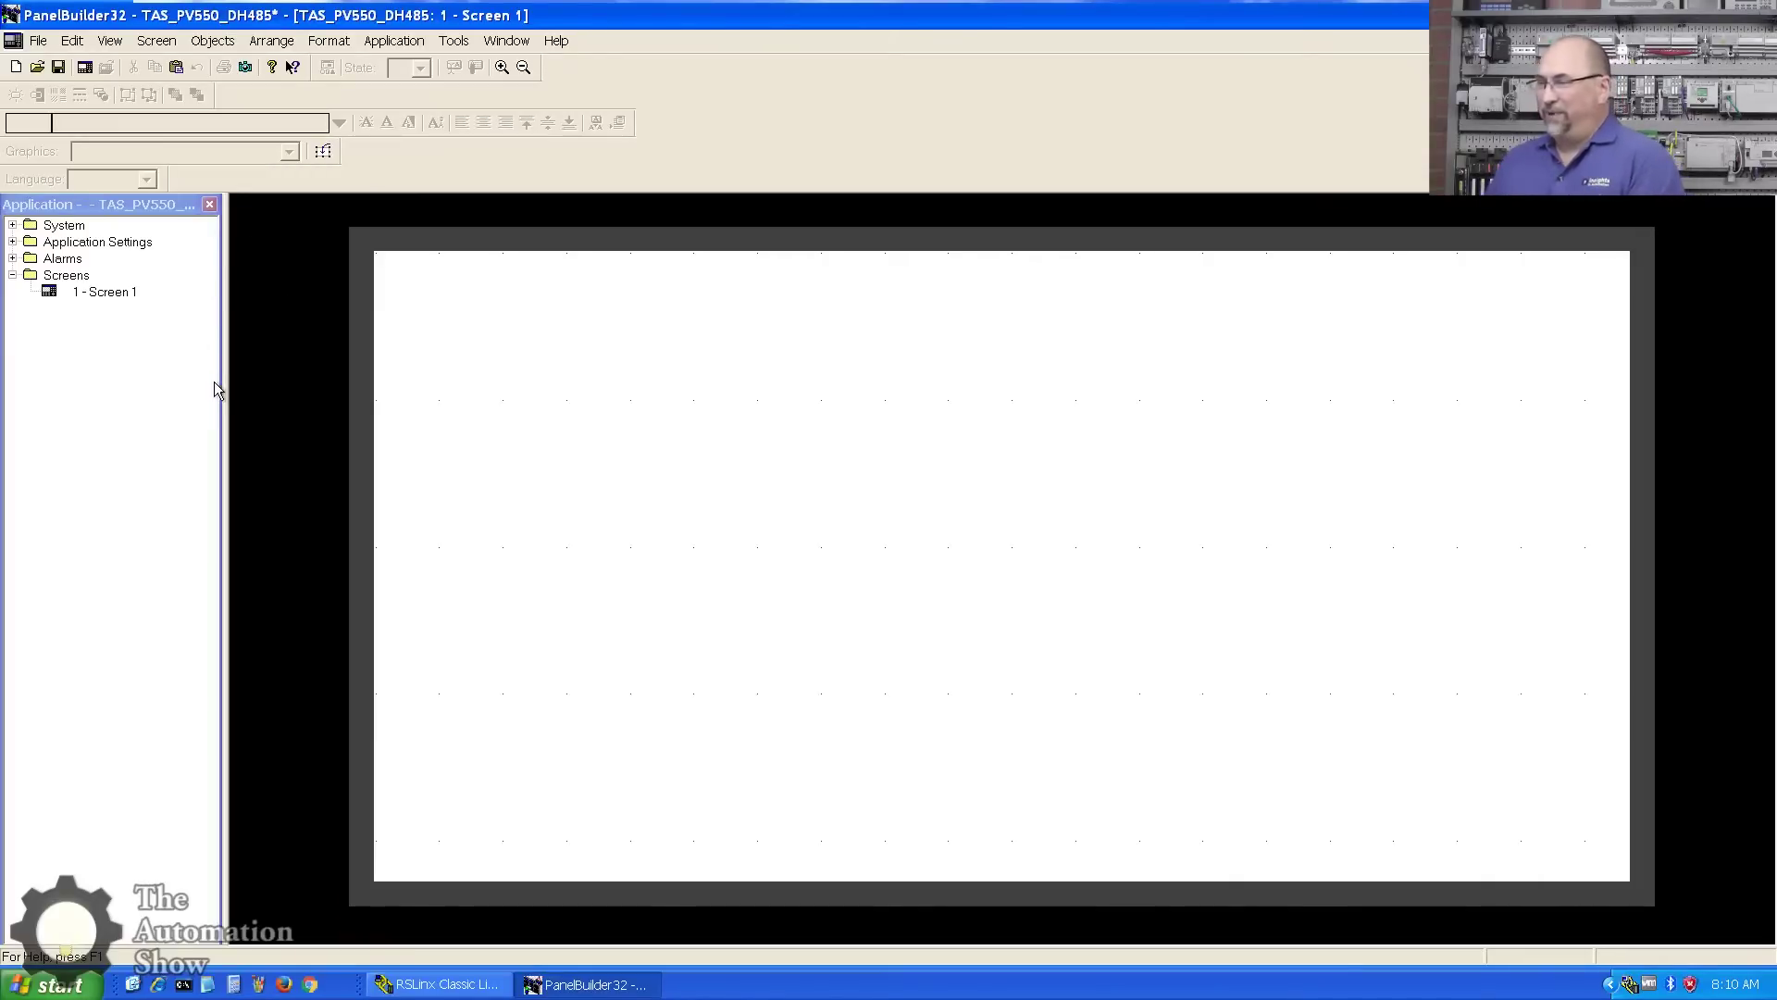
pyautogui.click(12, 225)
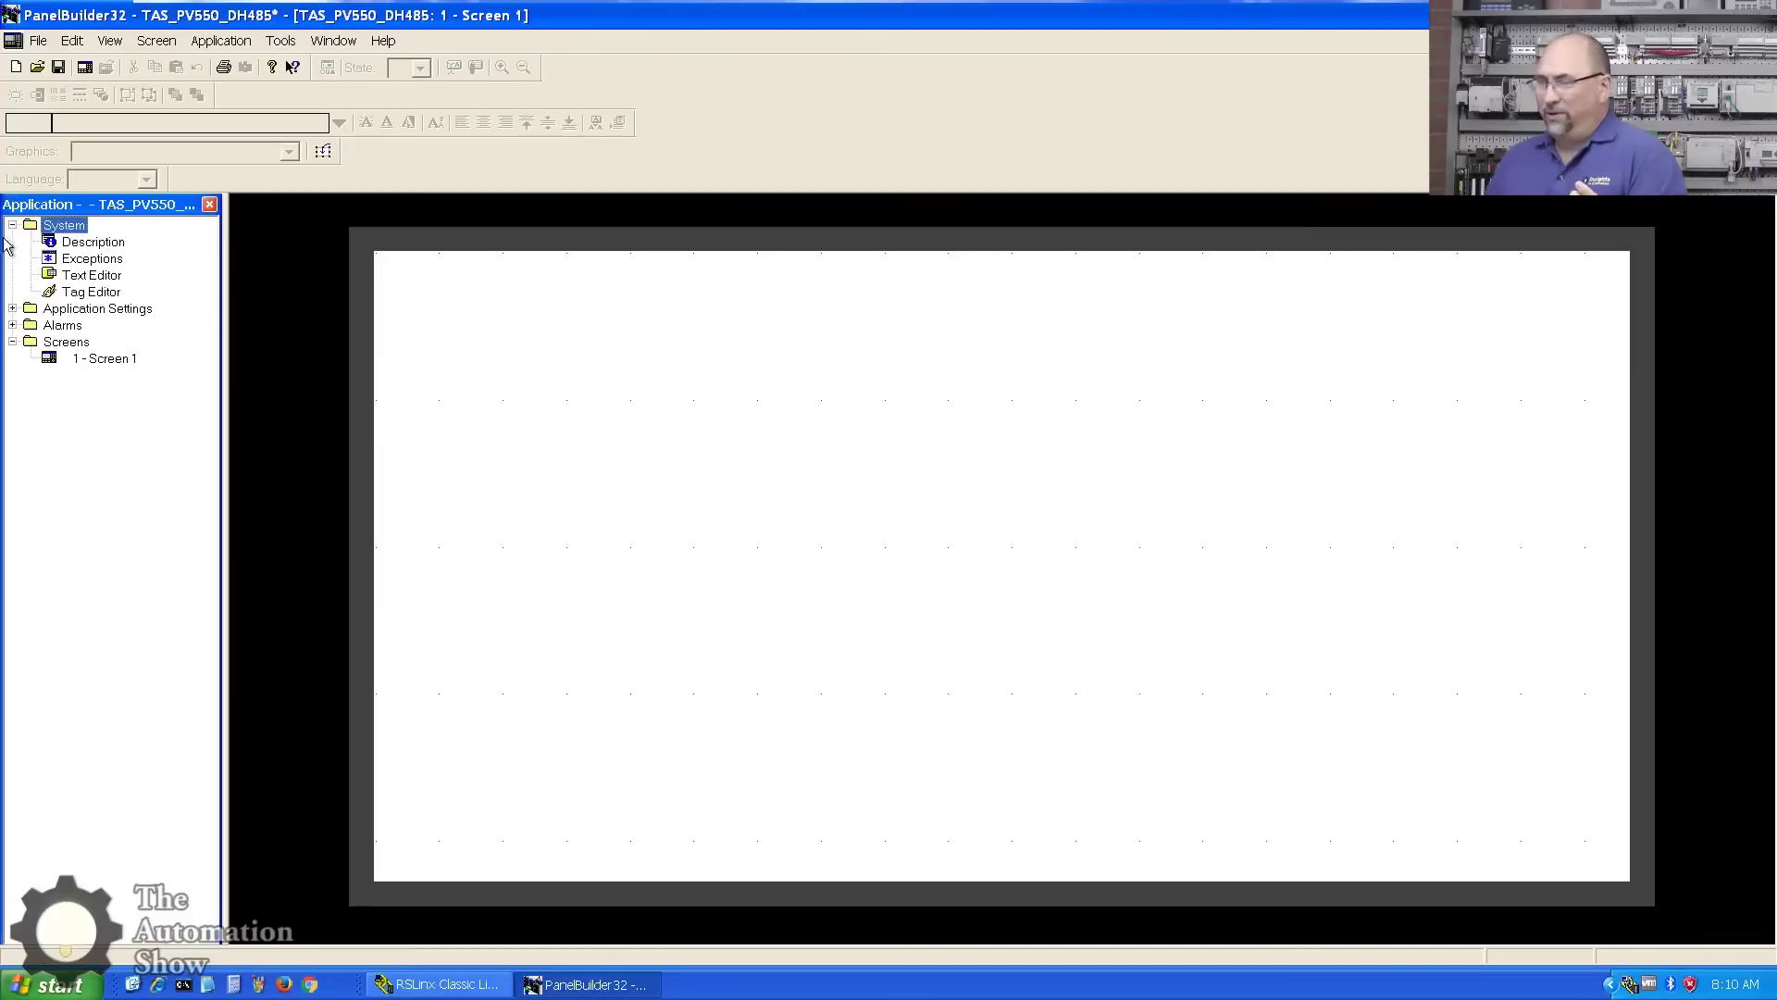
pyautogui.click(13, 309)
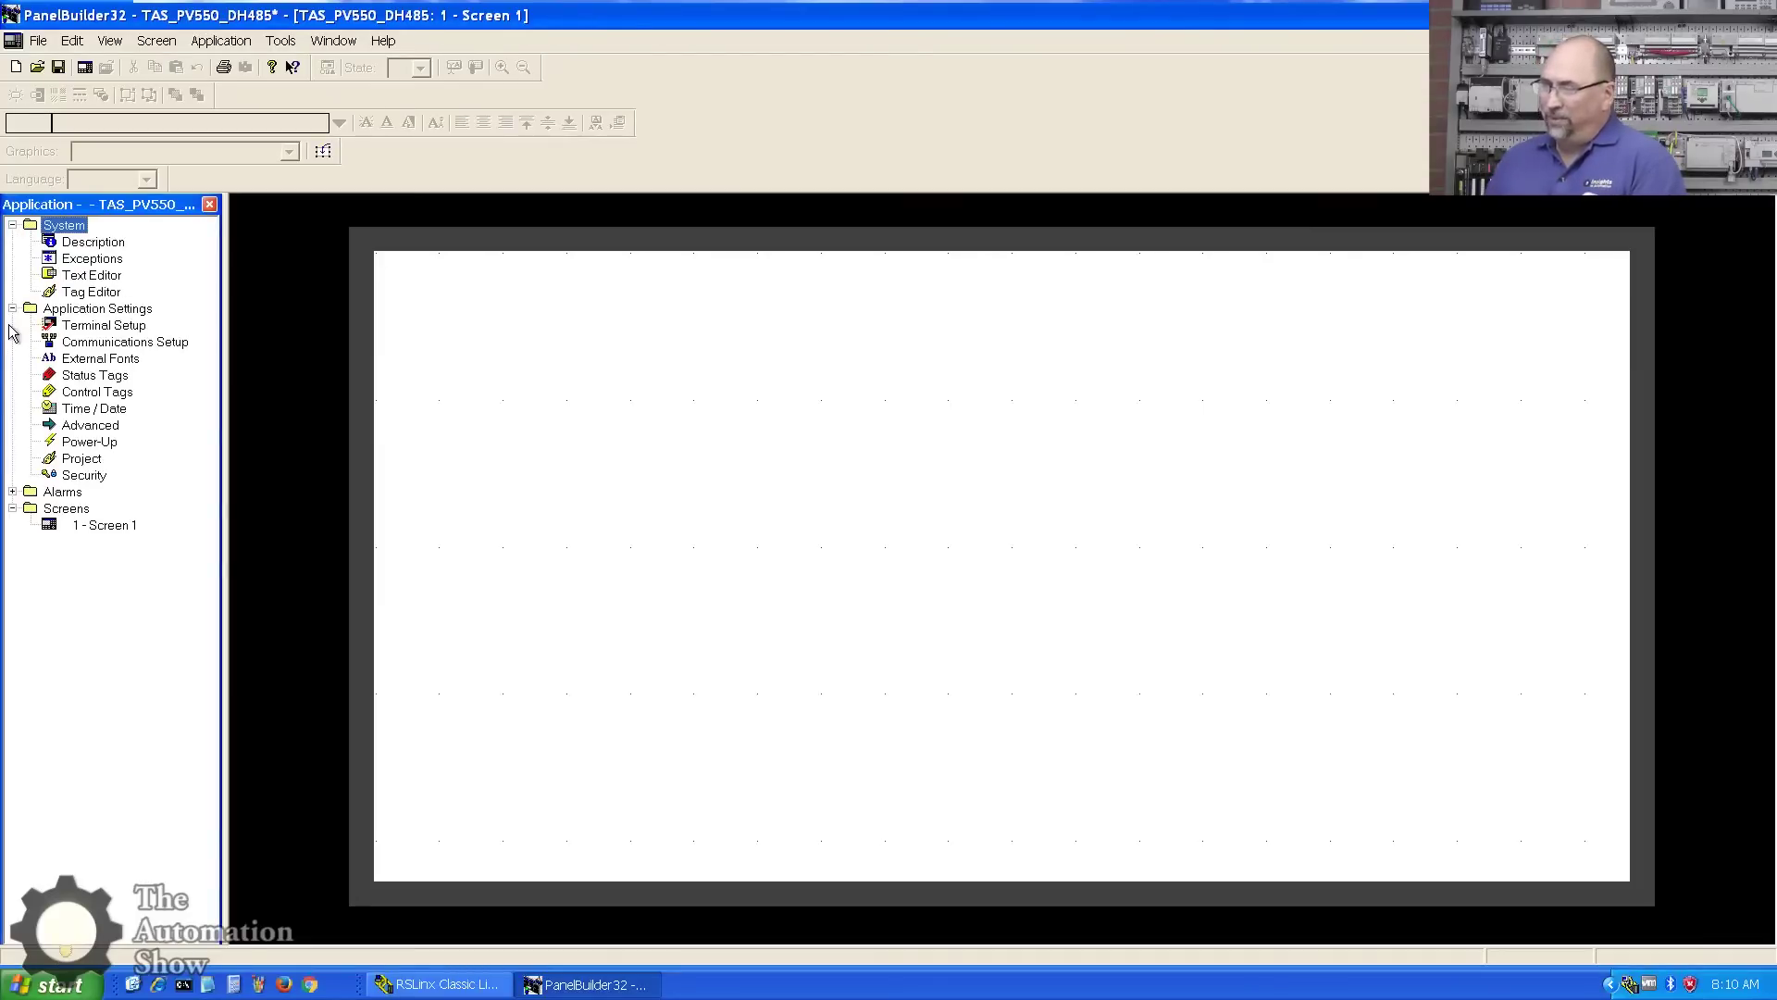
# Step: Open DH485 Communications Setup and add node ML10 at address 10 as MicroLogix
pyautogui.doubleClick(142, 345)
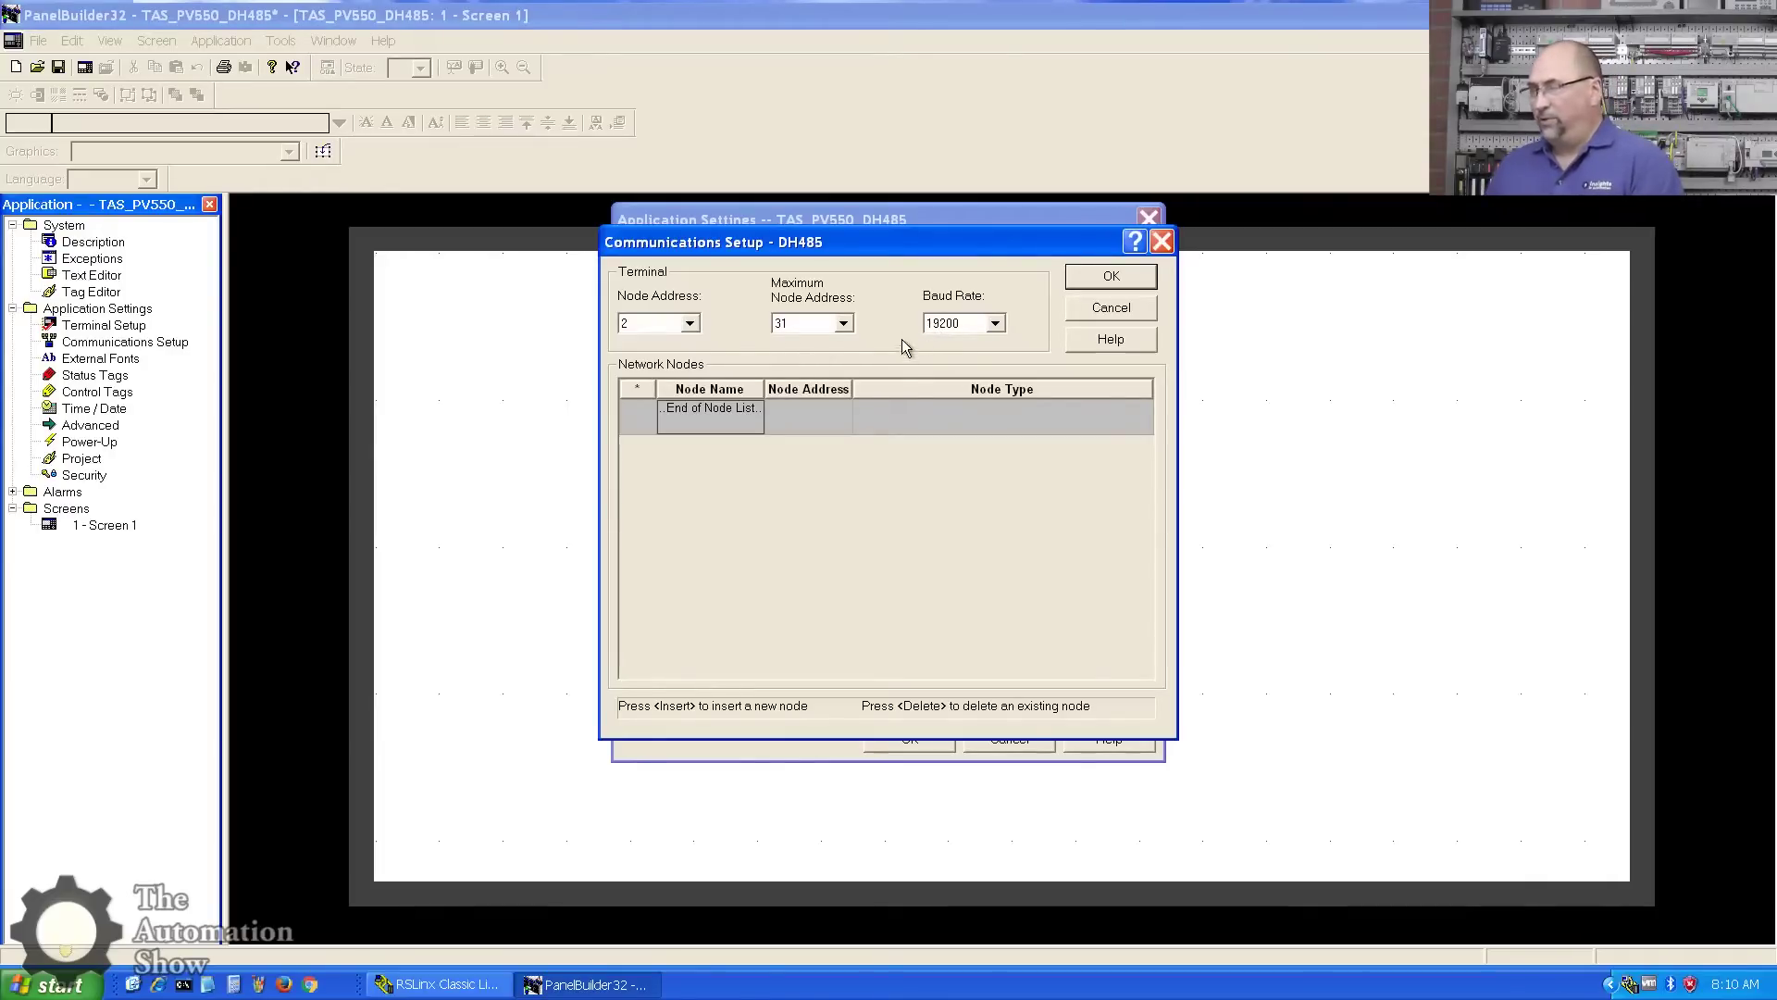
pyautogui.click(641, 427)
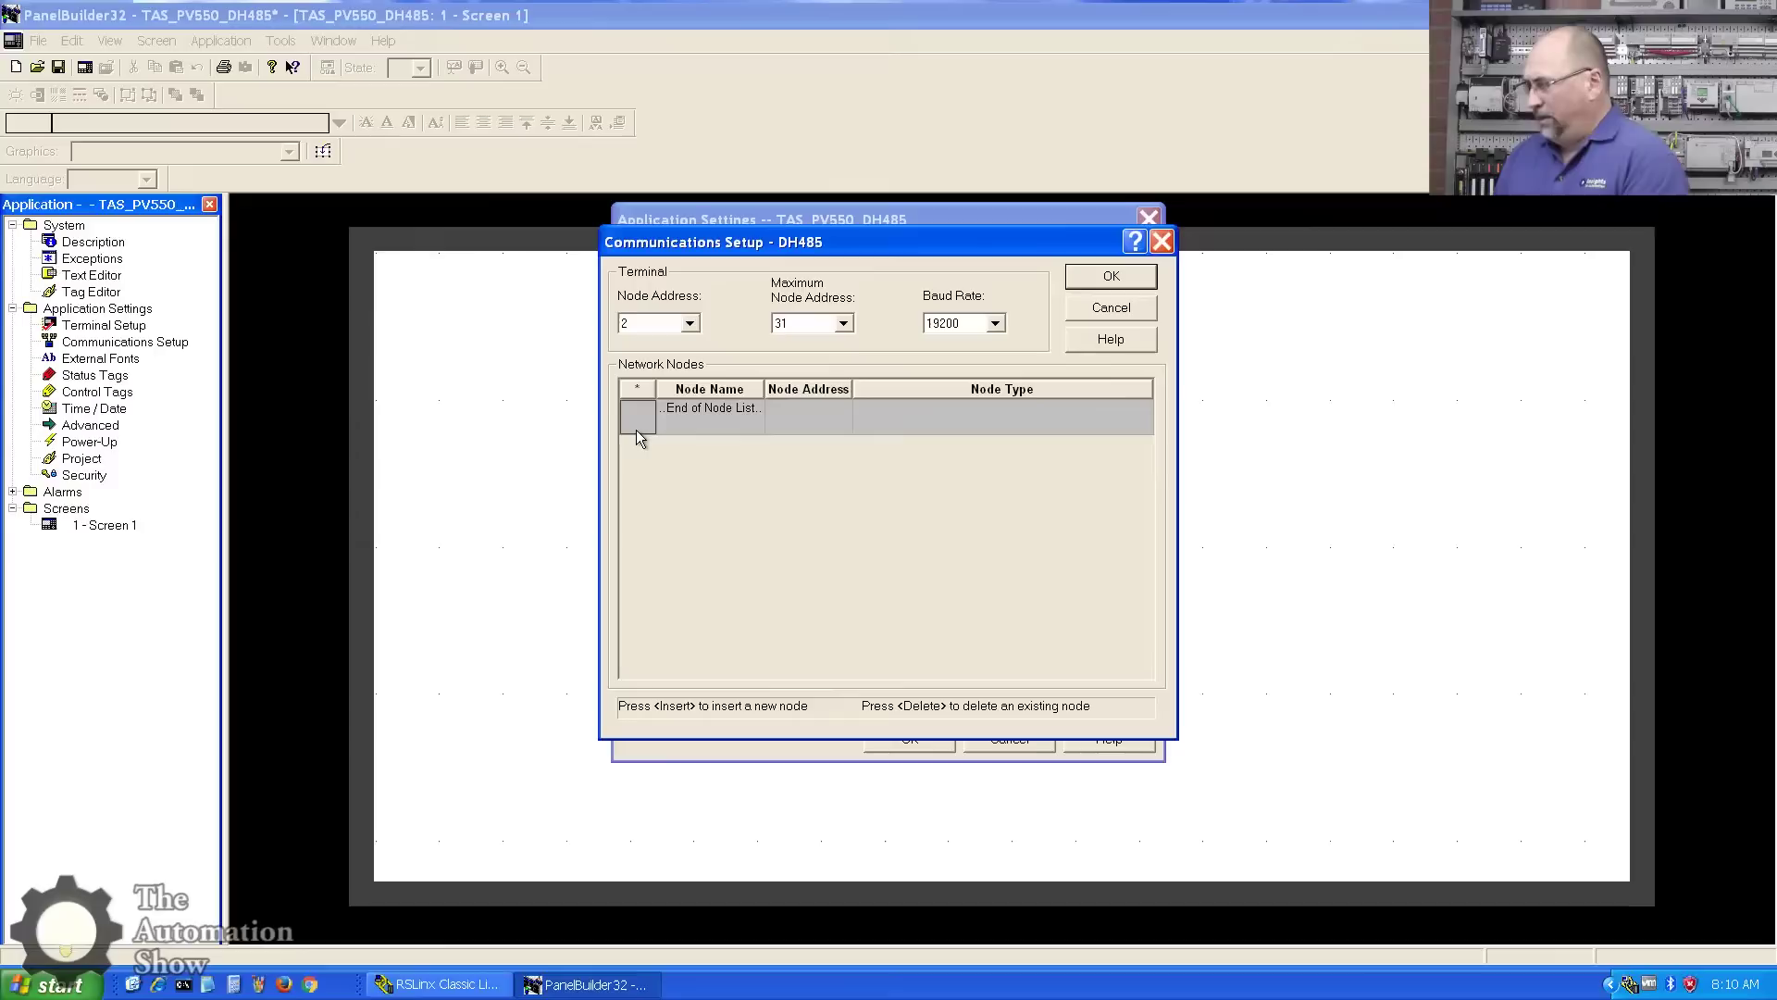
pyautogui.press('Insert')
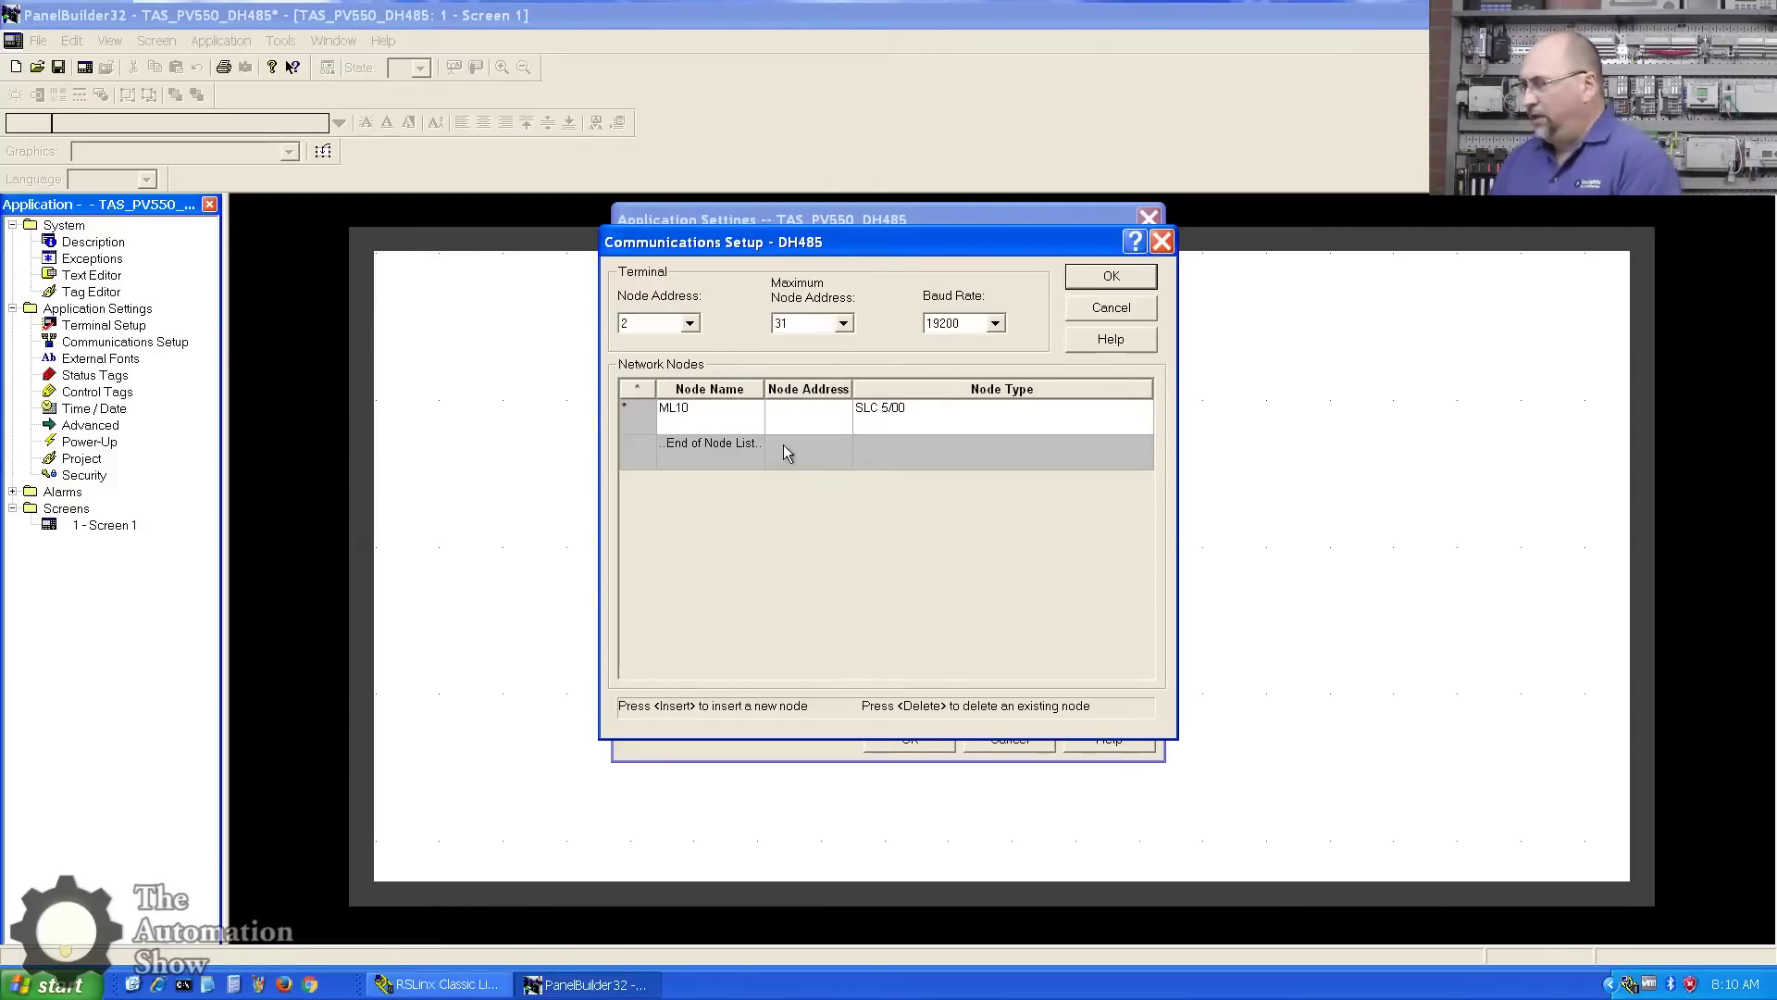
pyautogui.click(828, 421)
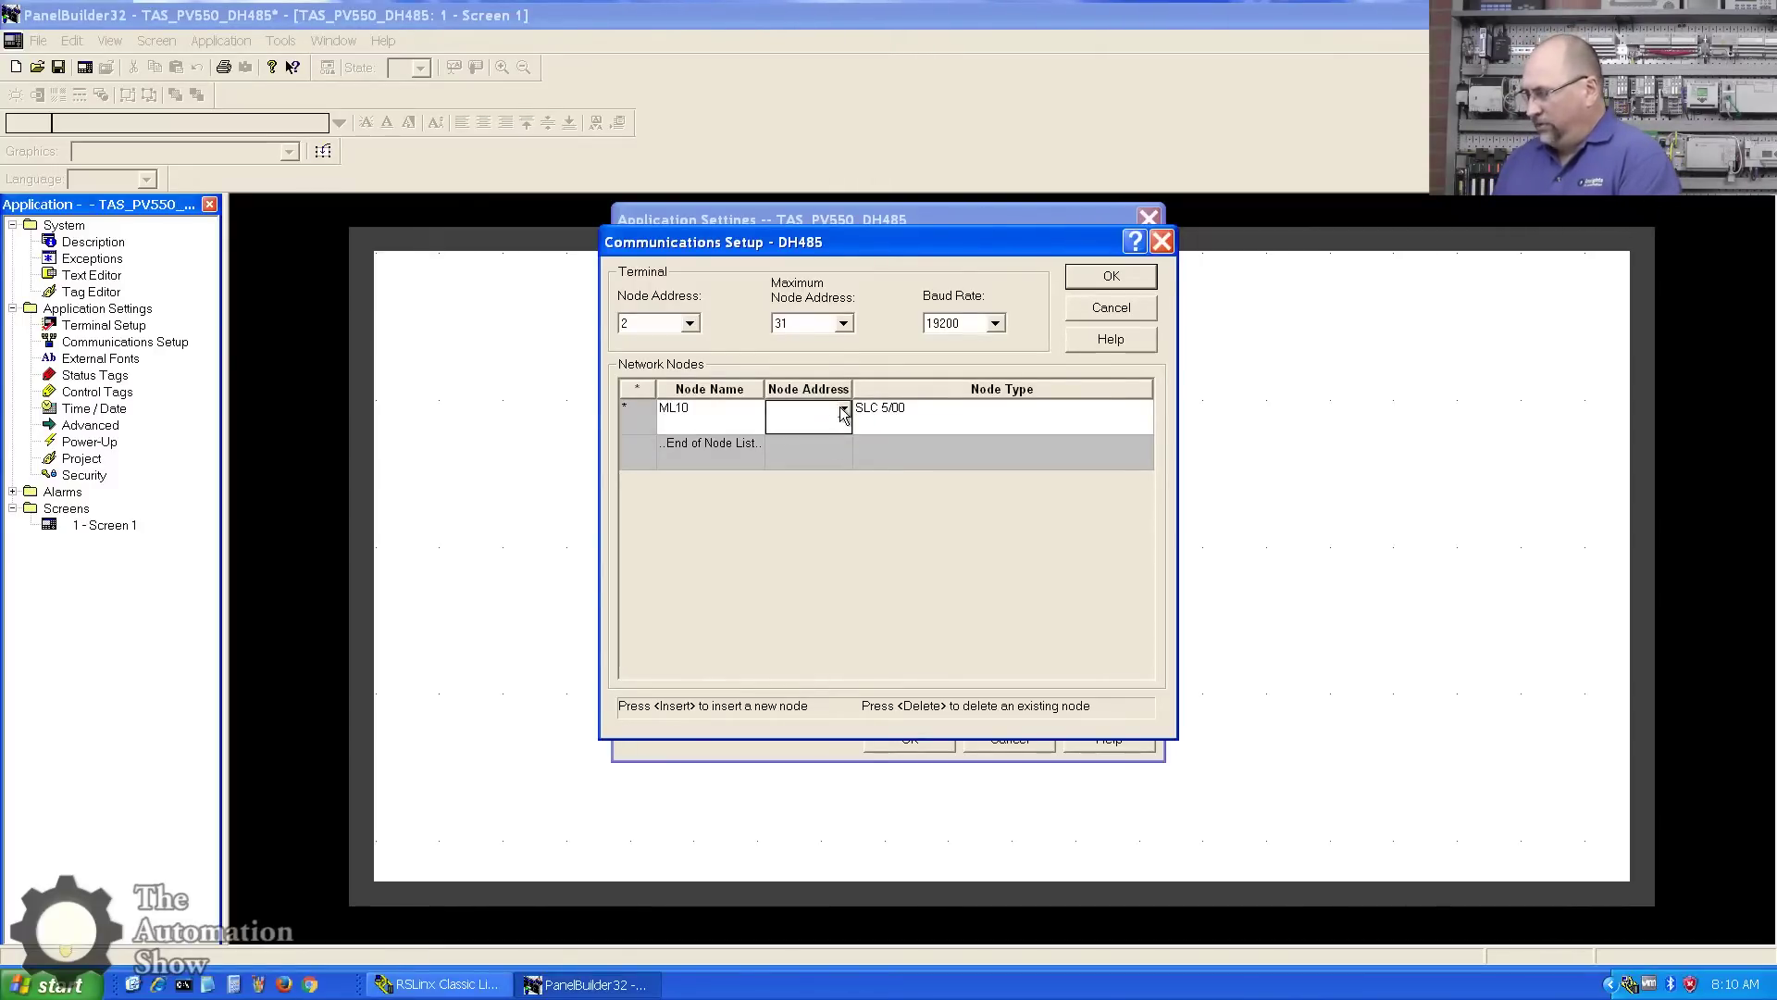
pyautogui.write('10')
pyautogui.click(931, 417)
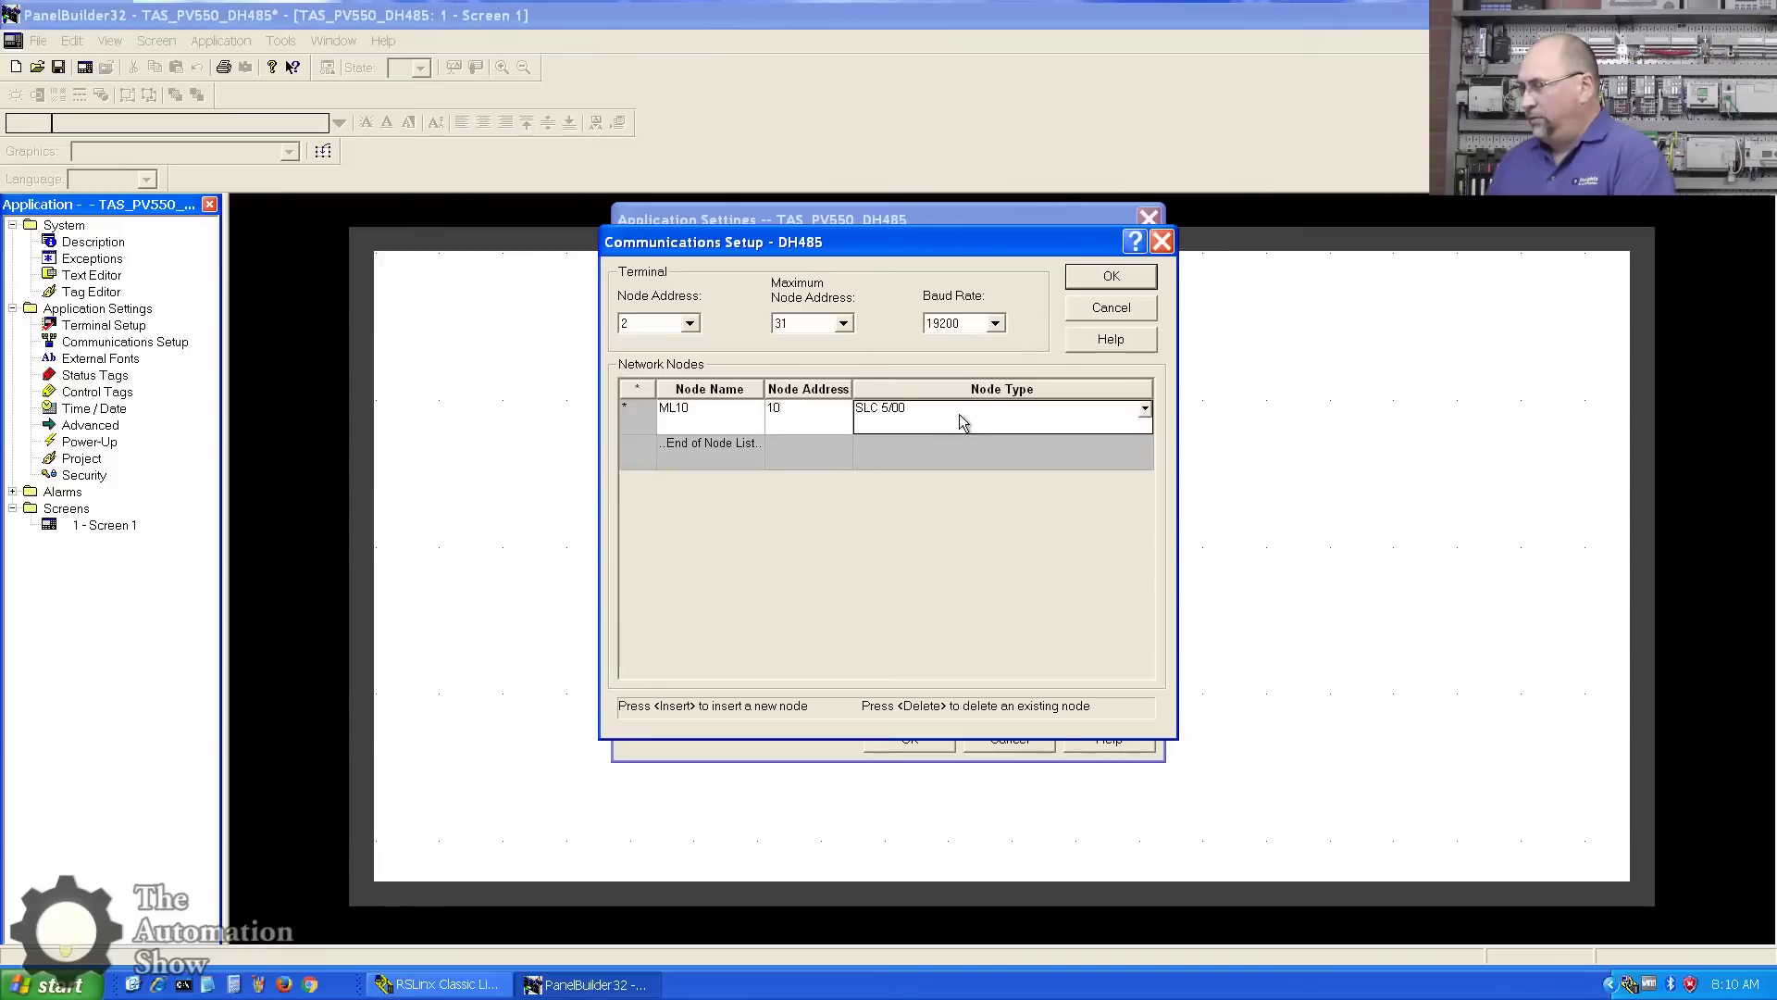
pyautogui.click(1146, 410)
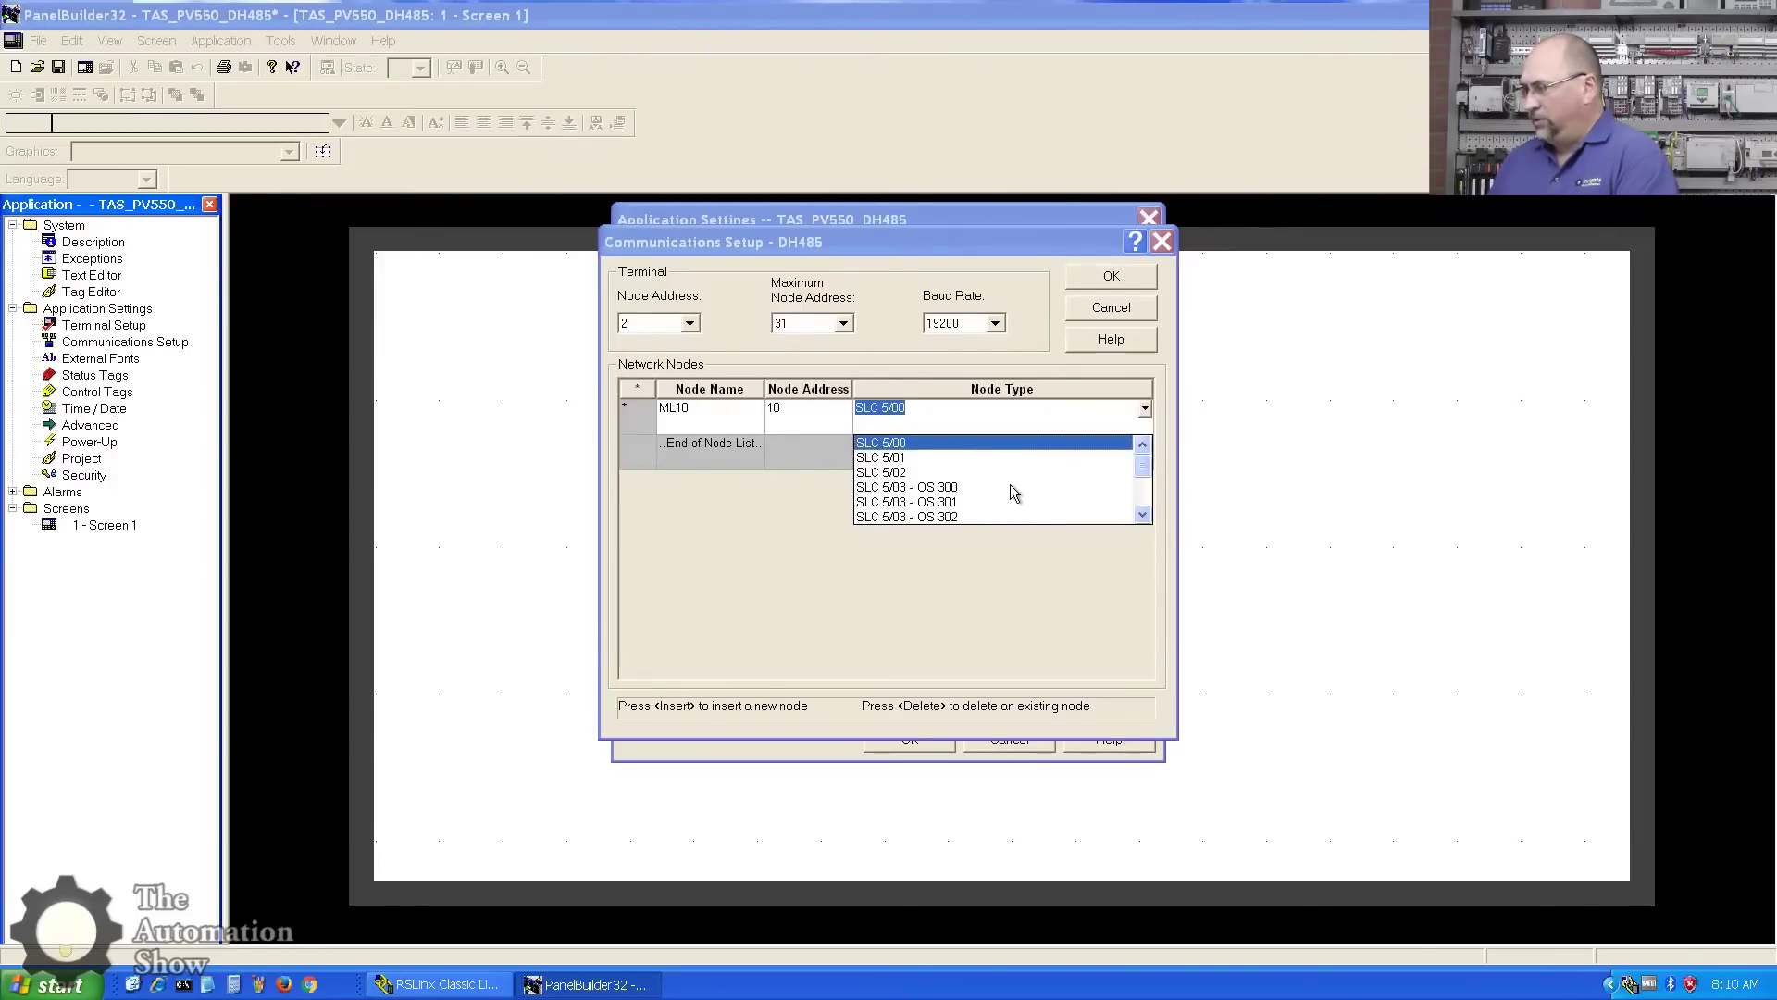
pyautogui.scroll(-3, 1009, 485)
pyautogui.click(926, 487)
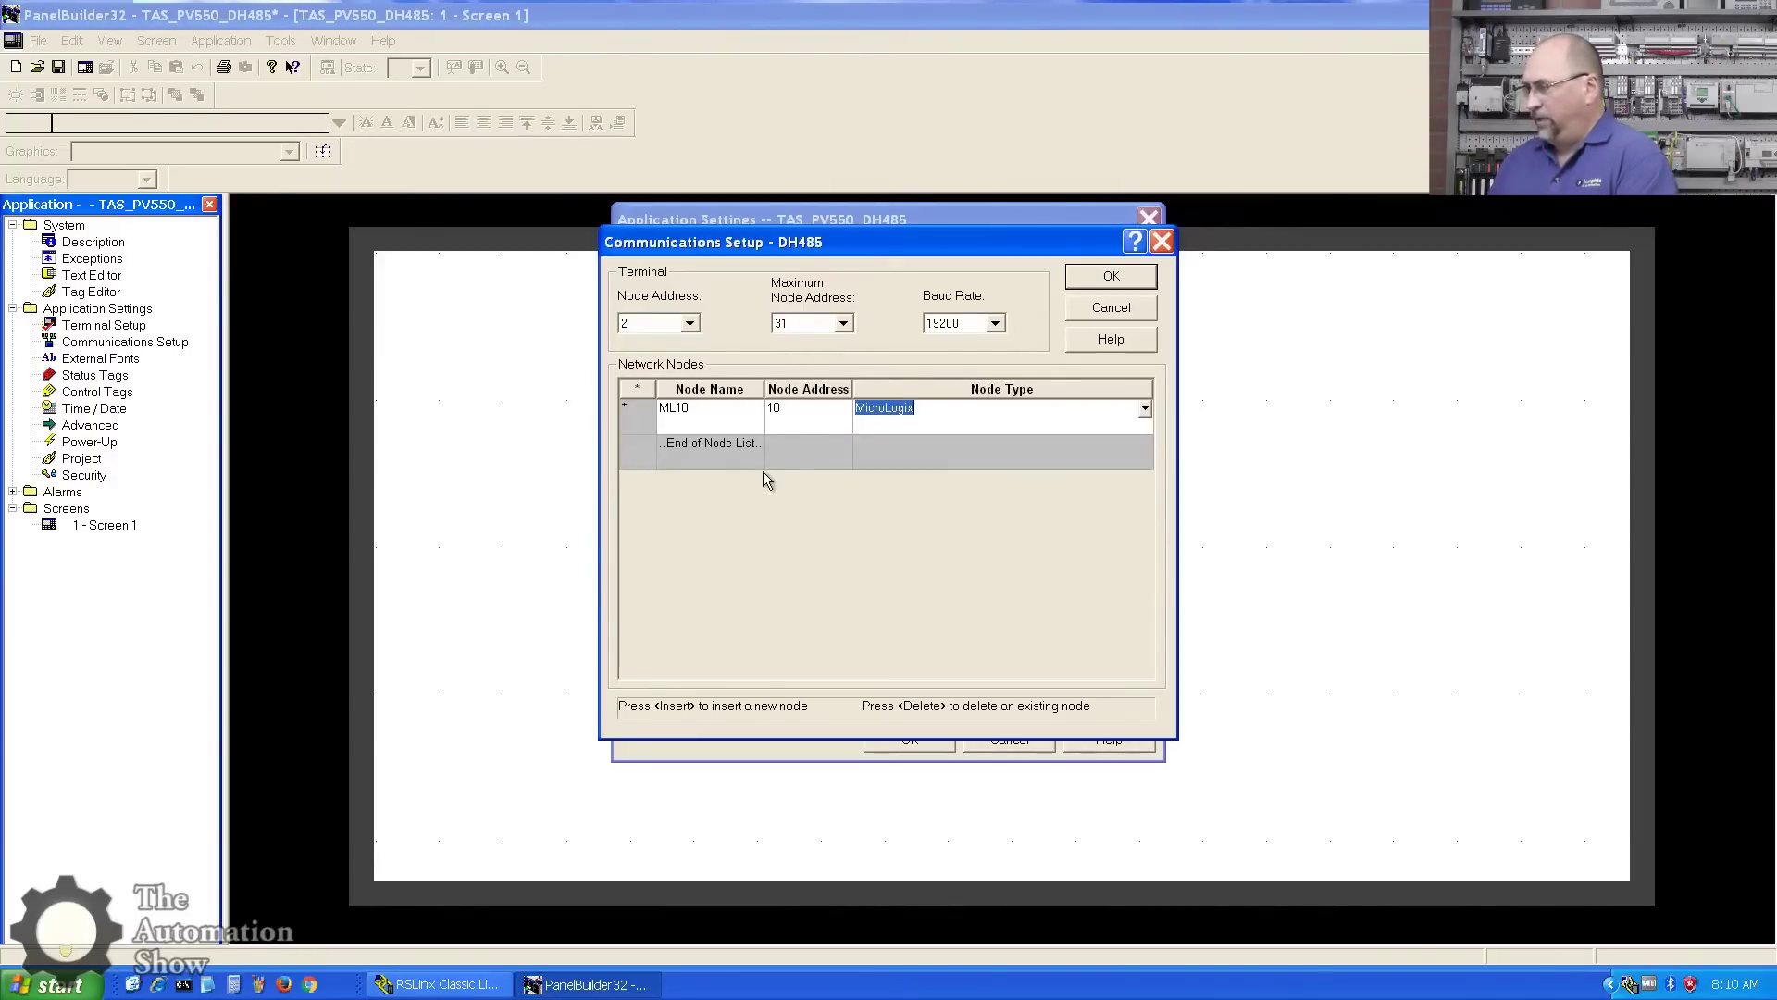
pyautogui.click(627, 460)
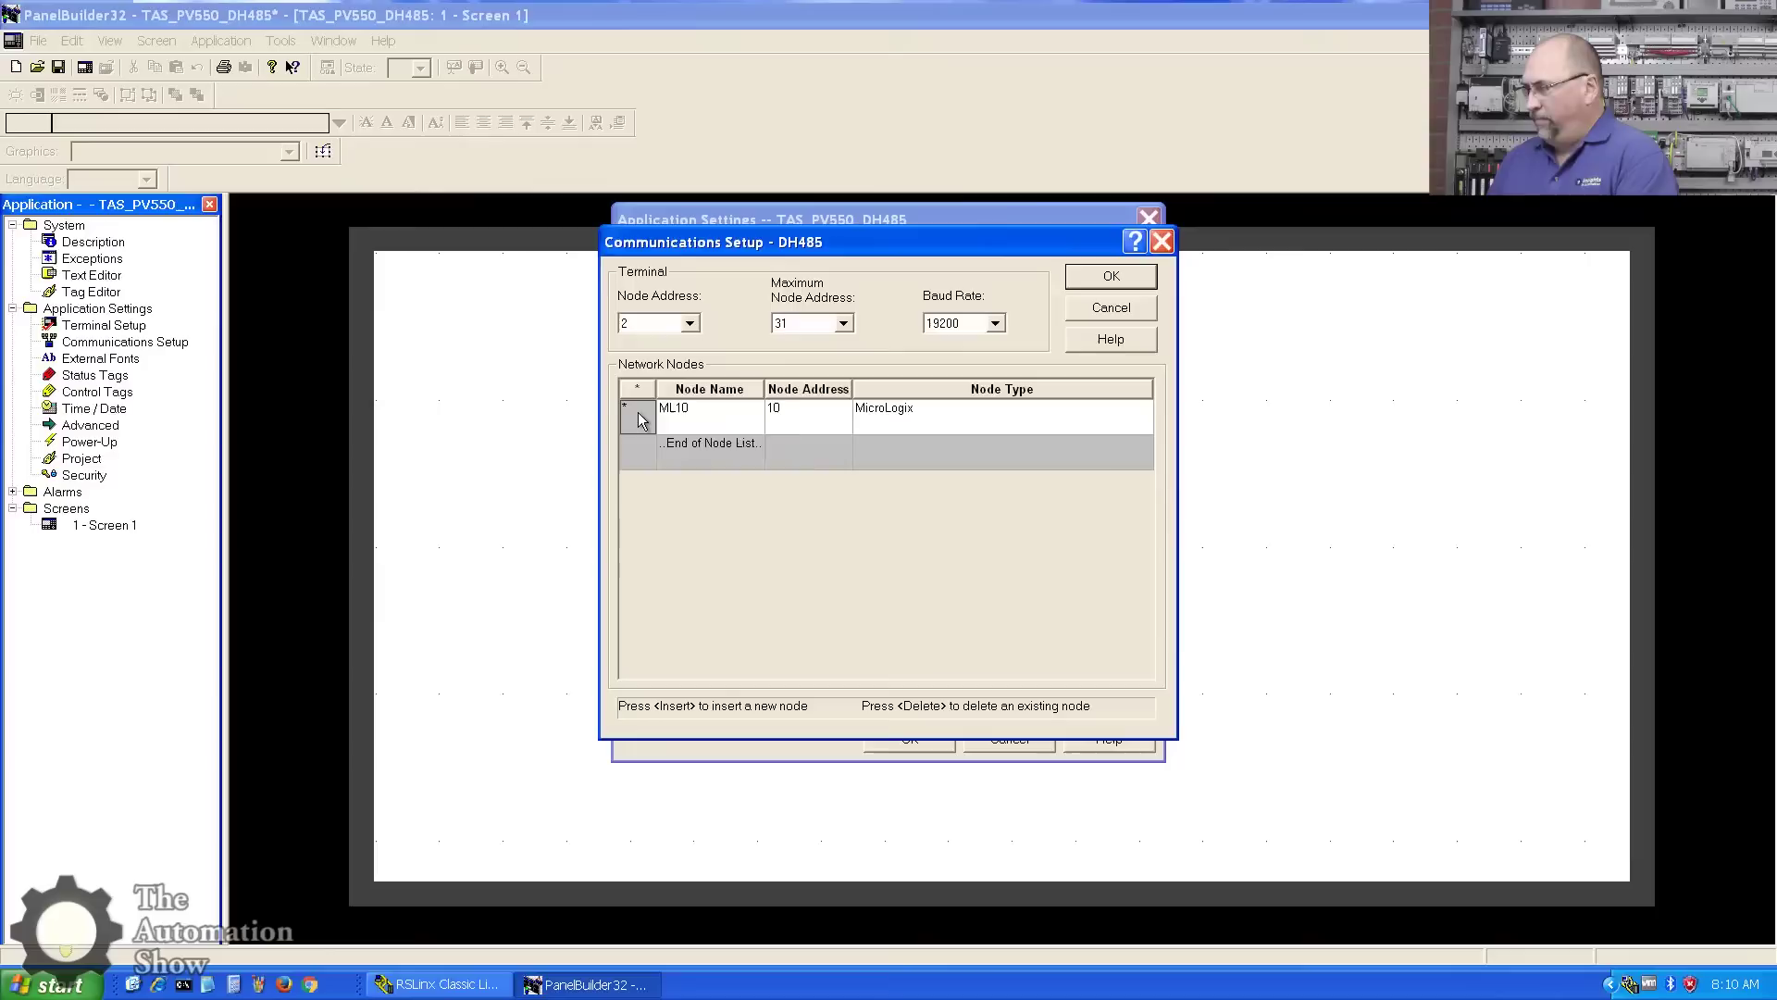
pyautogui.rightClick(643, 419)
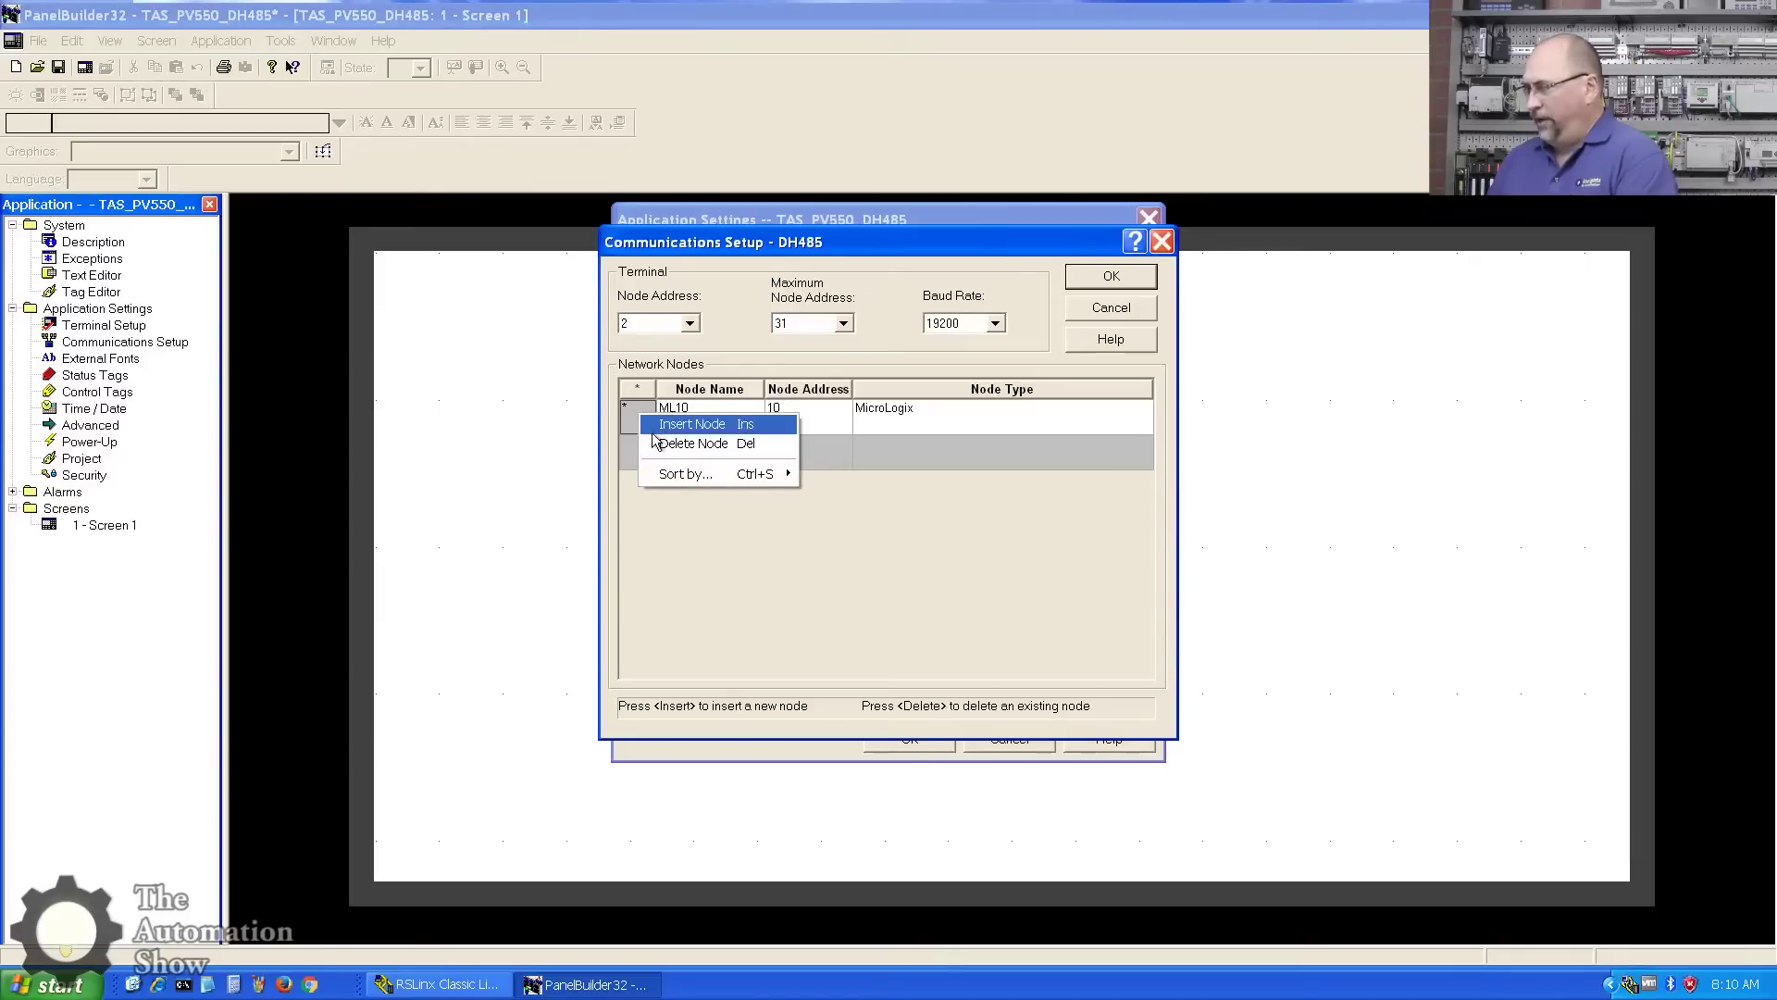
# Step: Add node ML12 at address 12 with type MicroLogix
pyautogui.click(635, 453)
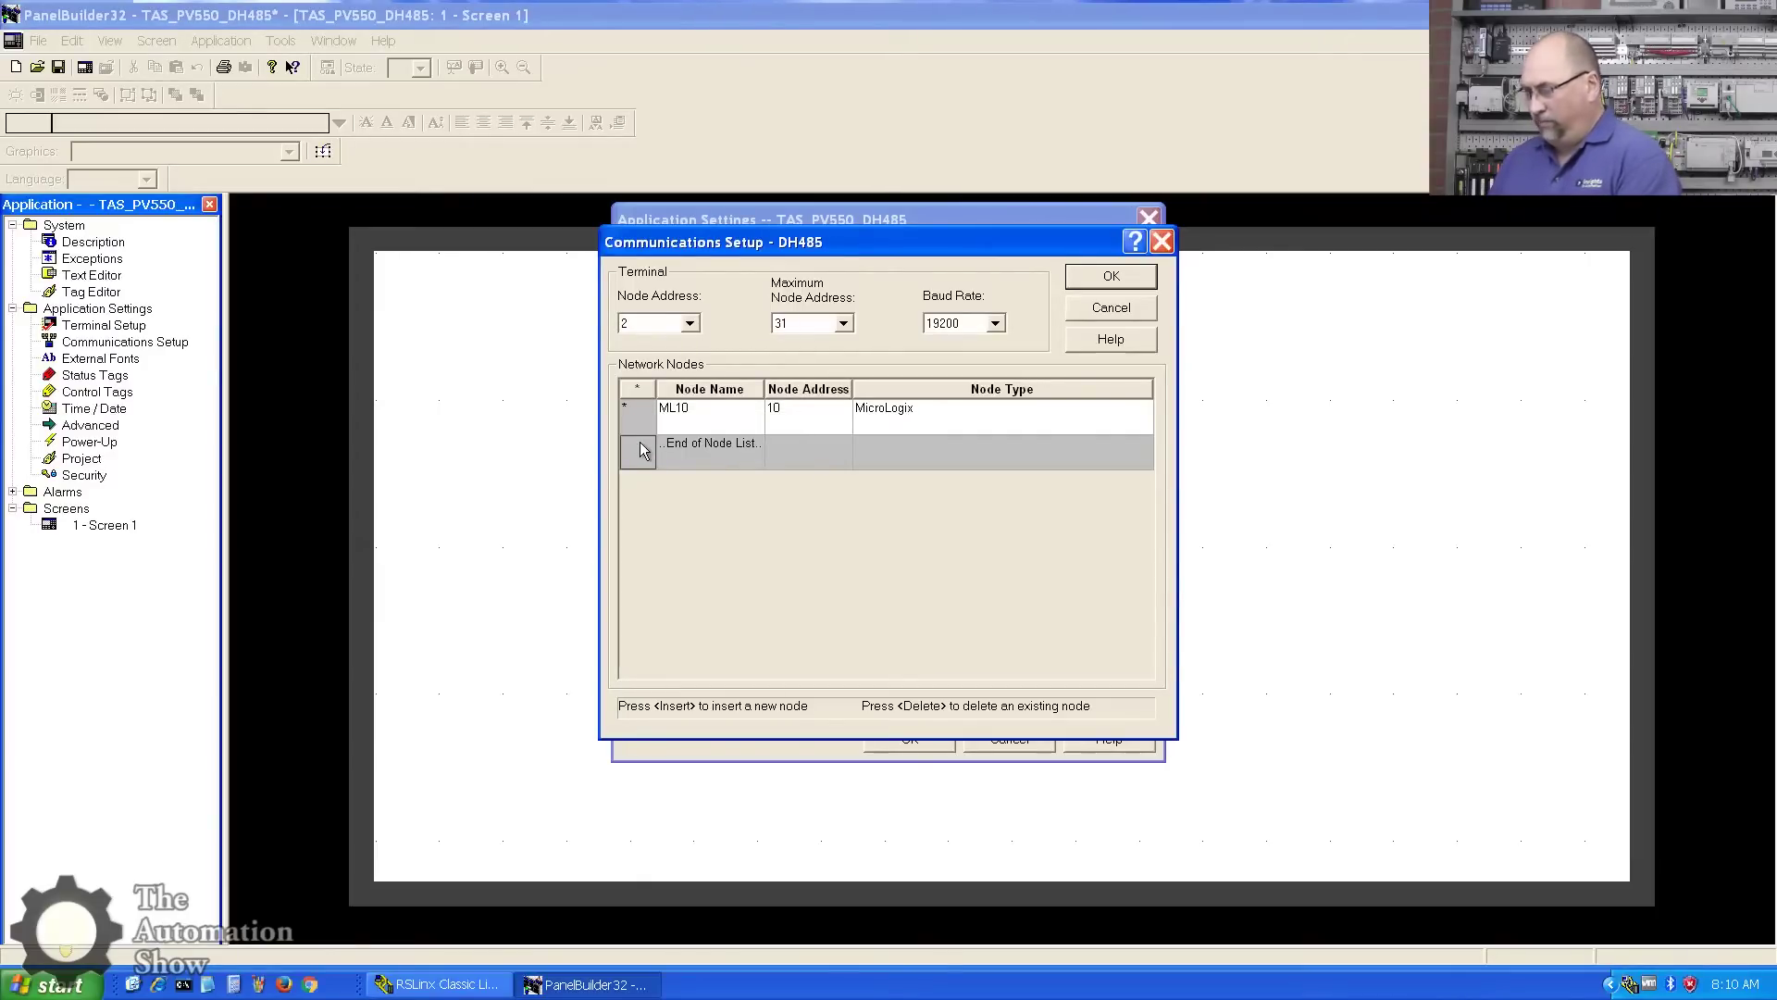
pyautogui.press('Insert')
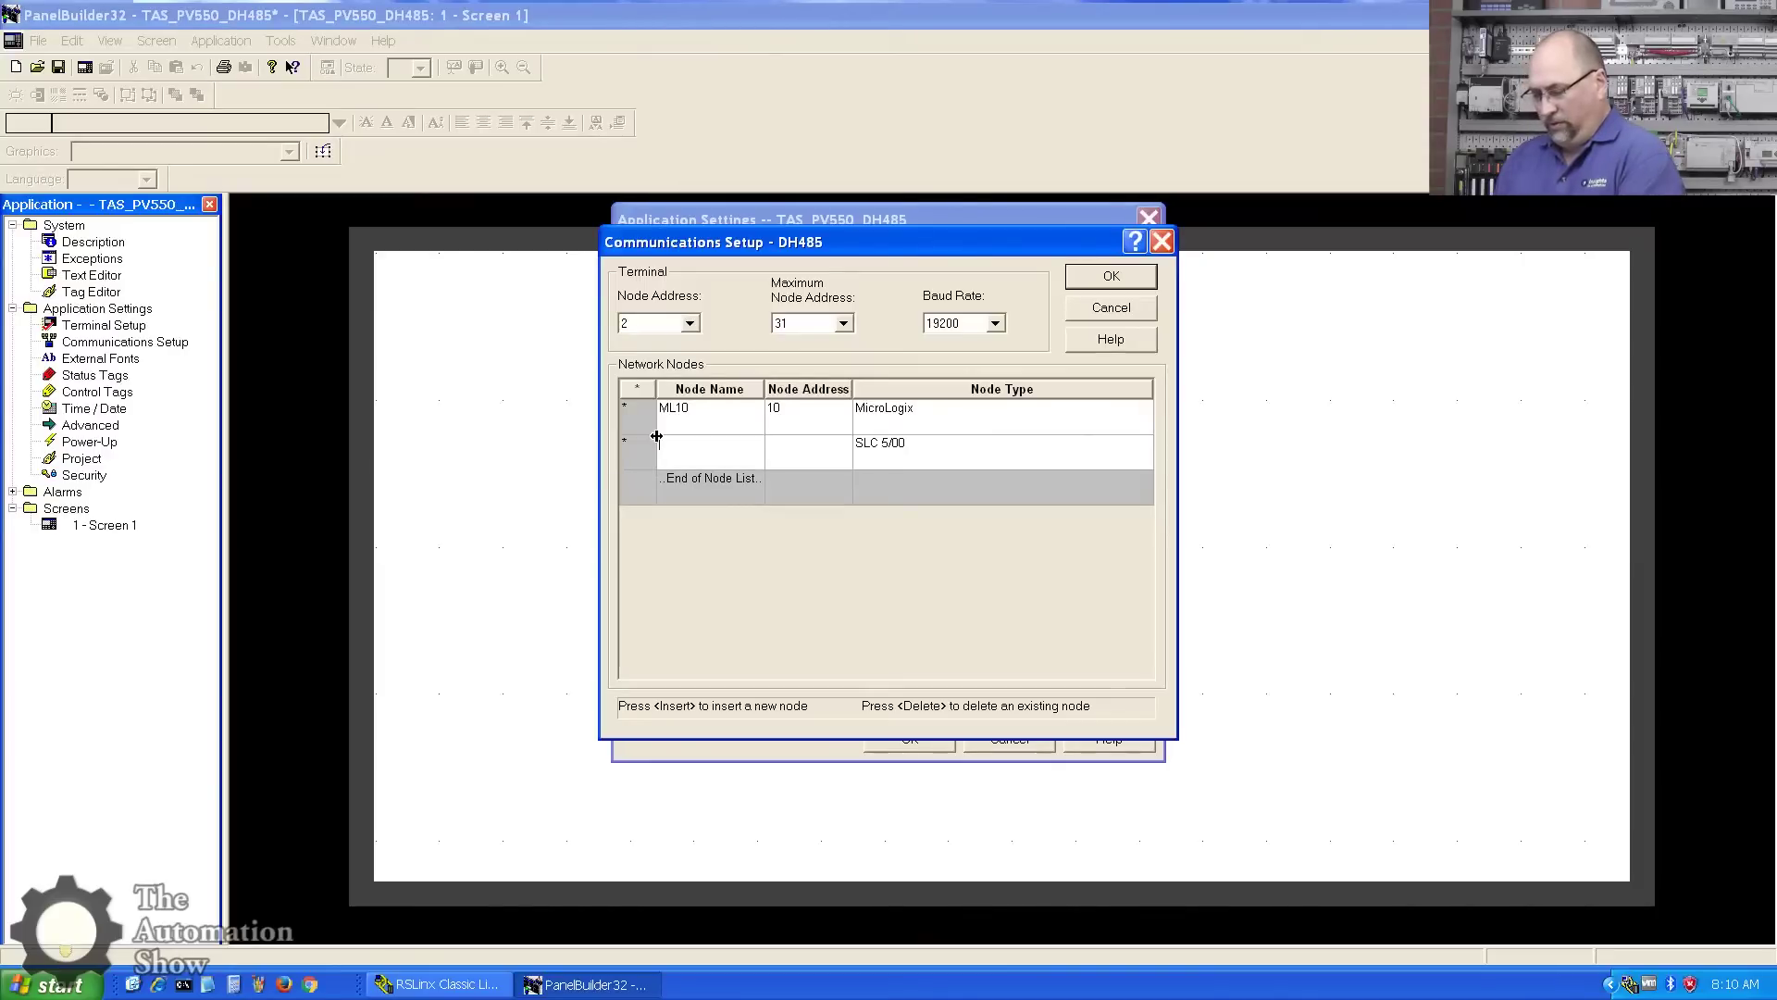
pyautogui.write('ML')
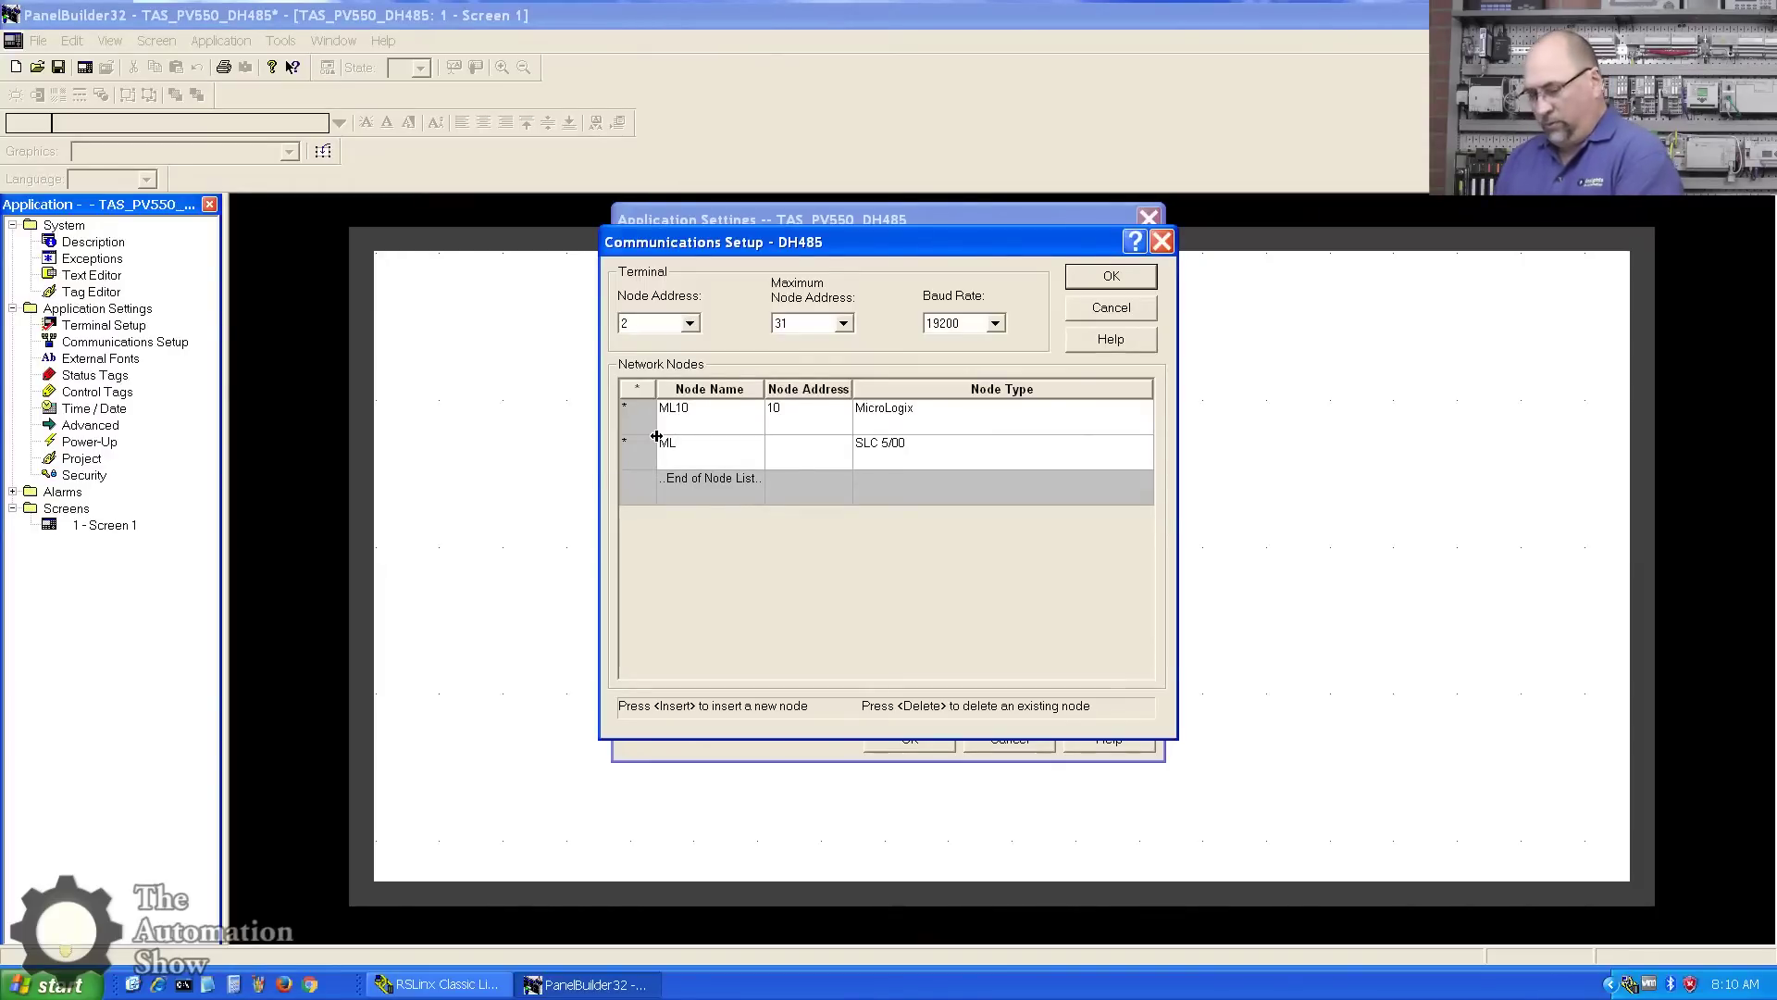
pyautogui.write('12')
pyautogui.press('Tab')
pyautogui.write('12')
pyautogui.press('Tab')
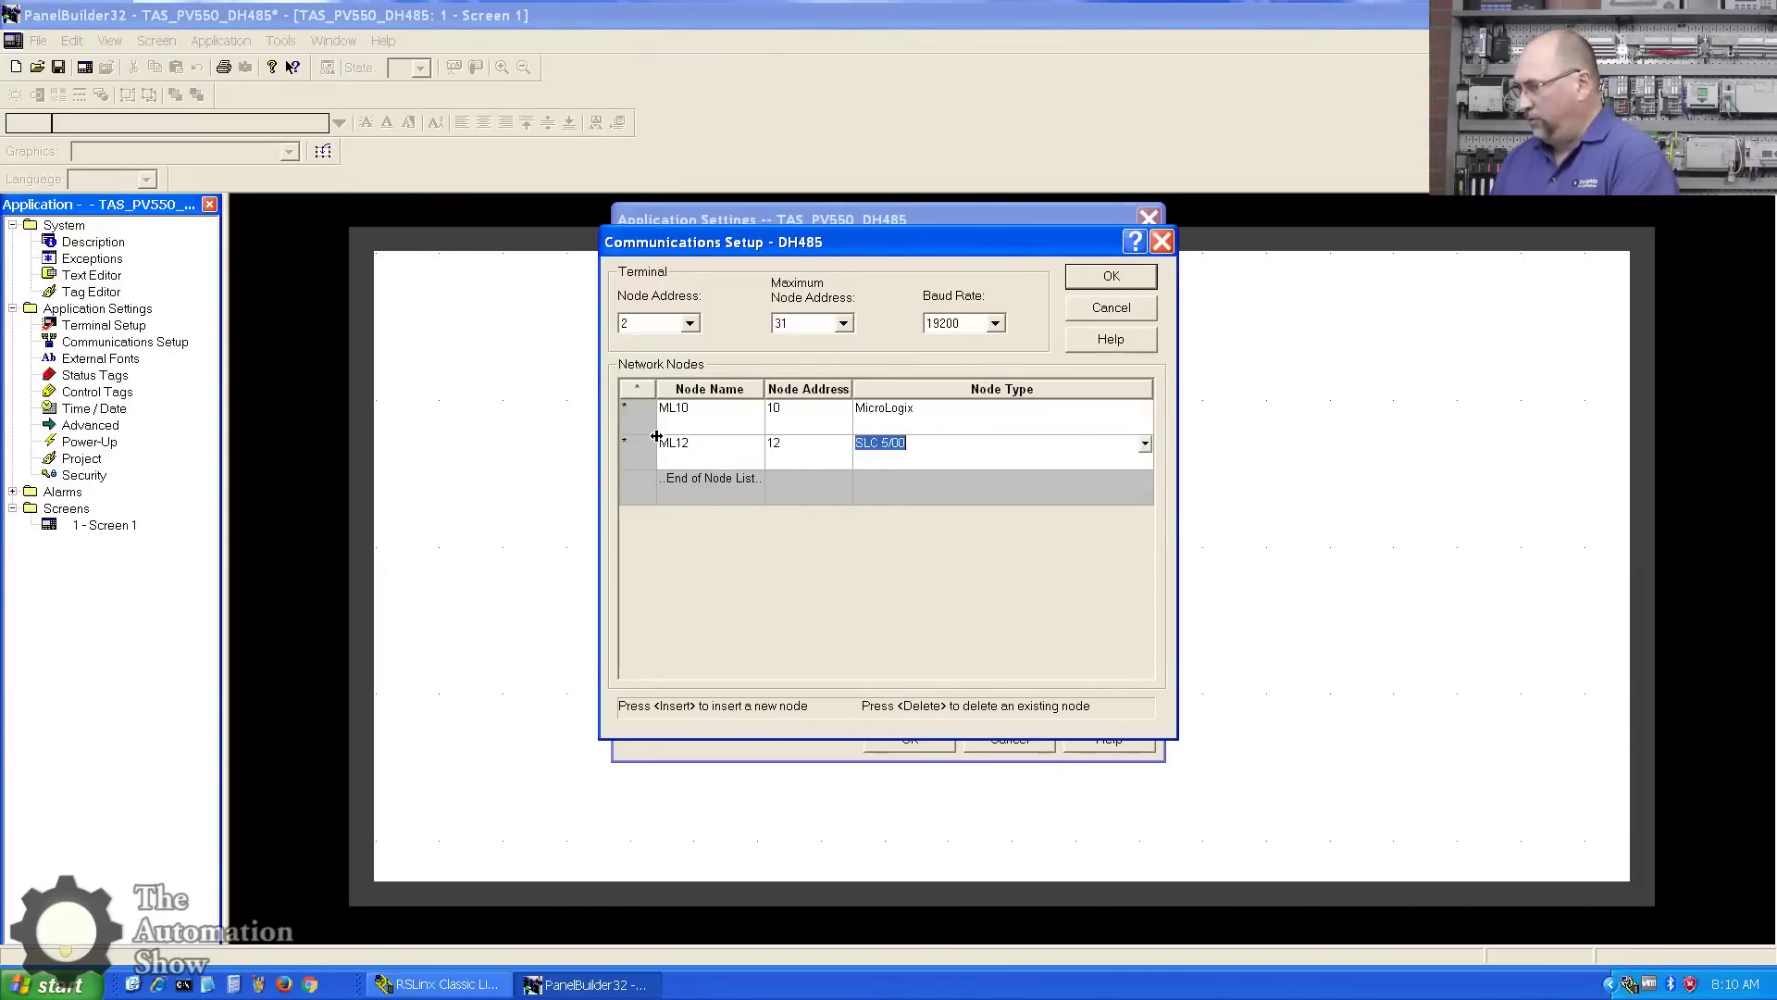
pyautogui.write('m')
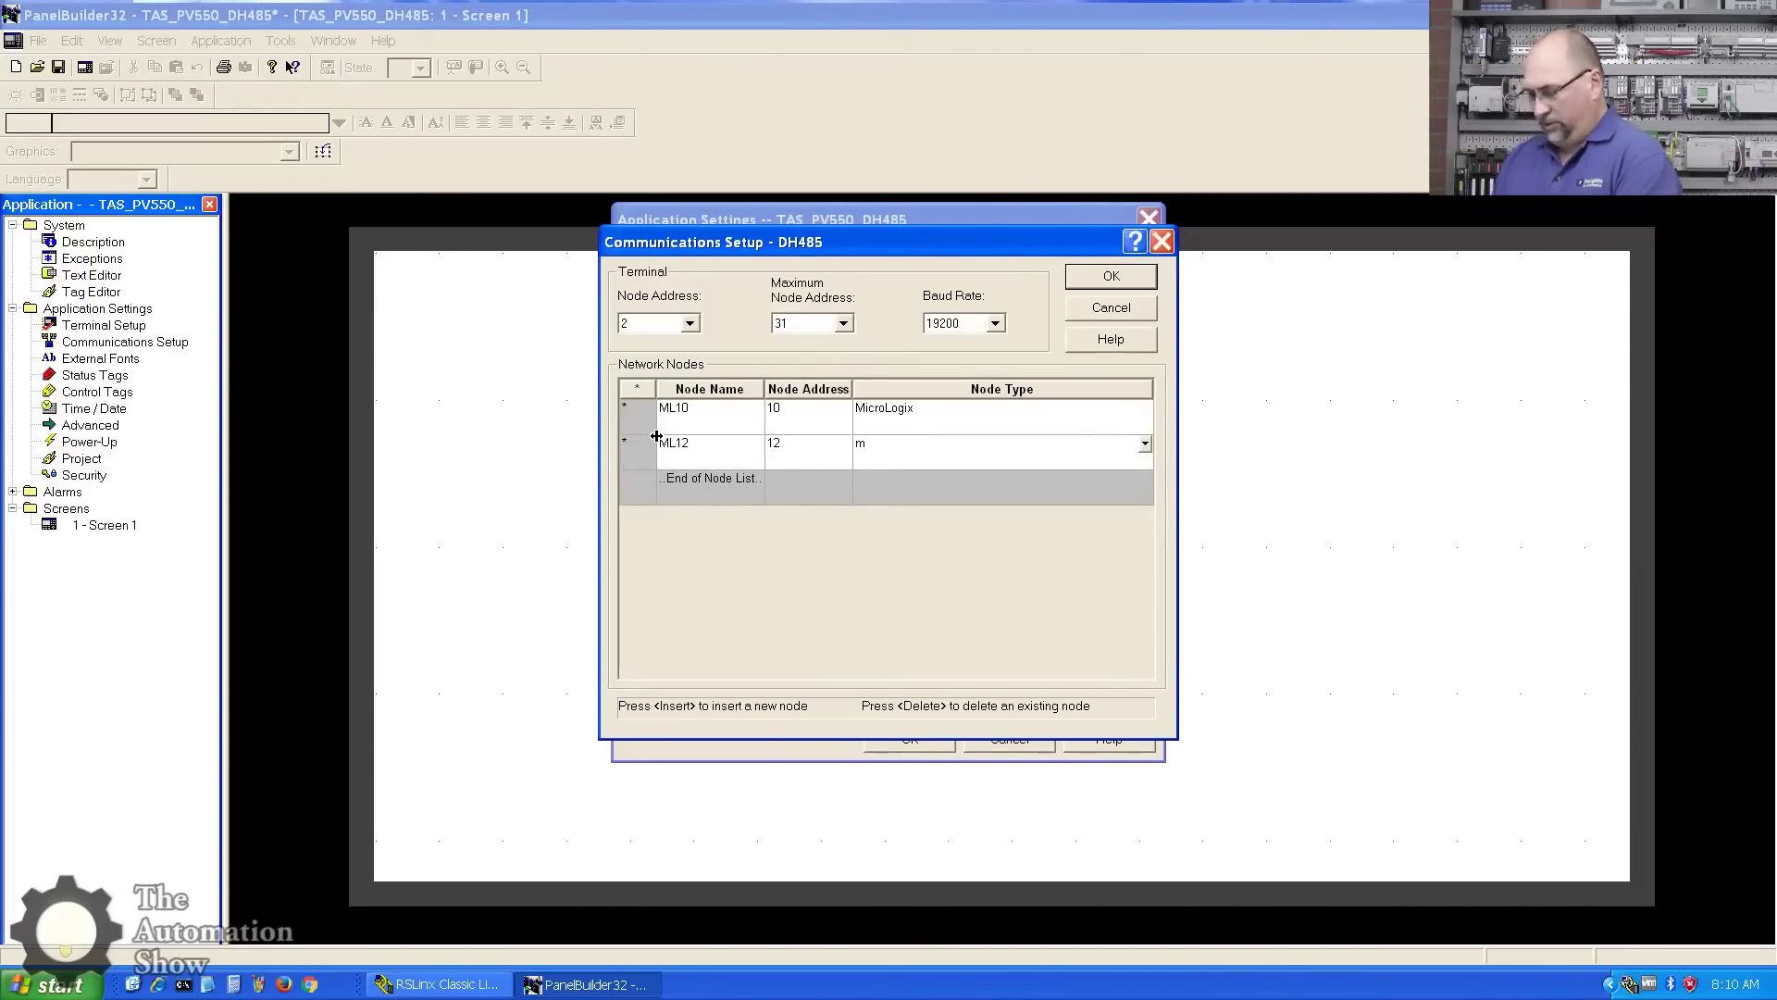
pyautogui.write('ic')
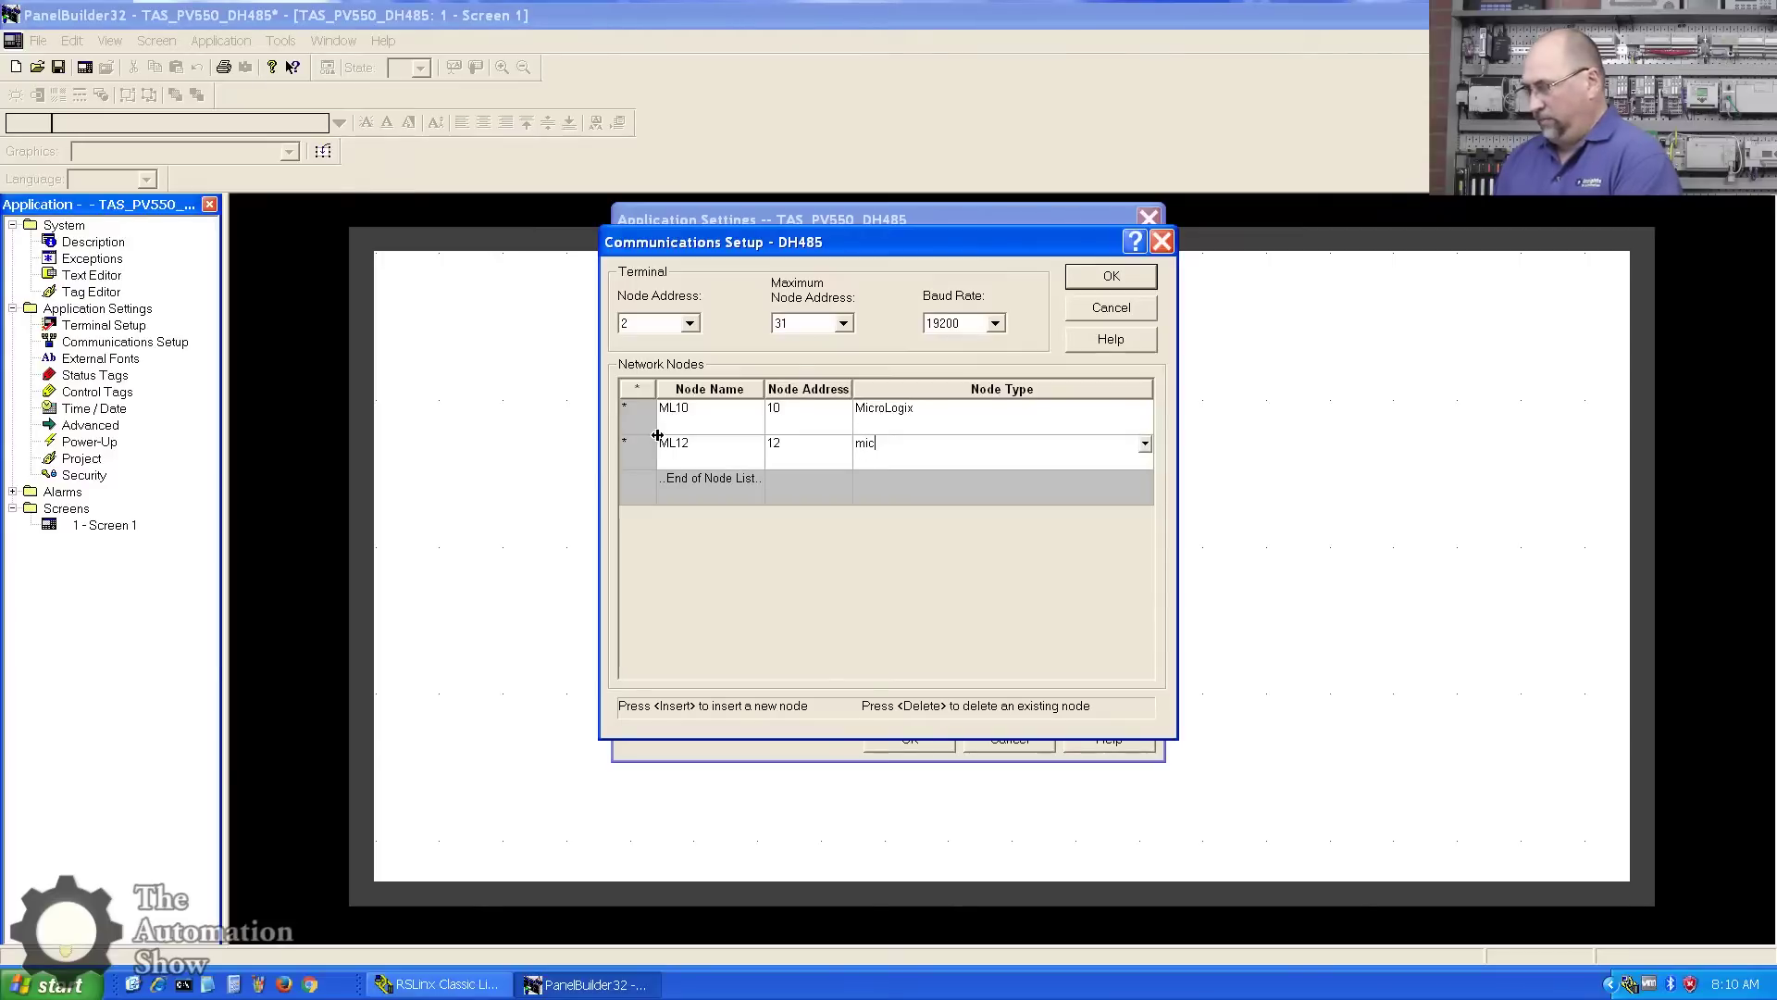
pyautogui.click(1146, 446)
pyautogui.click(925, 508)
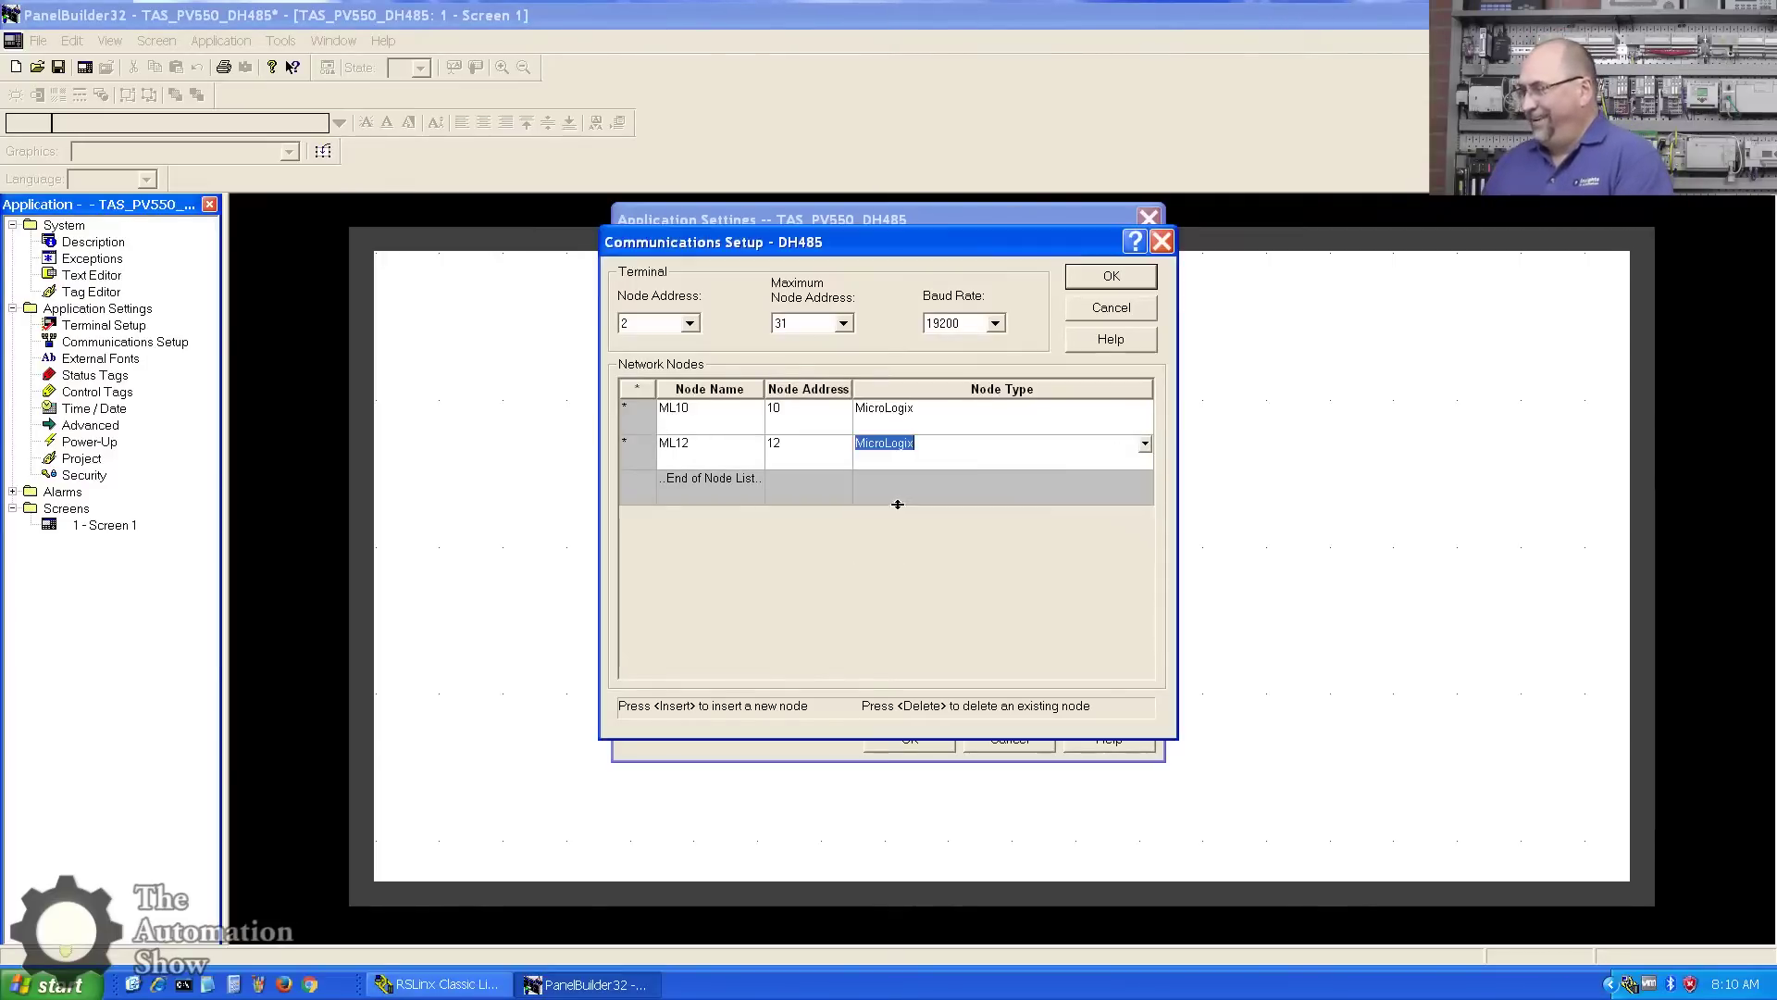
pyautogui.click(634, 483)
# Step: Add node ML14 at address 14 with type MicroLogix
pyautogui.click(671, 475)
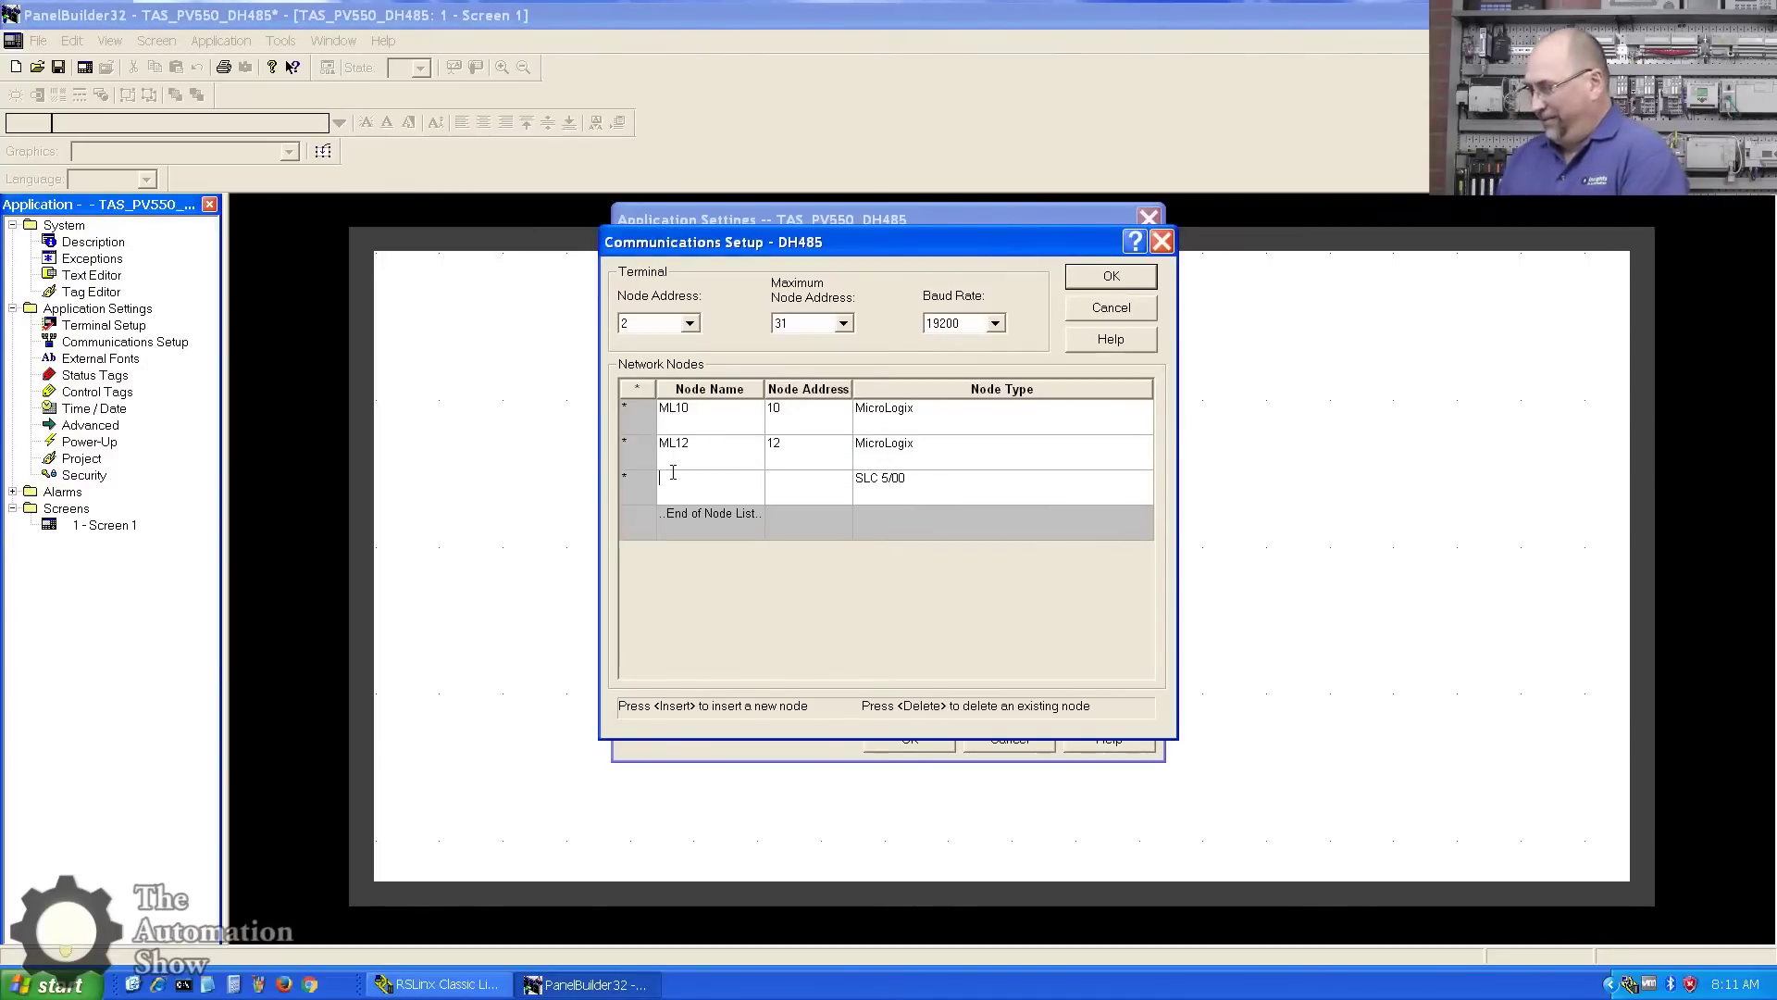
pyautogui.write('ML14')
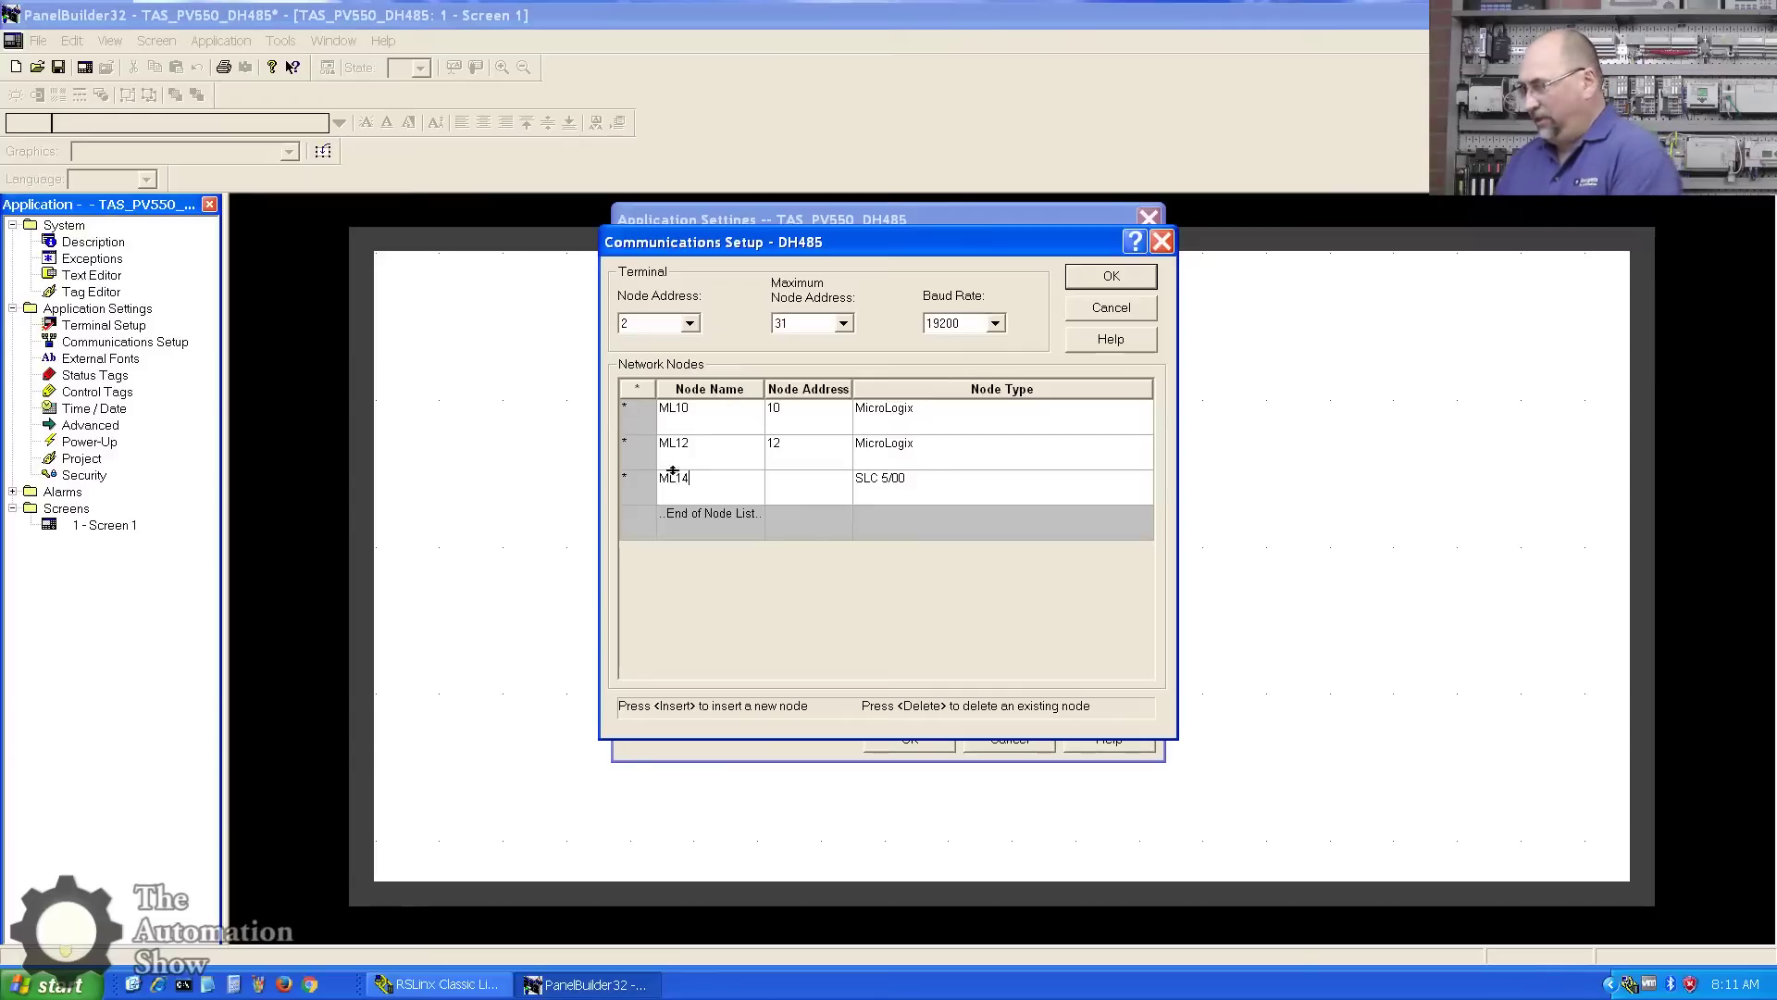
pyautogui.click(802, 487)
pyautogui.write('14')
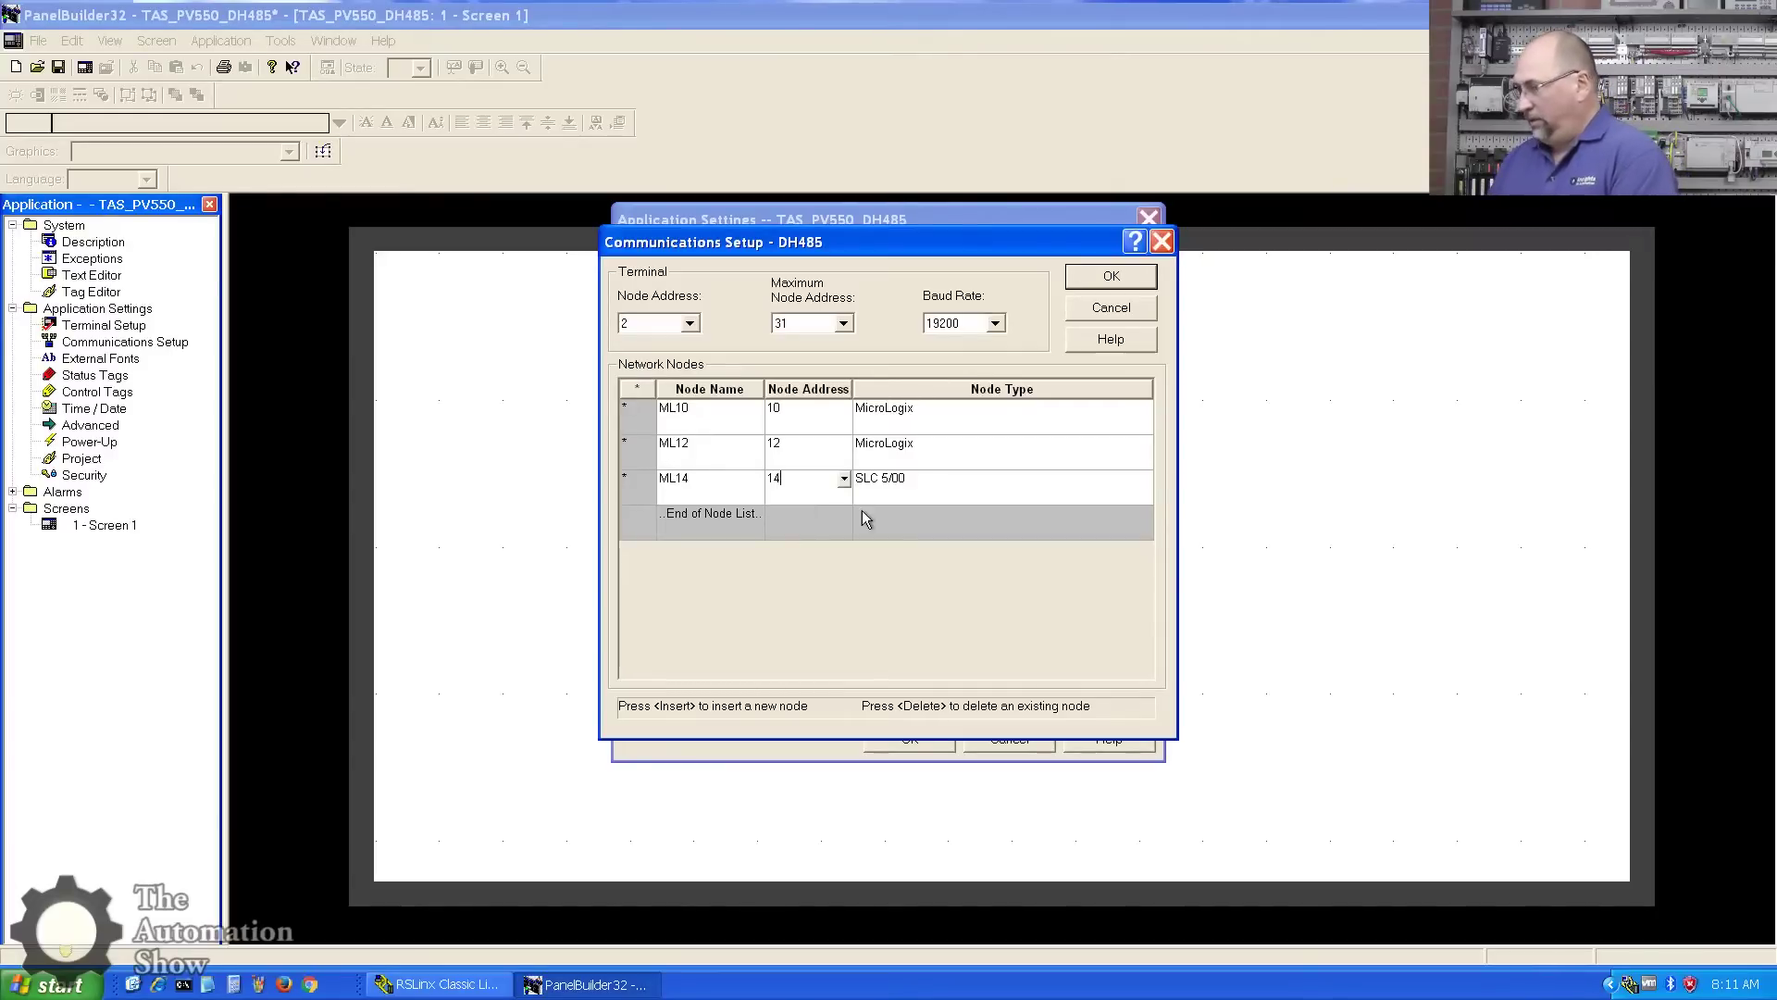
pyautogui.click(909, 482)
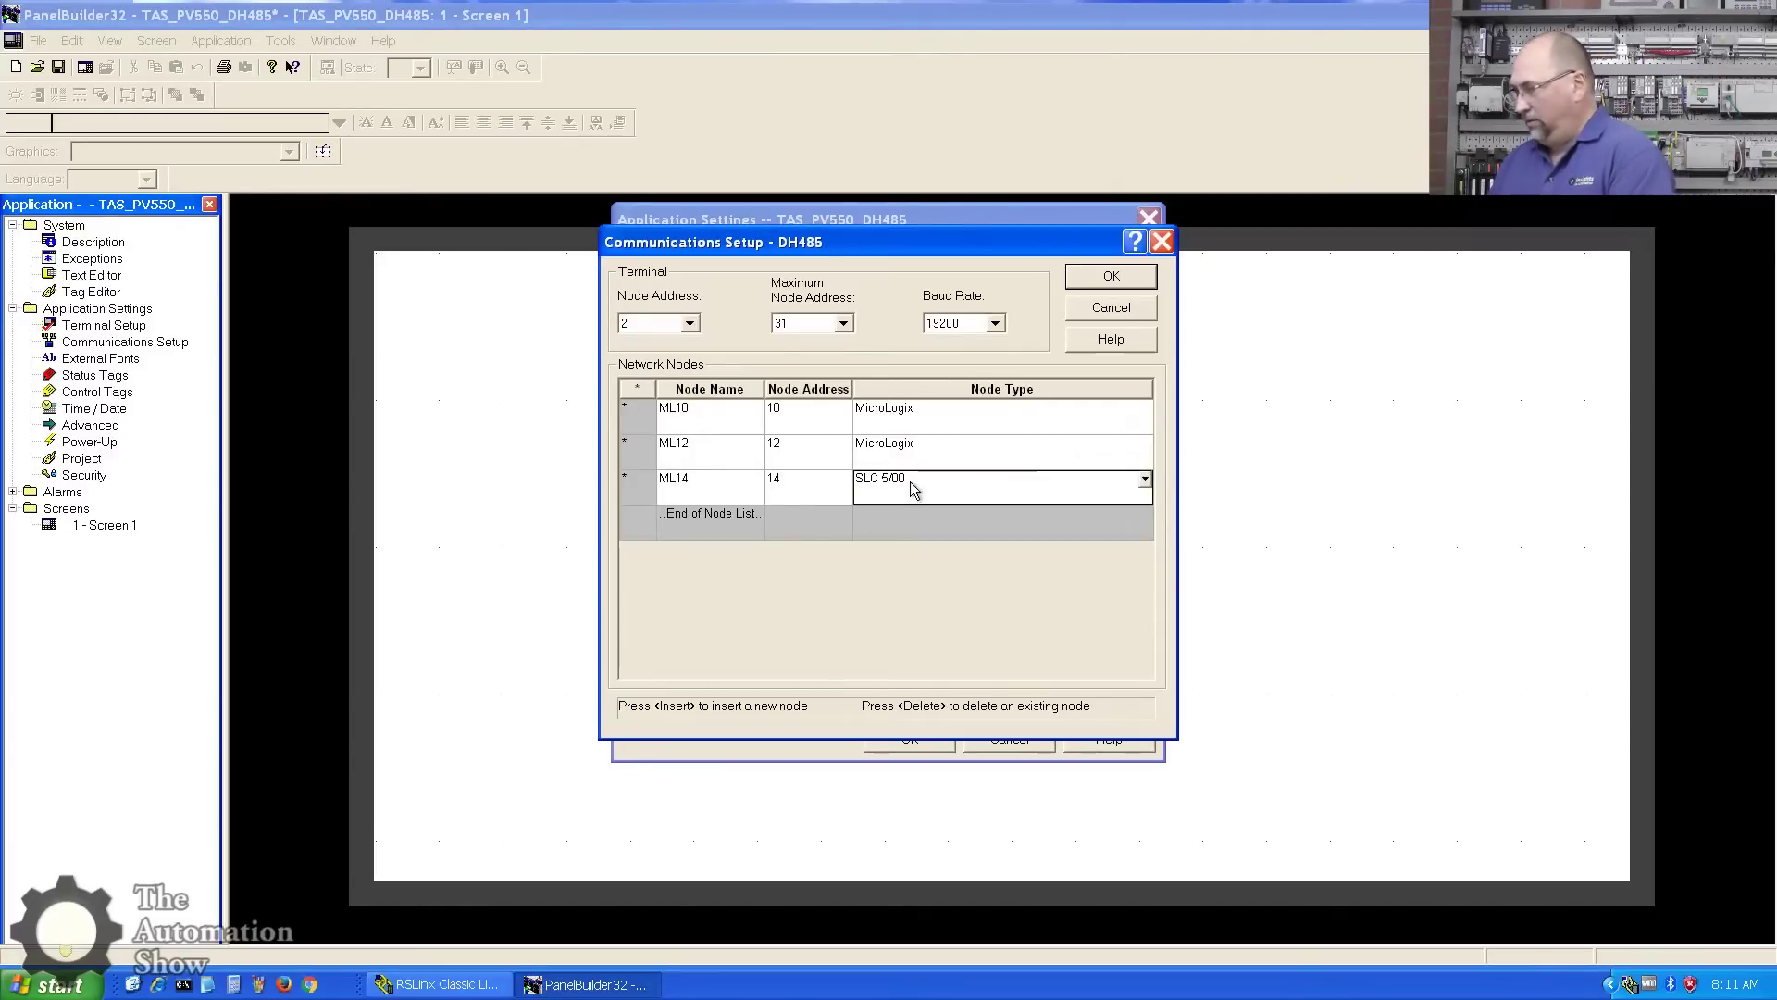
pyautogui.click(1144, 476)
pyautogui.scroll(-3, 941, 537)
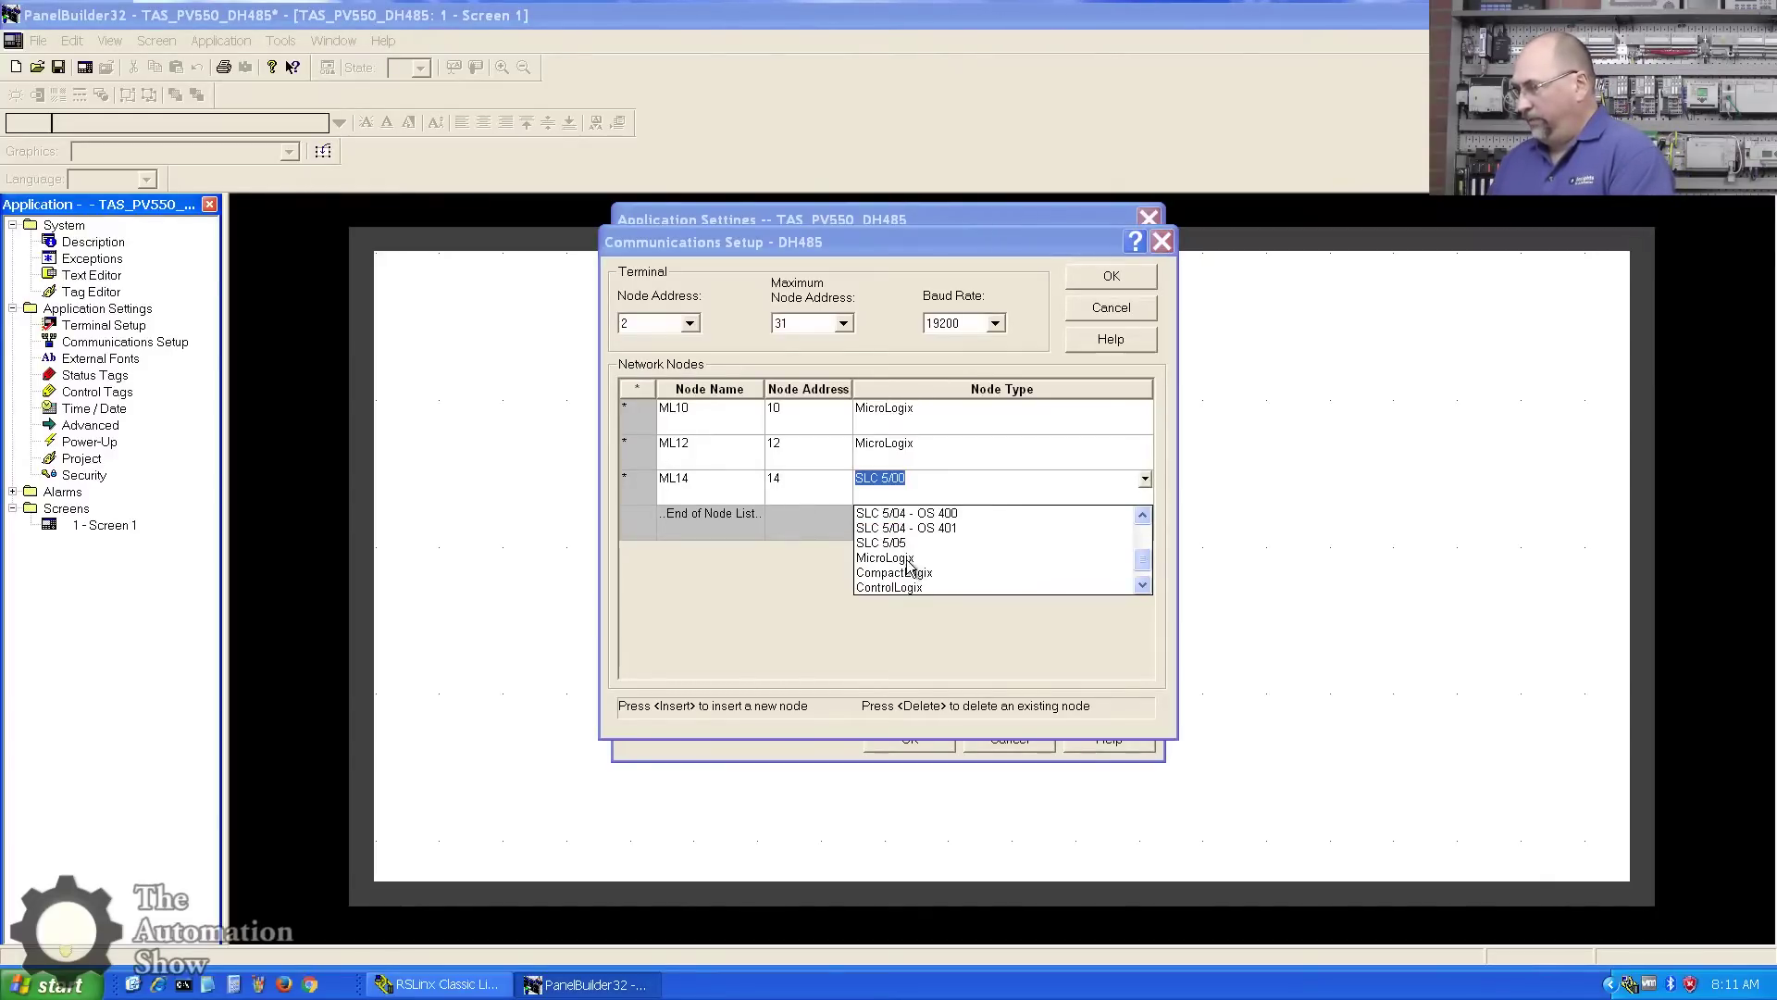
pyautogui.click(889, 558)
pyautogui.click(651, 520)
# Step: Add node ML15 at address 15 with type MicroLogix
pyautogui.press('Insert')
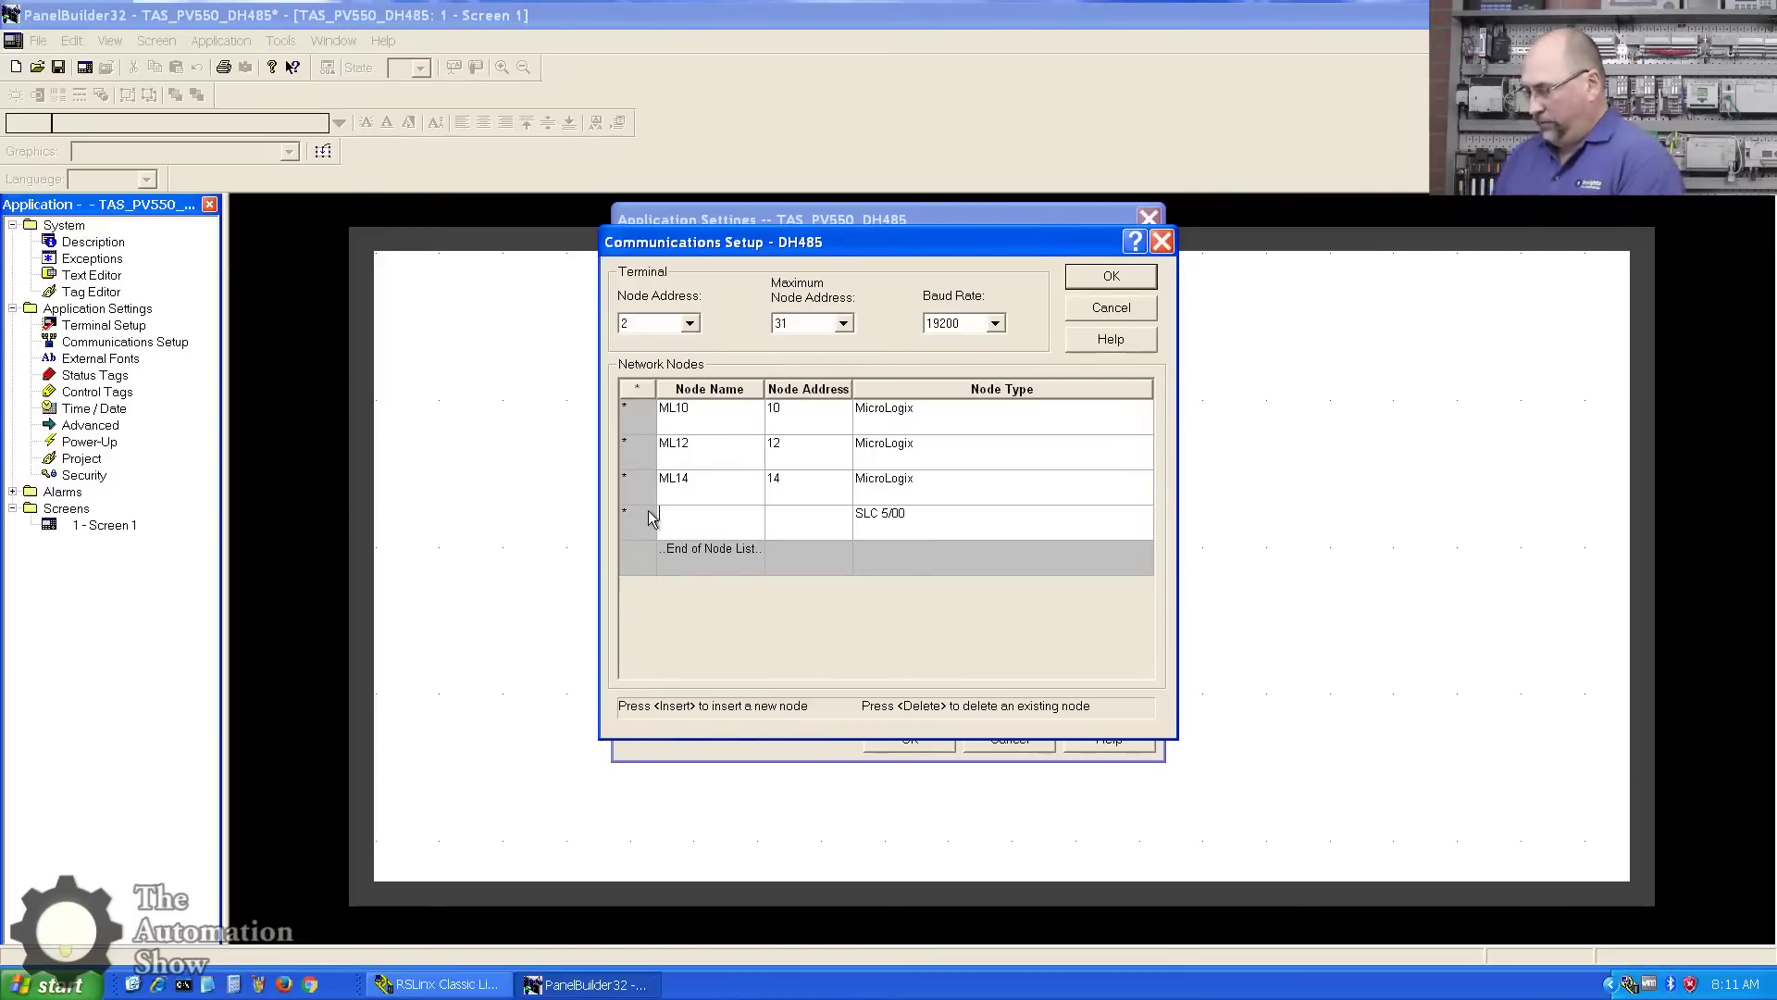
pyautogui.write('ML15')
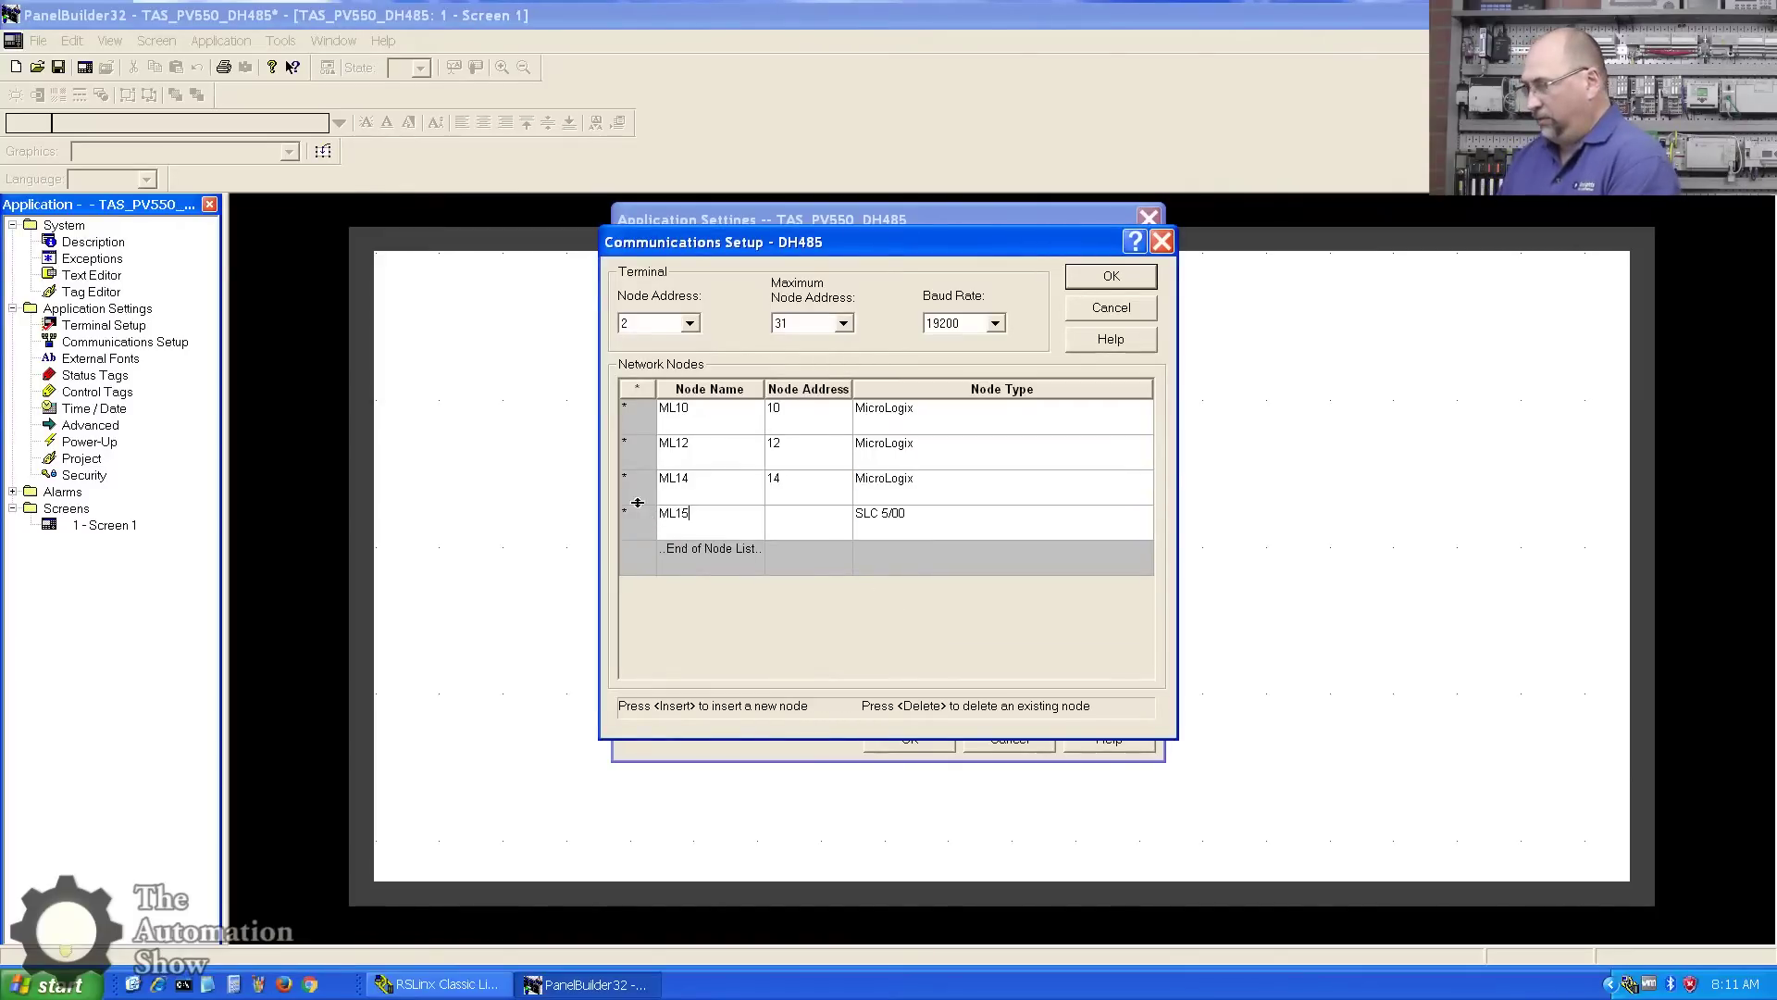
pyautogui.write('15')
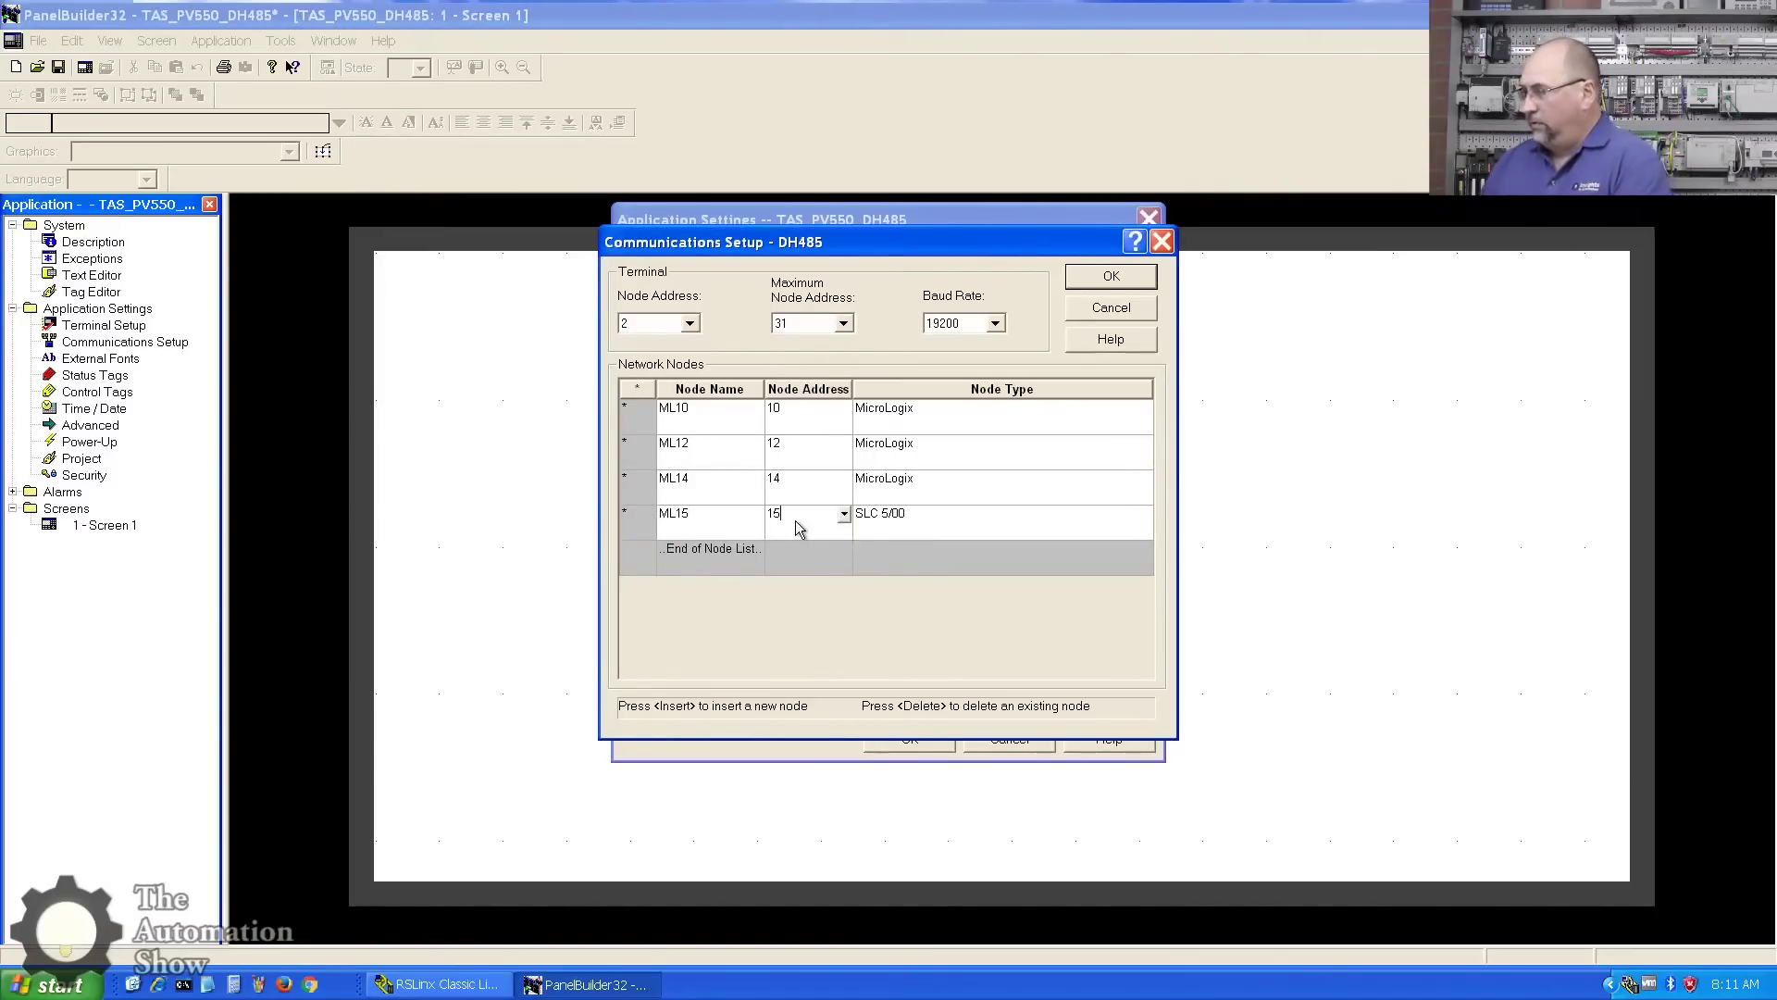
pyautogui.click(926, 522)
pyautogui.click(1145, 514)
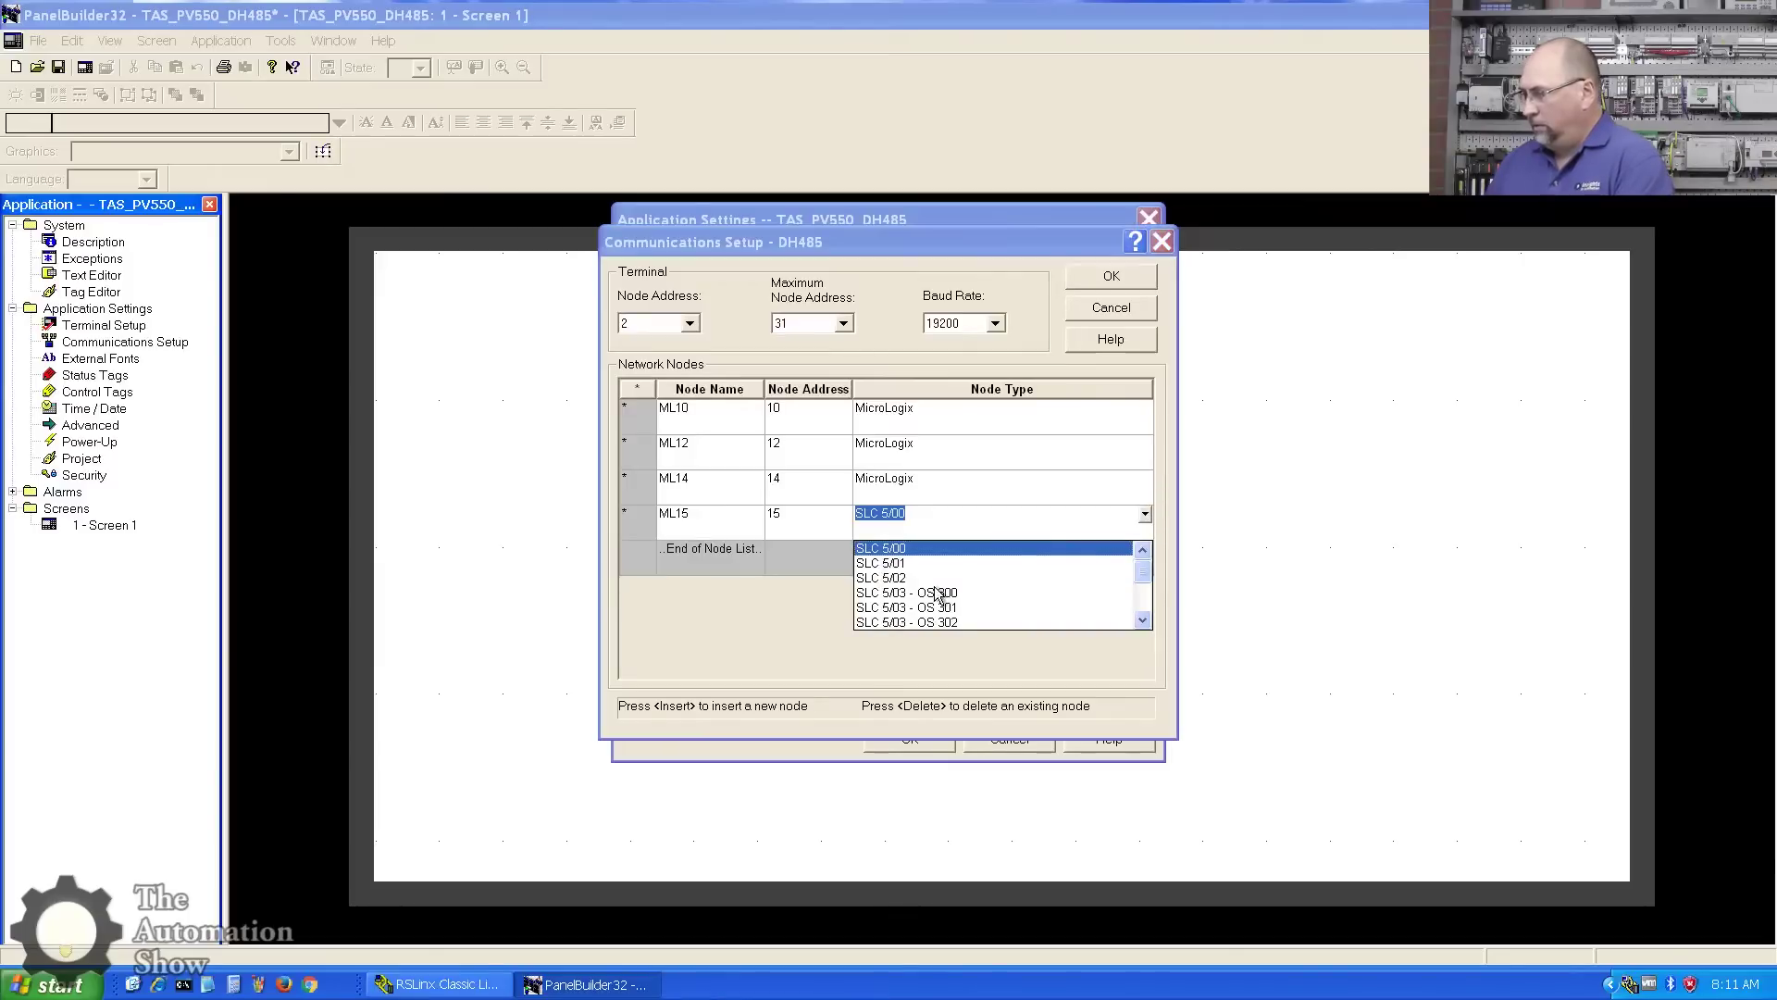
pyautogui.scroll(-2, 945, 592)
pyautogui.click(944, 593)
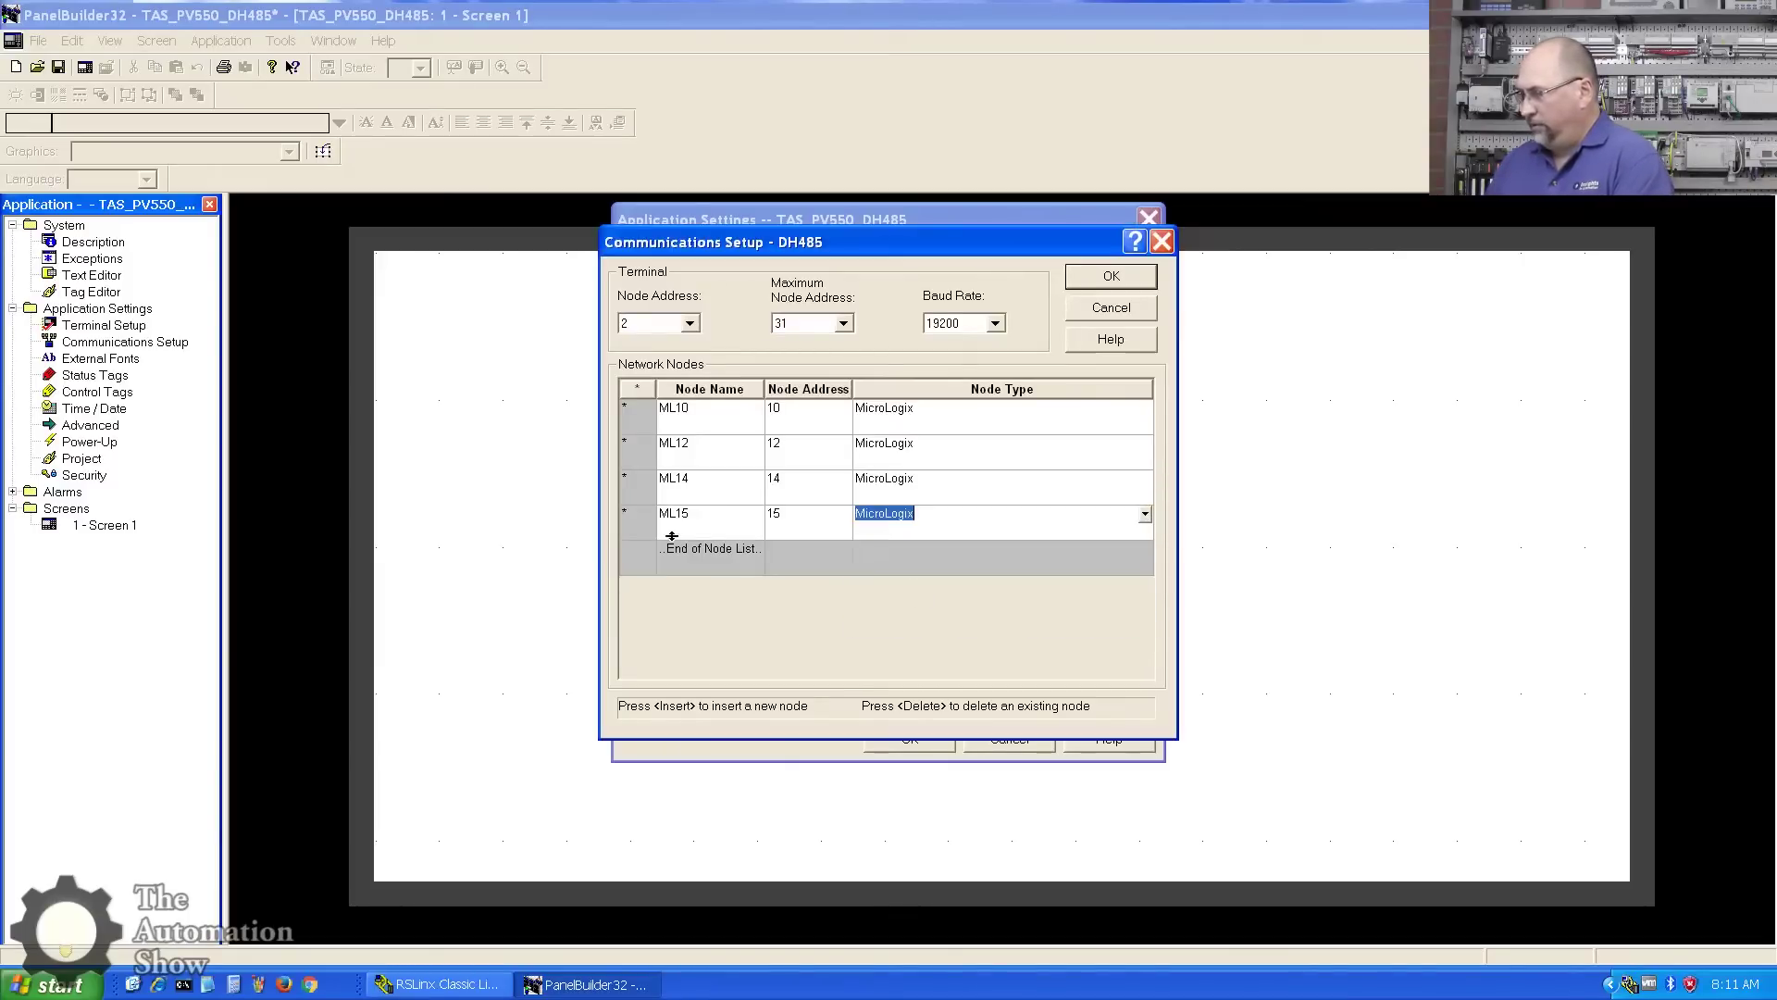
pyautogui.click(648, 556)
# Step: Add node SLC503 at address 3 as SLC 5/03 - OS 300 and accept the node list
pyautogui.press('Insert')
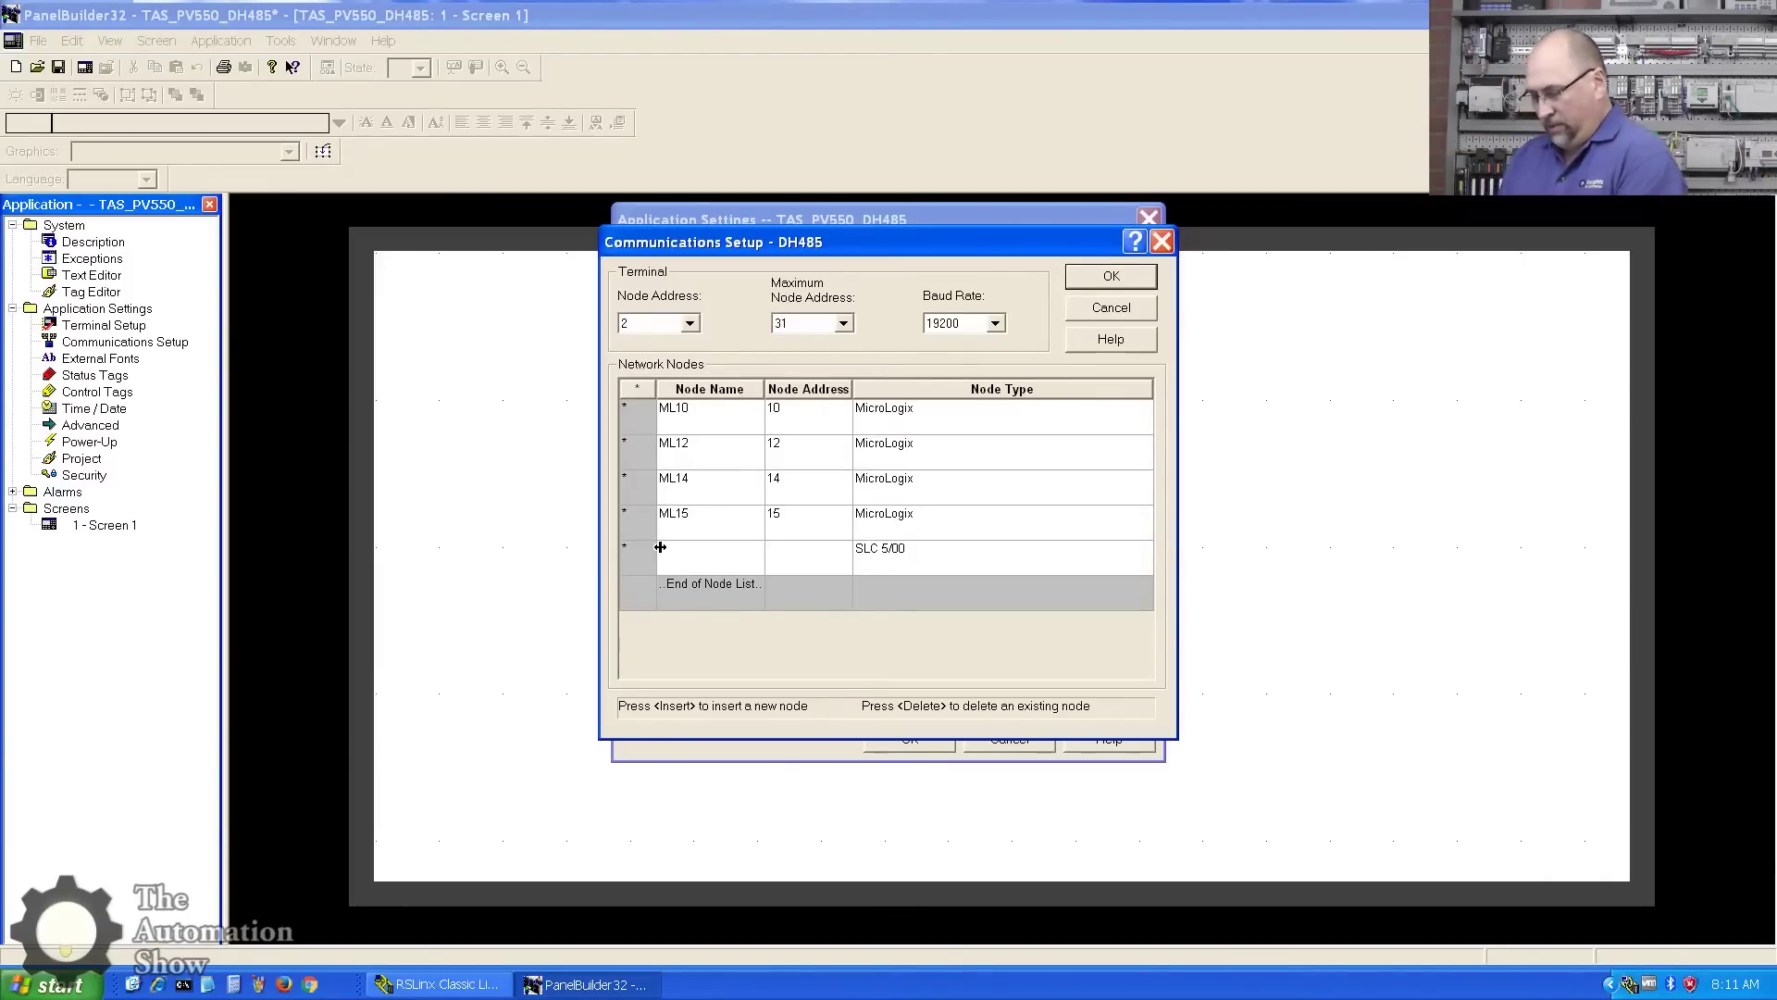
pyautogui.write('SLC503')
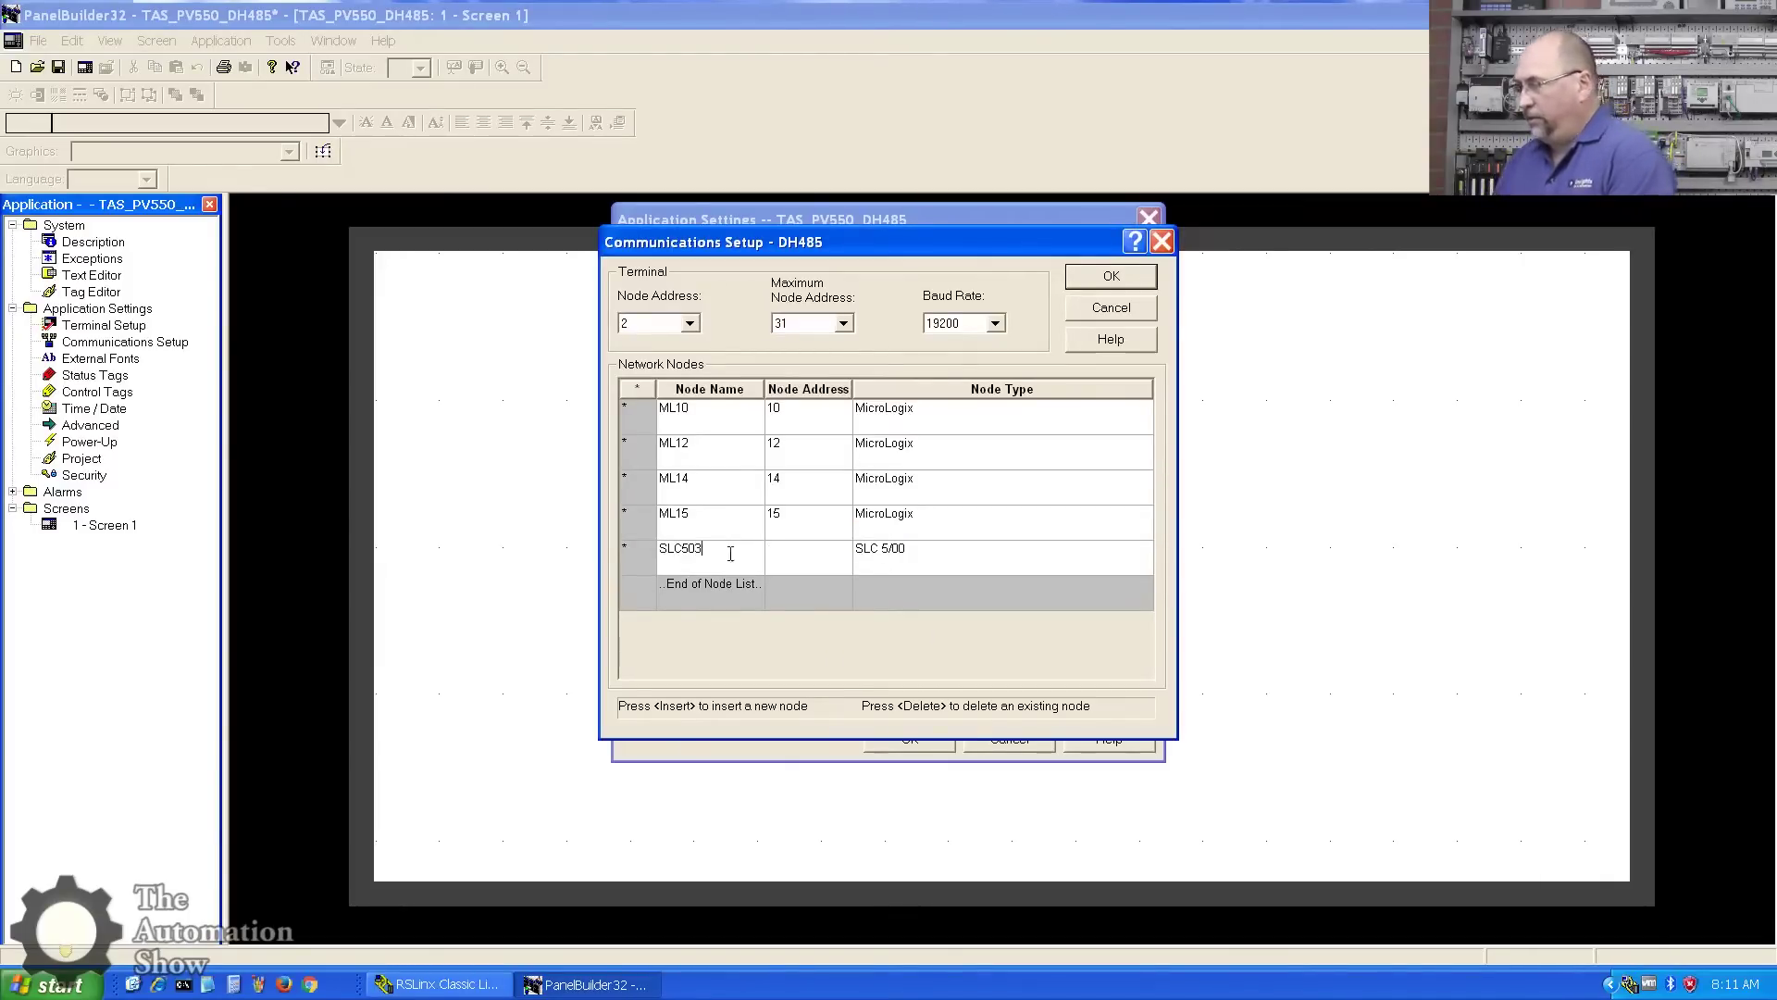
pyautogui.write('3')
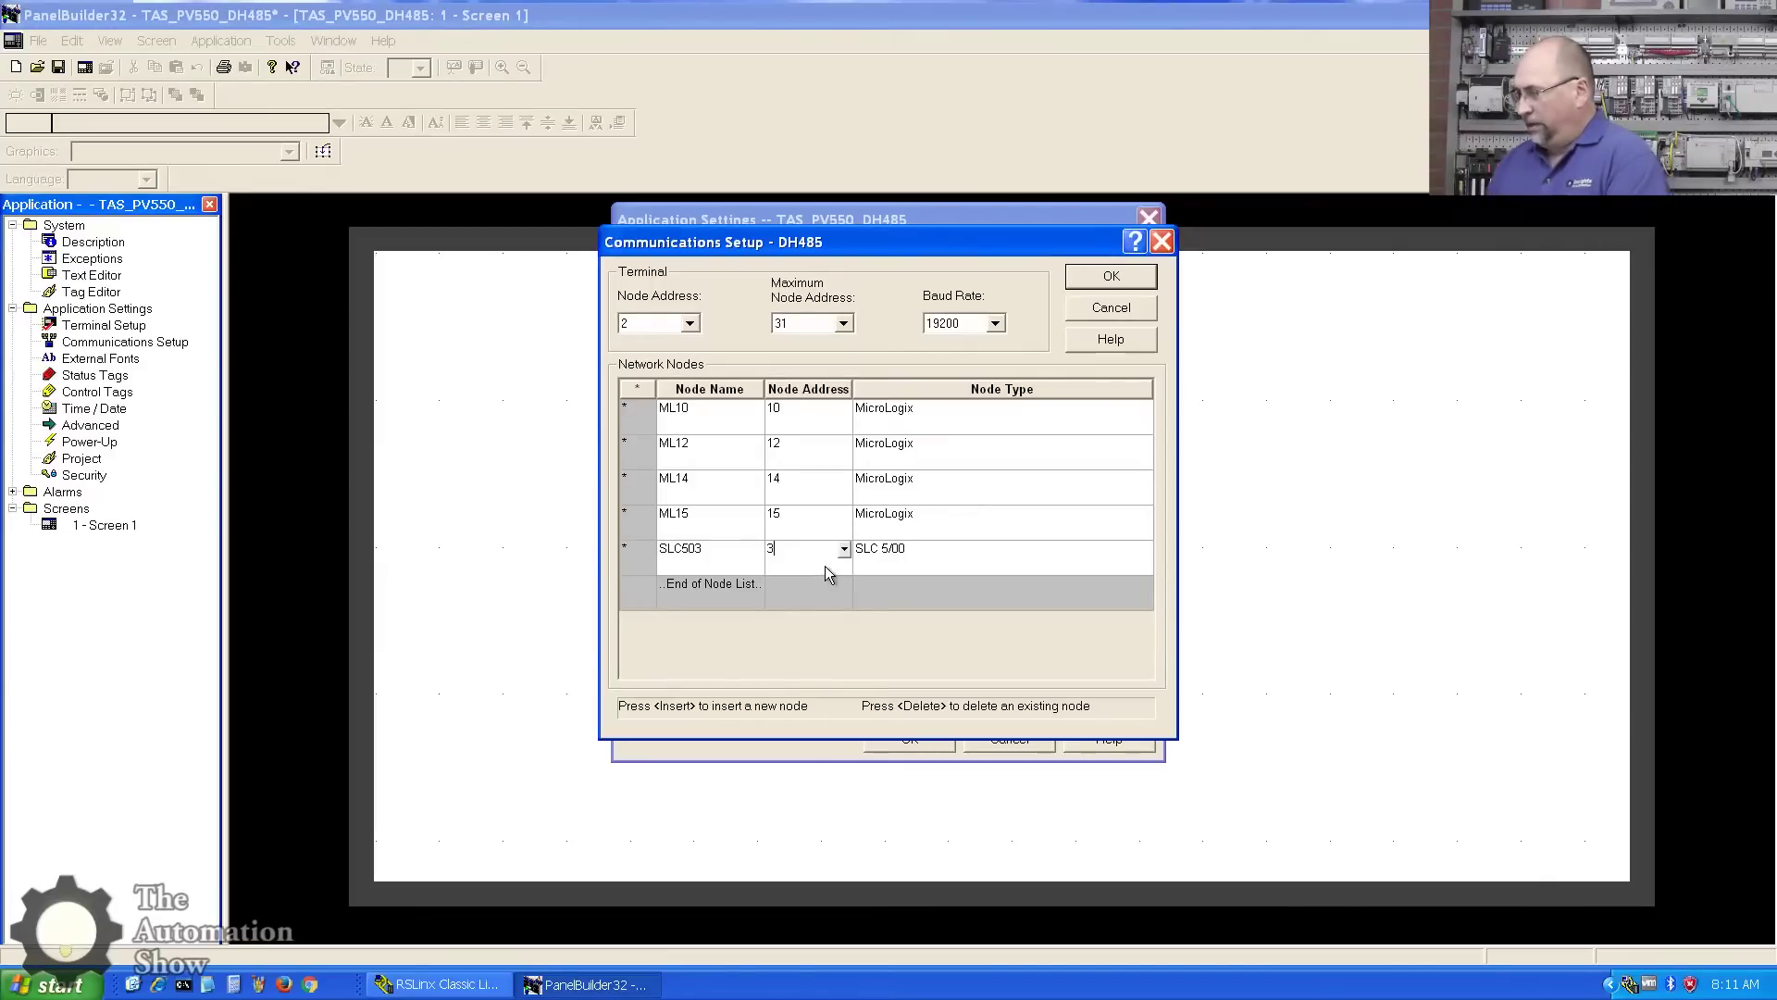
pyautogui.click(909, 552)
pyautogui.click(1146, 550)
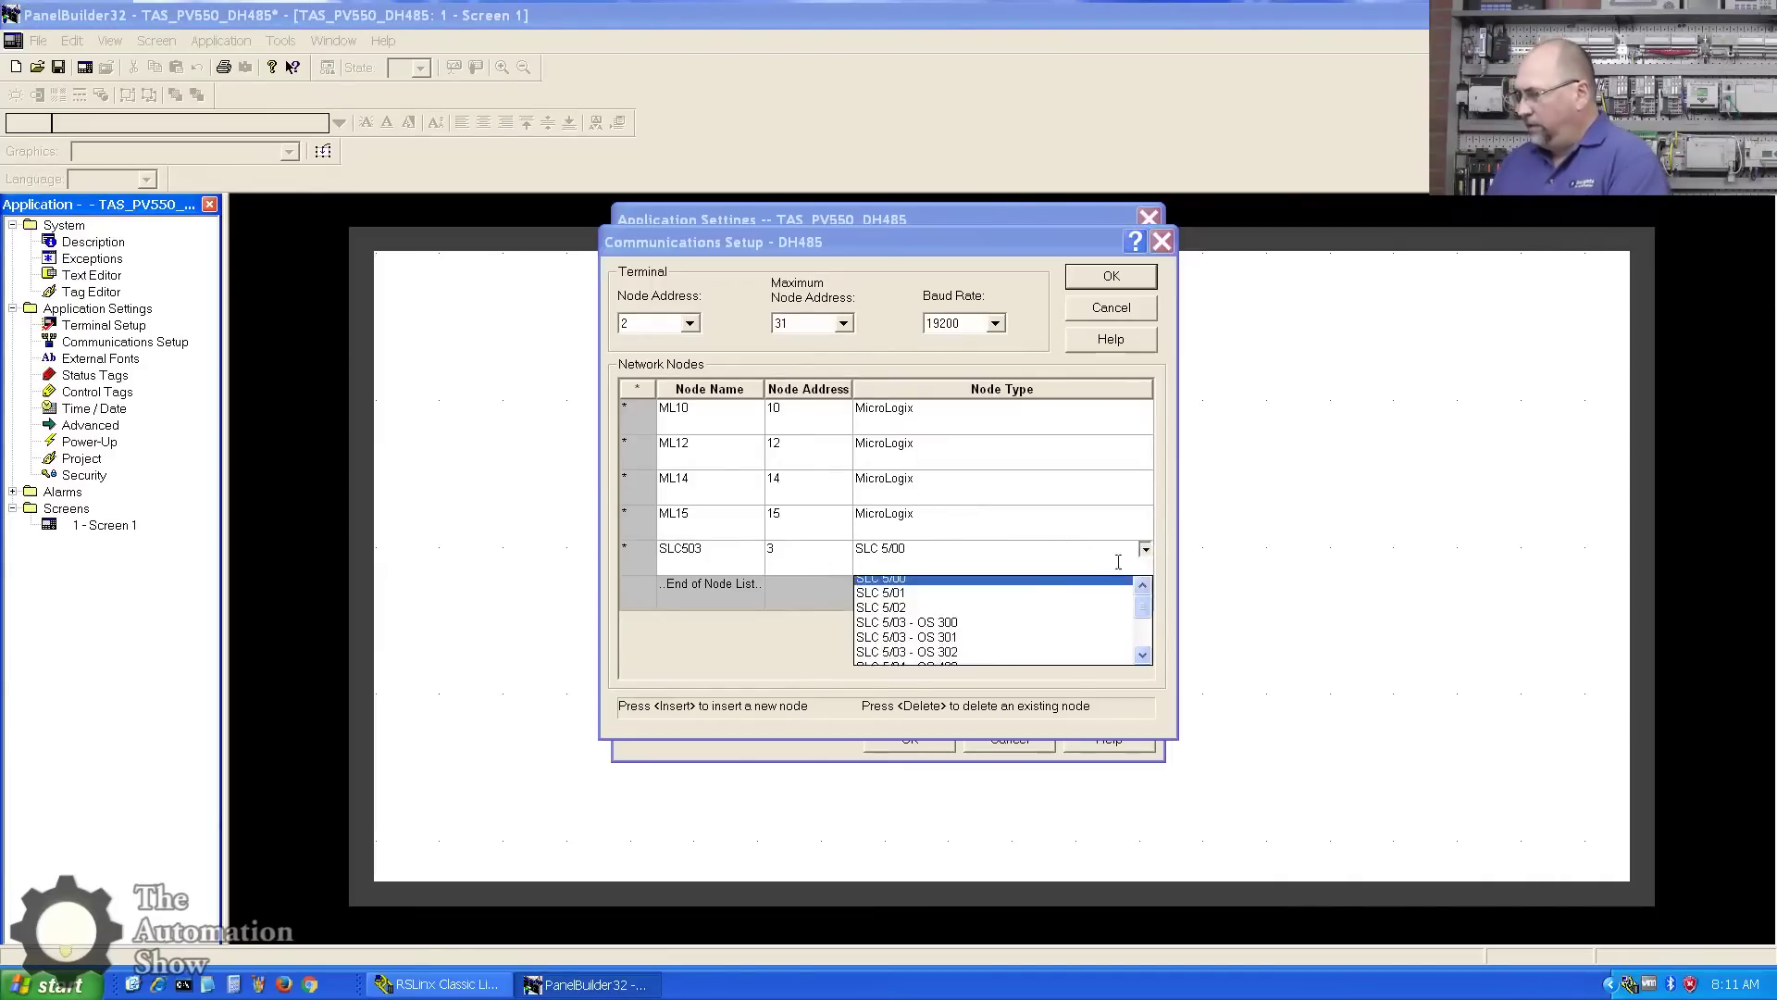
pyautogui.click(925, 629)
pyautogui.click(789, 598)
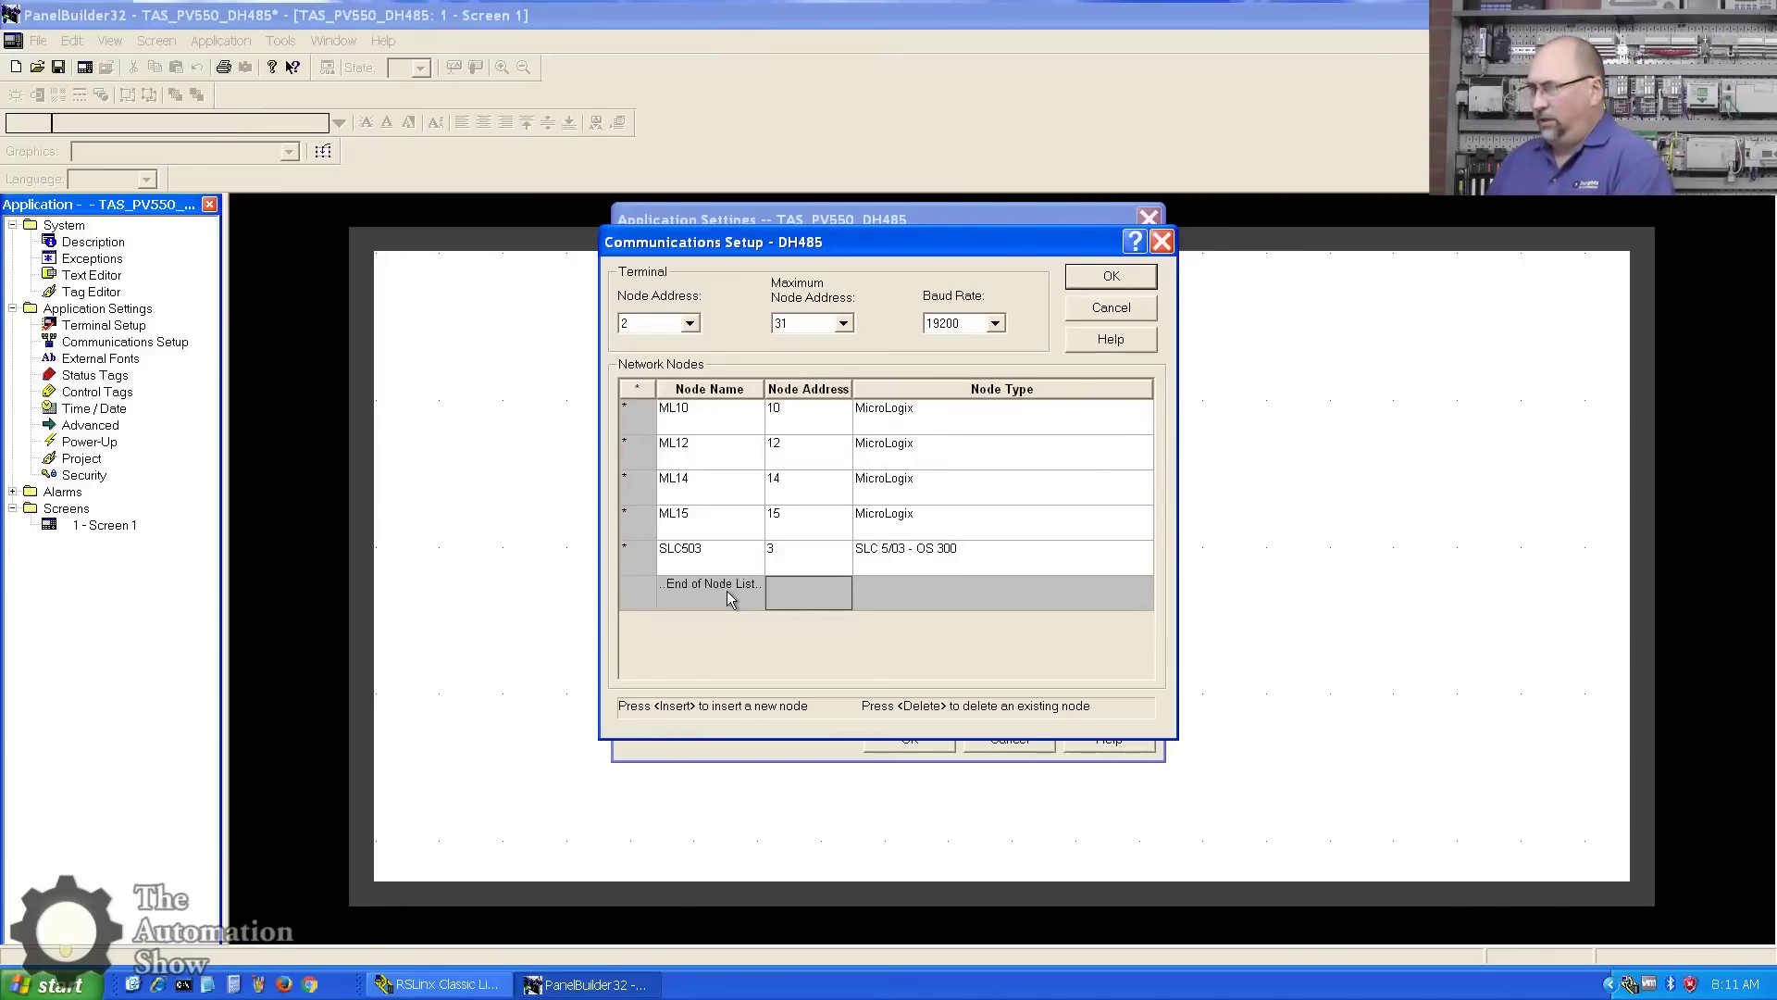
pyautogui.click(1111, 287)
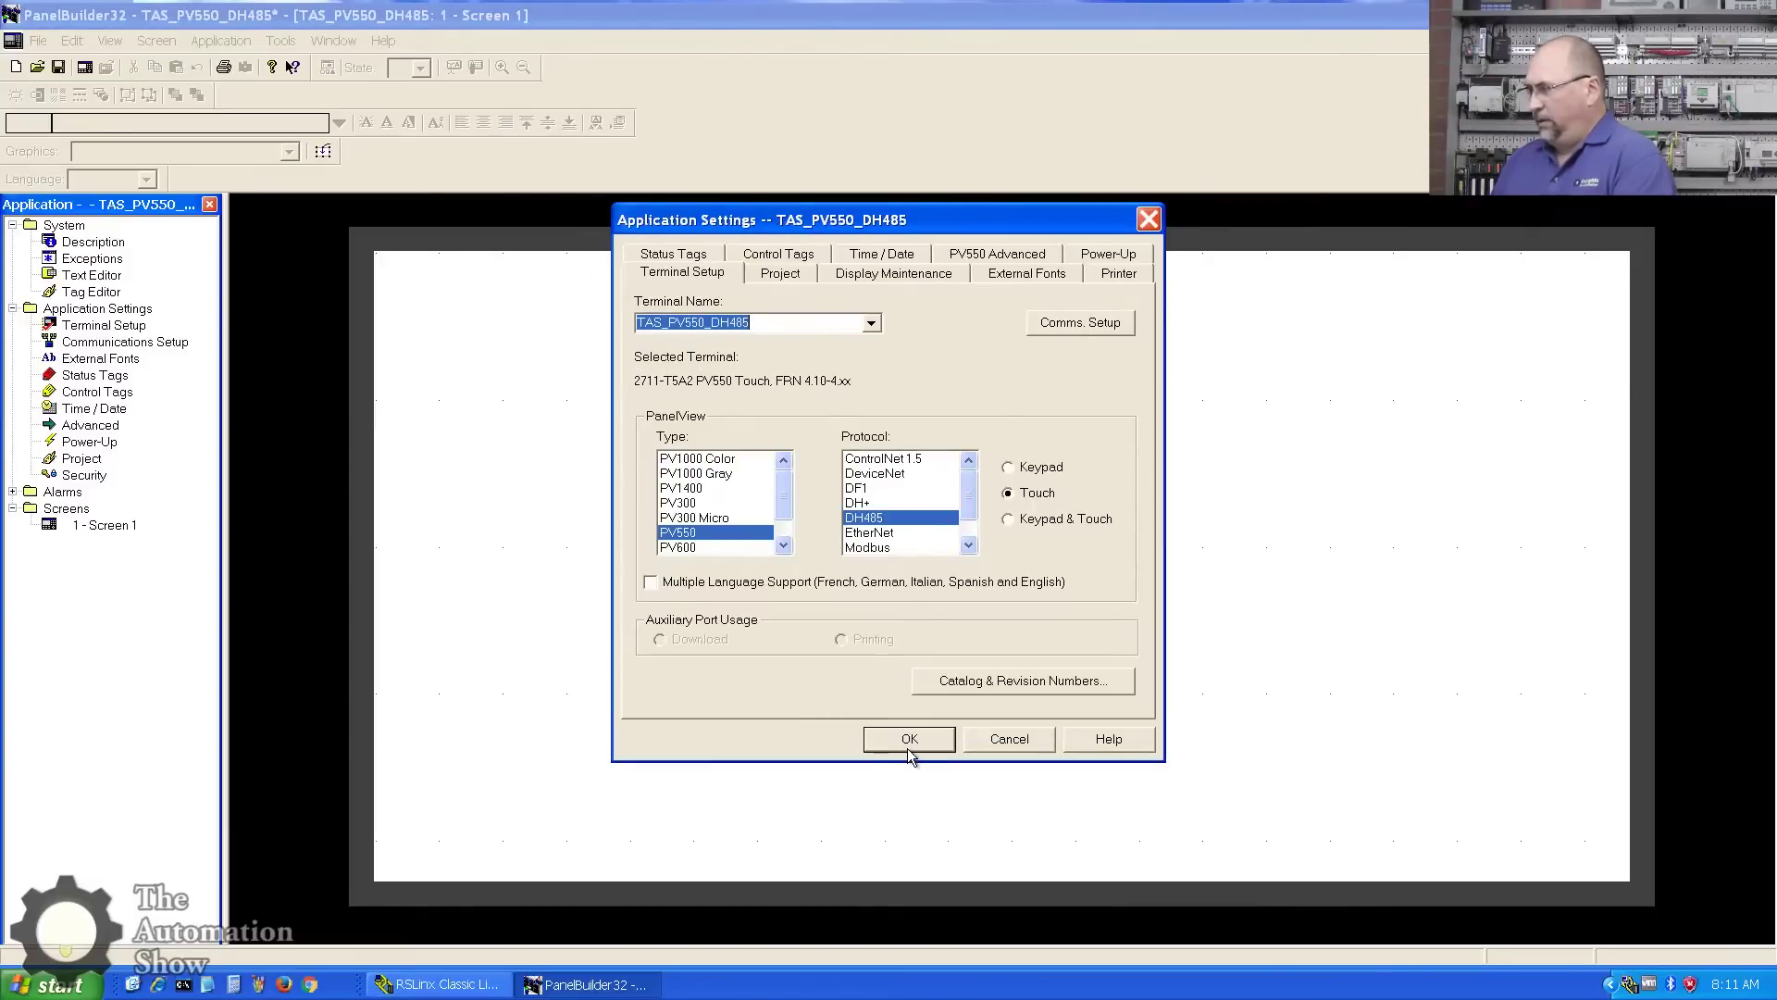
# Step: Set Screen 1 as the power-up startup screen, close the settings, and open the Tag Editor
pyautogui.click(793, 282)
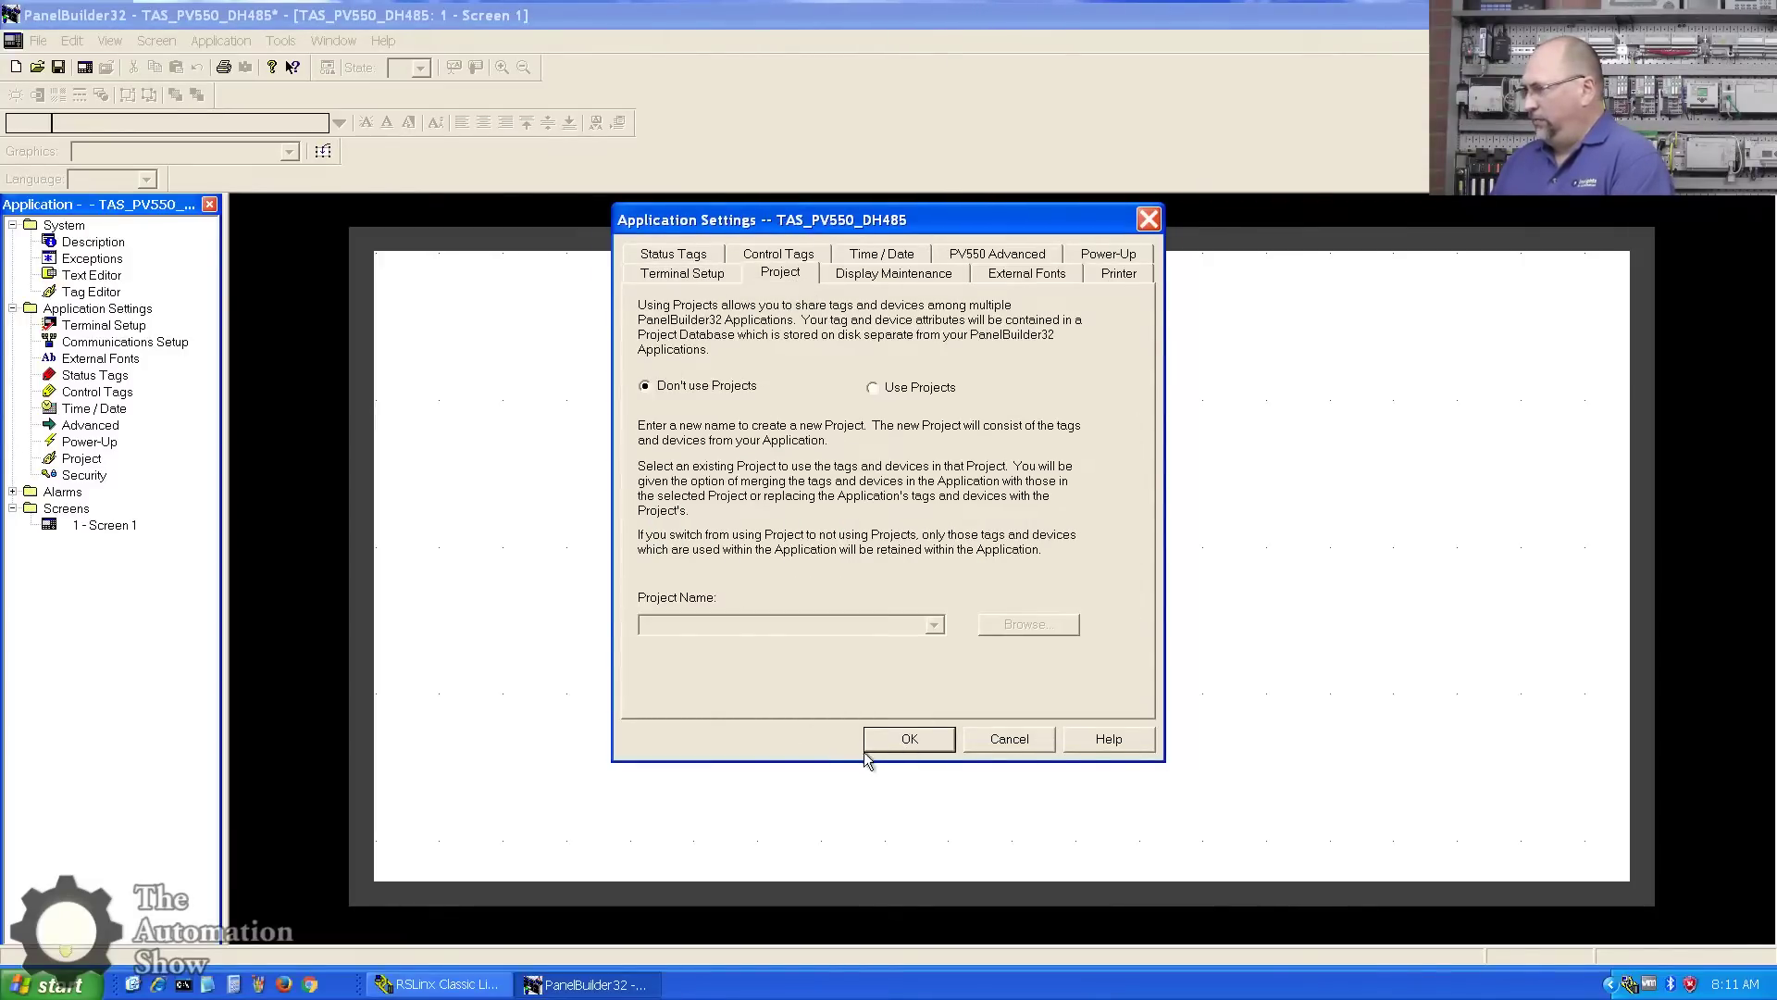
pyautogui.click(1103, 253)
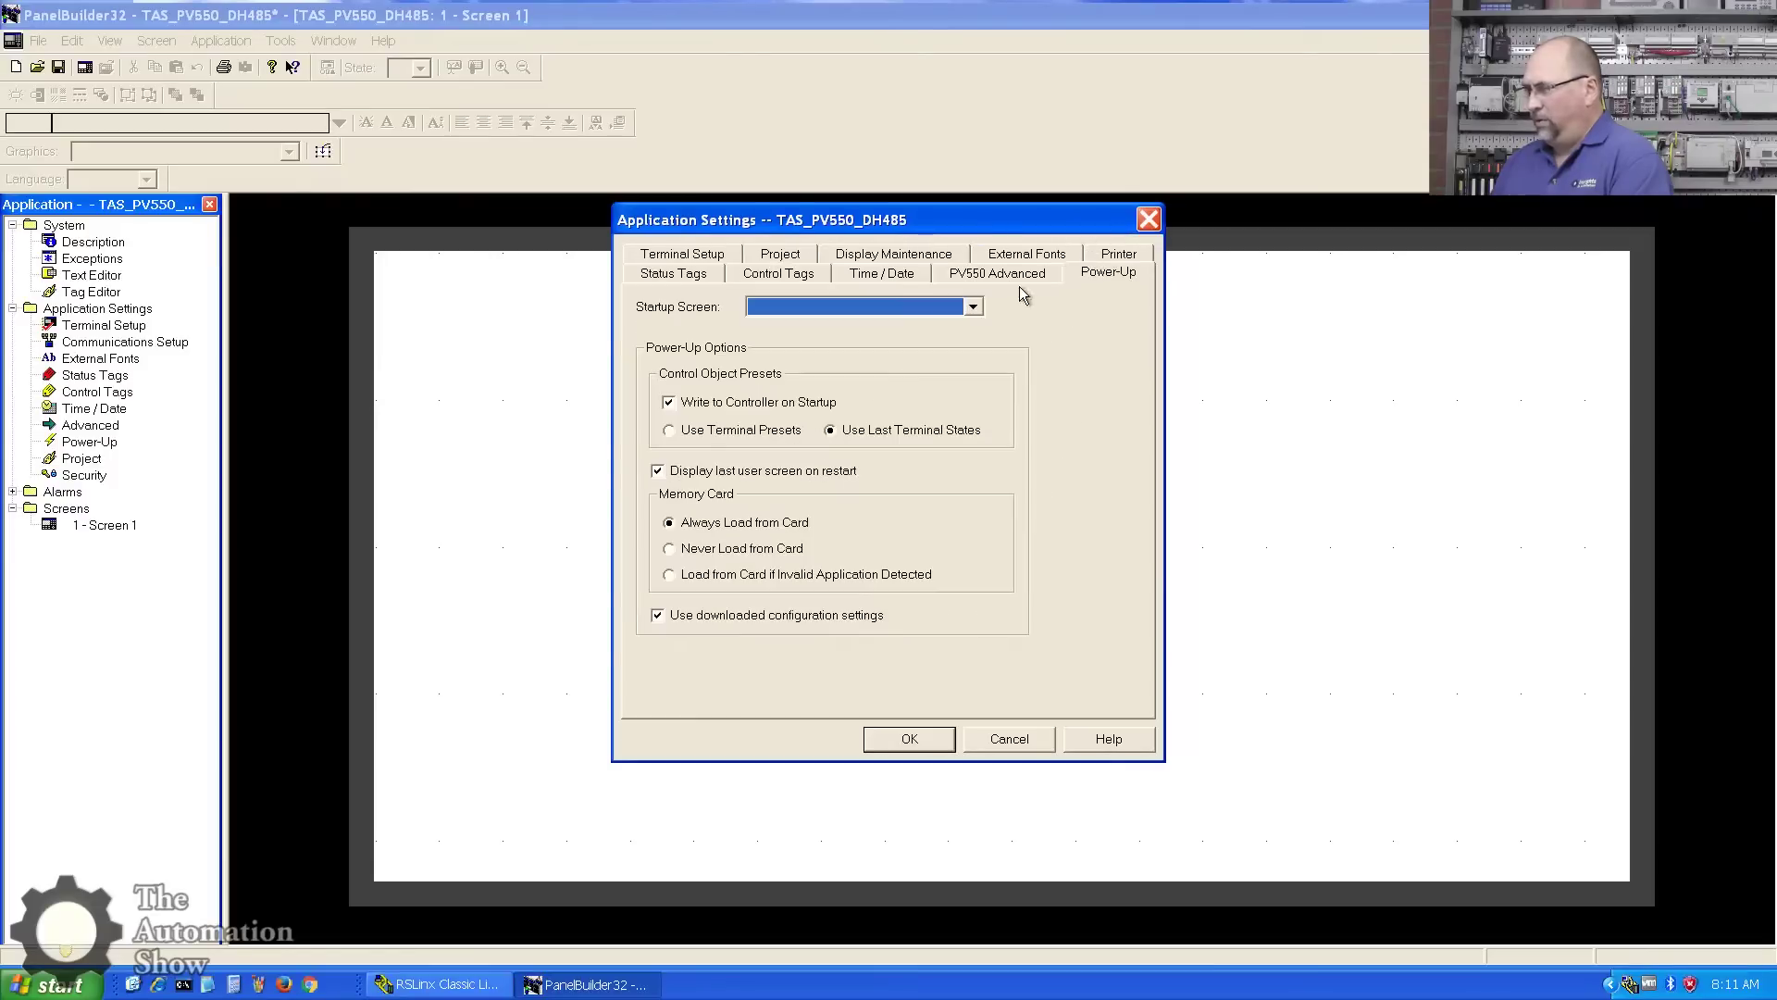
pyautogui.click(973, 310)
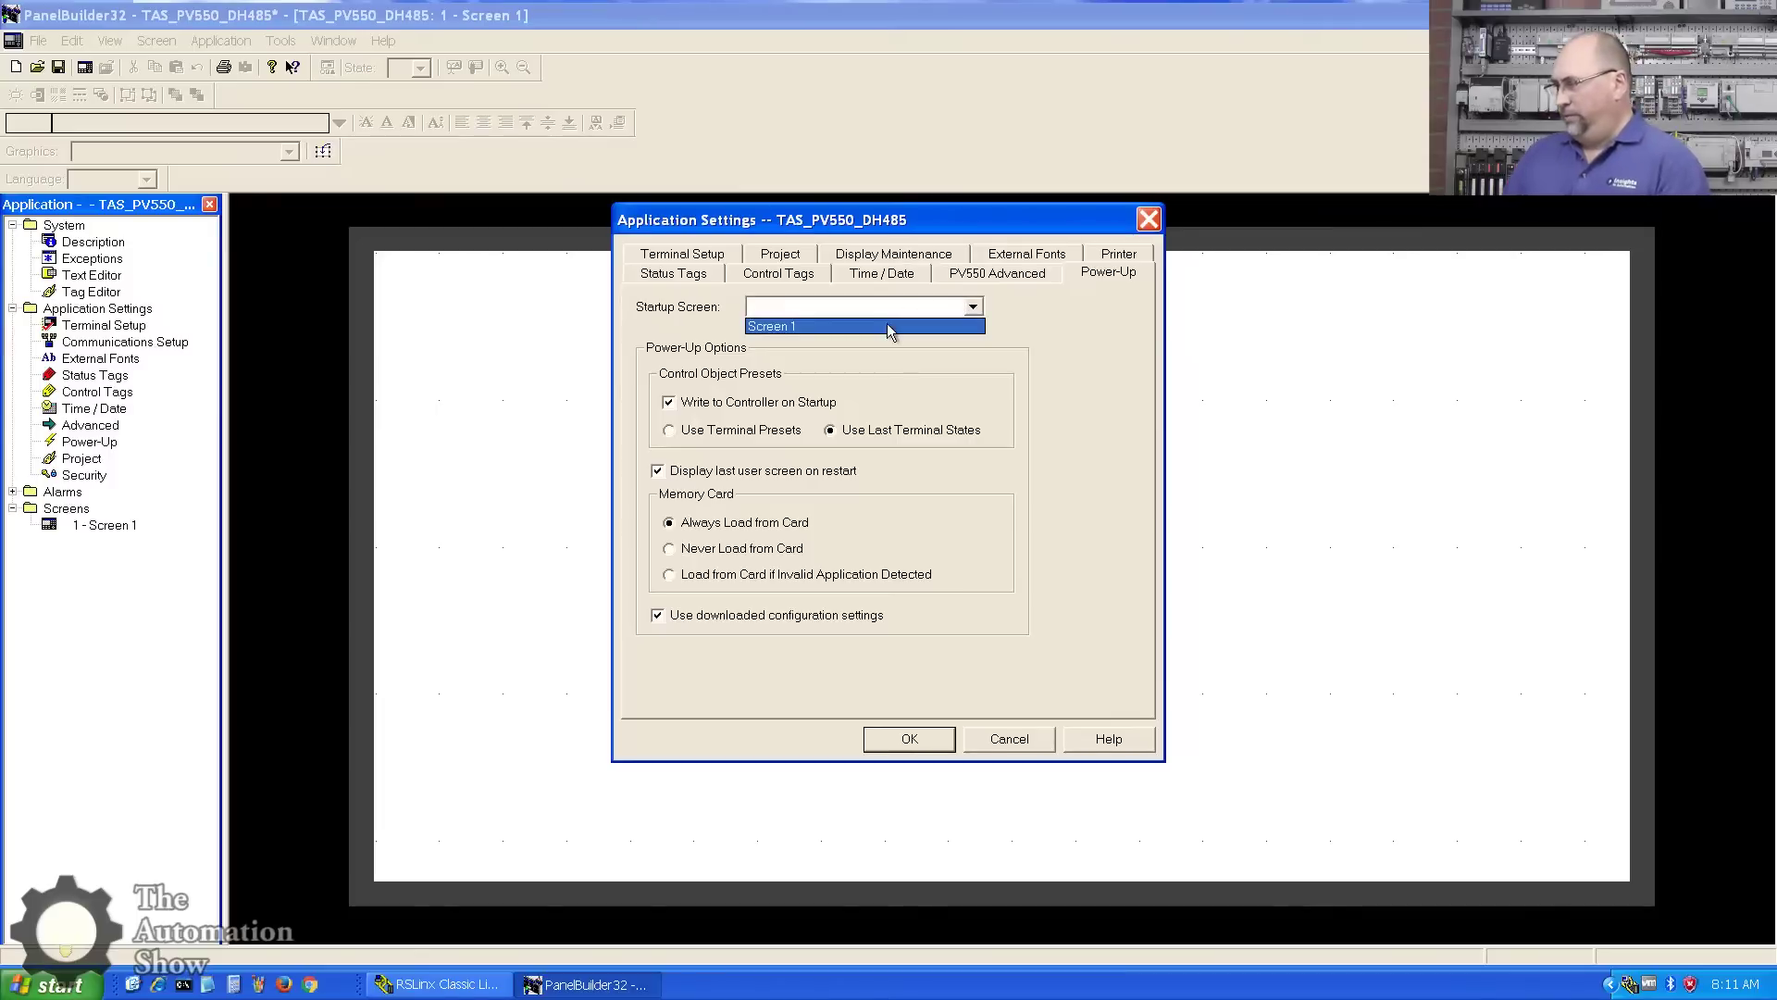
pyautogui.click(887, 327)
pyautogui.click(895, 741)
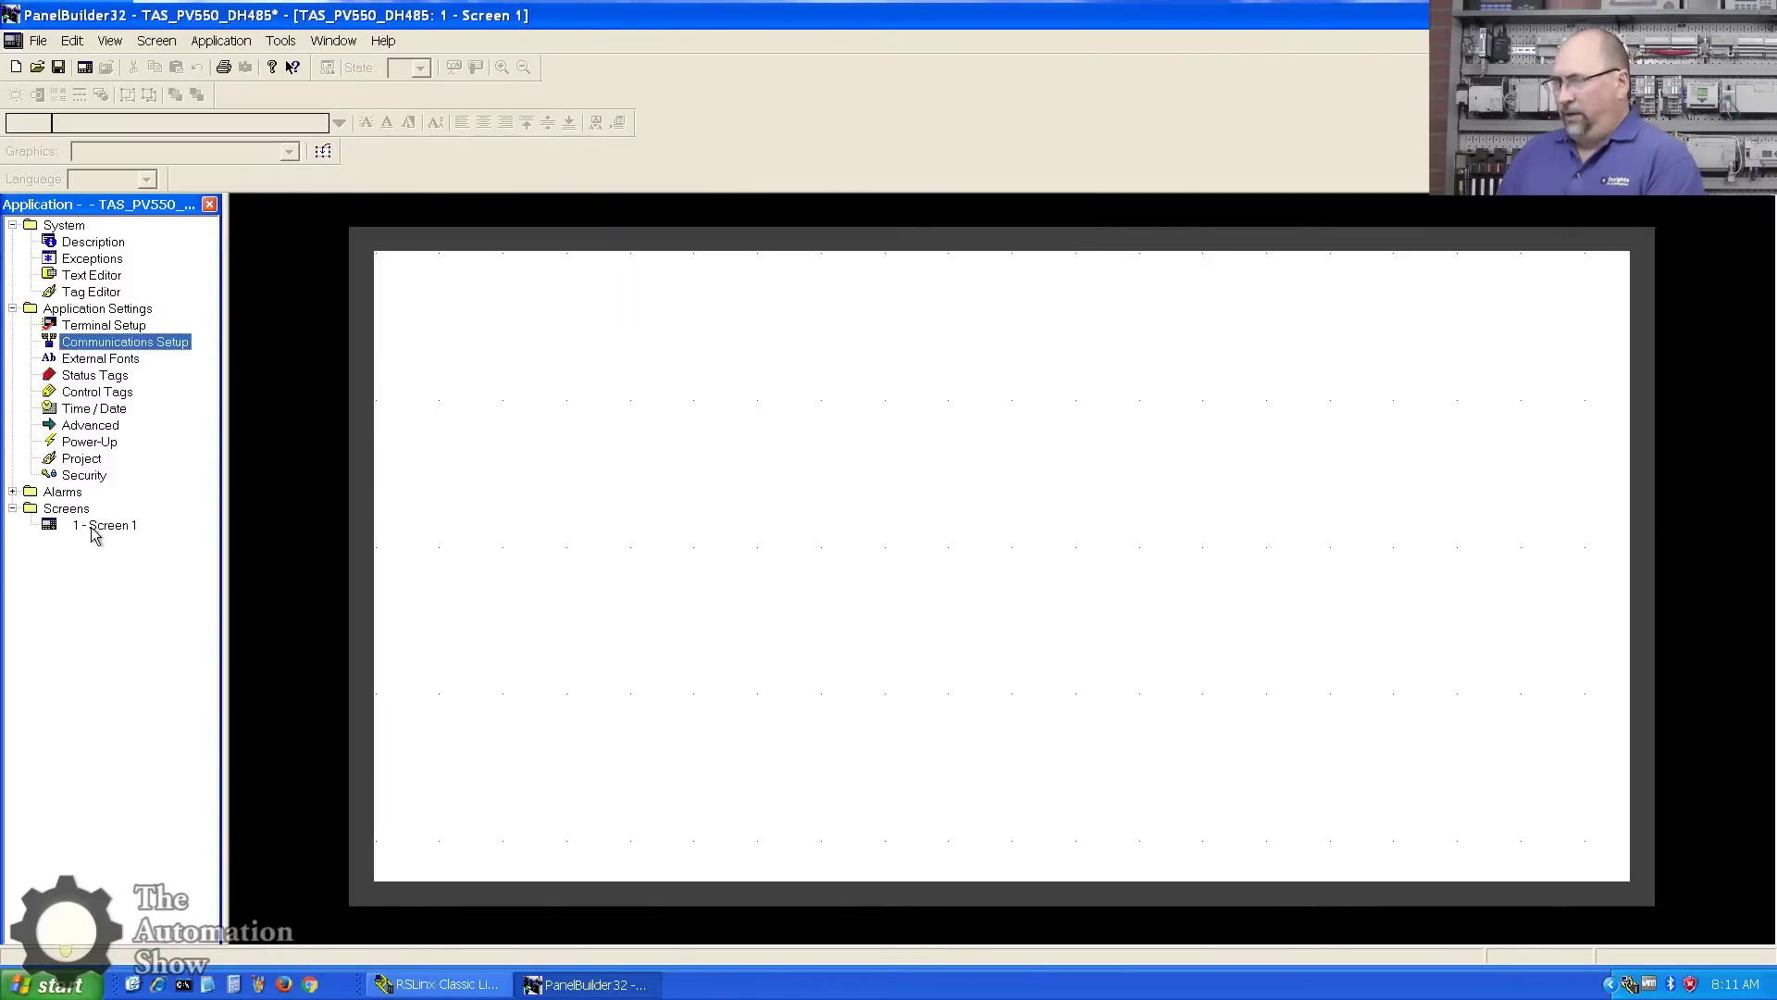
pyautogui.doubleClick(79, 294)
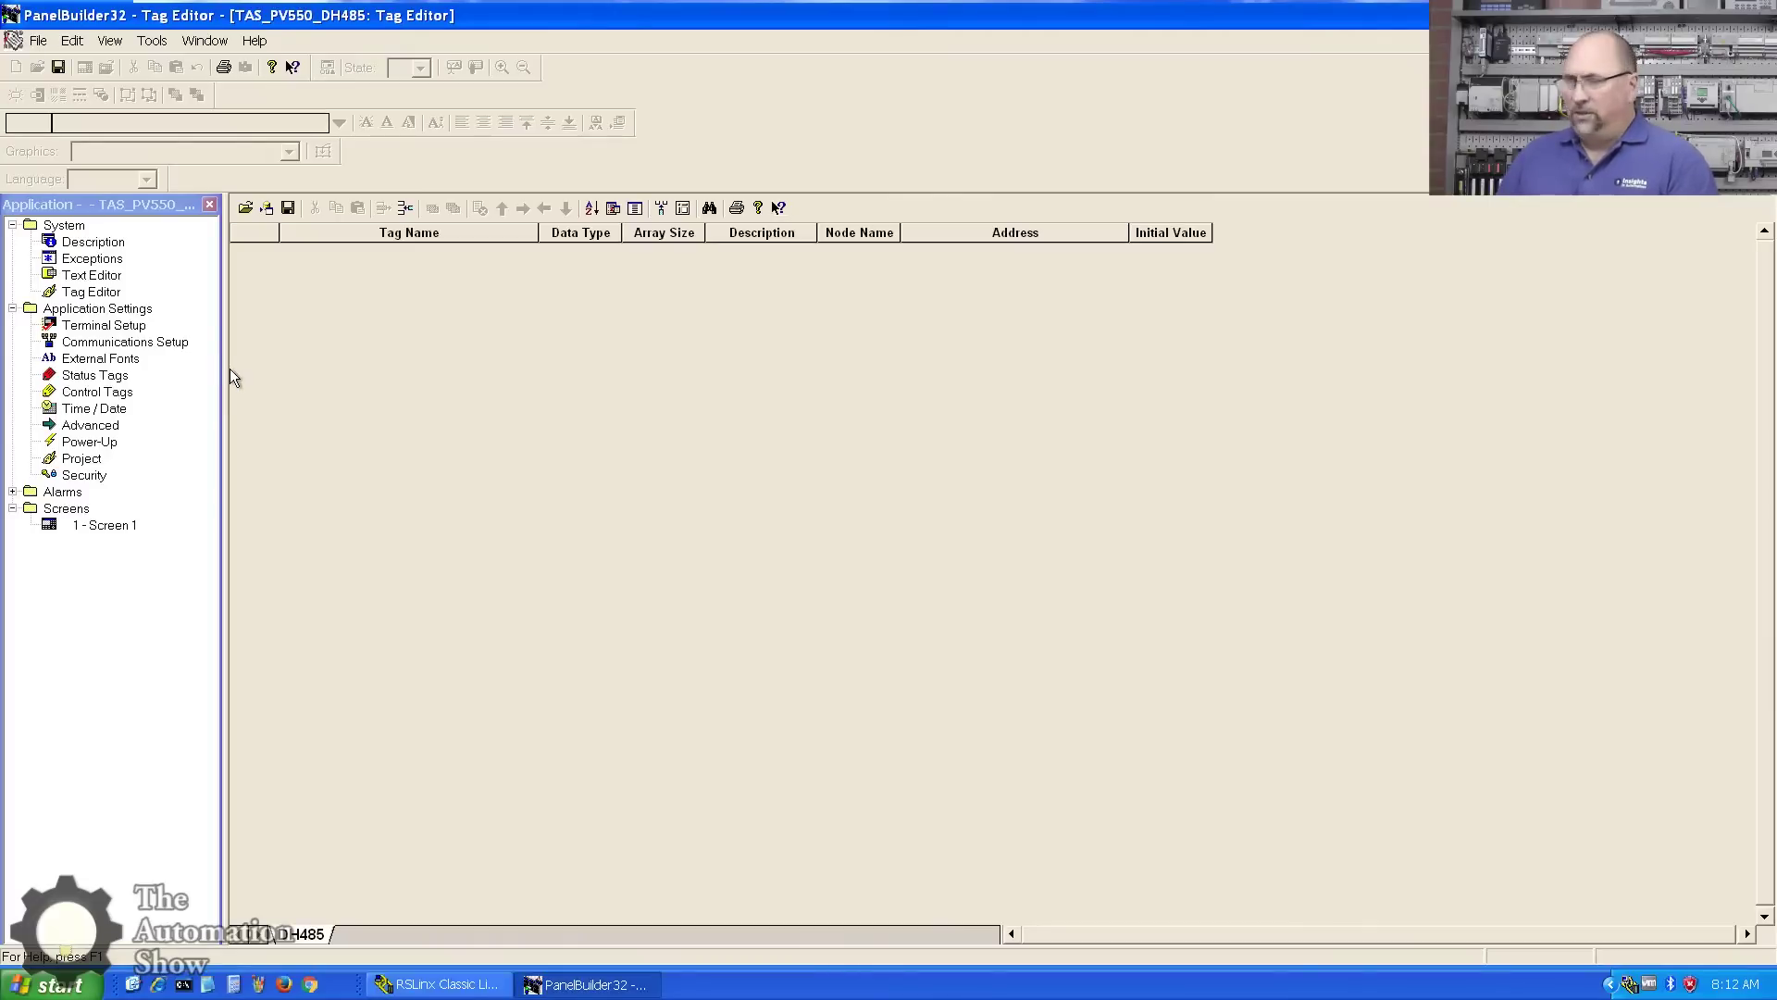
# Step: Add tag ML10_Mold1_Speed as a Signed Integer on node ML10 at address N7:53
pyautogui.click(323, 300)
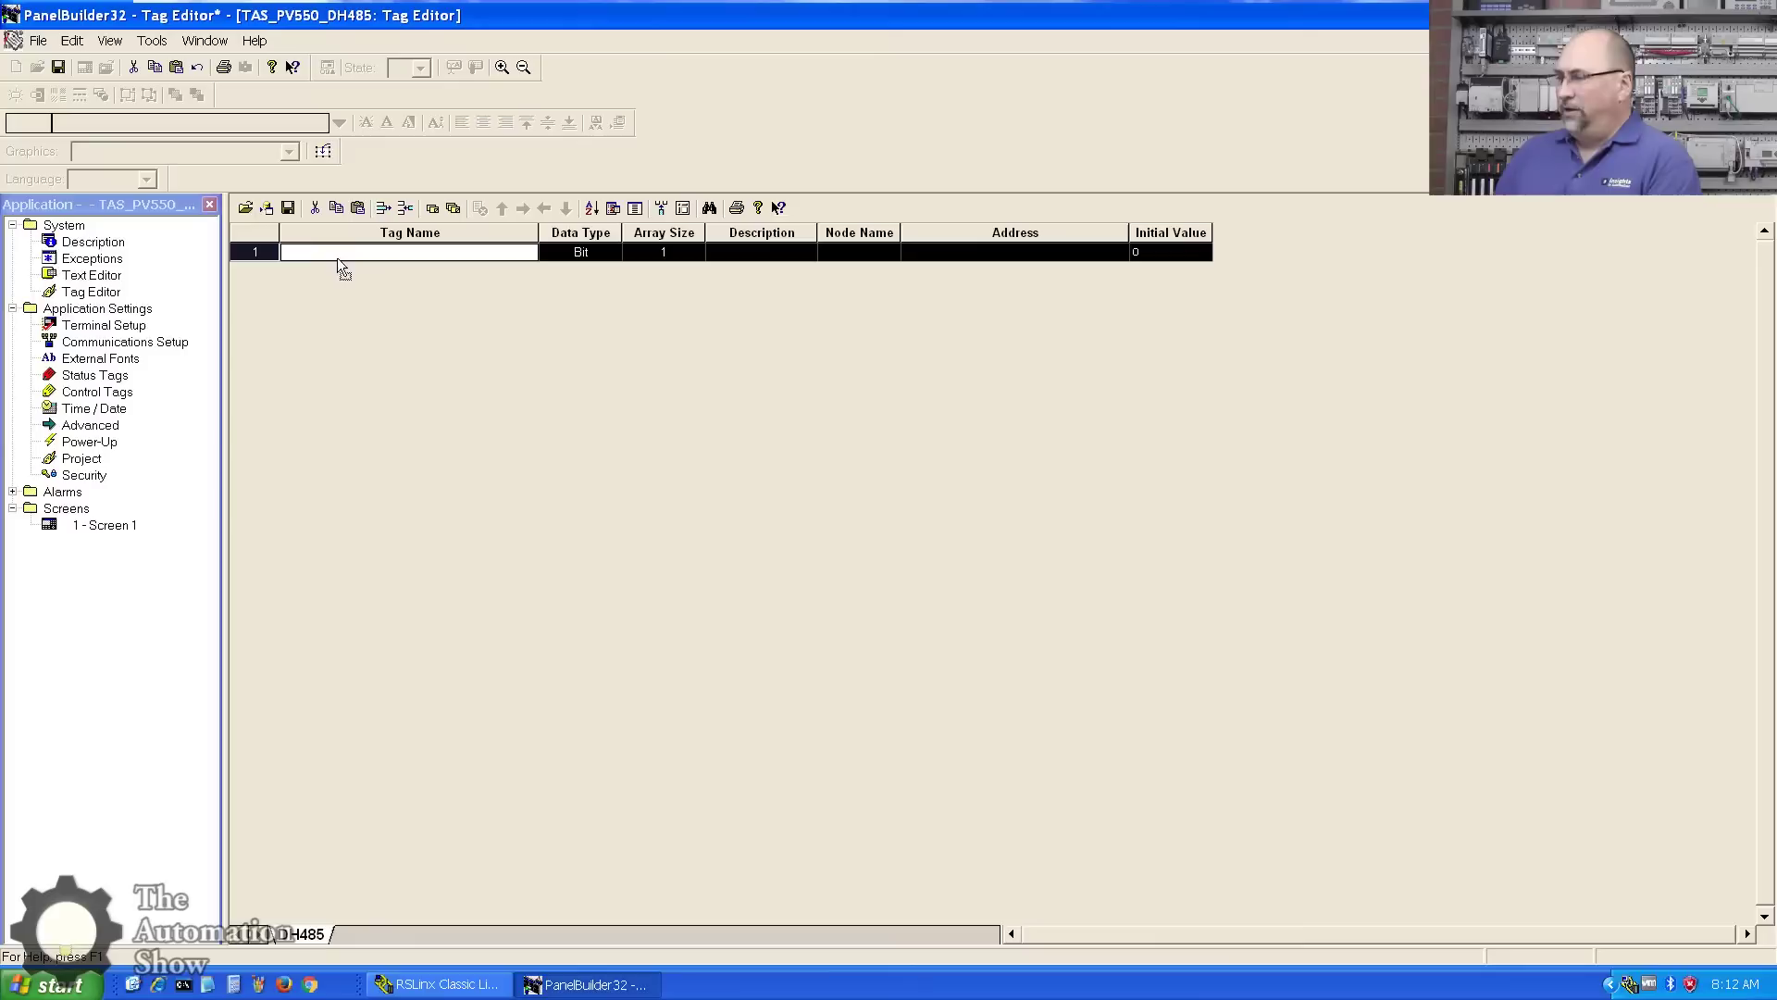
pyautogui.click(341, 253)
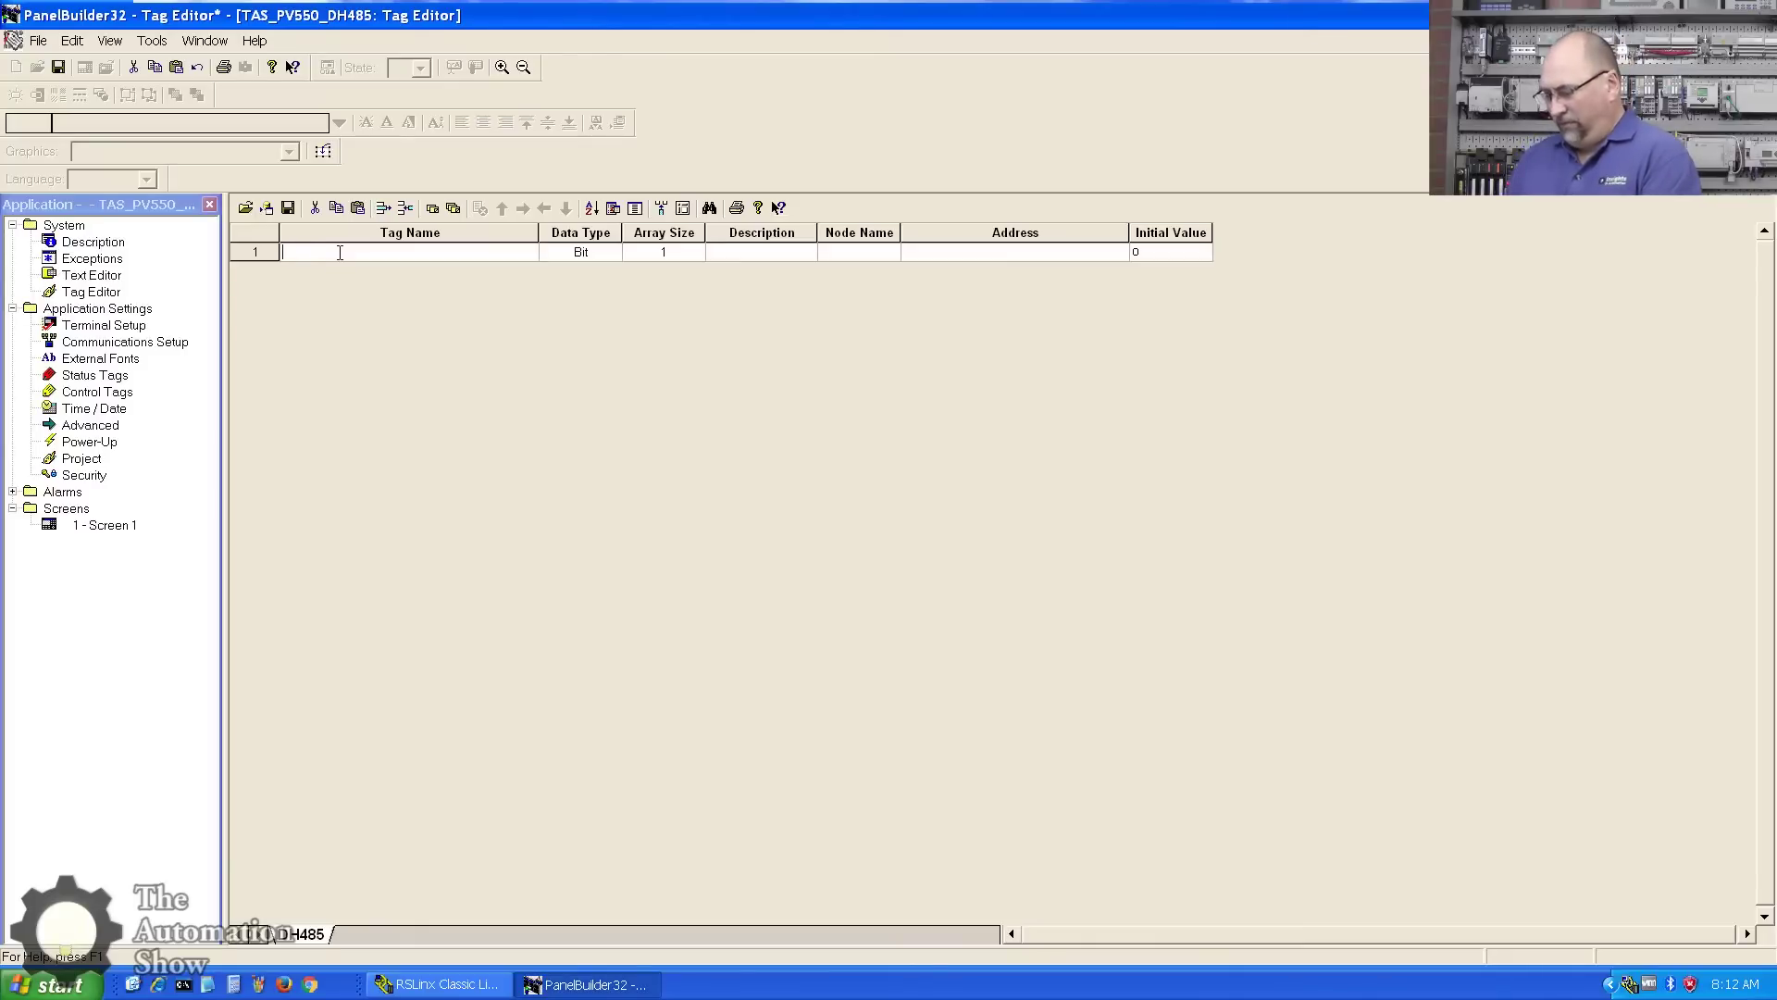
pyautogui.write('ML10')
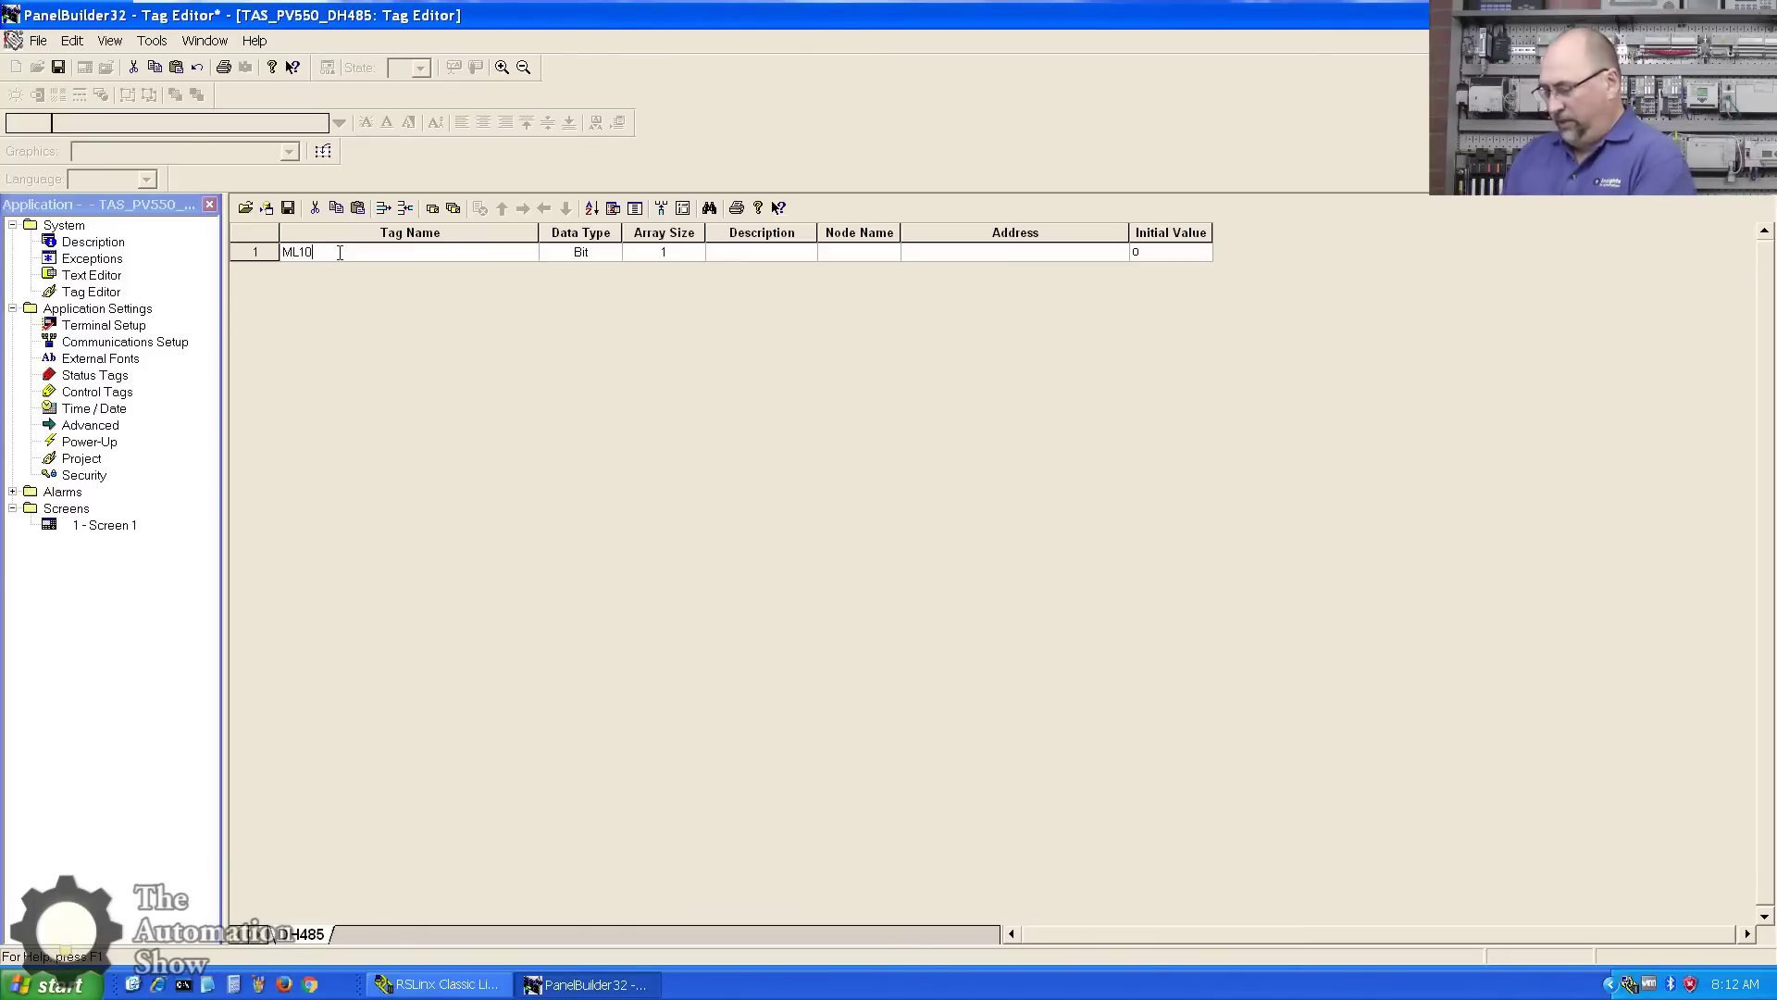
pyautogui.write('_M')
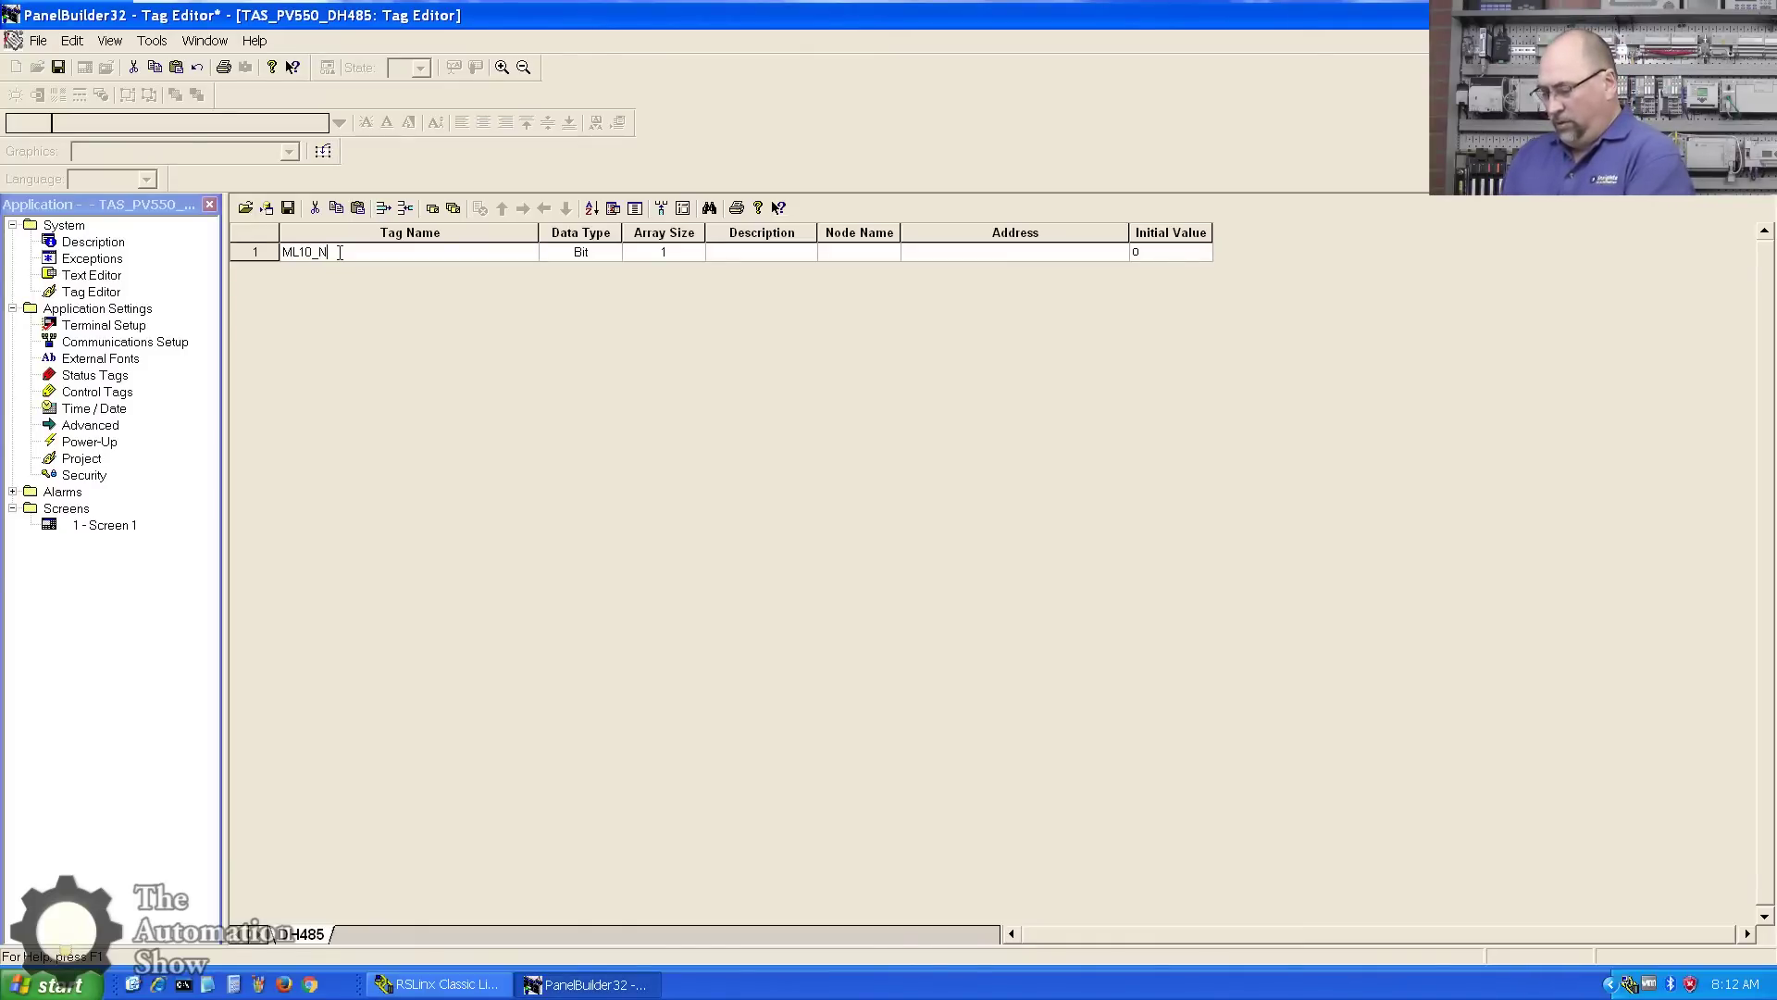
pyautogui.write('od1_')
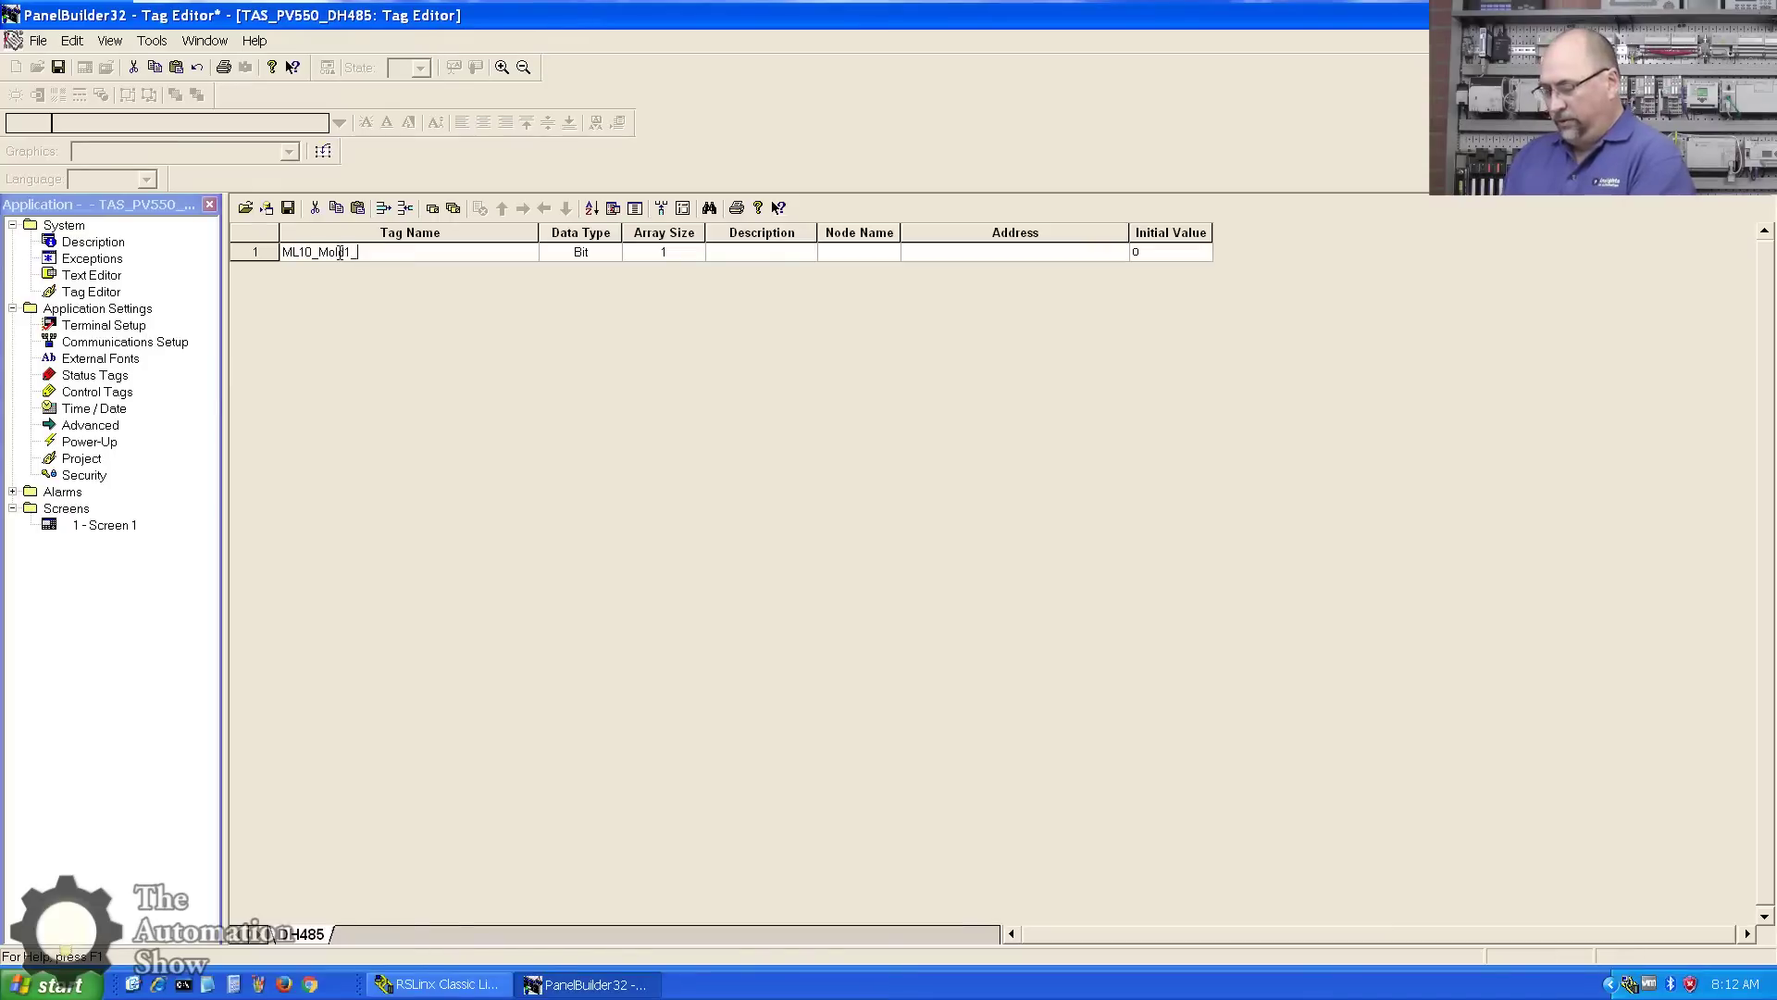
pyautogui.write('Speed')
pyautogui.click(581, 253)
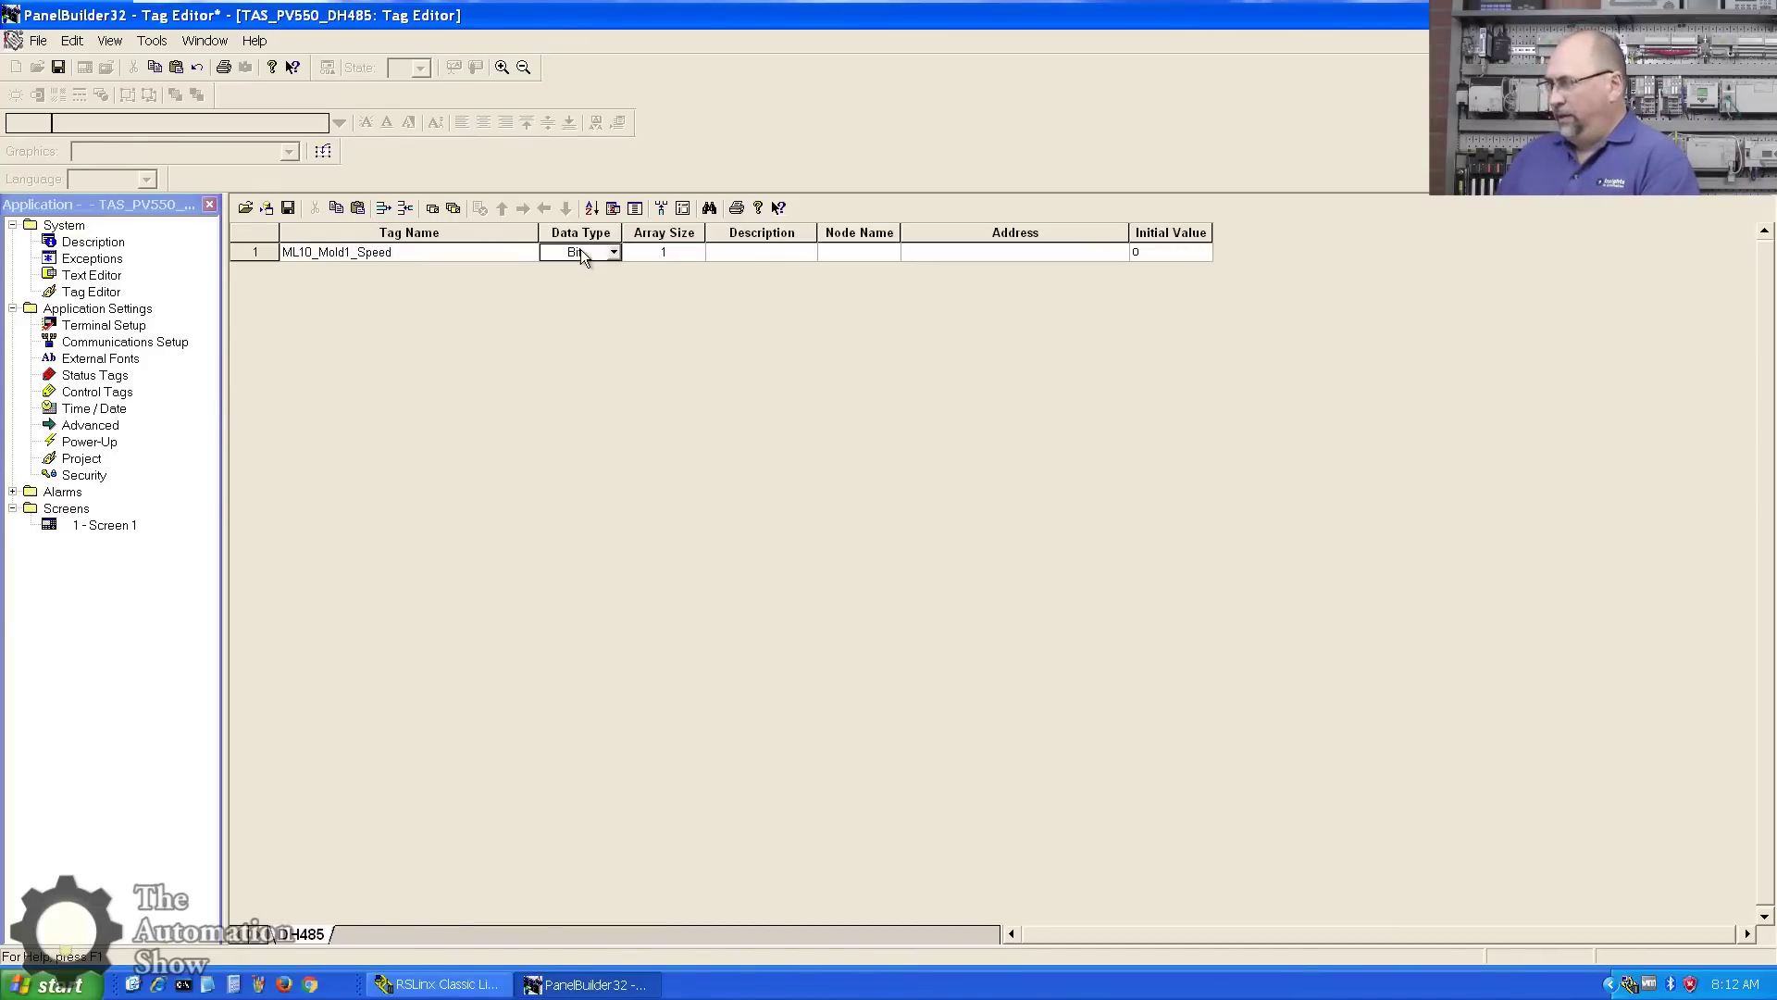
pyautogui.click(611, 252)
pyautogui.click(618, 328)
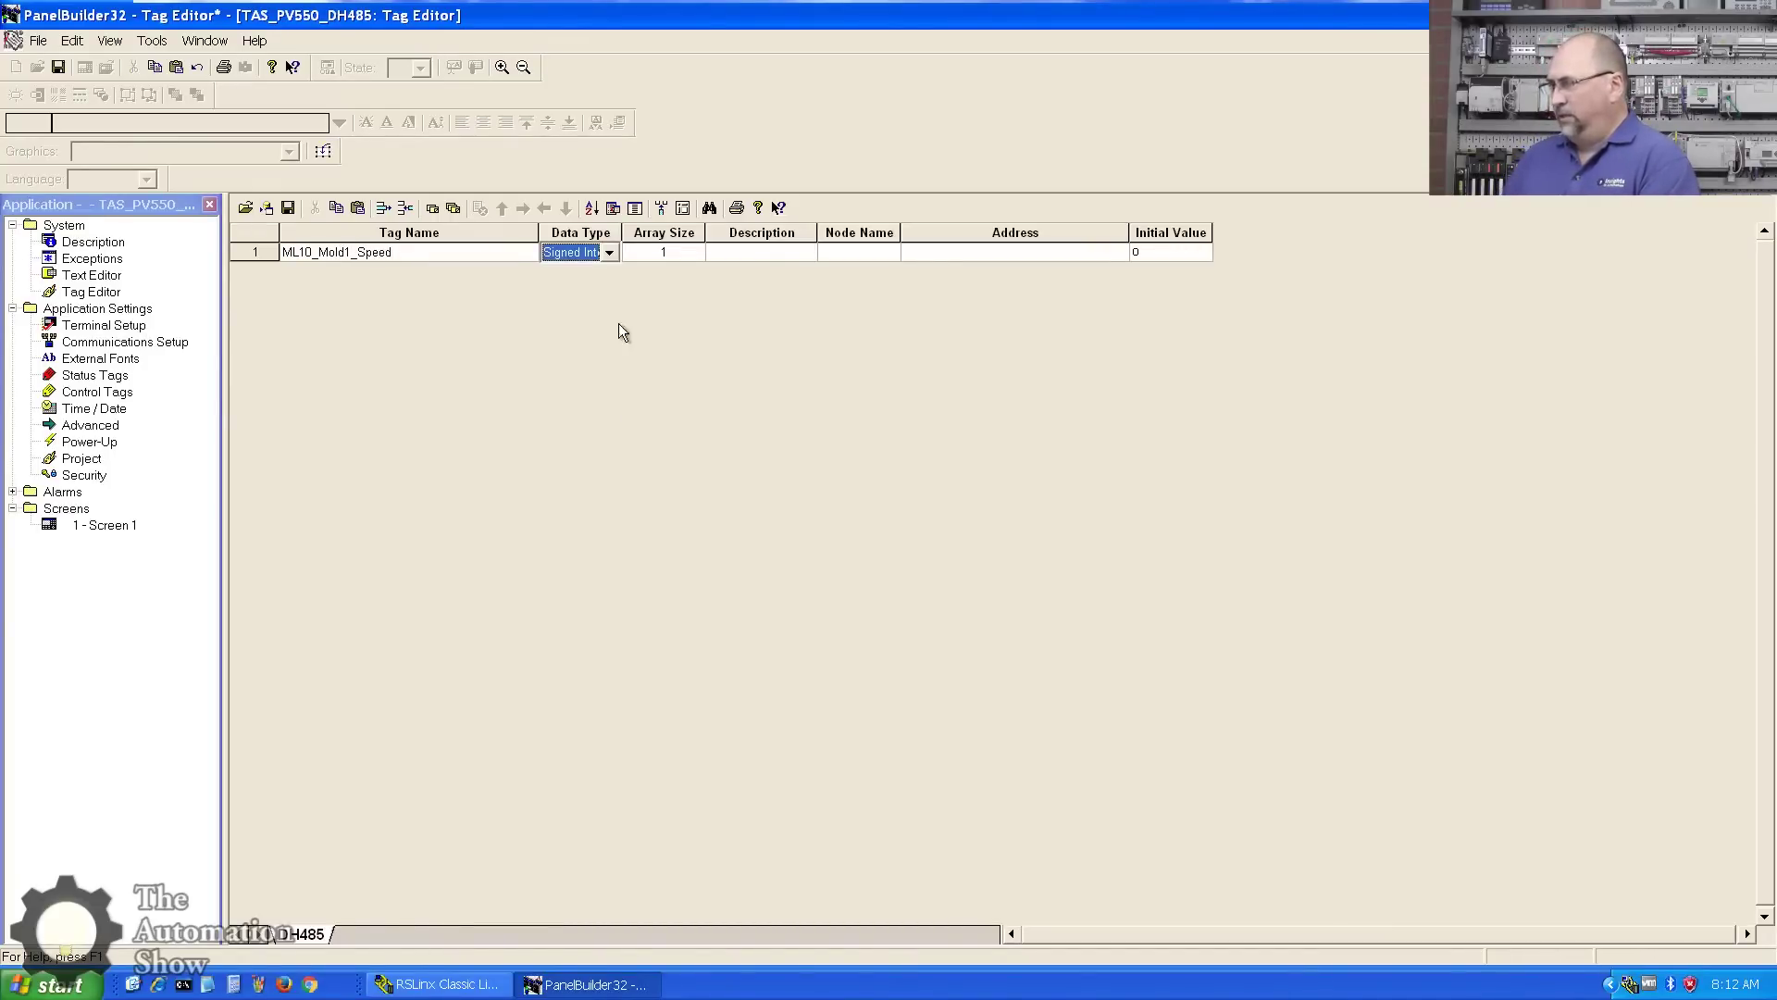
pyautogui.click(857, 253)
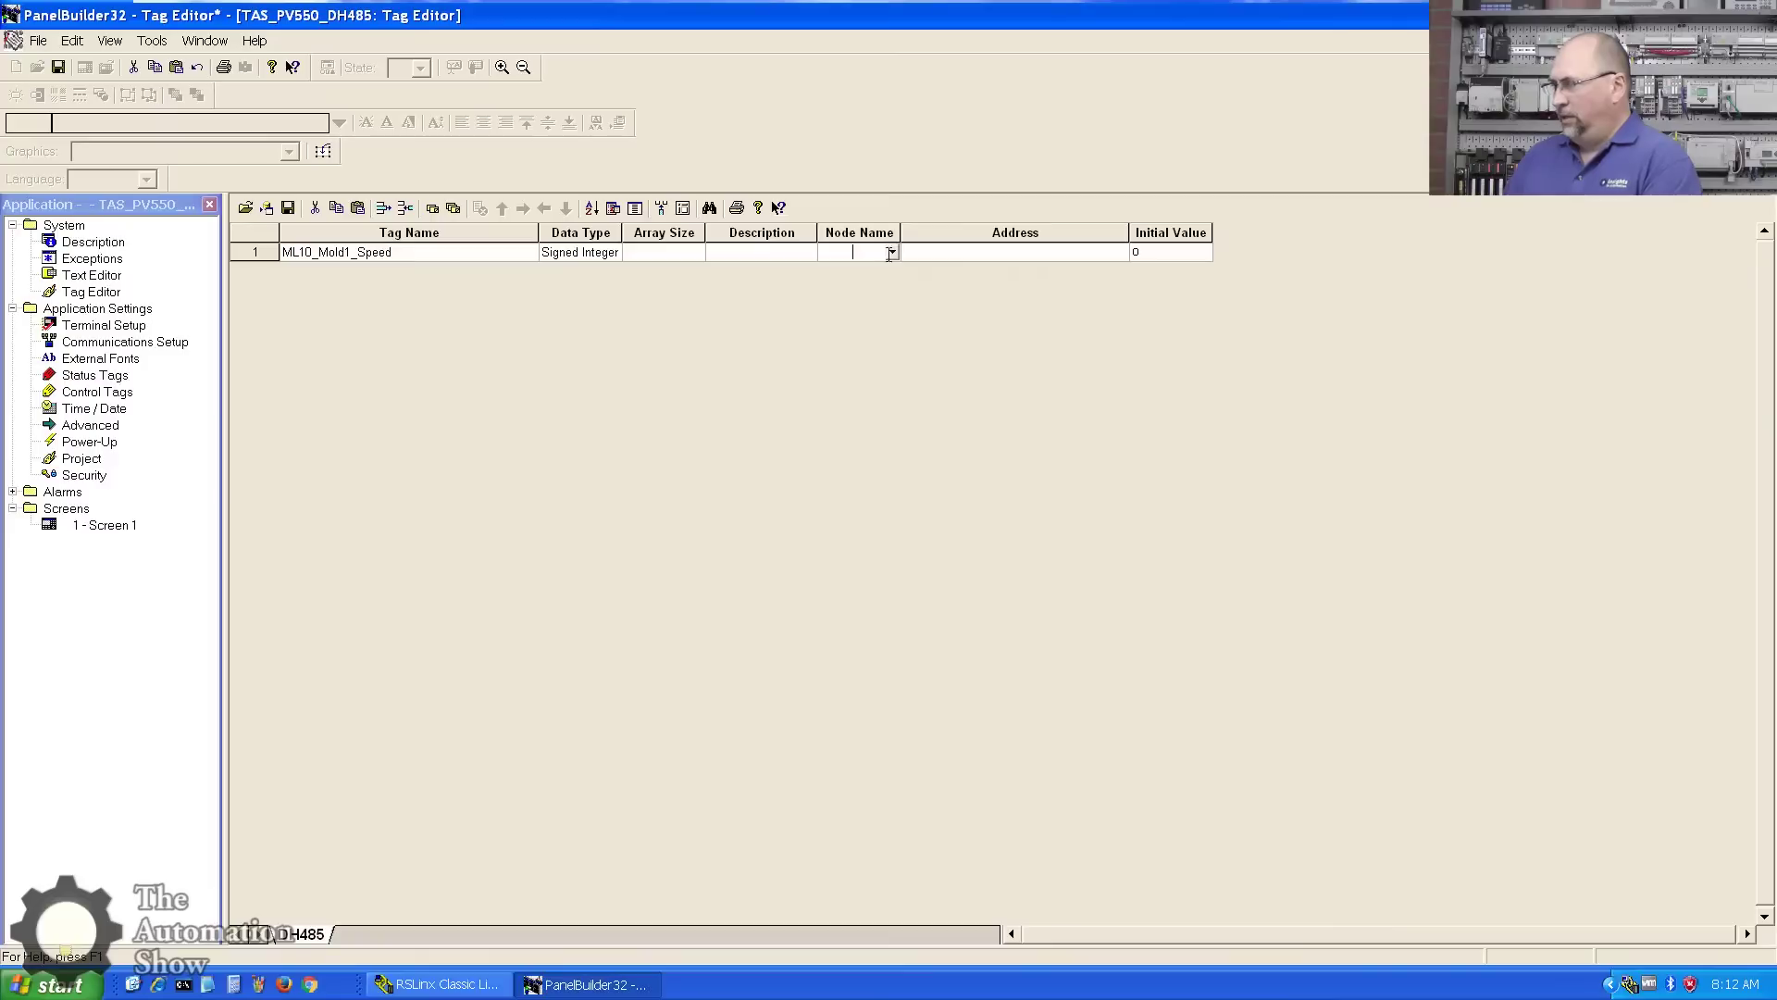
pyautogui.click(893, 252)
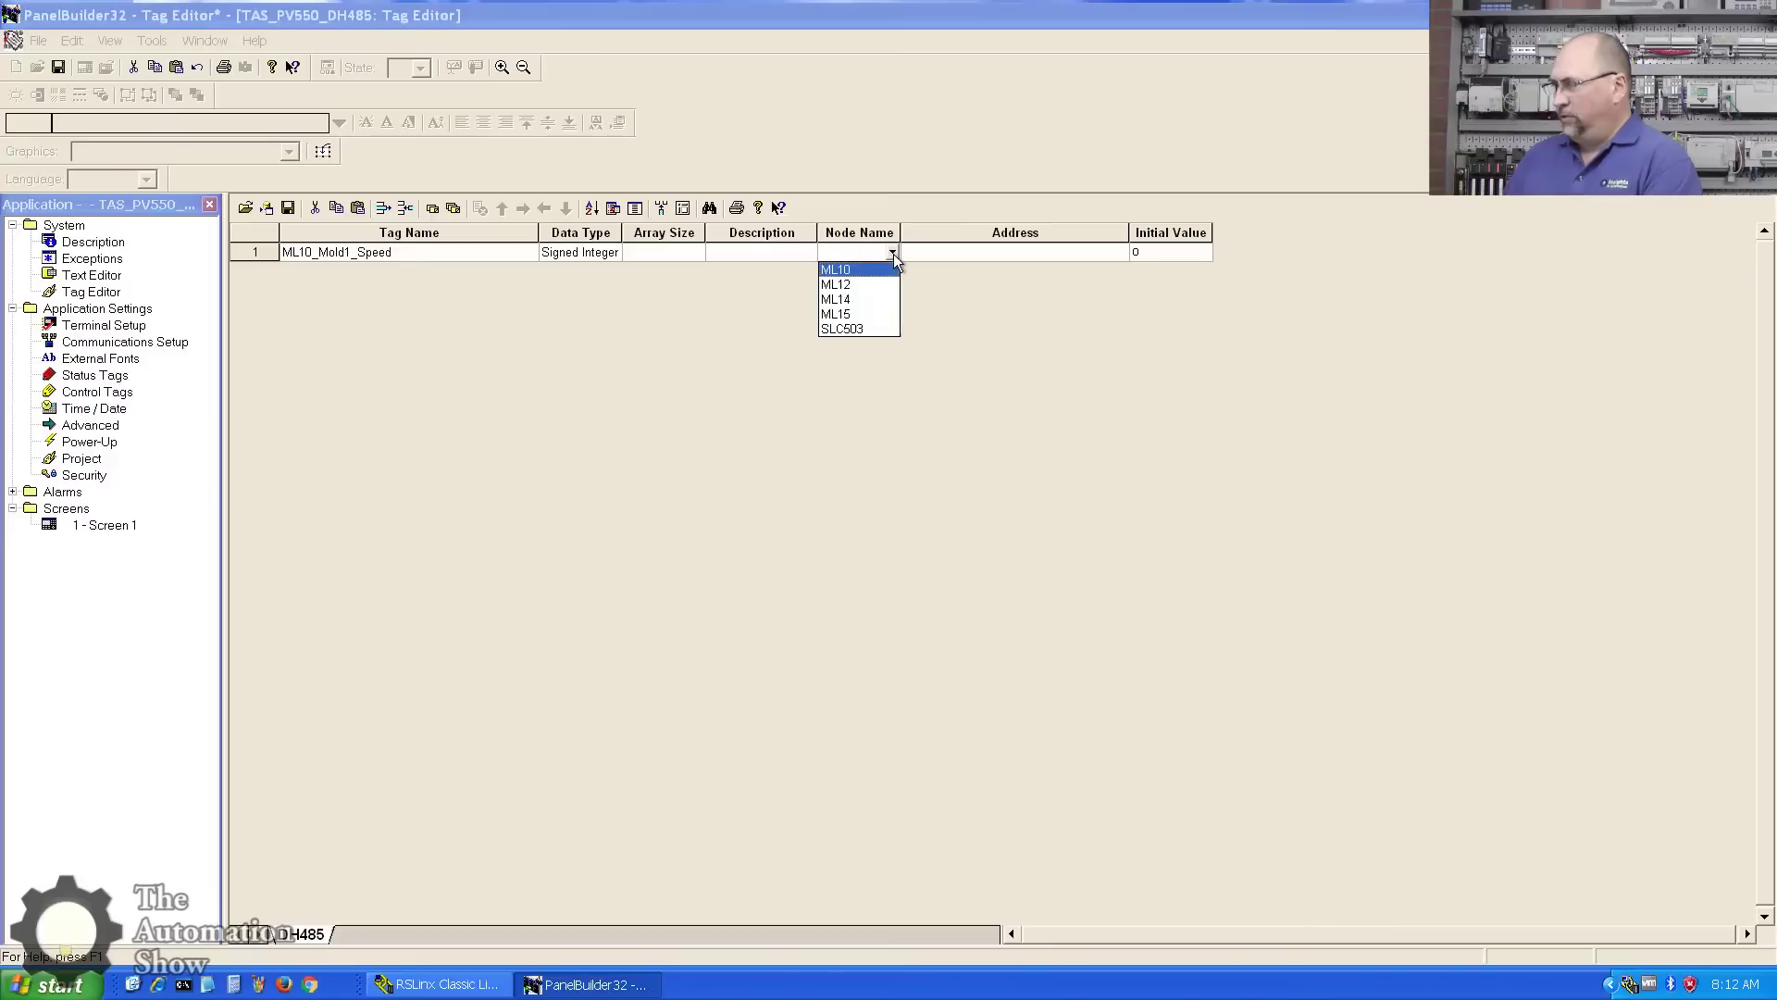
pyautogui.click(842, 270)
pyautogui.click(1003, 251)
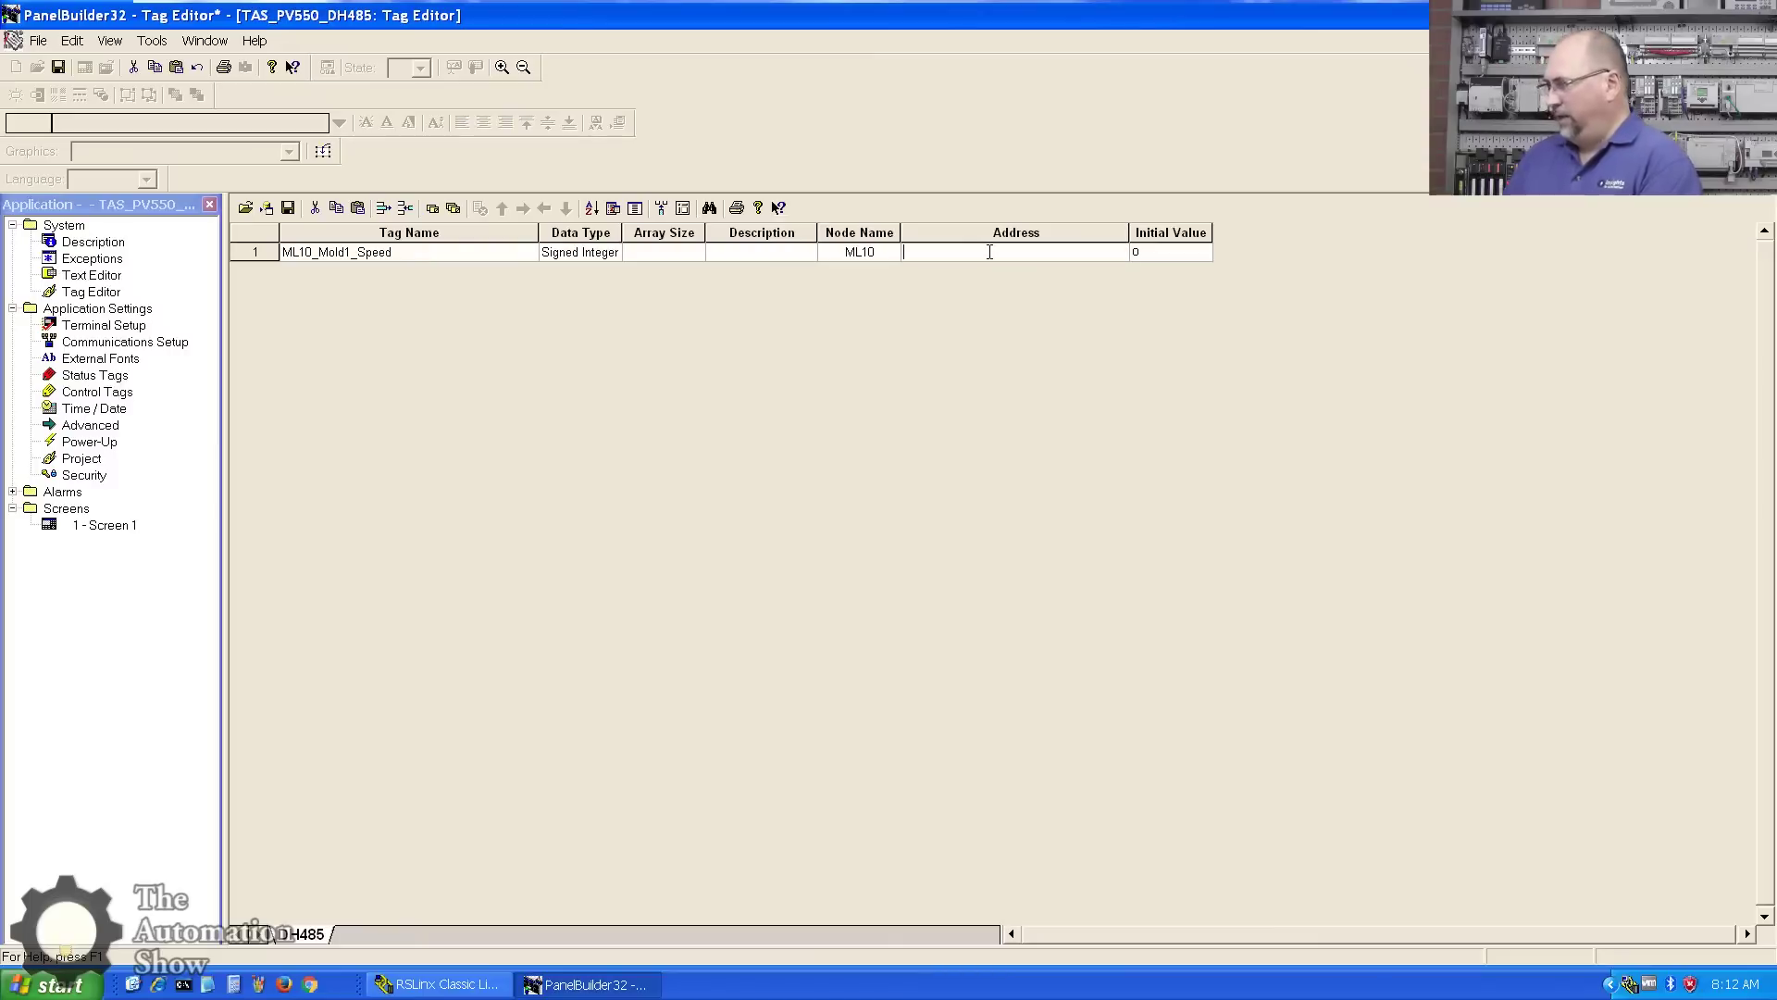
pyautogui.write('N7:53')
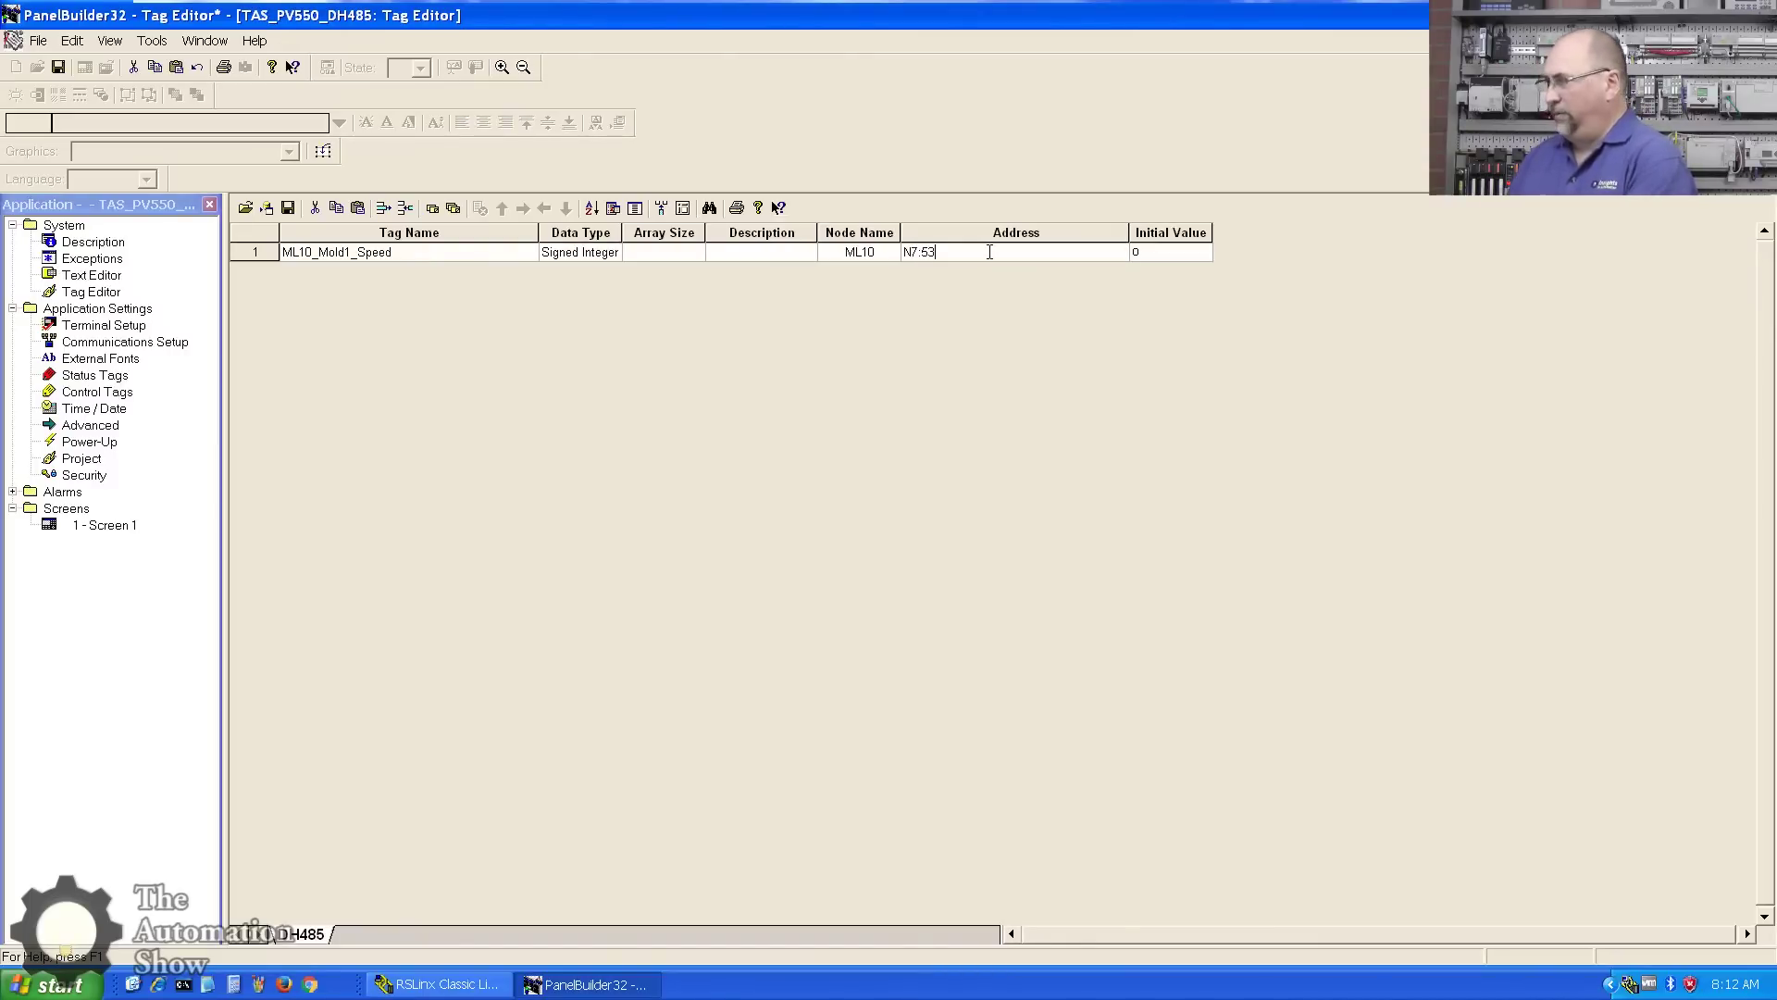
pyautogui.press('Tab')
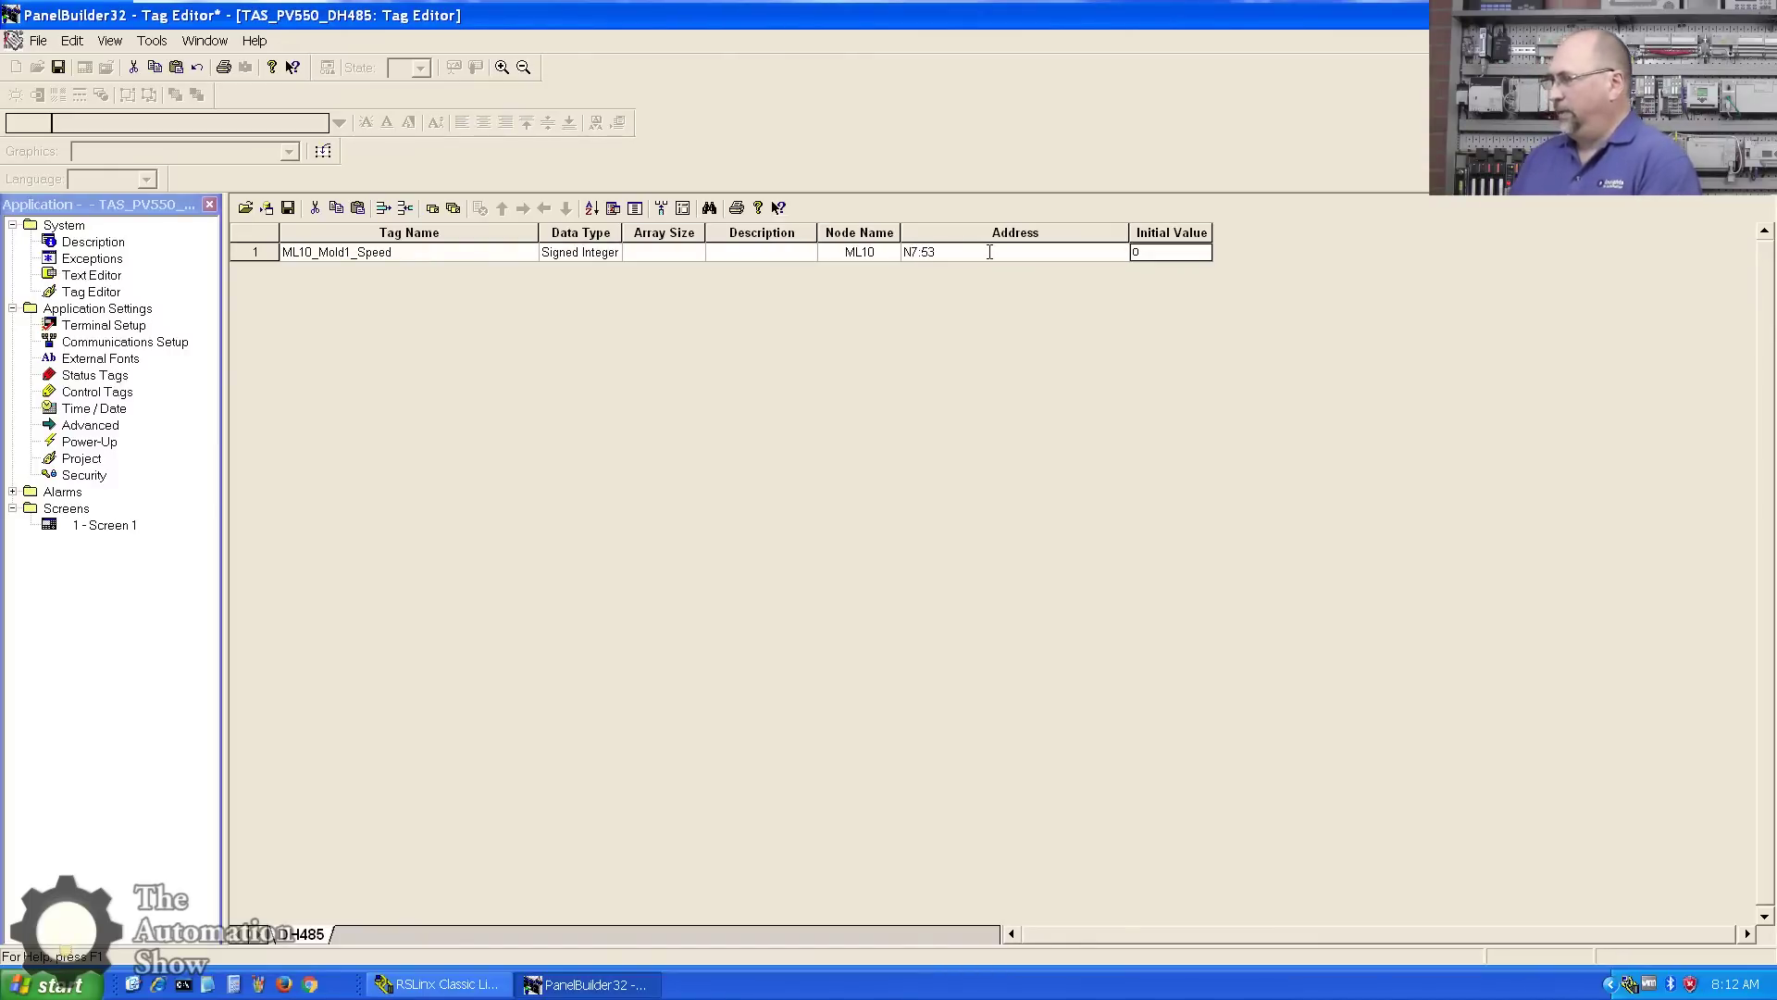
pyautogui.click(251, 252)
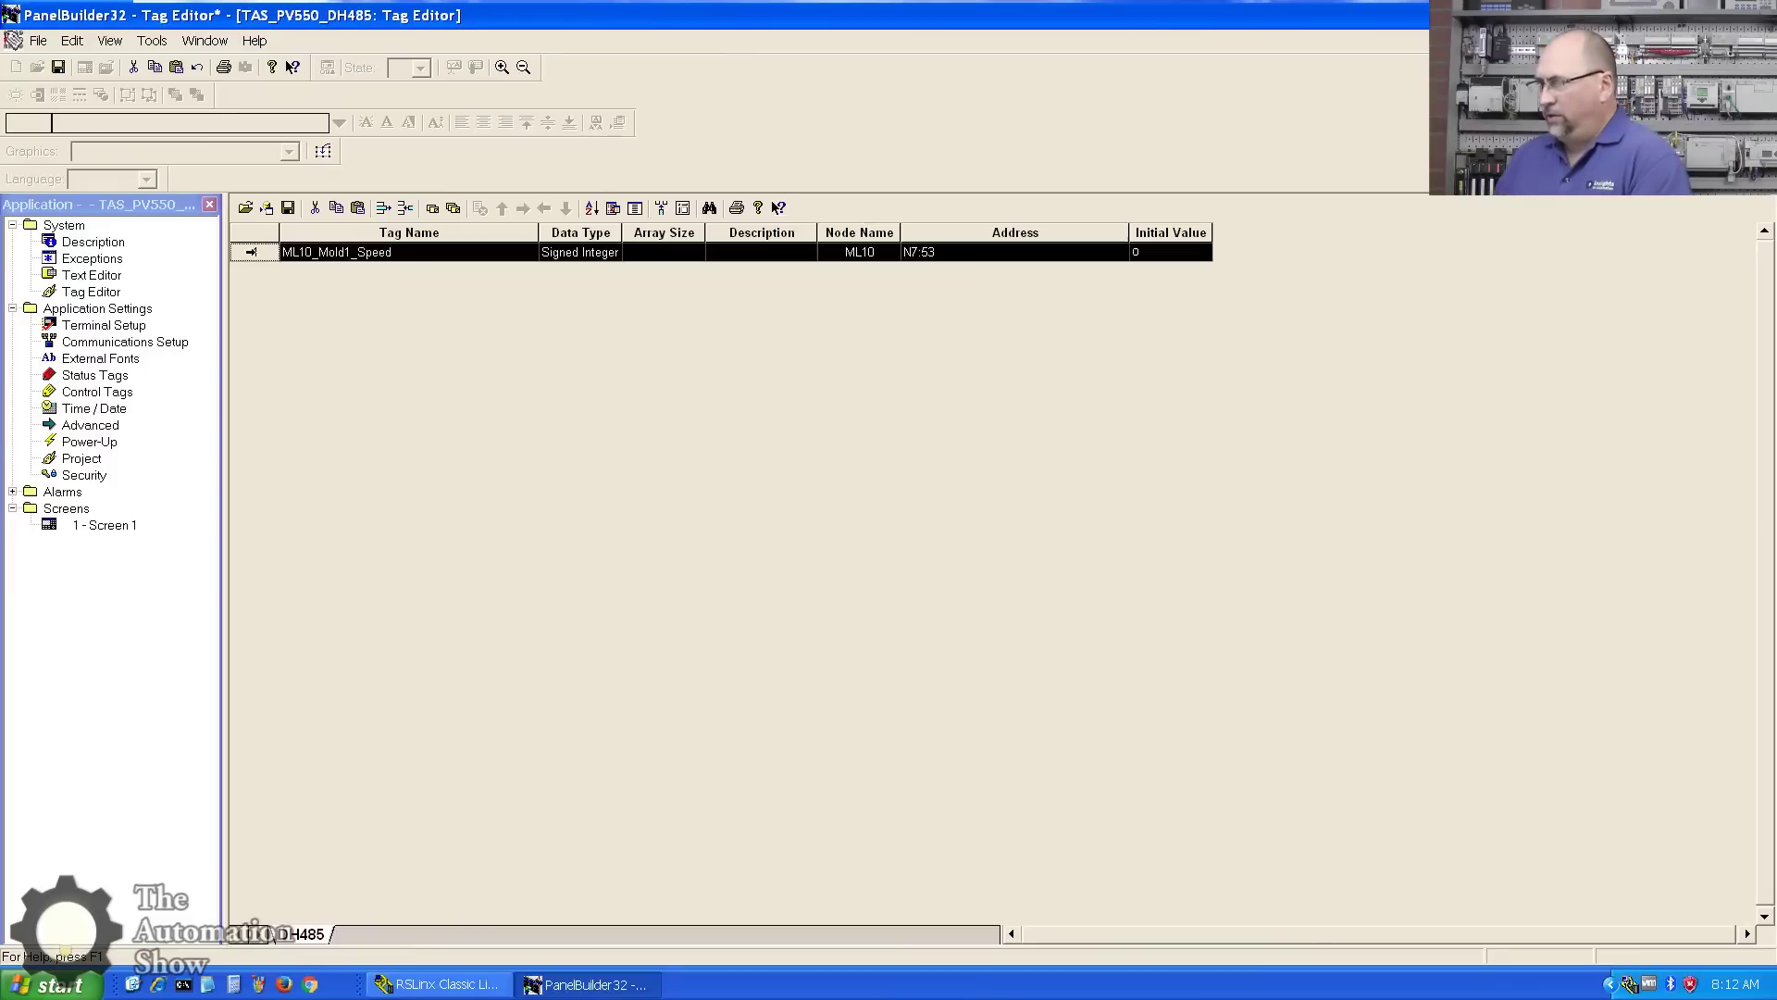
# Step: Copy the Mold1 tag into ML10_Mold2_Speed and ML10_Mold3_Speed, deleting the extra copied row
pyautogui.click(453, 207)
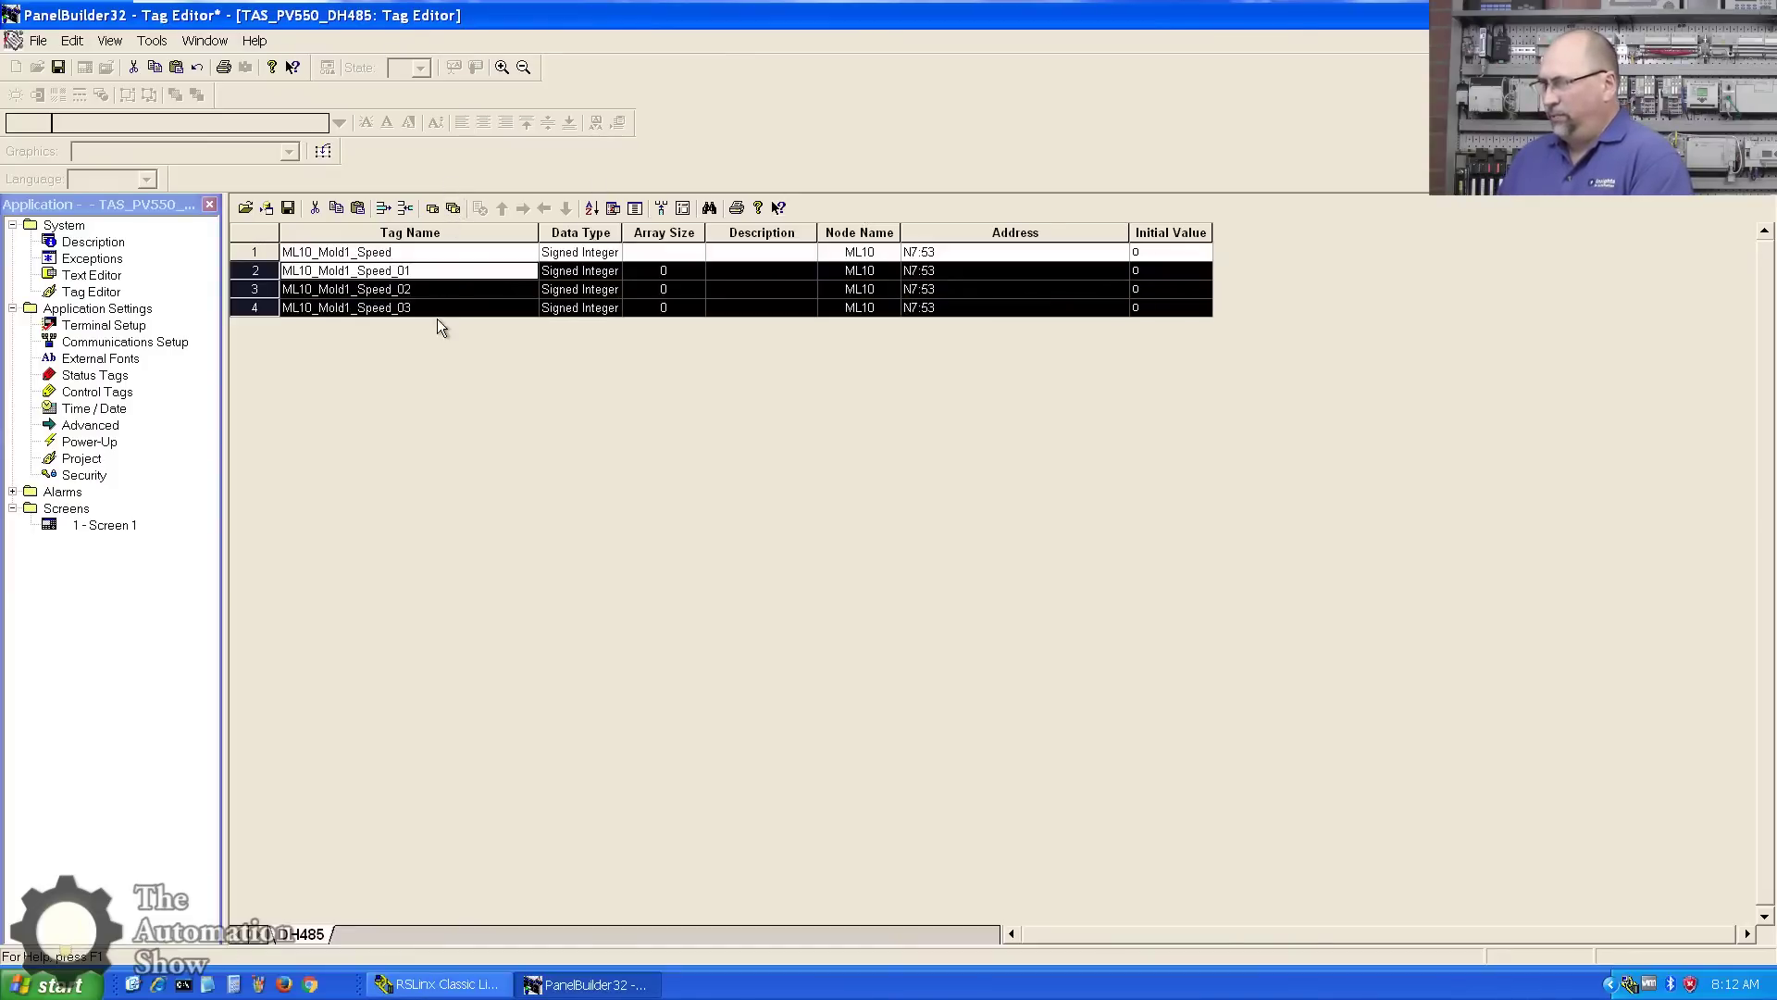
pyautogui.click(349, 271)
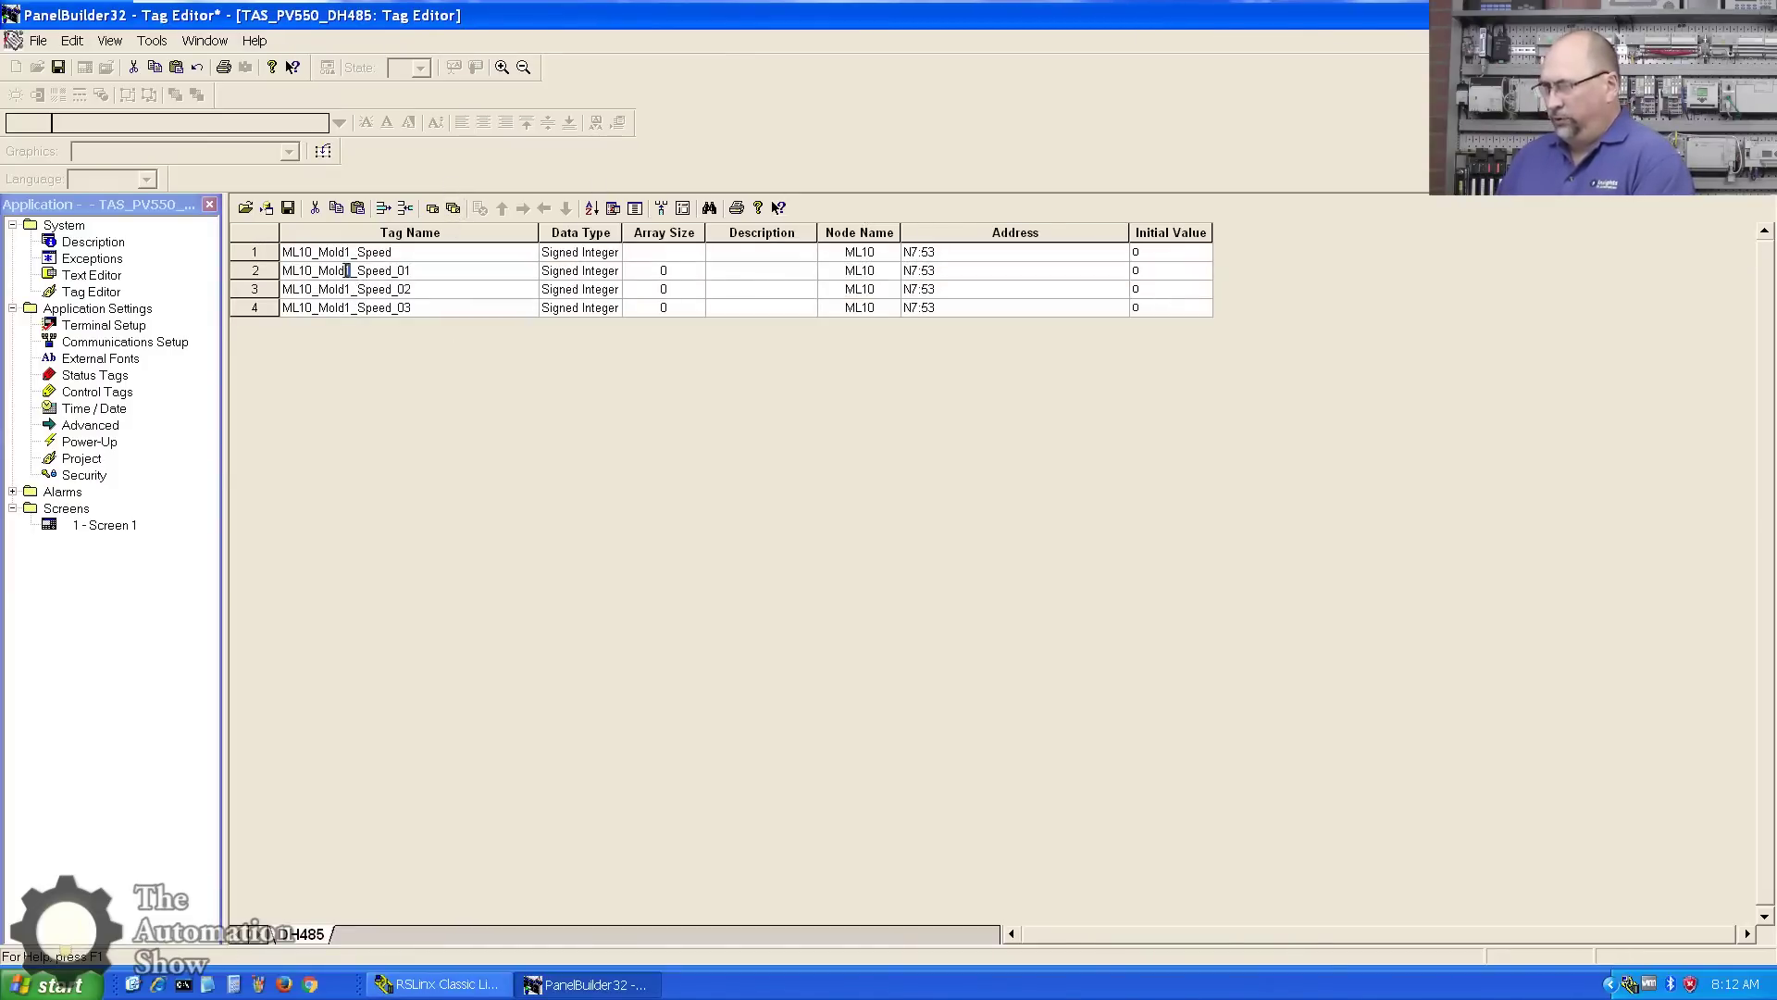
pyautogui.press('BackSpace')
pyautogui.write('2')
pyautogui.click(348, 289)
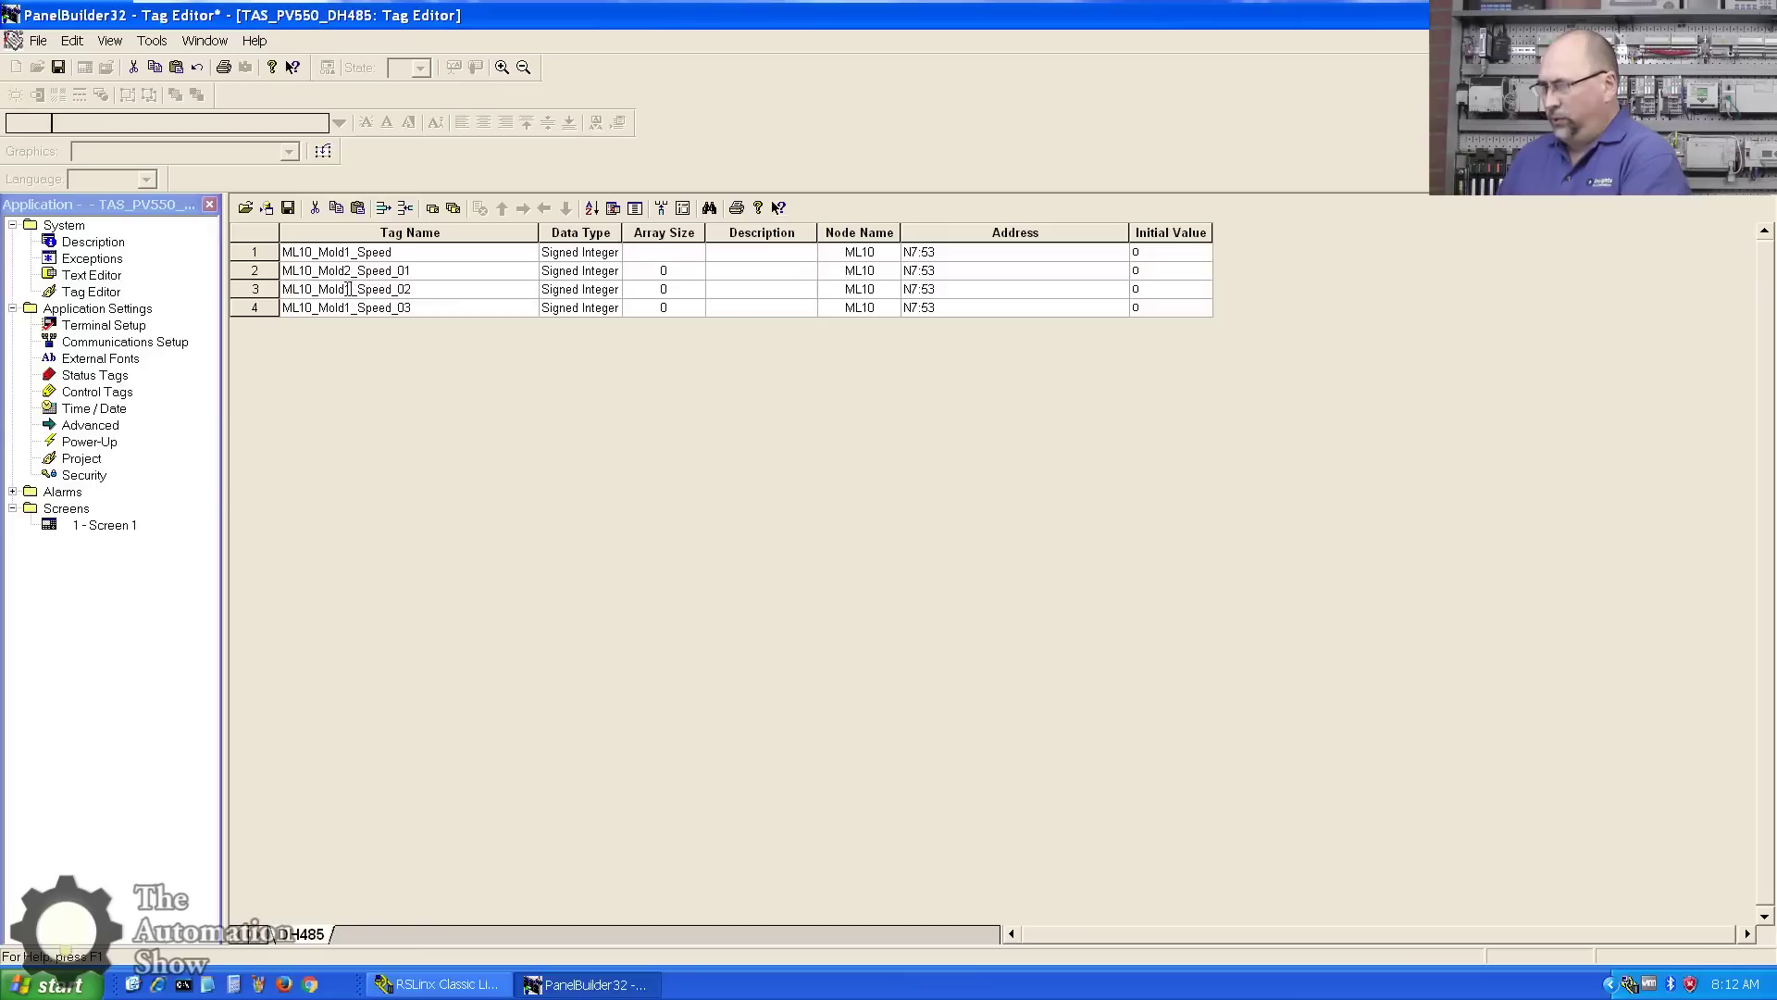
pyautogui.press('BackSpace')
pyautogui.write('2')
pyautogui.click(393, 270)
pyautogui.moveTo(393, 270); pyautogui.dragTo(413, 270)
pyautogui.press('Delete')
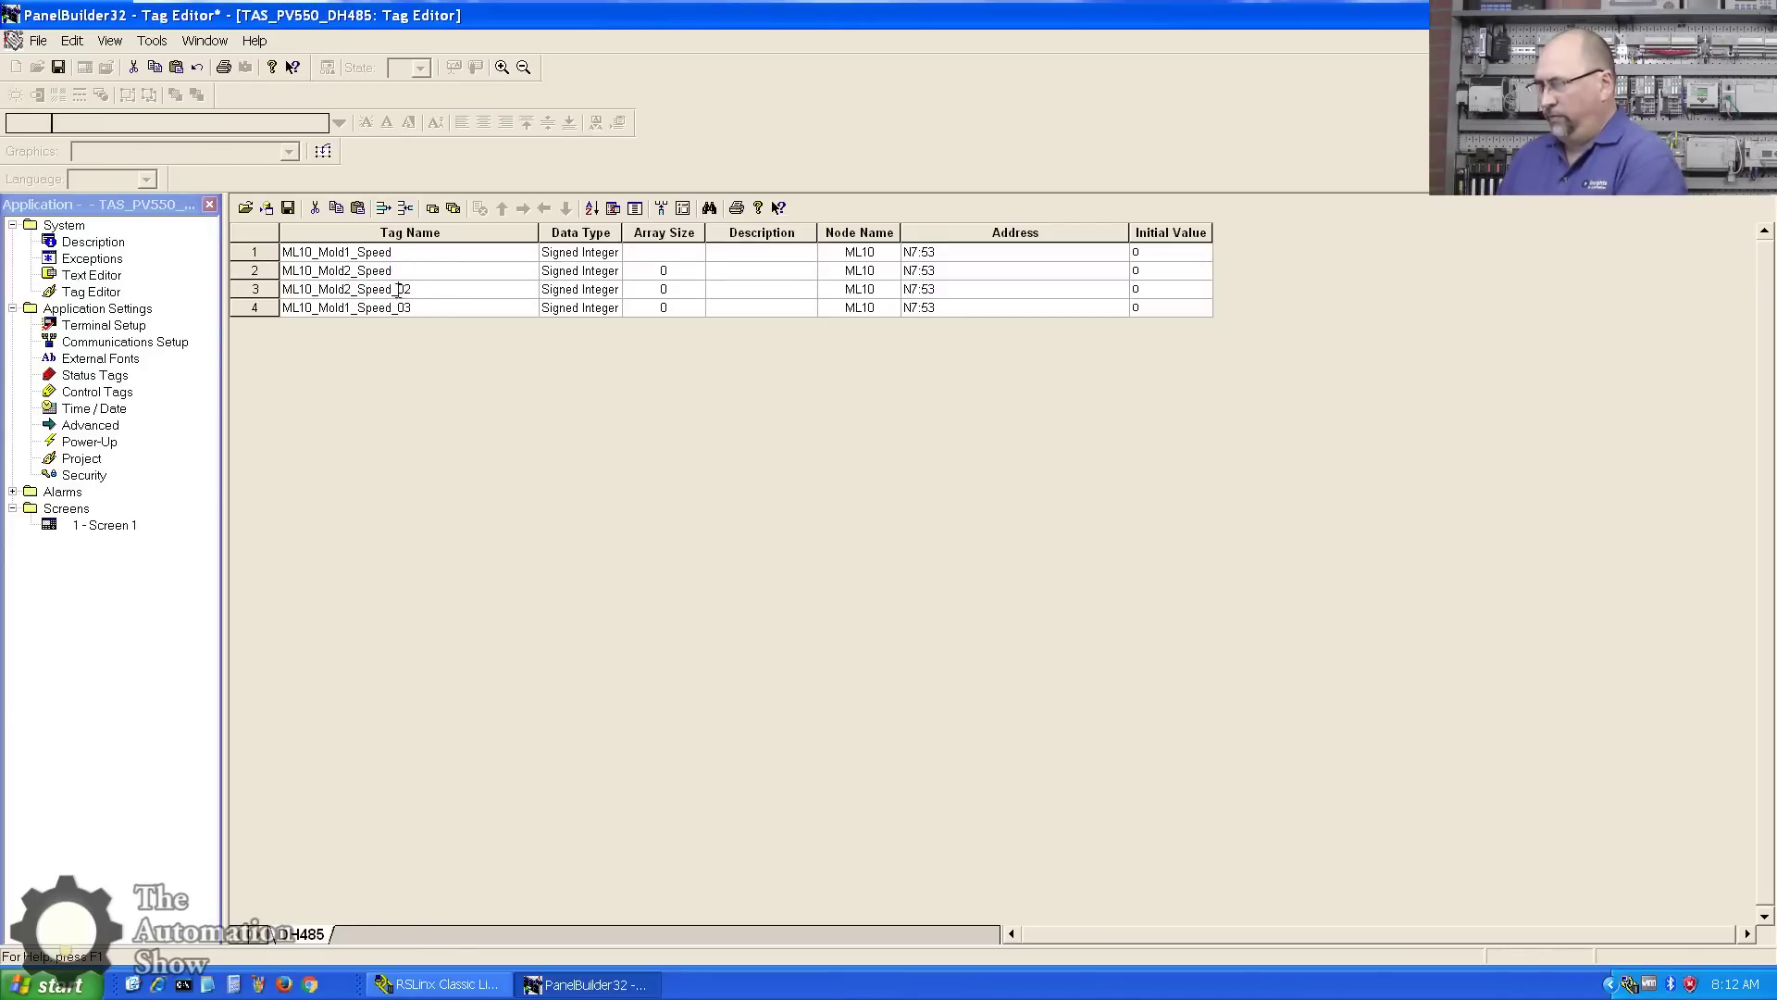
pyautogui.moveTo(393, 289); pyautogui.dragTo(412, 289)
pyautogui.press('Delete')
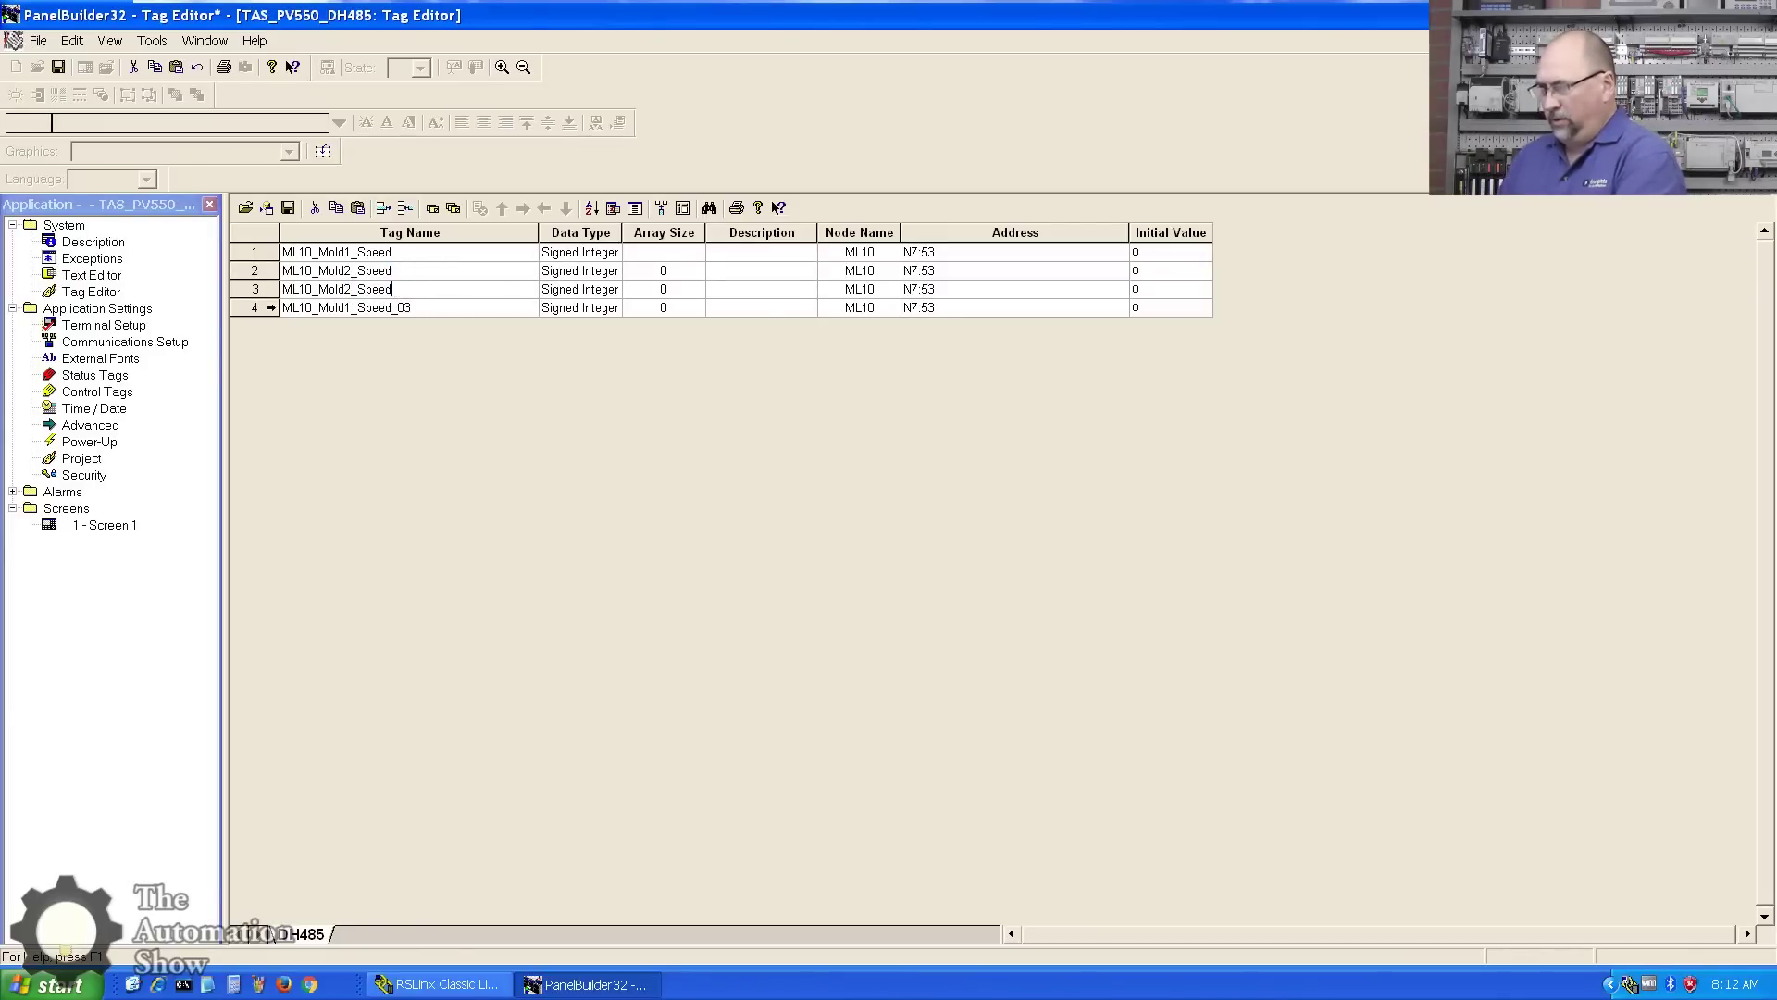
pyautogui.click(262, 309)
pyautogui.press('Delete')
pyautogui.click(833, 523)
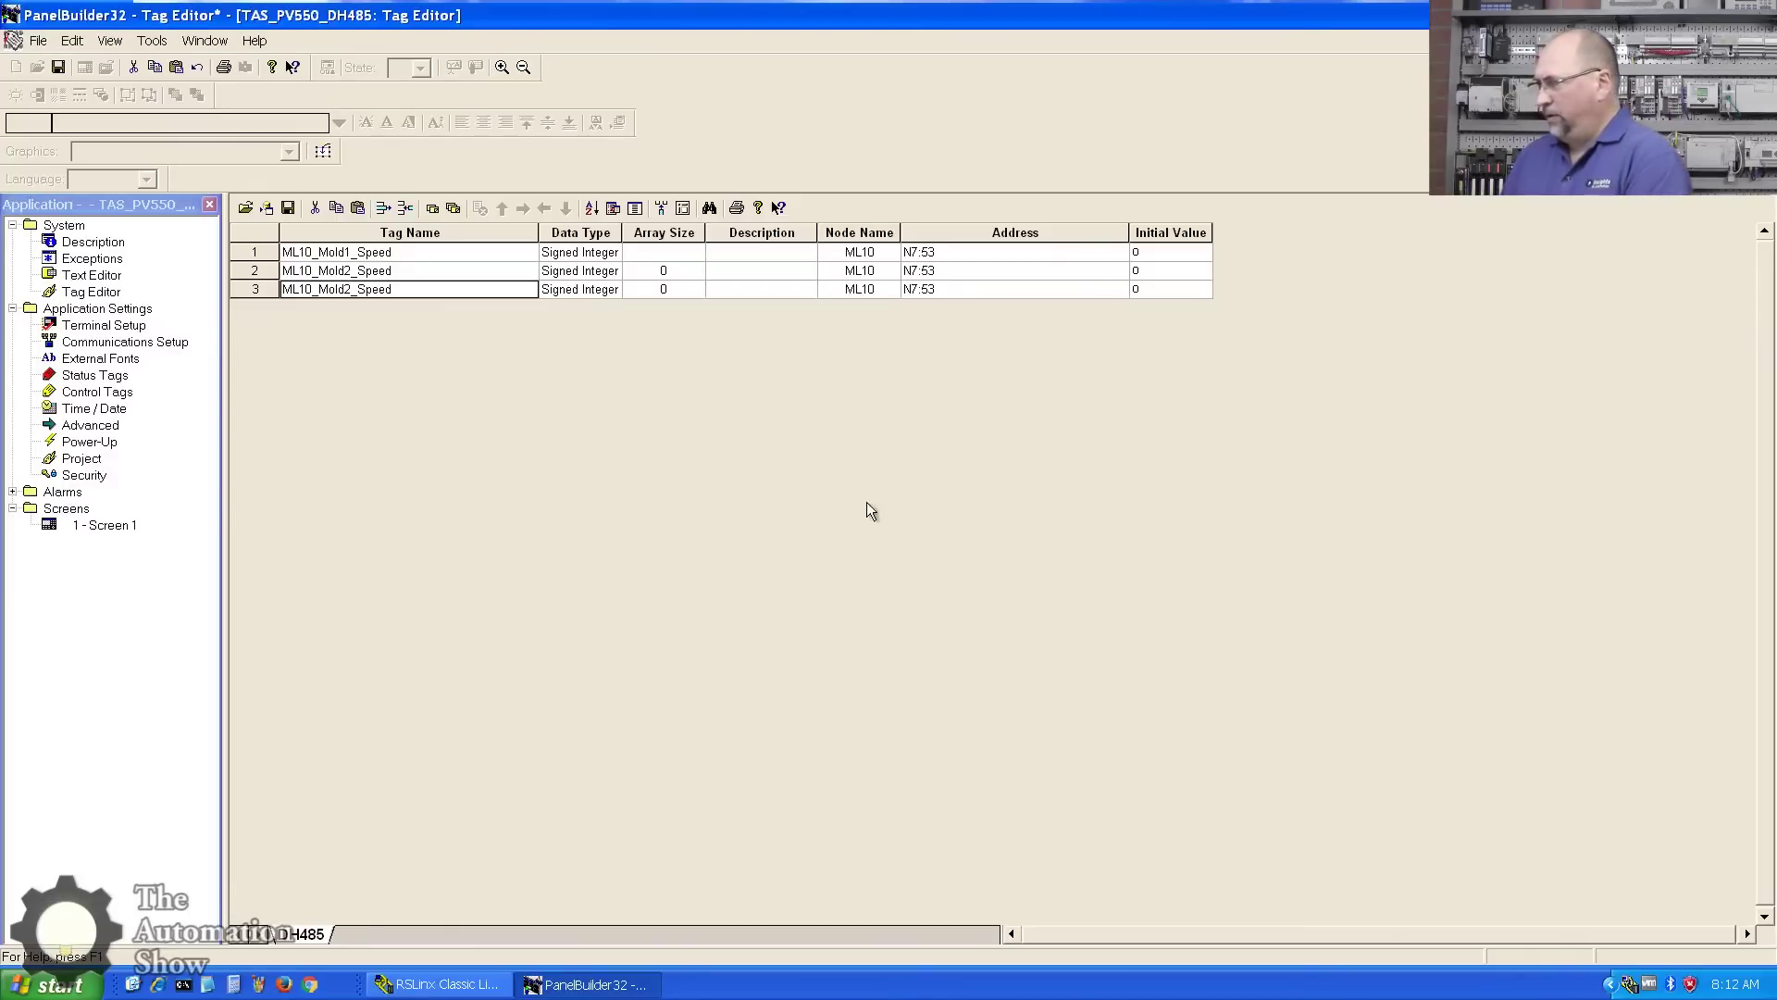
# Step: Change the Mold2 and Mold3 tag addresses to N7:63 and N7:73
pyautogui.click(941, 265)
pyautogui.click(926, 270)
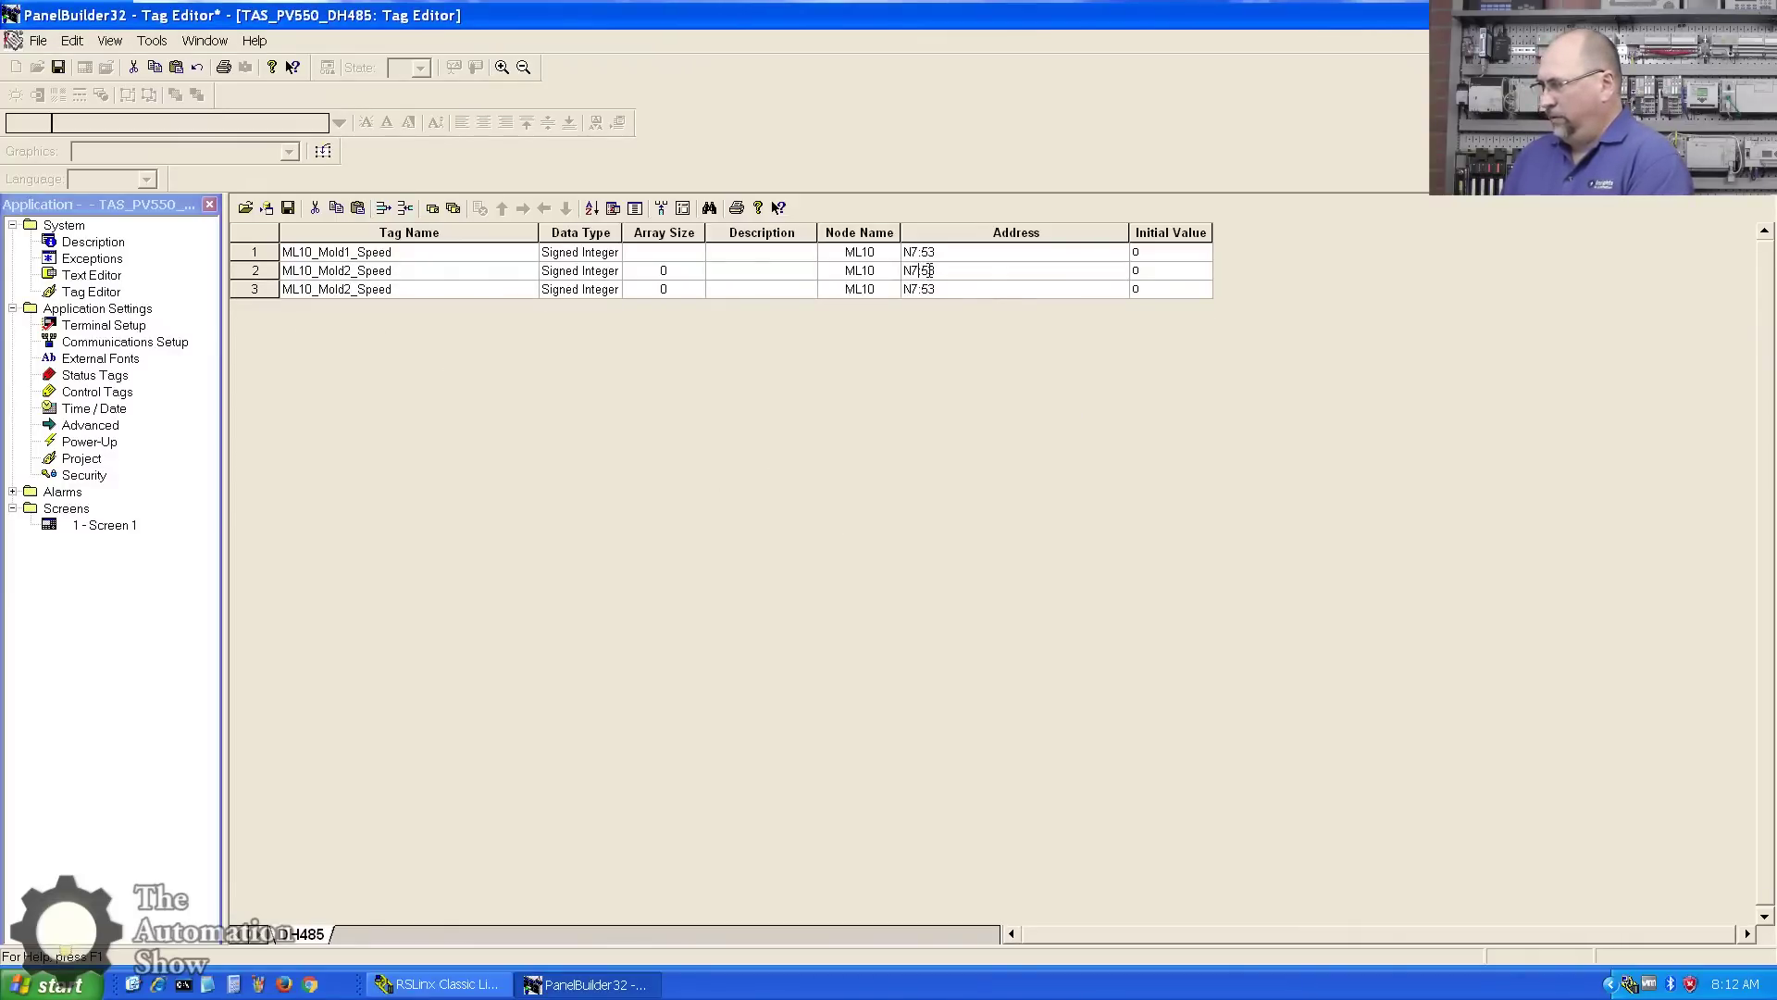
pyautogui.press('BackSpace')
pyautogui.write('6')
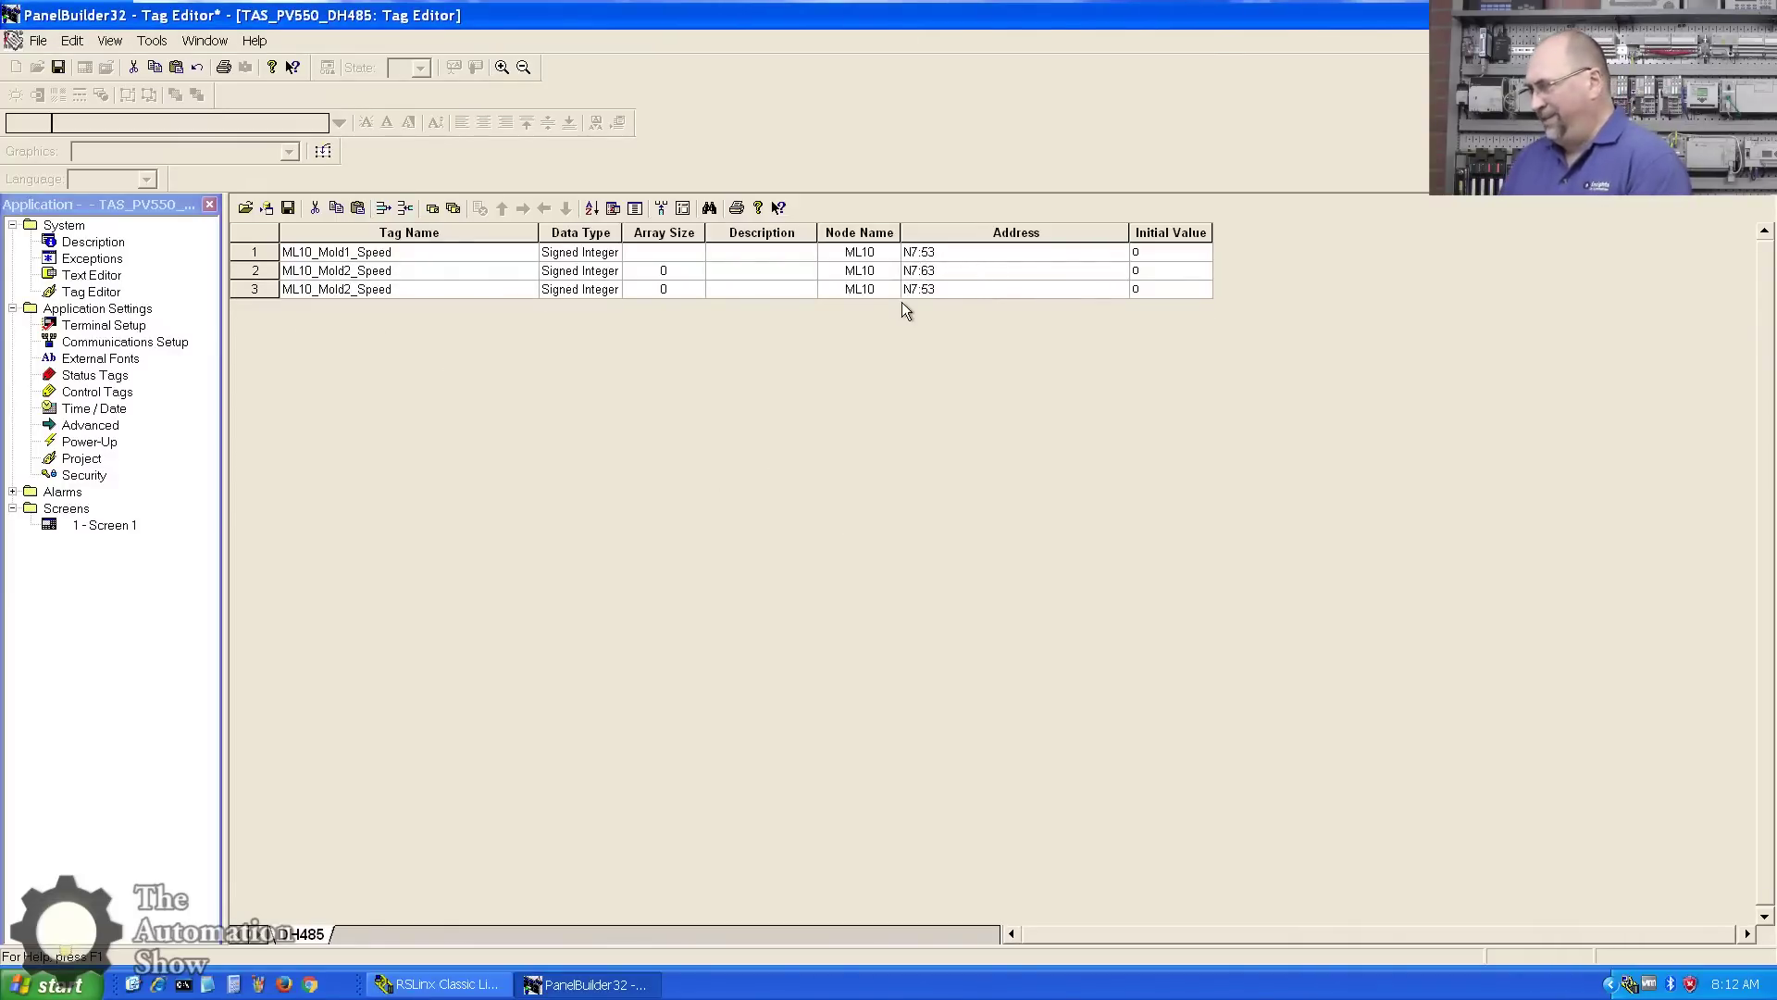
pyautogui.click(924, 289)
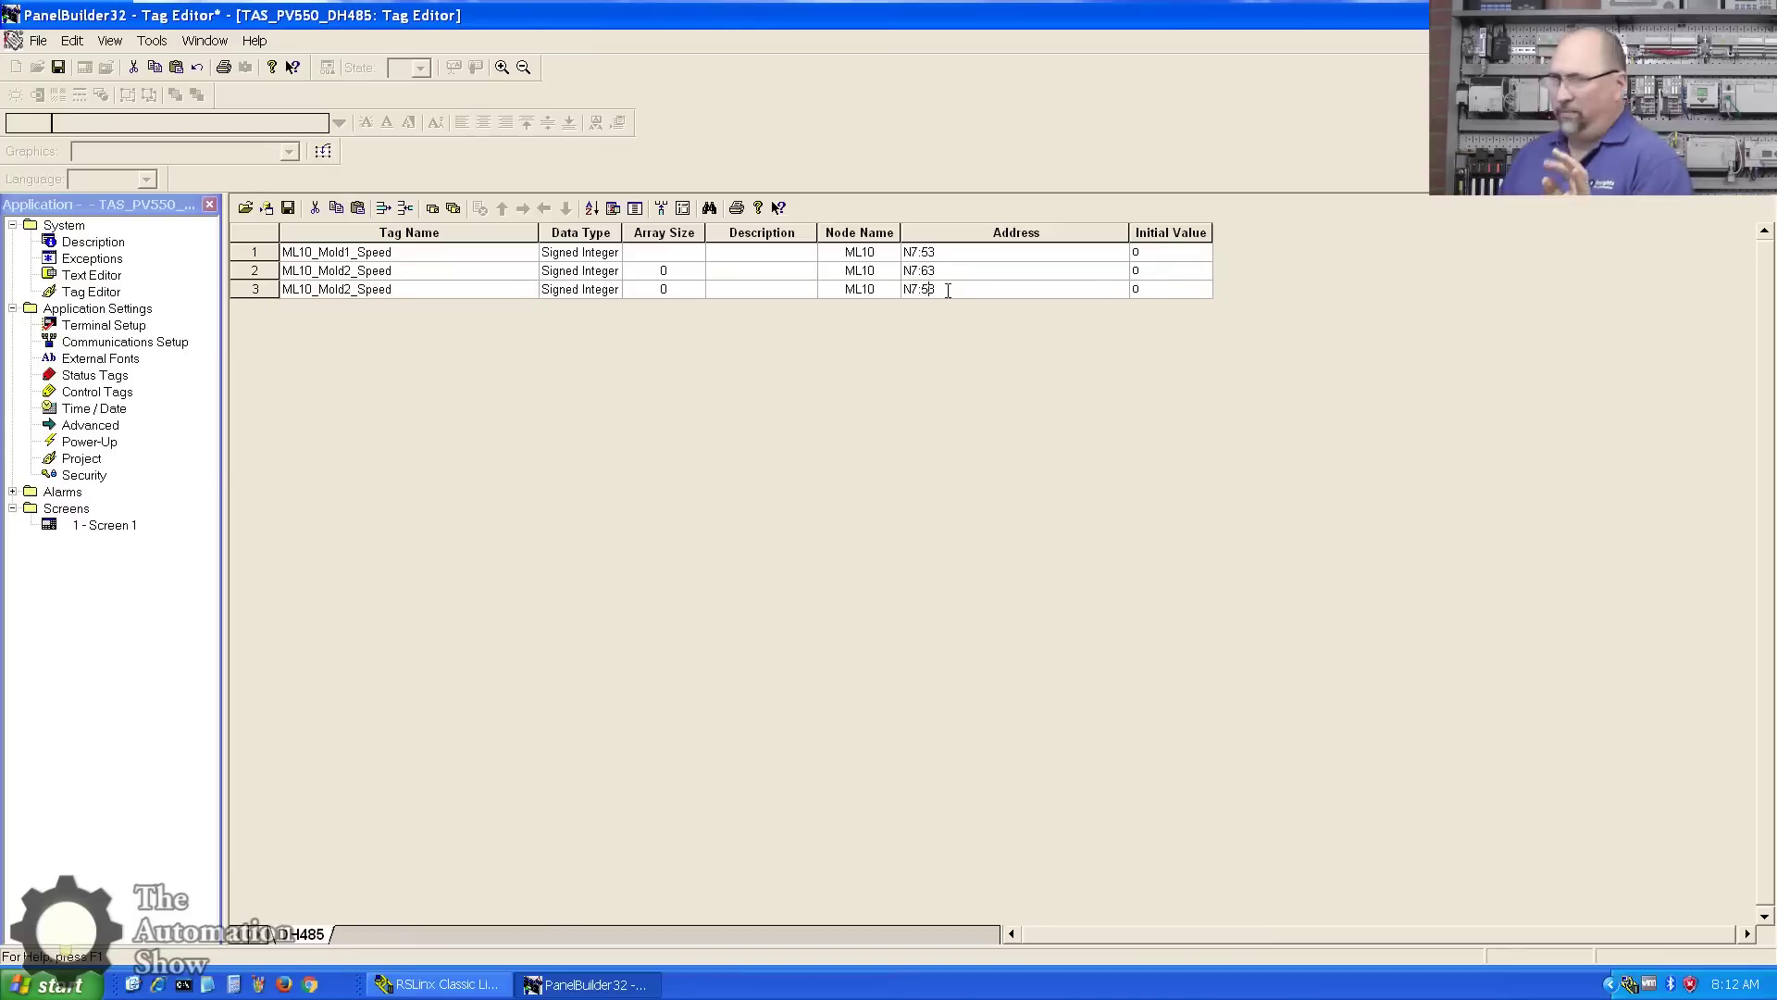
pyautogui.press('BackSpace')
pyautogui.write('7')
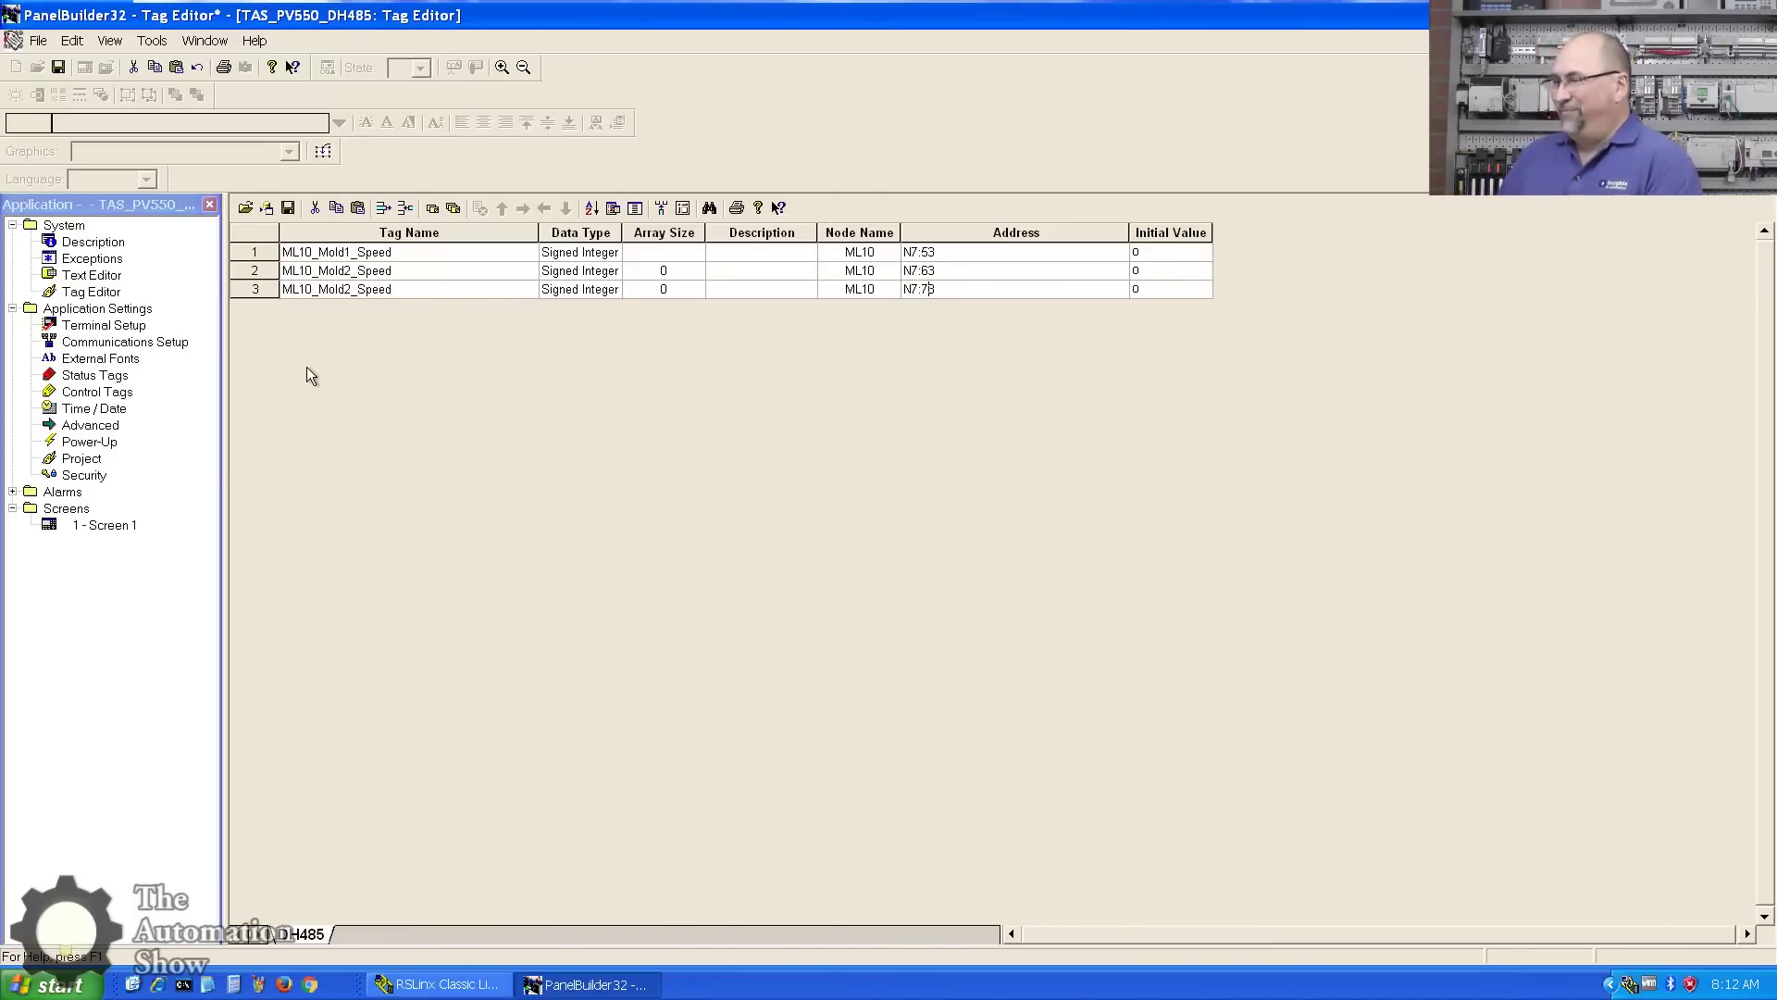
pyautogui.click(347, 293)
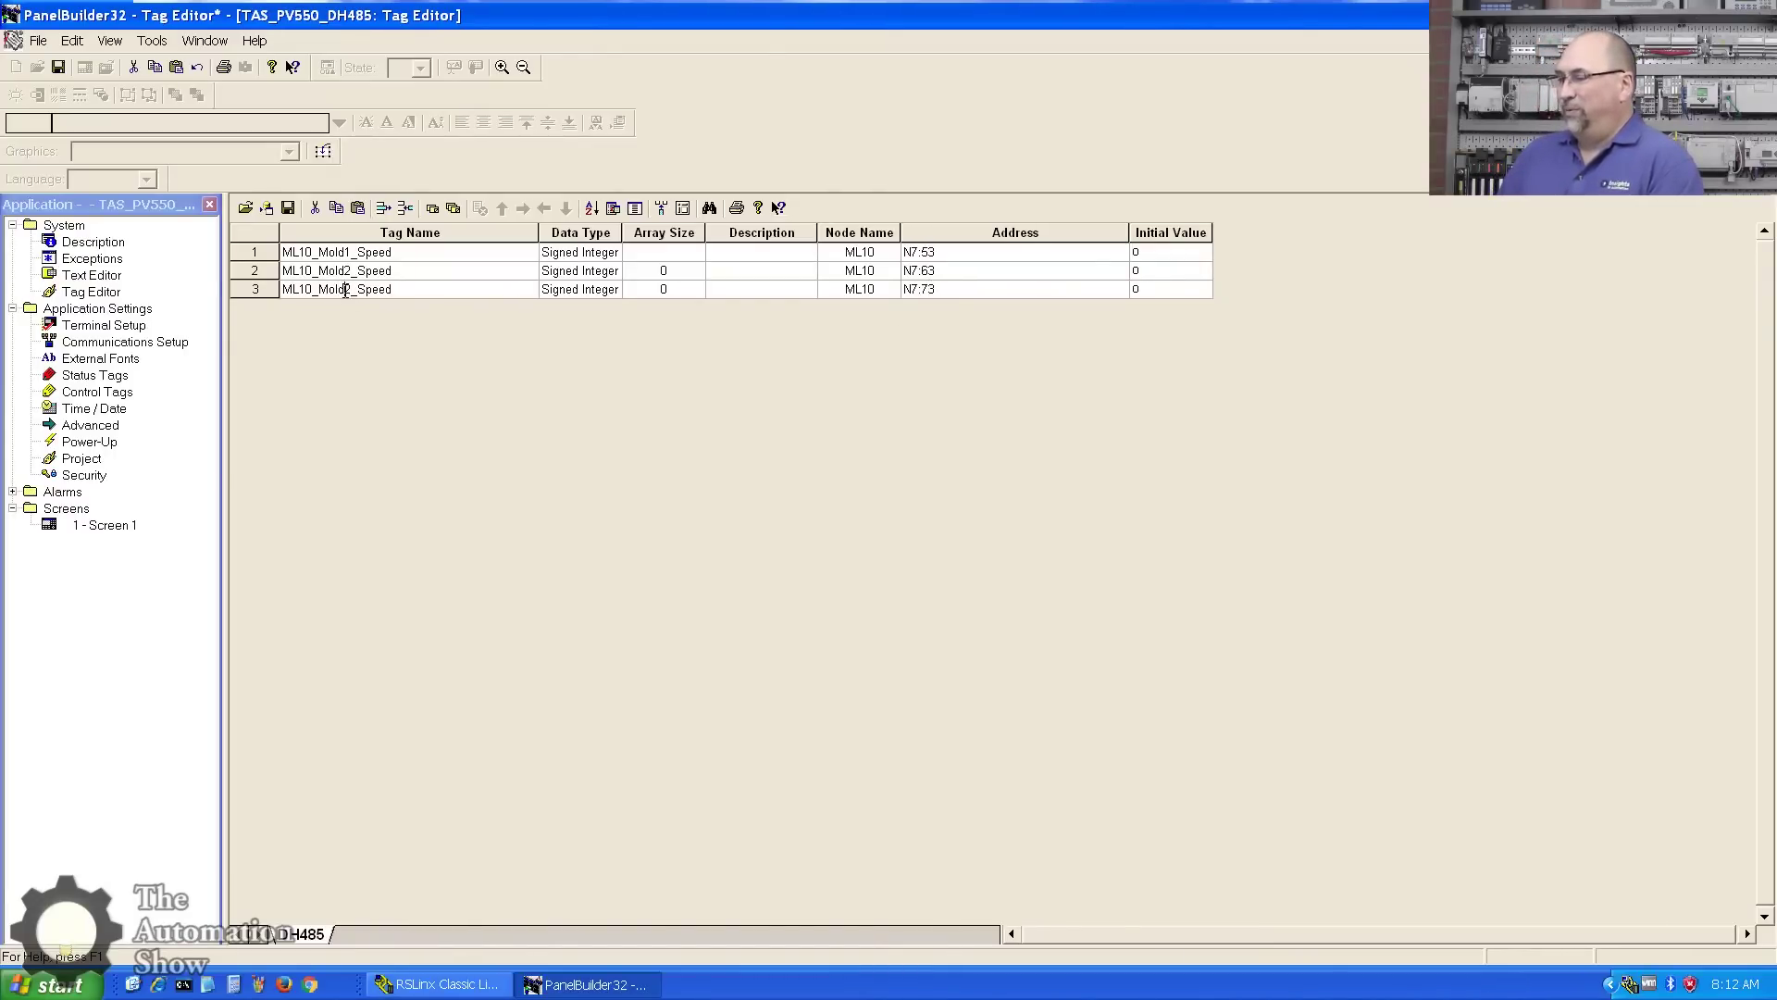
pyautogui.moveTo(345, 290); pyautogui.dragTo(351, 290)
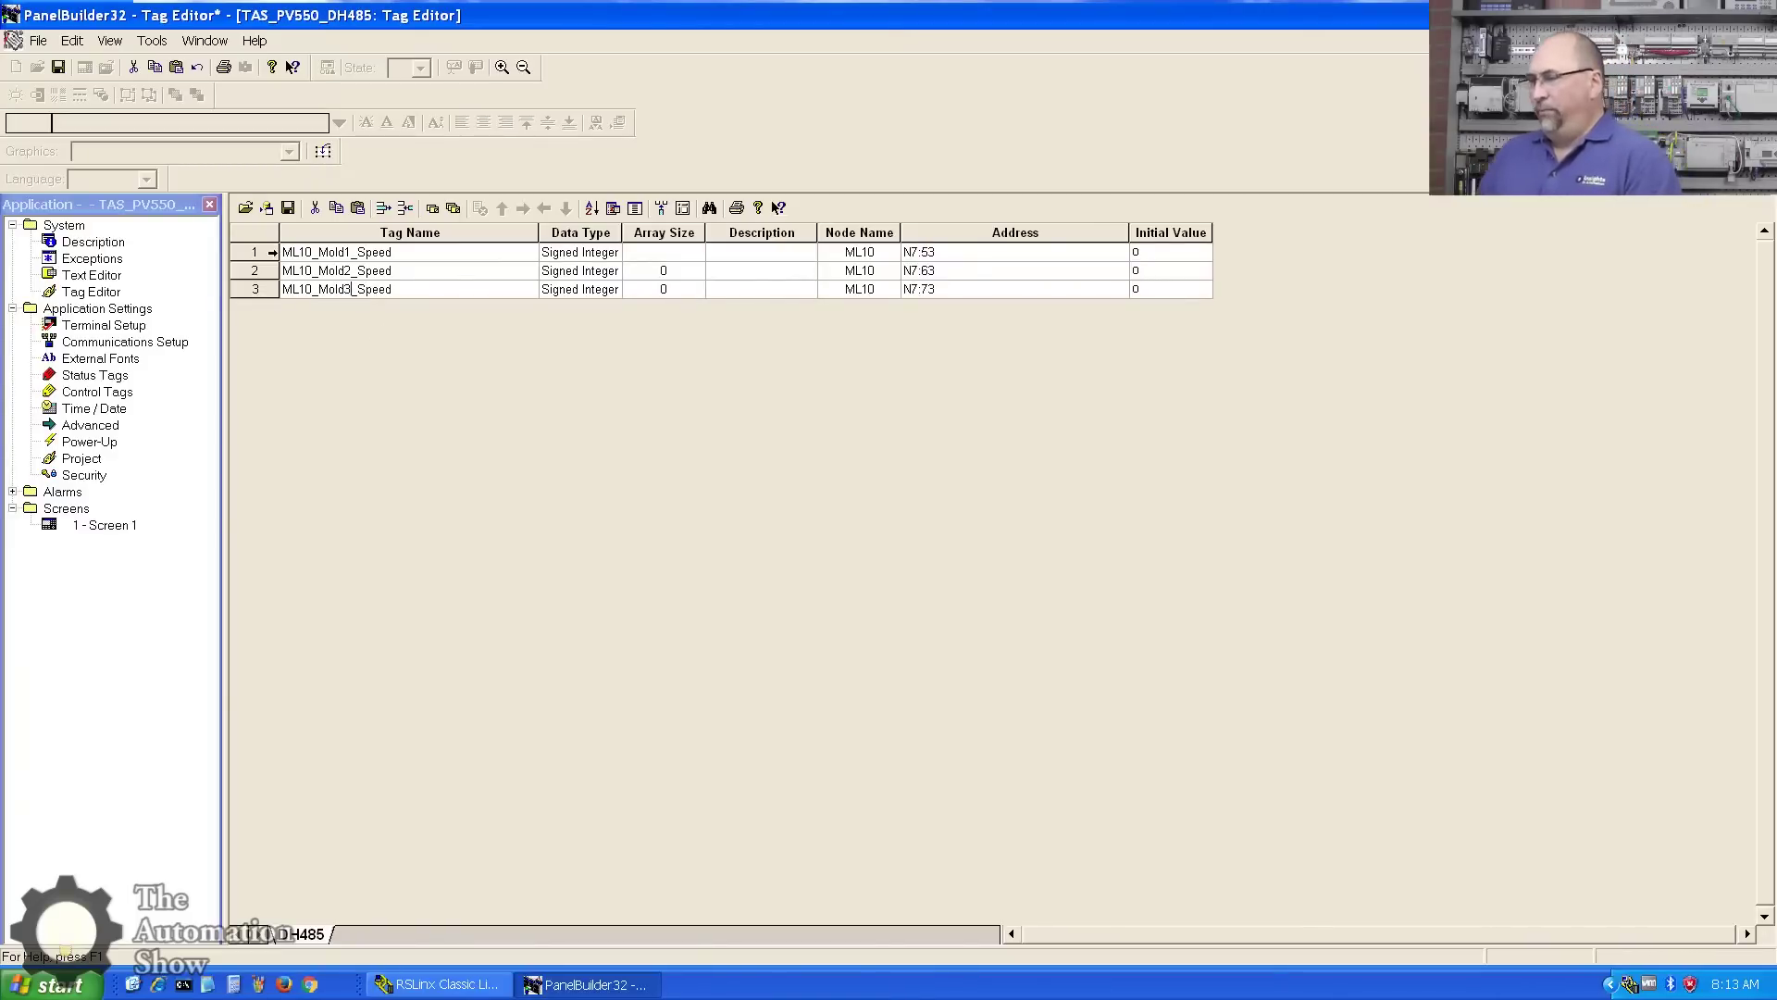
pyautogui.click(255, 252)
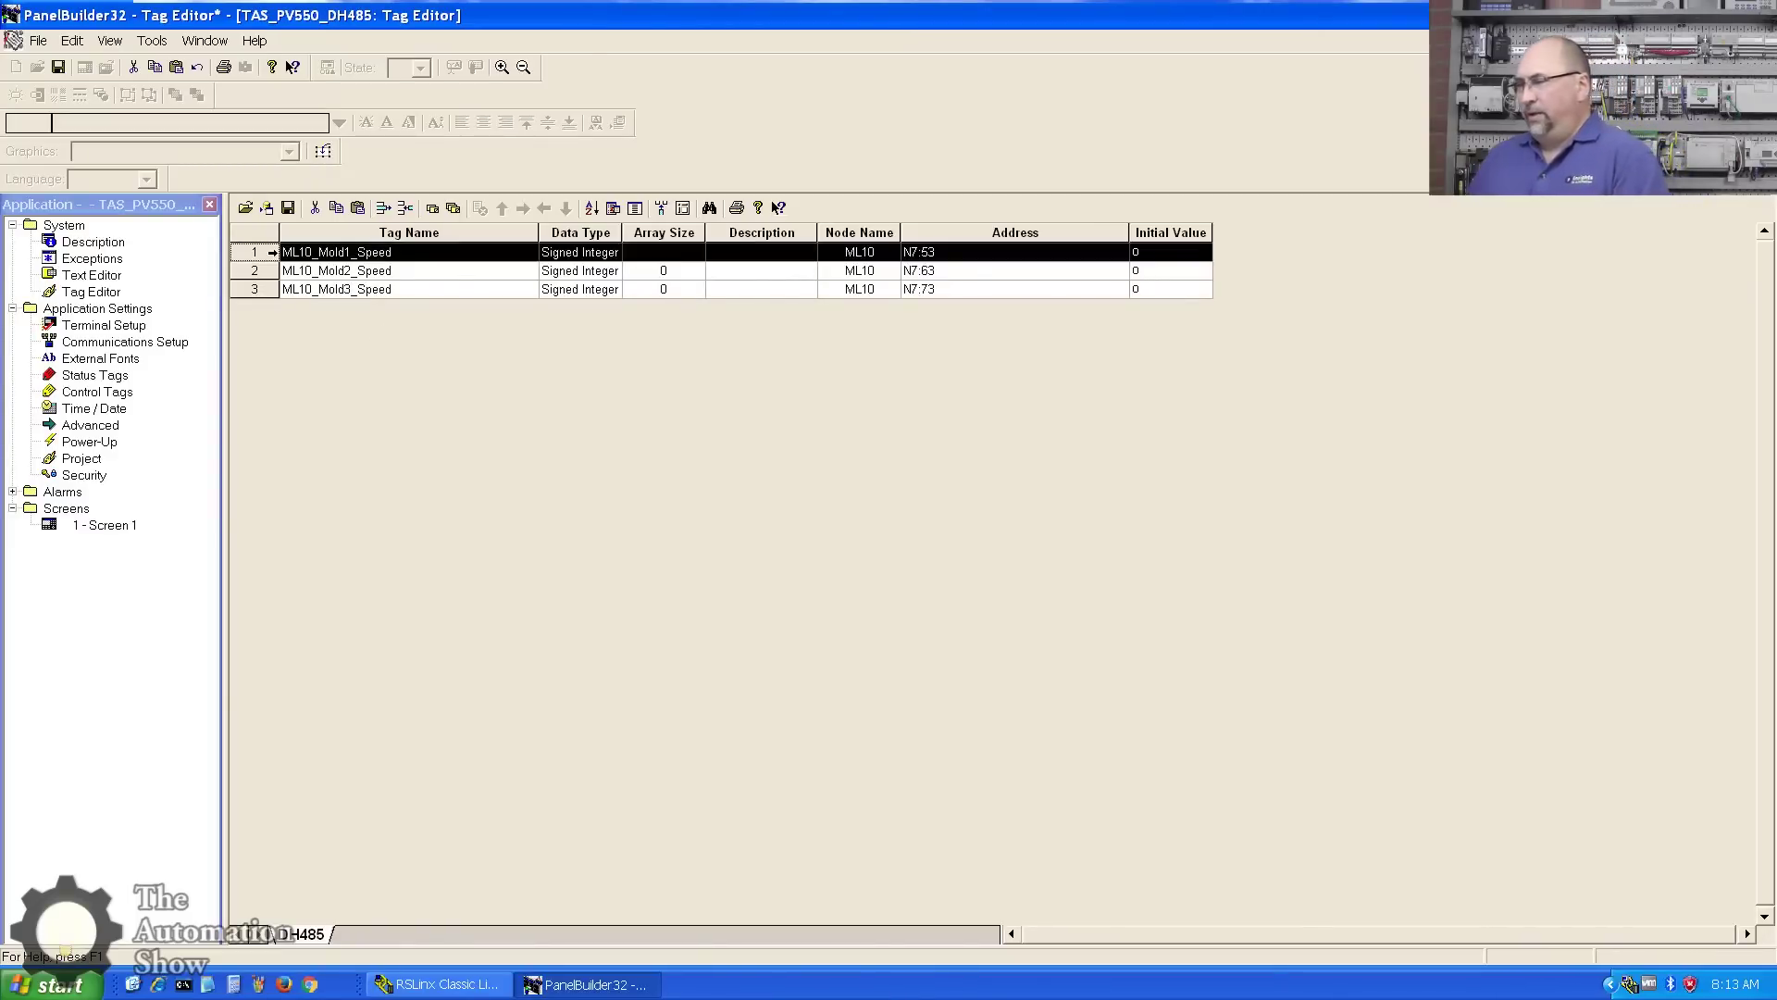
# Step: Copy the three ML10 tags and rename the copies for ML12, ML14, ML15 and SLC
pyautogui.click(255, 289)
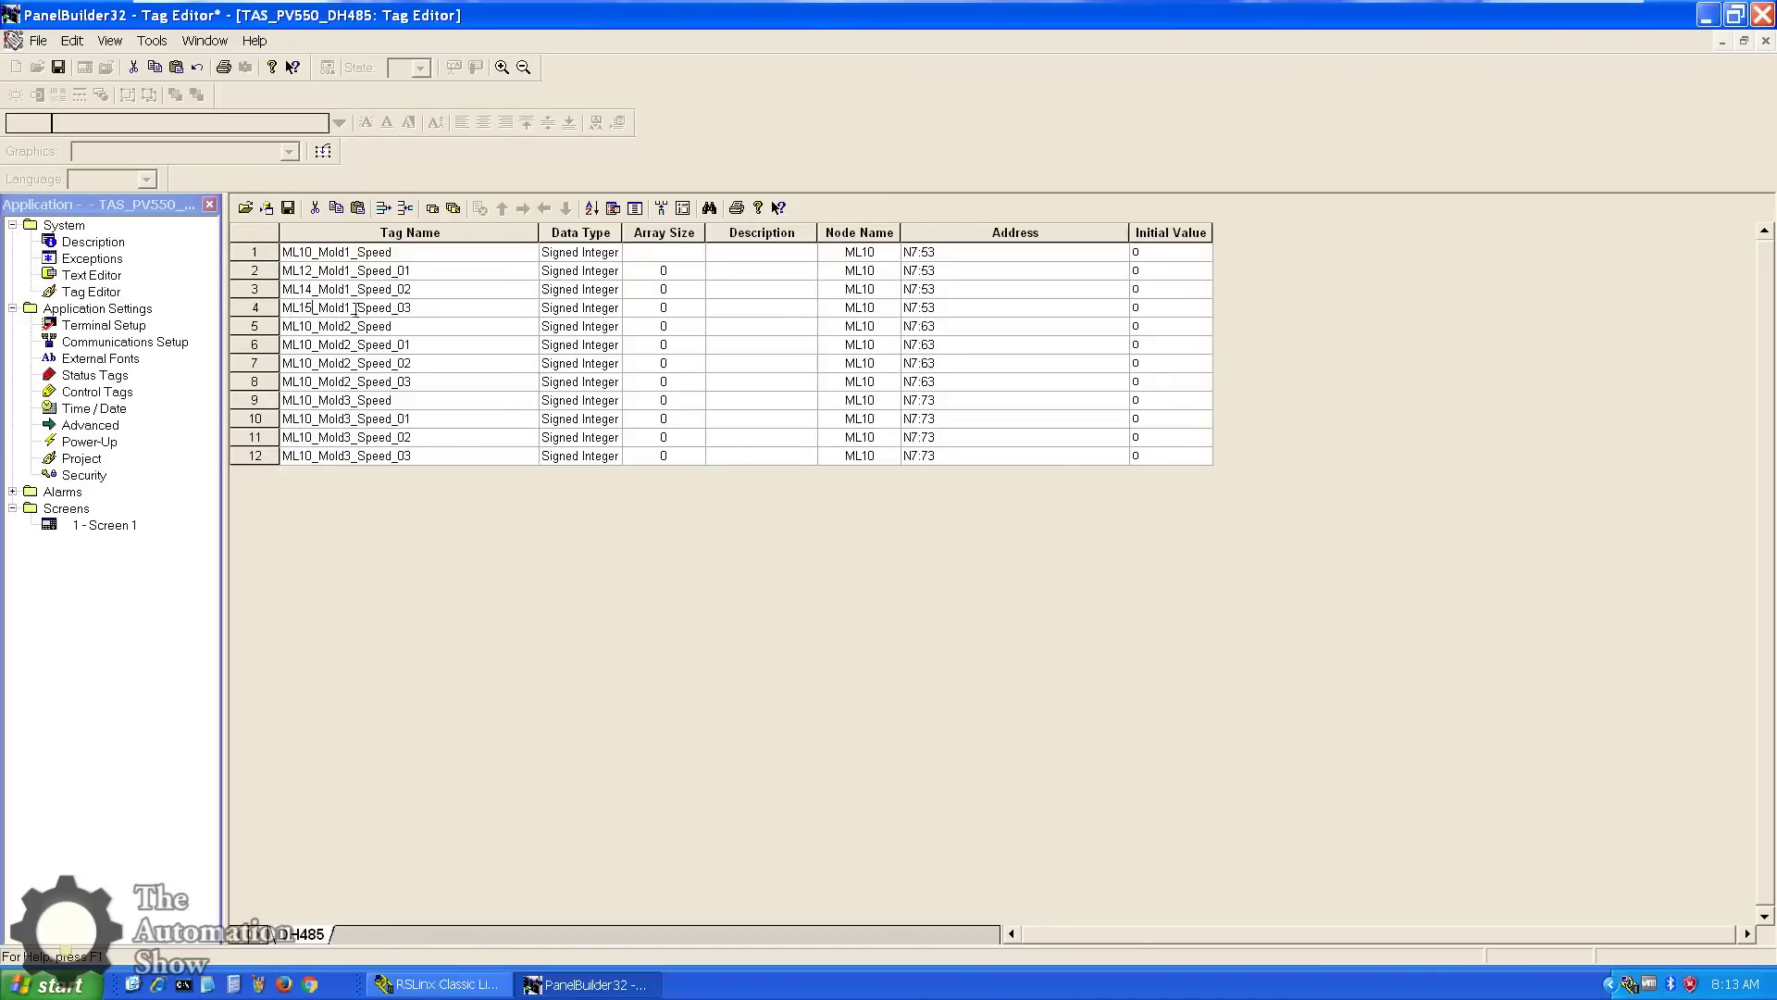
pyautogui.doubleClick(476, 294)
pyautogui.press('BackSpace')
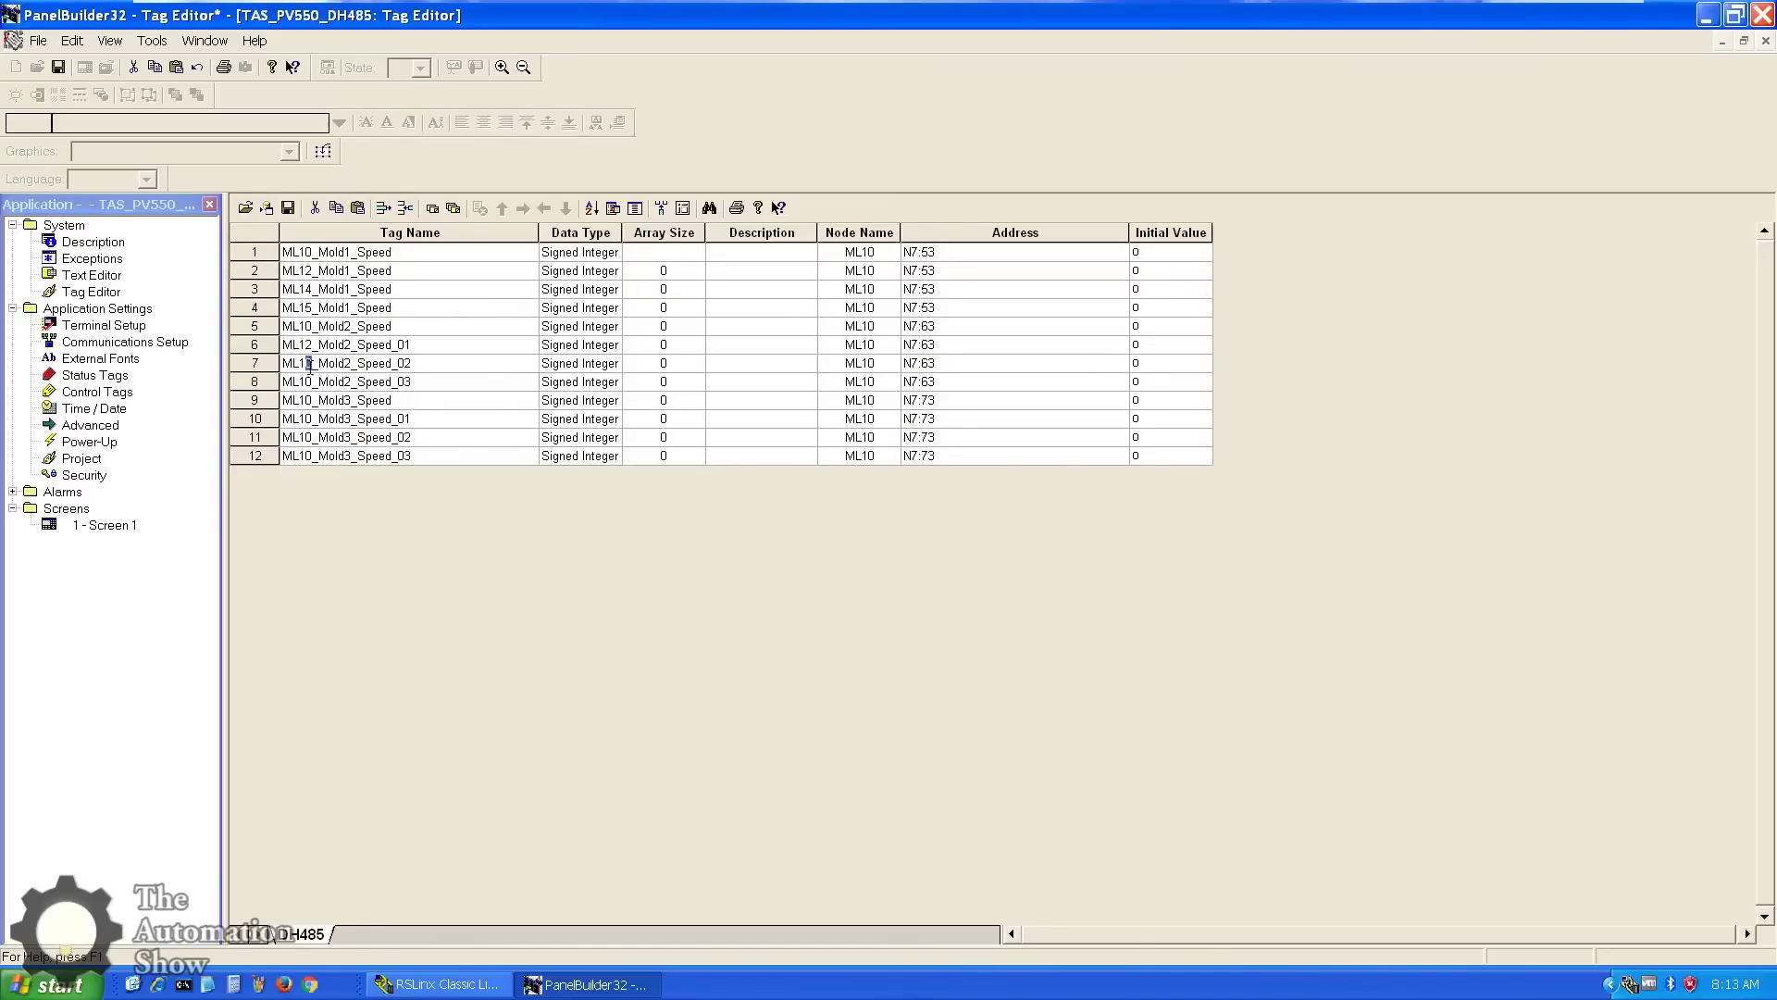
pyautogui.doubleClick(404, 344)
pyautogui.press('BackSpace')
pyautogui.doubleClick(404, 363)
pyautogui.press('BackSpace')
pyautogui.click(311, 418)
pyautogui.write('2')
pyautogui.click(311, 437)
pyautogui.write('4')
# Step: Set the copied tags' node names to ML12, ML14, ML15 and SLC503
pyautogui.click(592, 207)
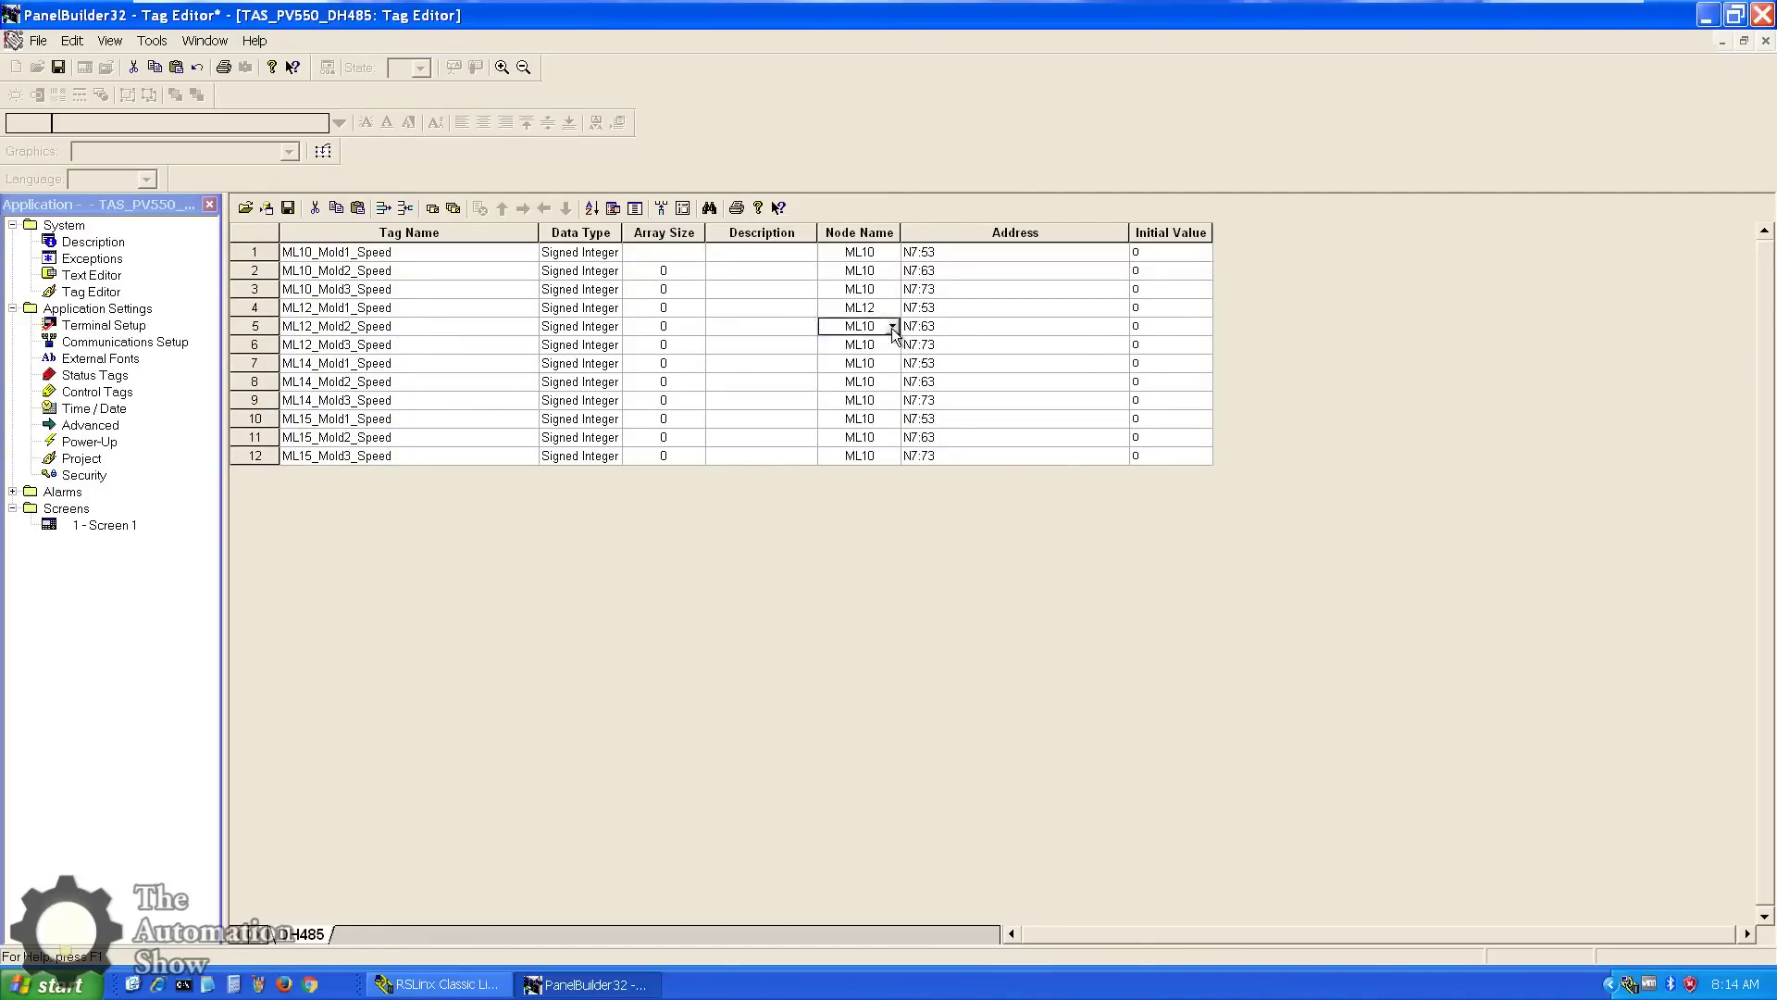
pyautogui.click(882, 385)
pyautogui.click(891, 419)
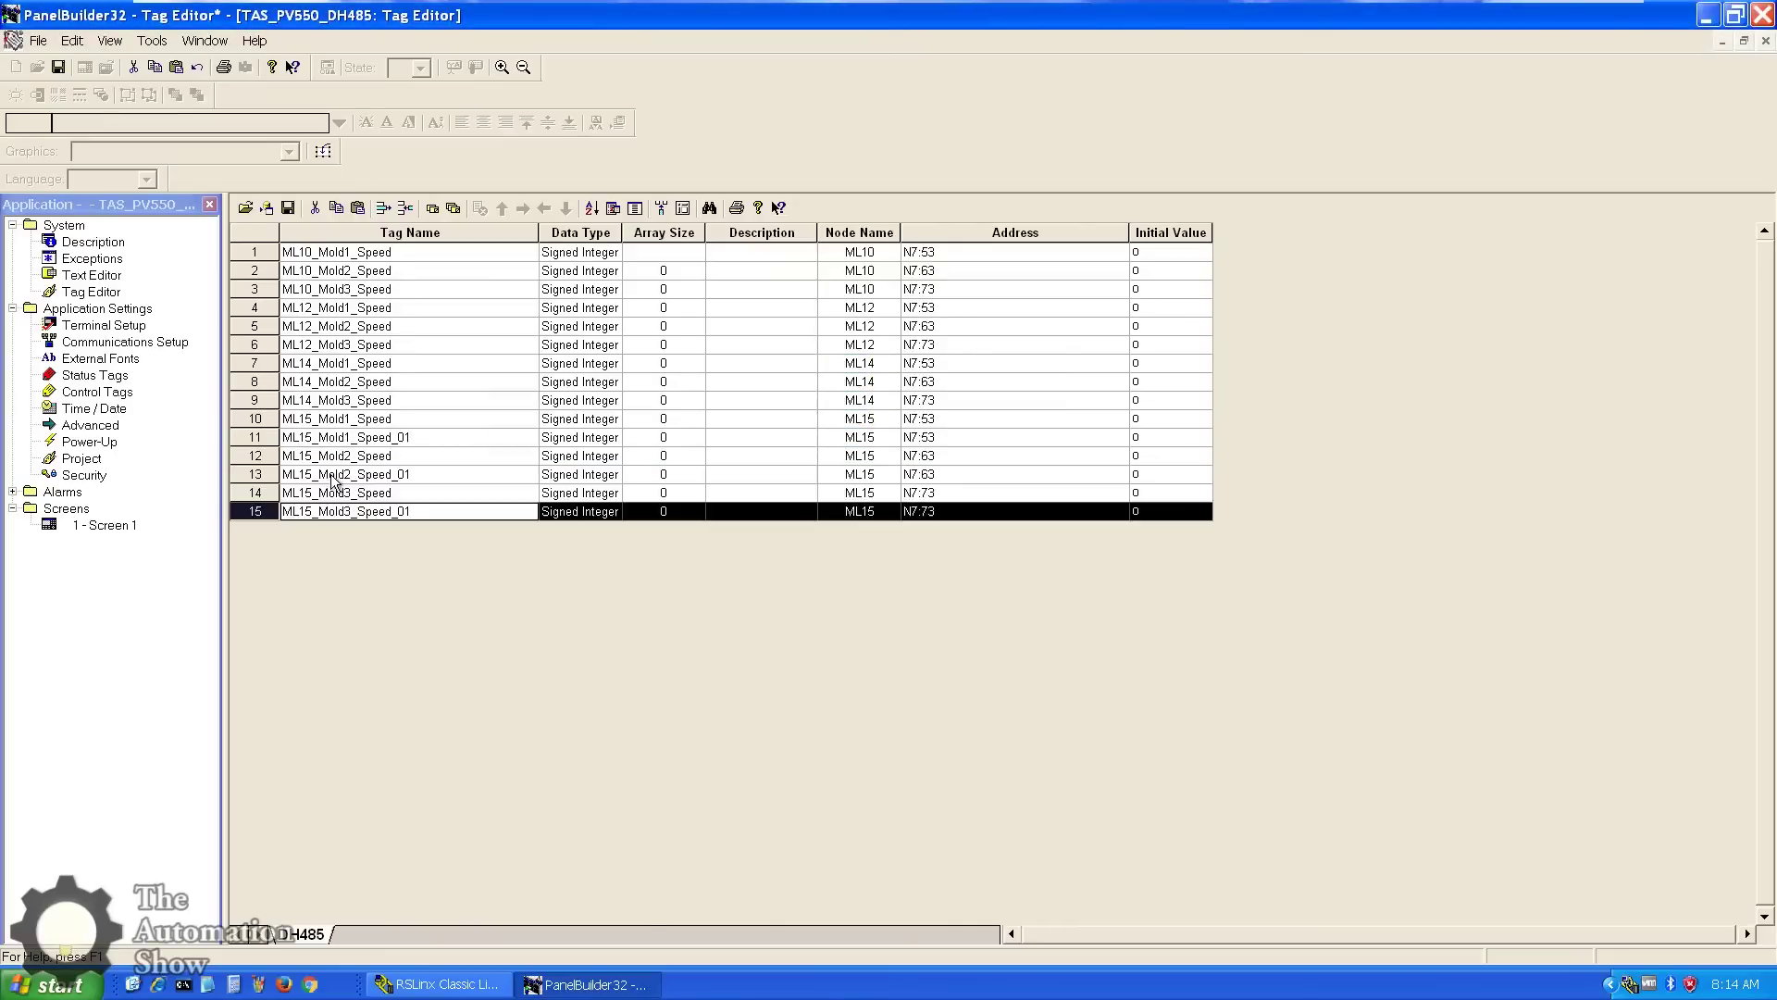
pyautogui.write('SLCSLC')
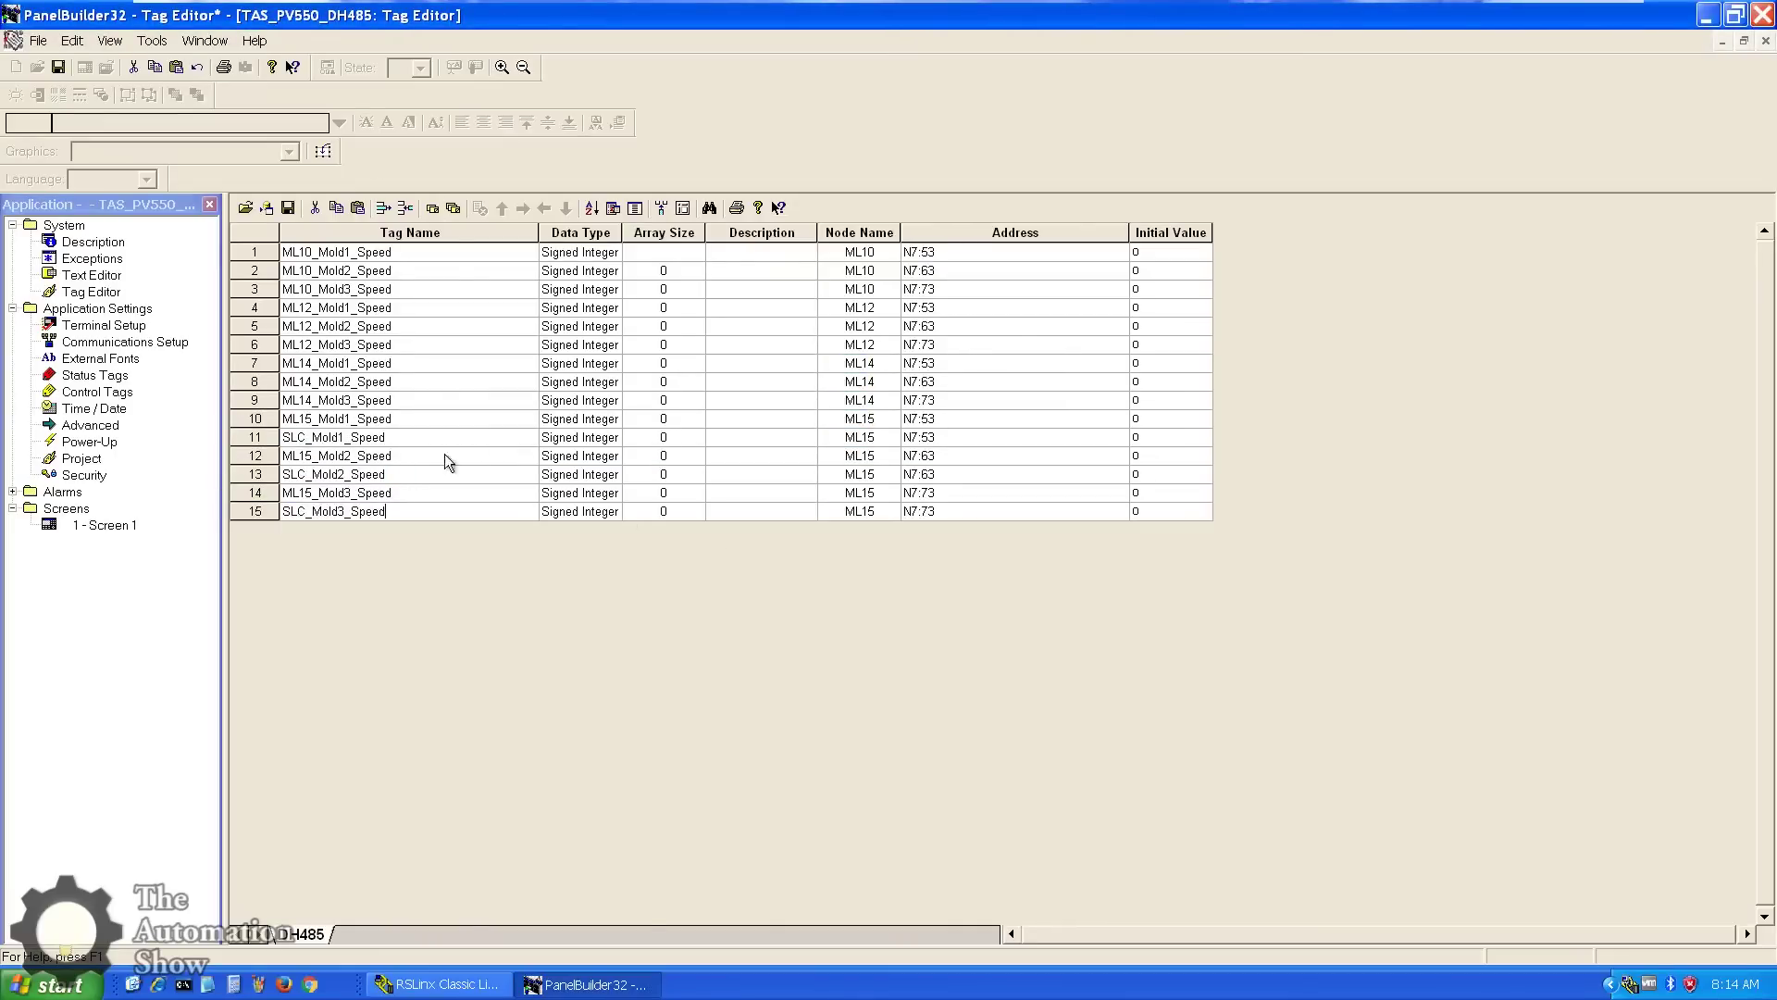
pyautogui.click(891, 474)
pyautogui.click(833, 546)
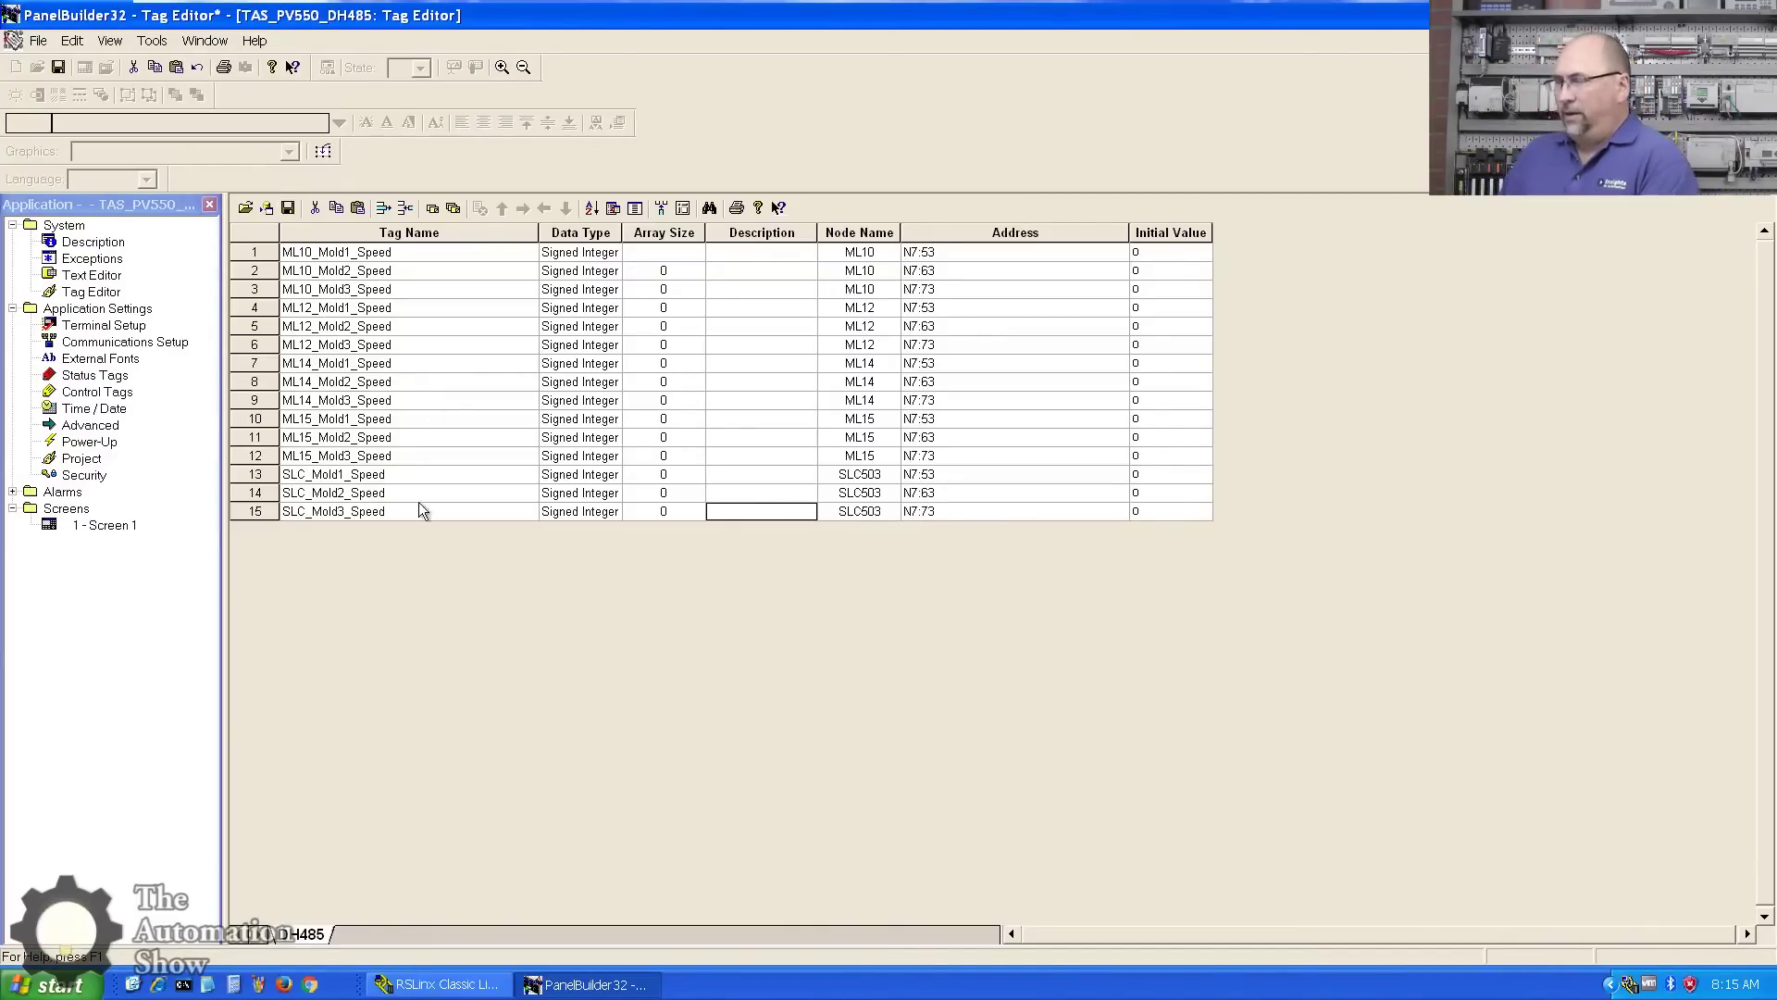
# Step: Place a text label reading ML10 at the top-left of Screen 1 and adjust its position
pyautogui.doubleClick(111, 526)
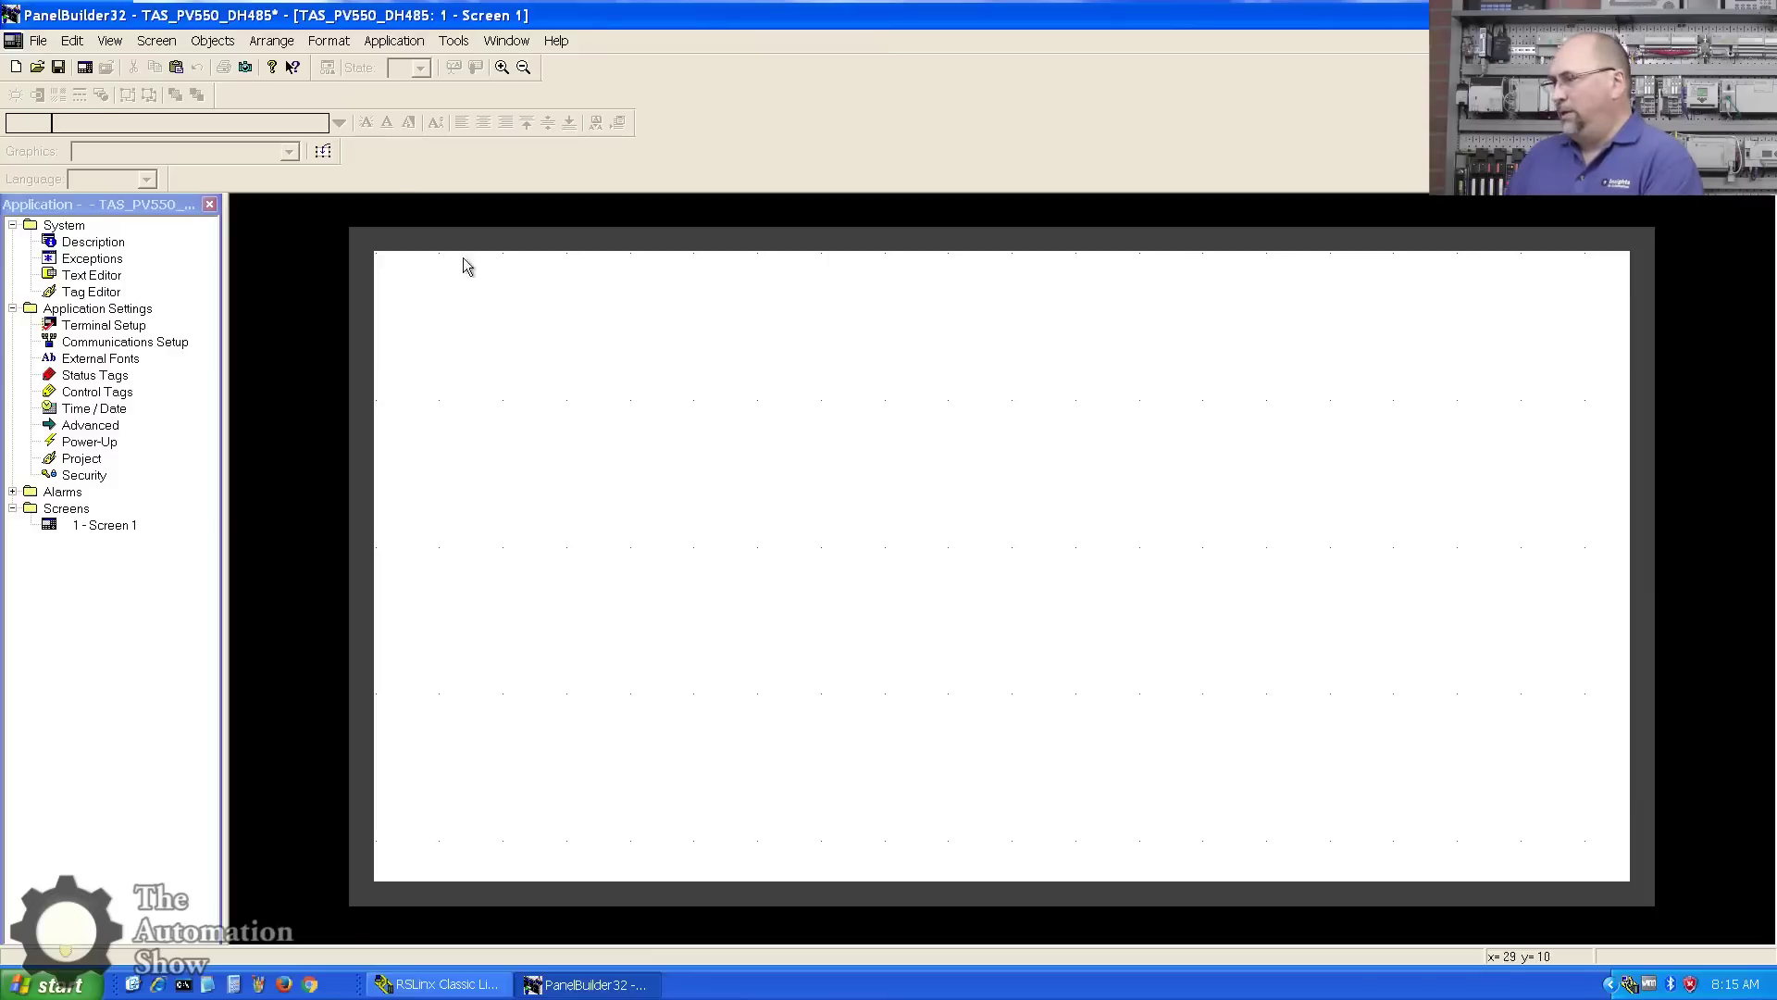
pyautogui.click(212, 40)
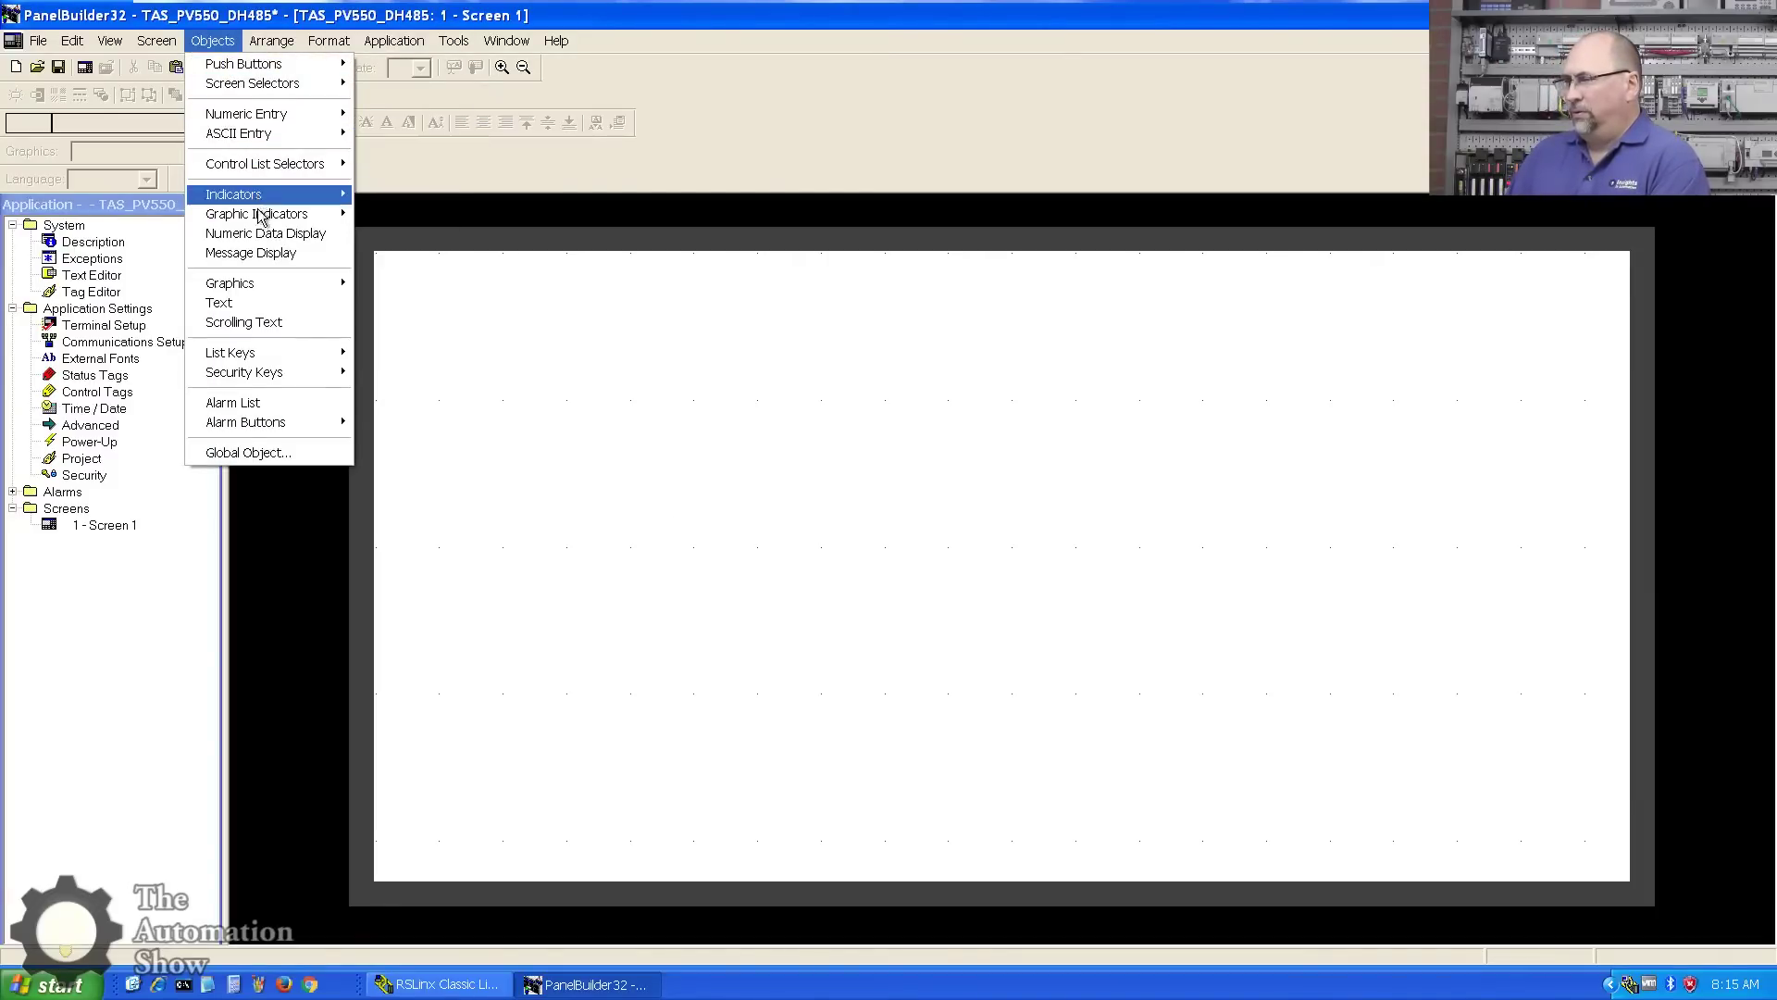
pyautogui.click(271, 305)
pyautogui.moveTo(396, 269)
pyautogui.mouseDown()
pyautogui.moveTo(471, 317)
pyautogui.moveTo(552, 320)
pyautogui.mouseUp()
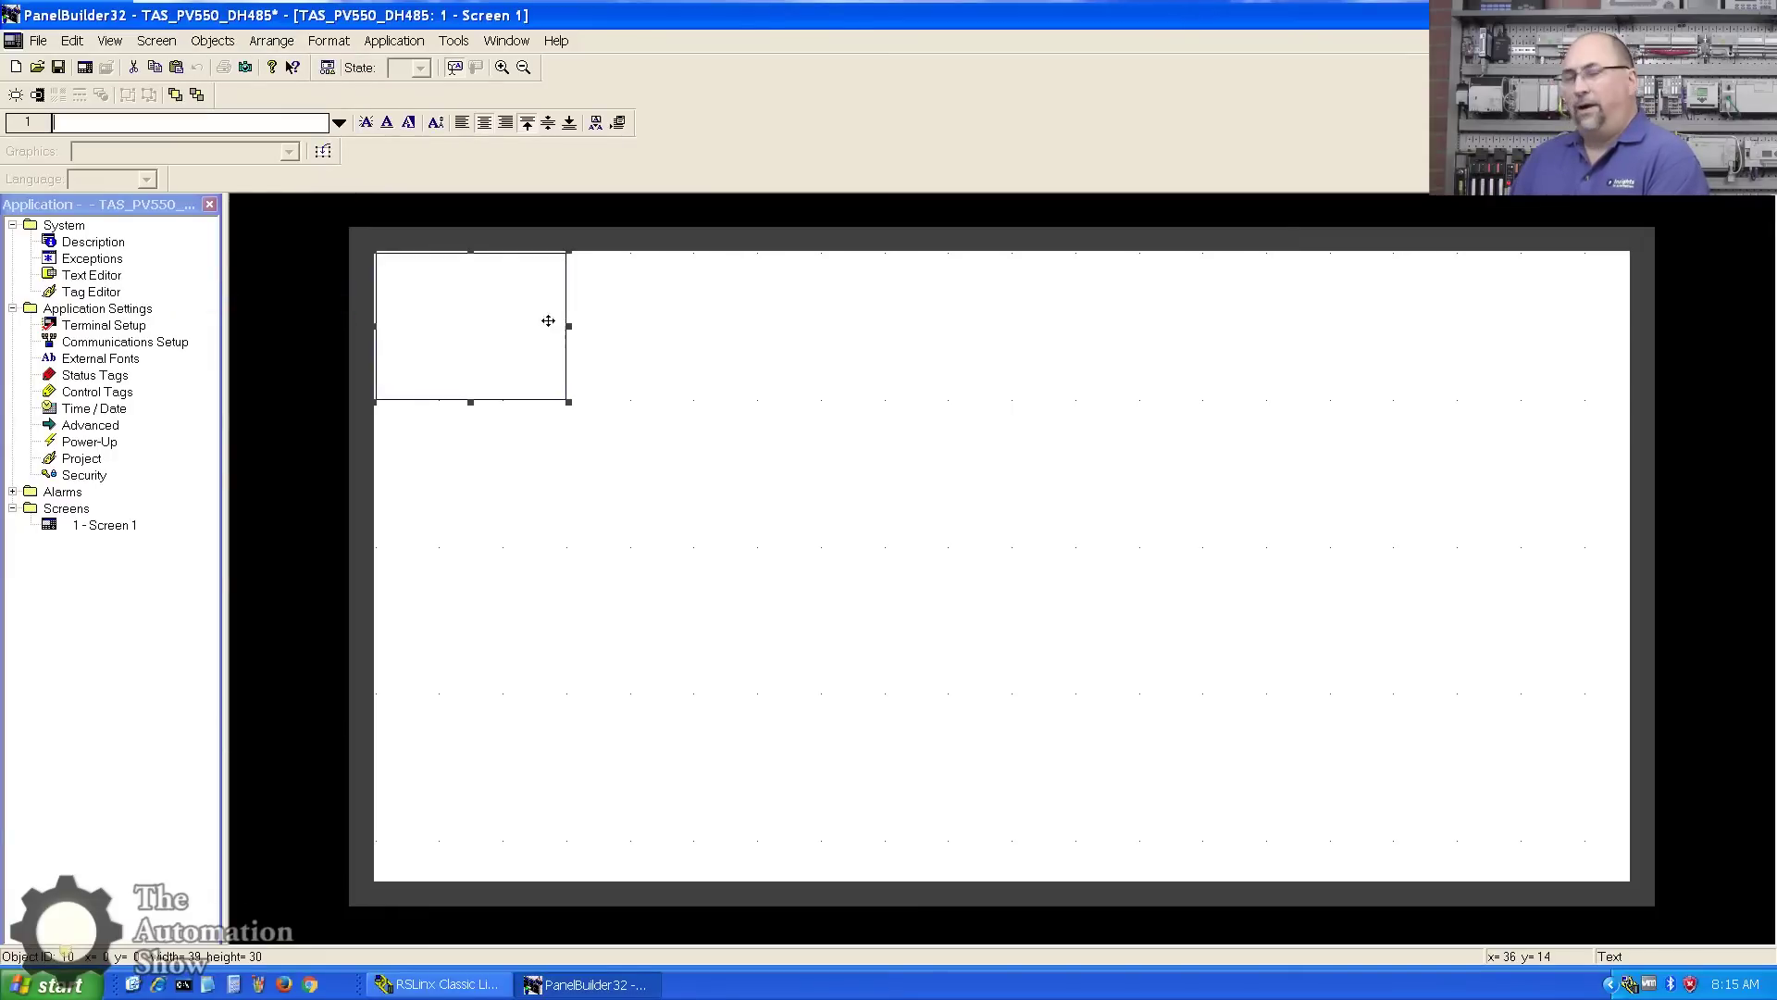
pyautogui.doubleClick(481, 319)
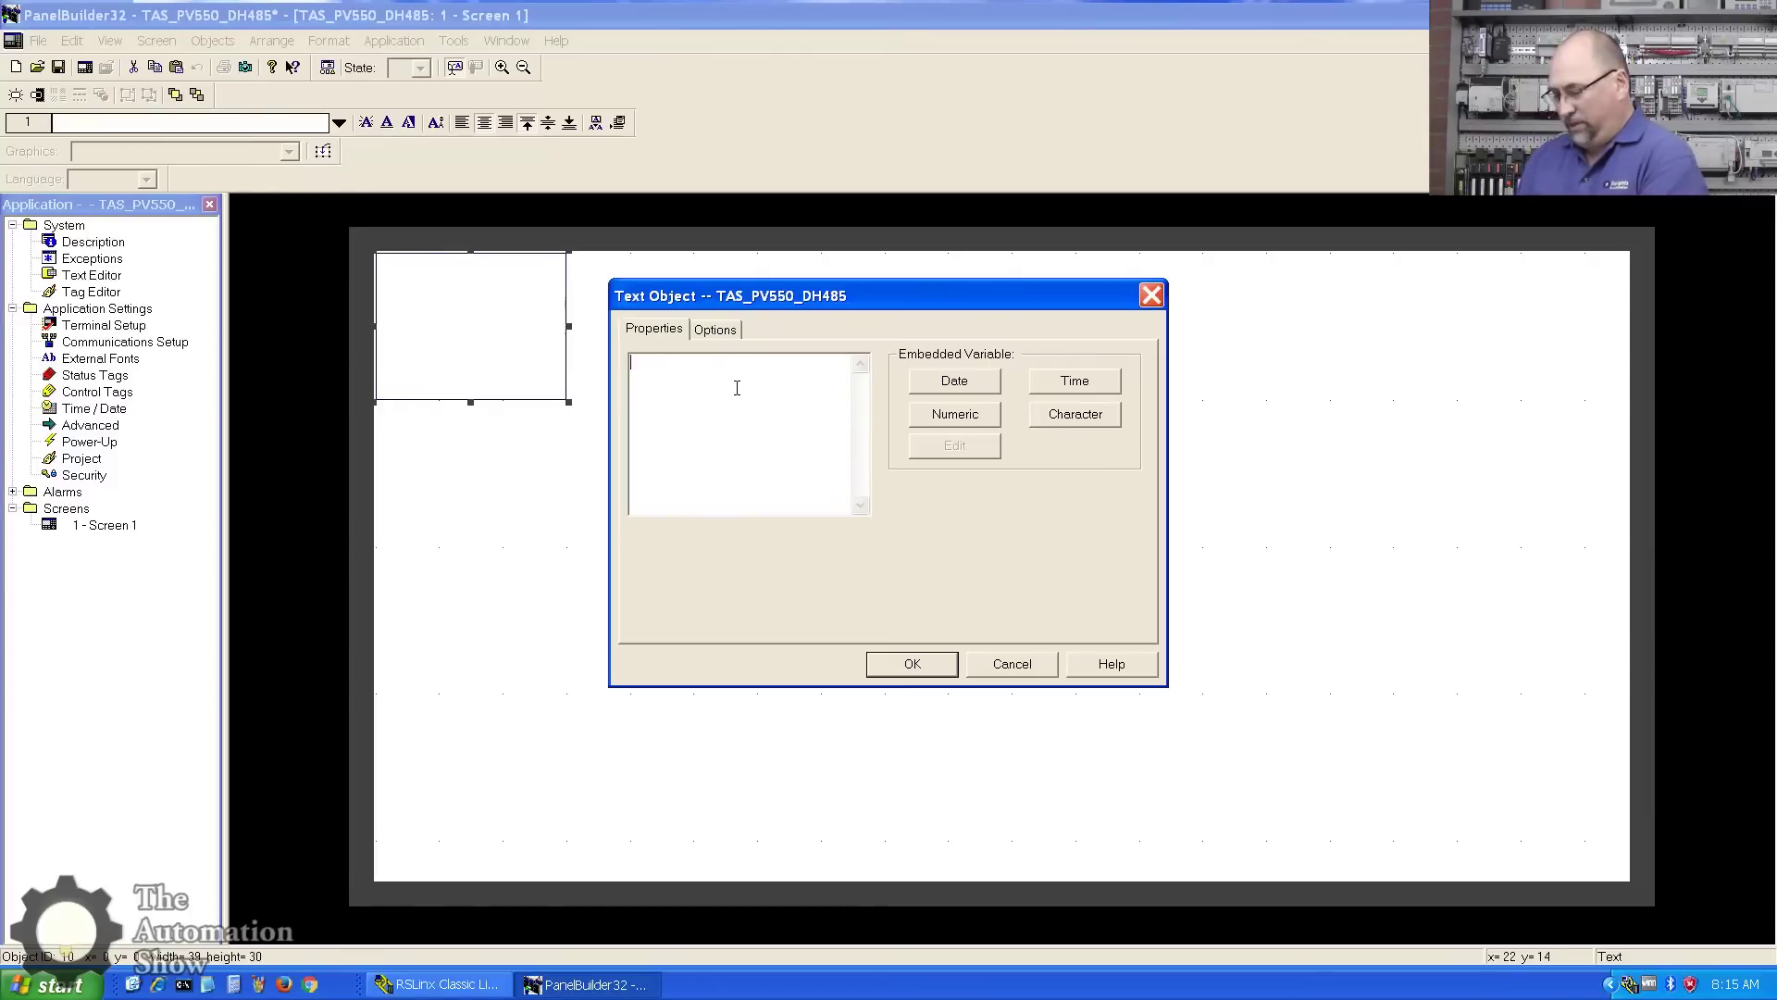
pyautogui.write('ML10')
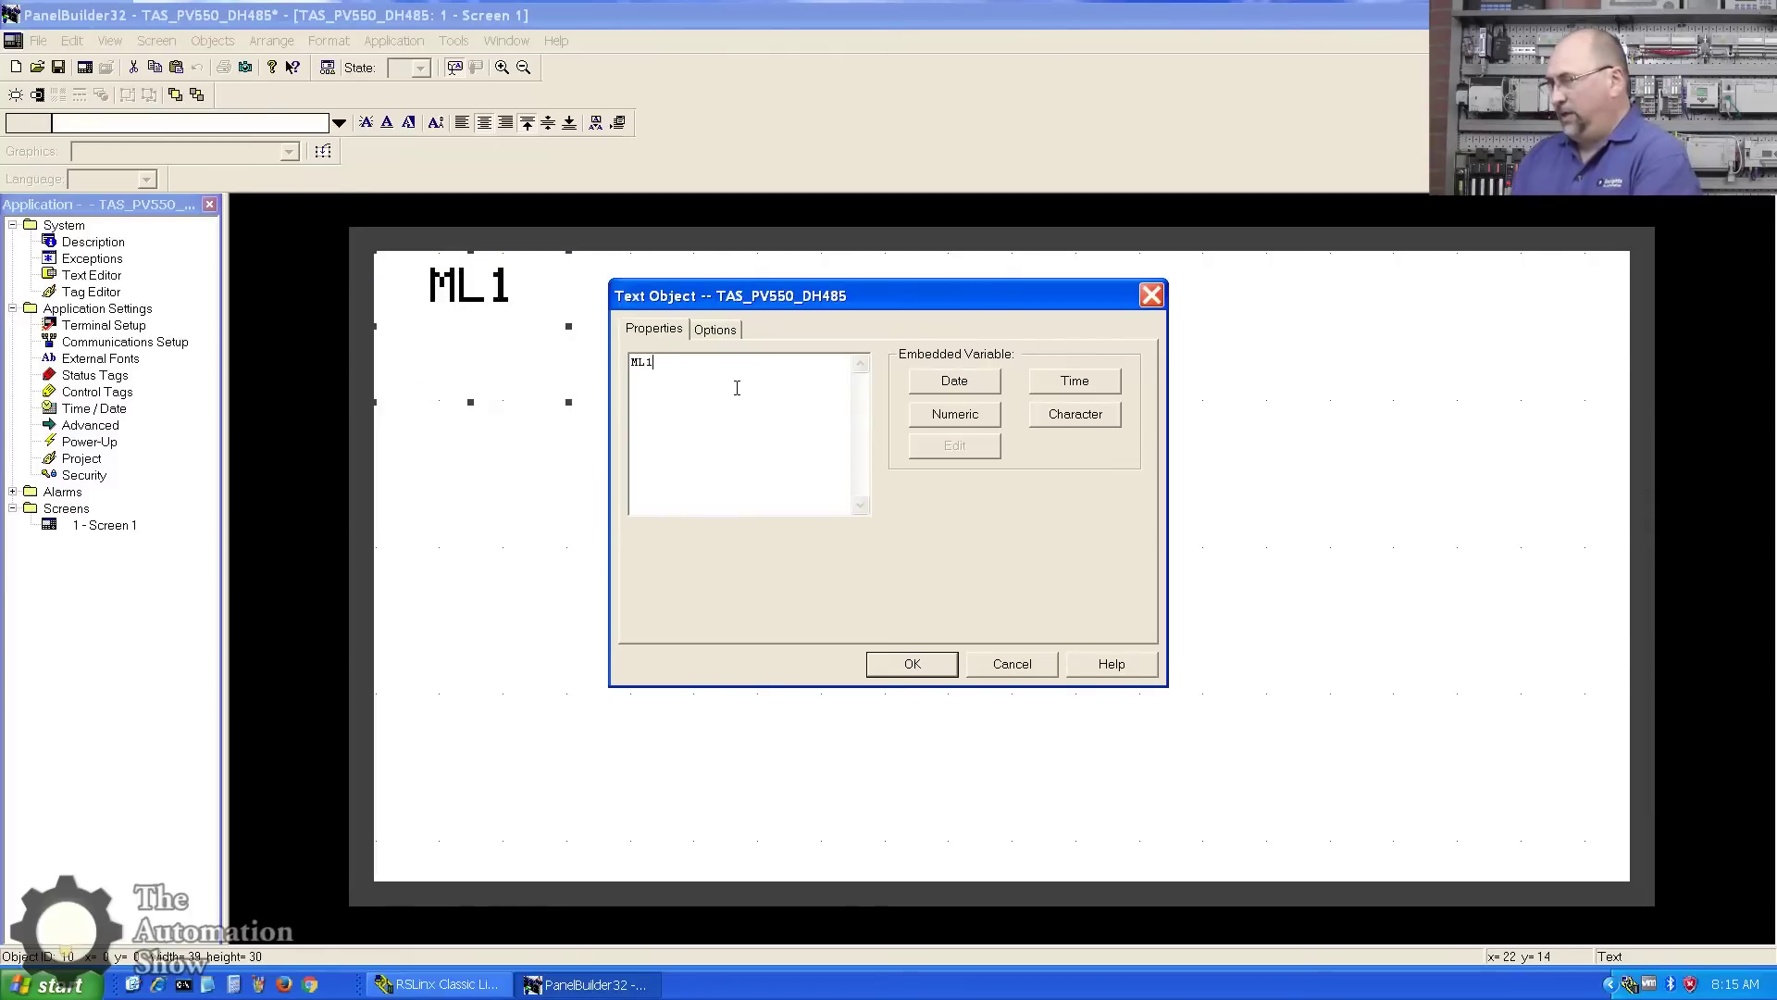
pyautogui.click(911, 664)
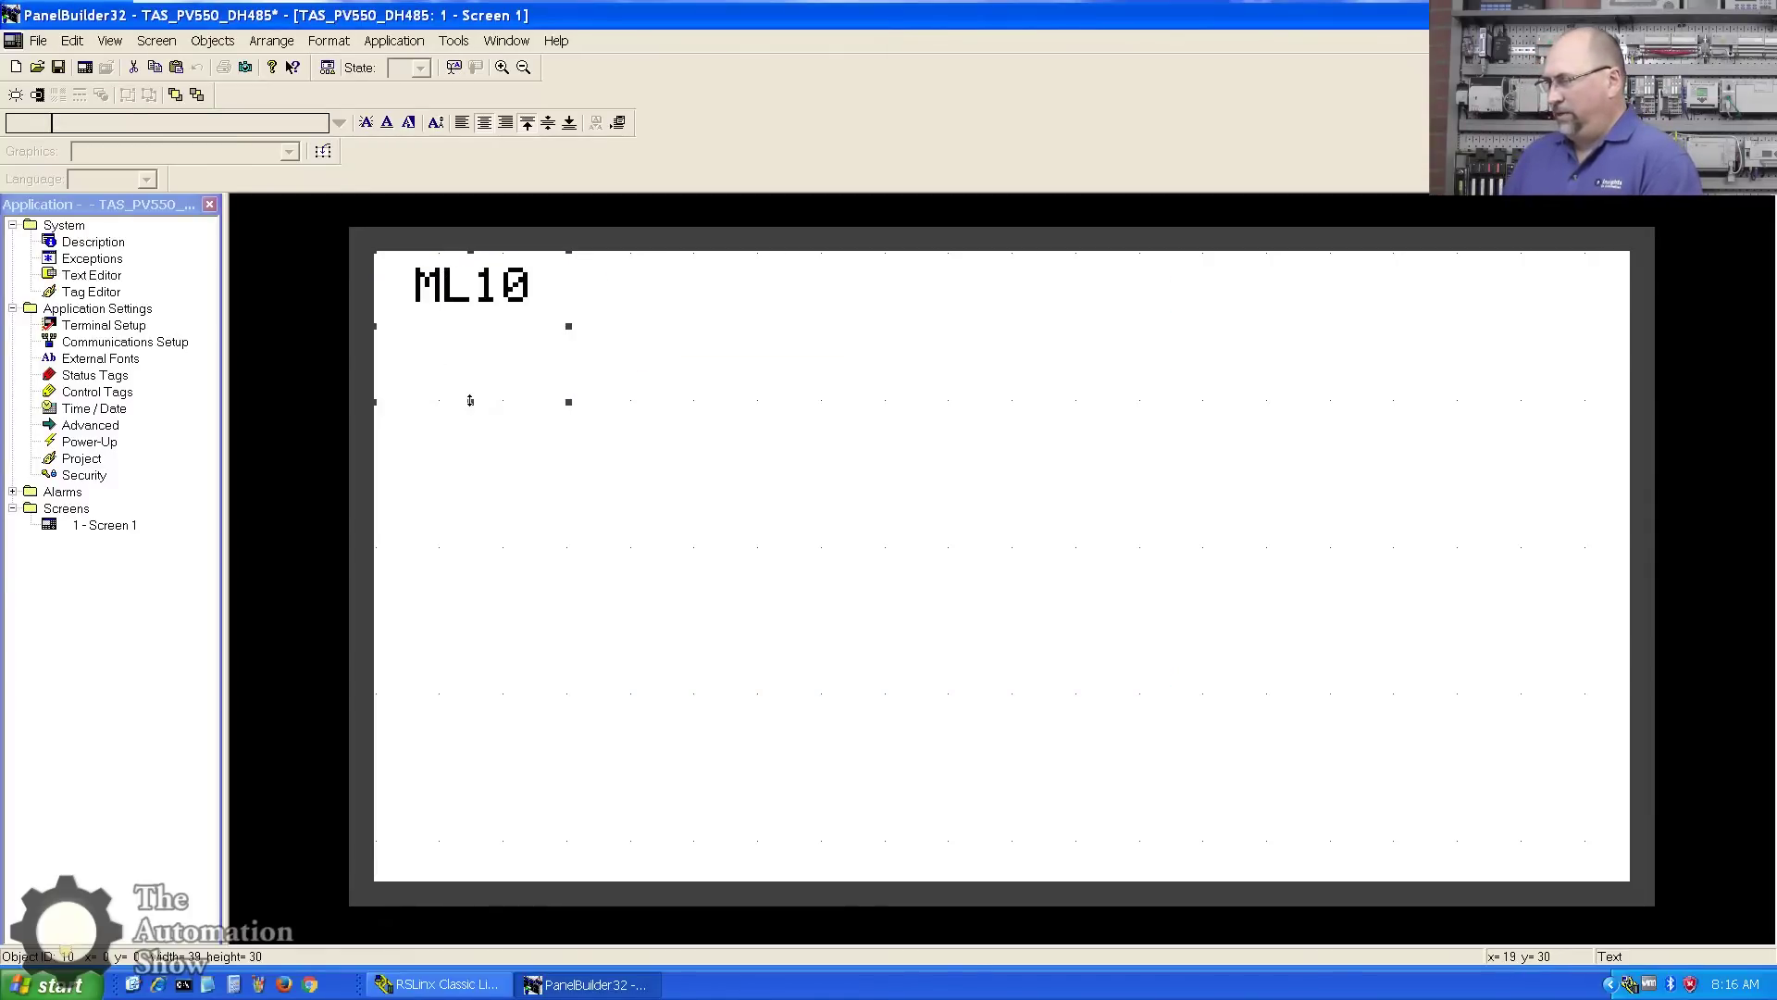
pyautogui.moveTo(476, 265); pyautogui.dragTo(473, 383)
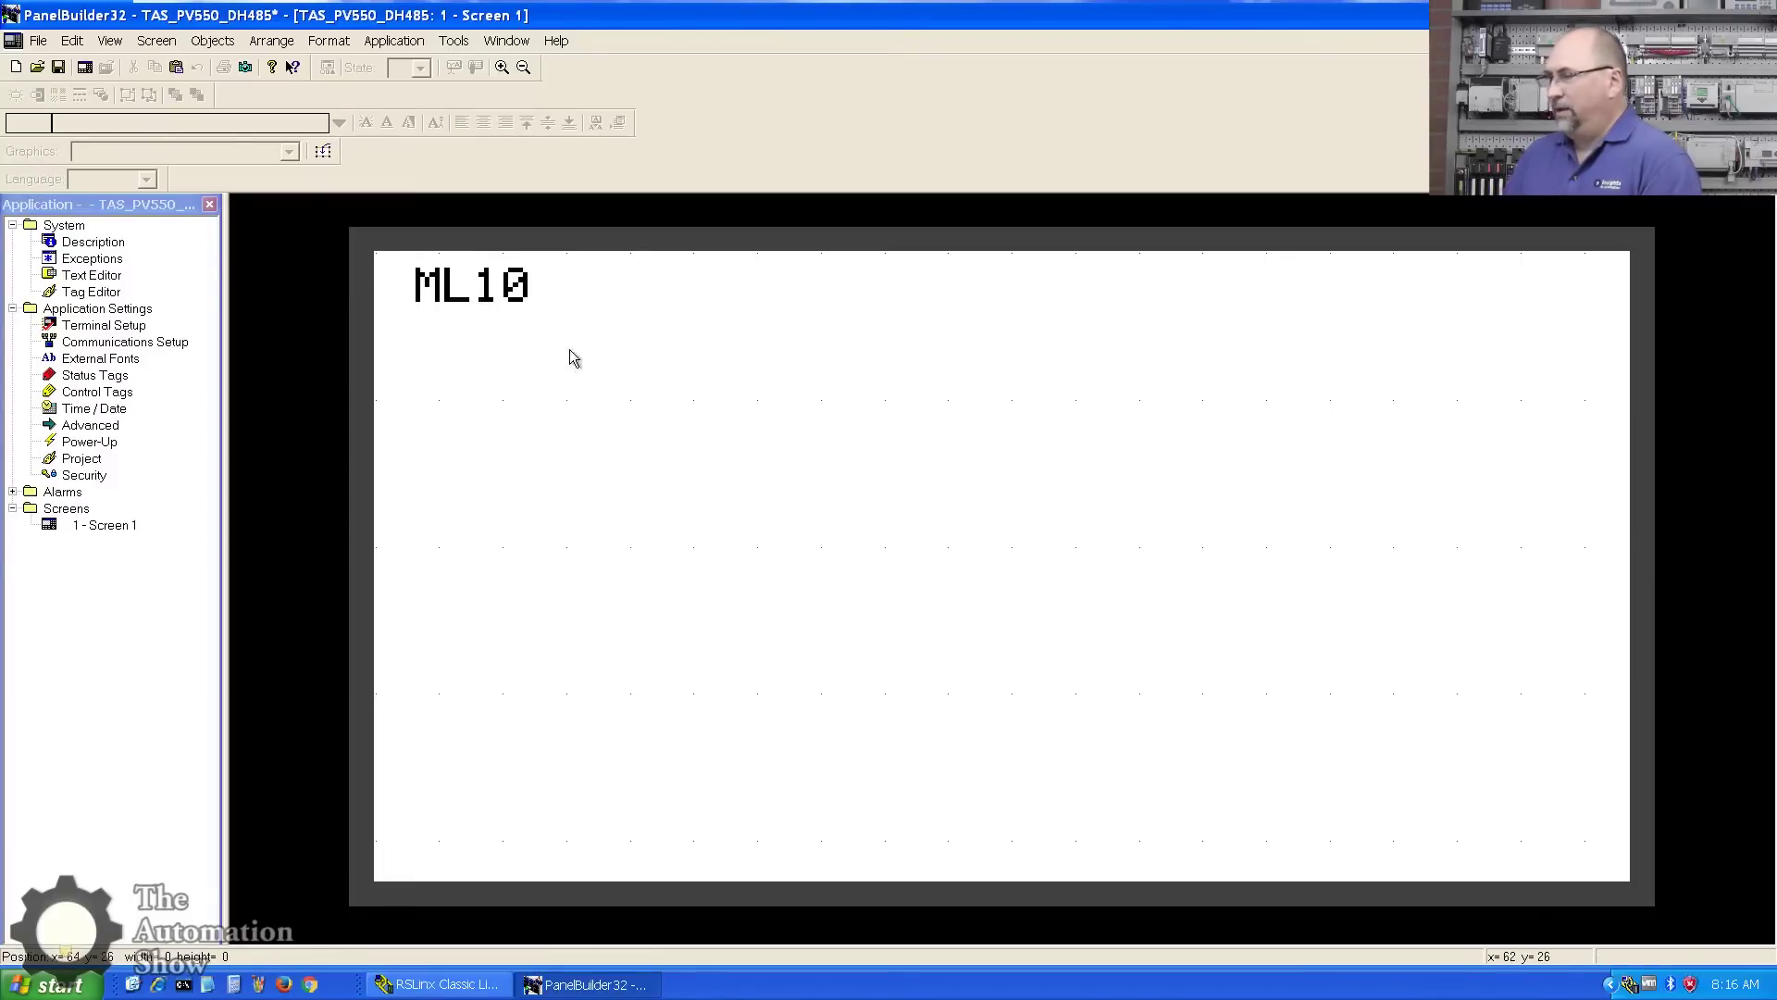
# Step: Draw a numeric data display below the ML10 label and set its Read Tag to ML10_Mold1_Speed
pyautogui.click(199, 43)
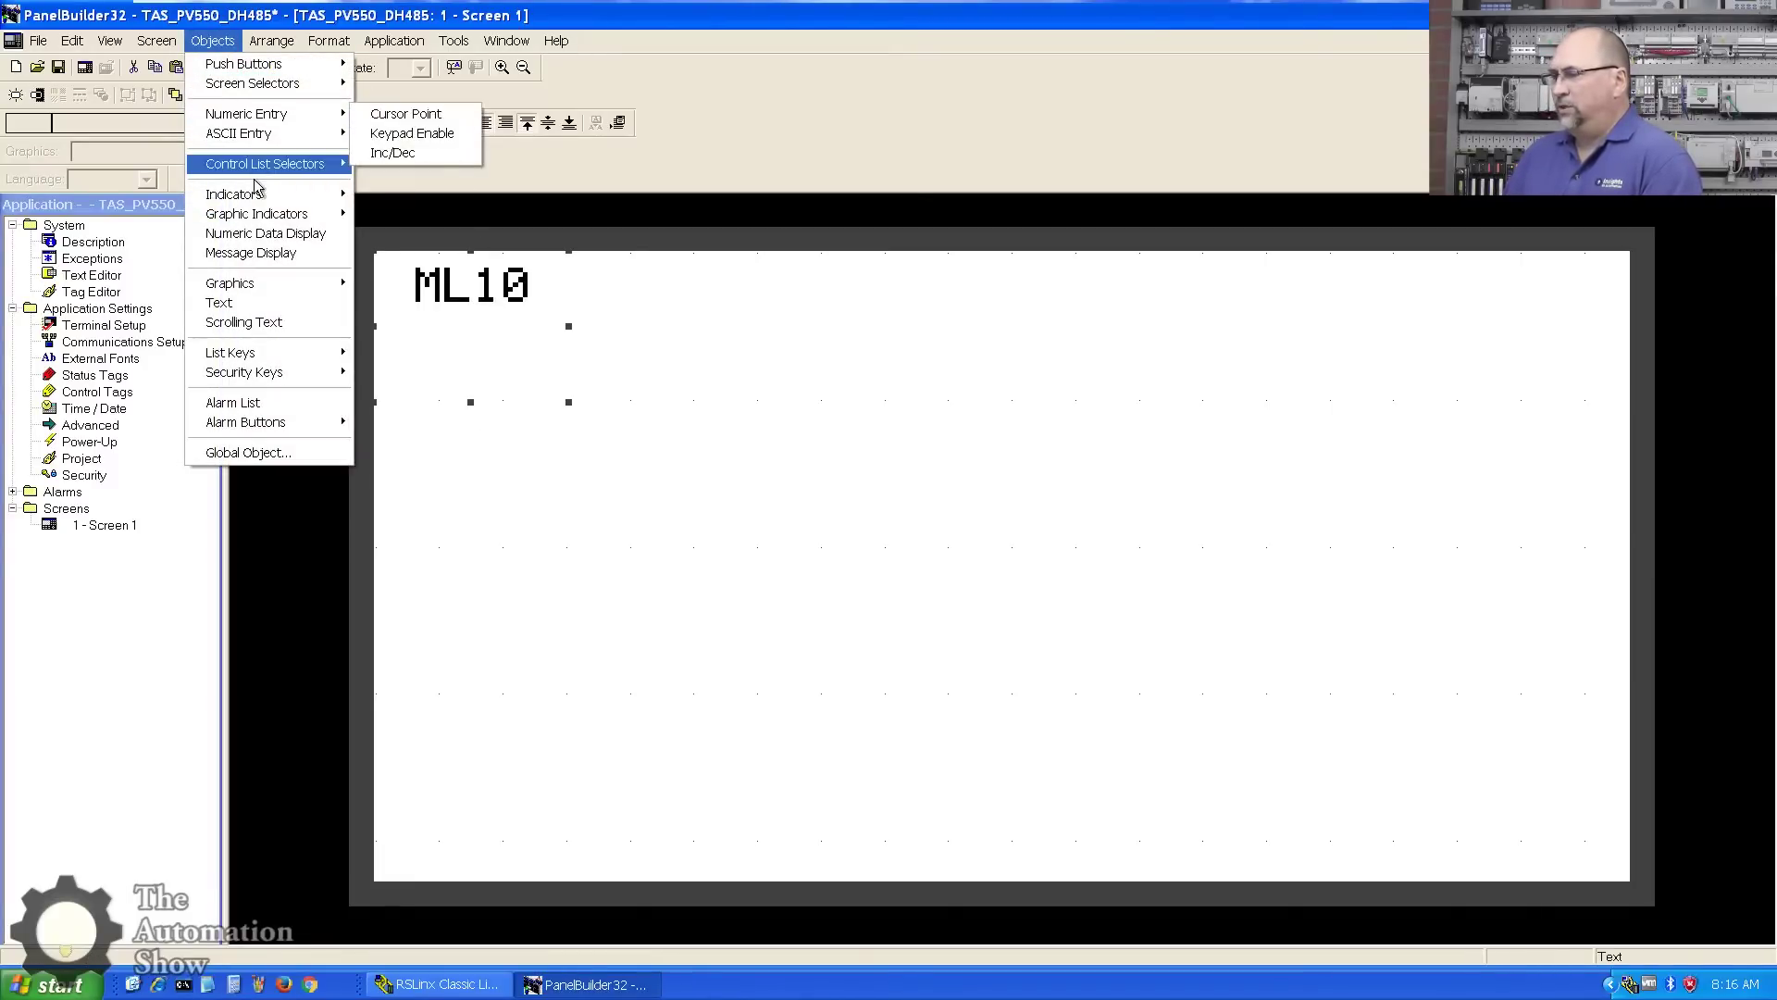
pyautogui.click(302, 237)
pyautogui.moveTo(569, 500); pyautogui.dragTo(387, 380)
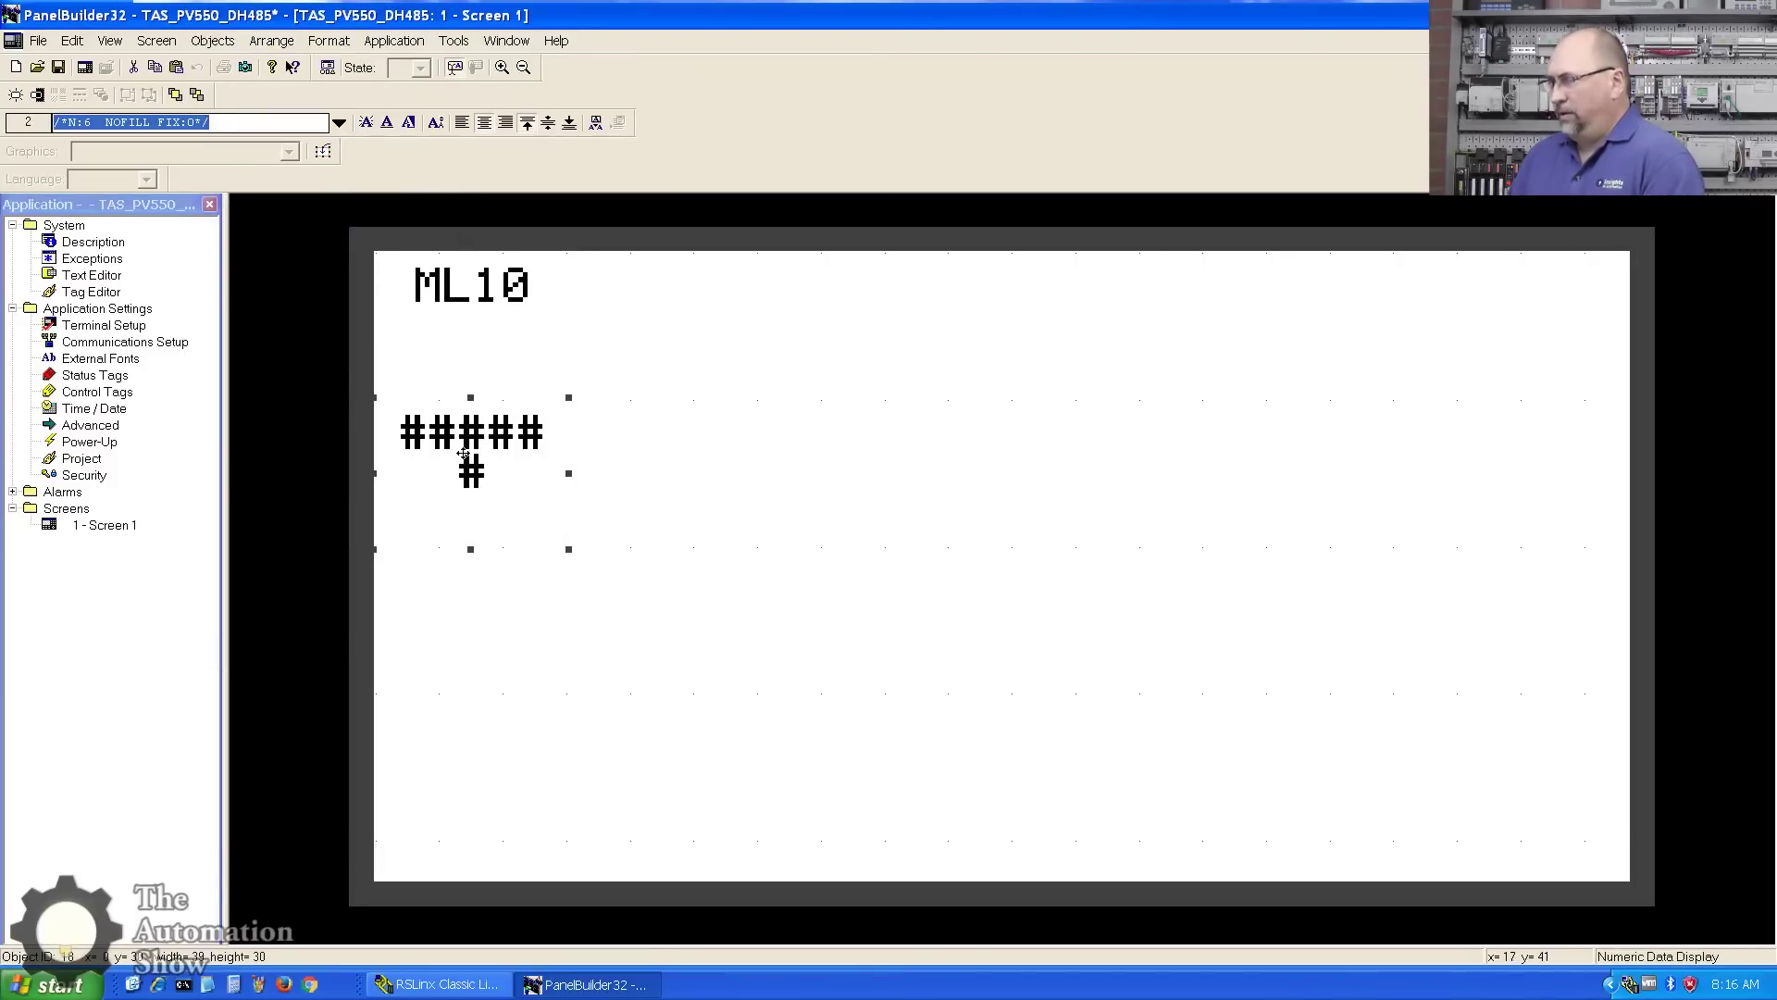
pyautogui.doubleClick(464, 453)
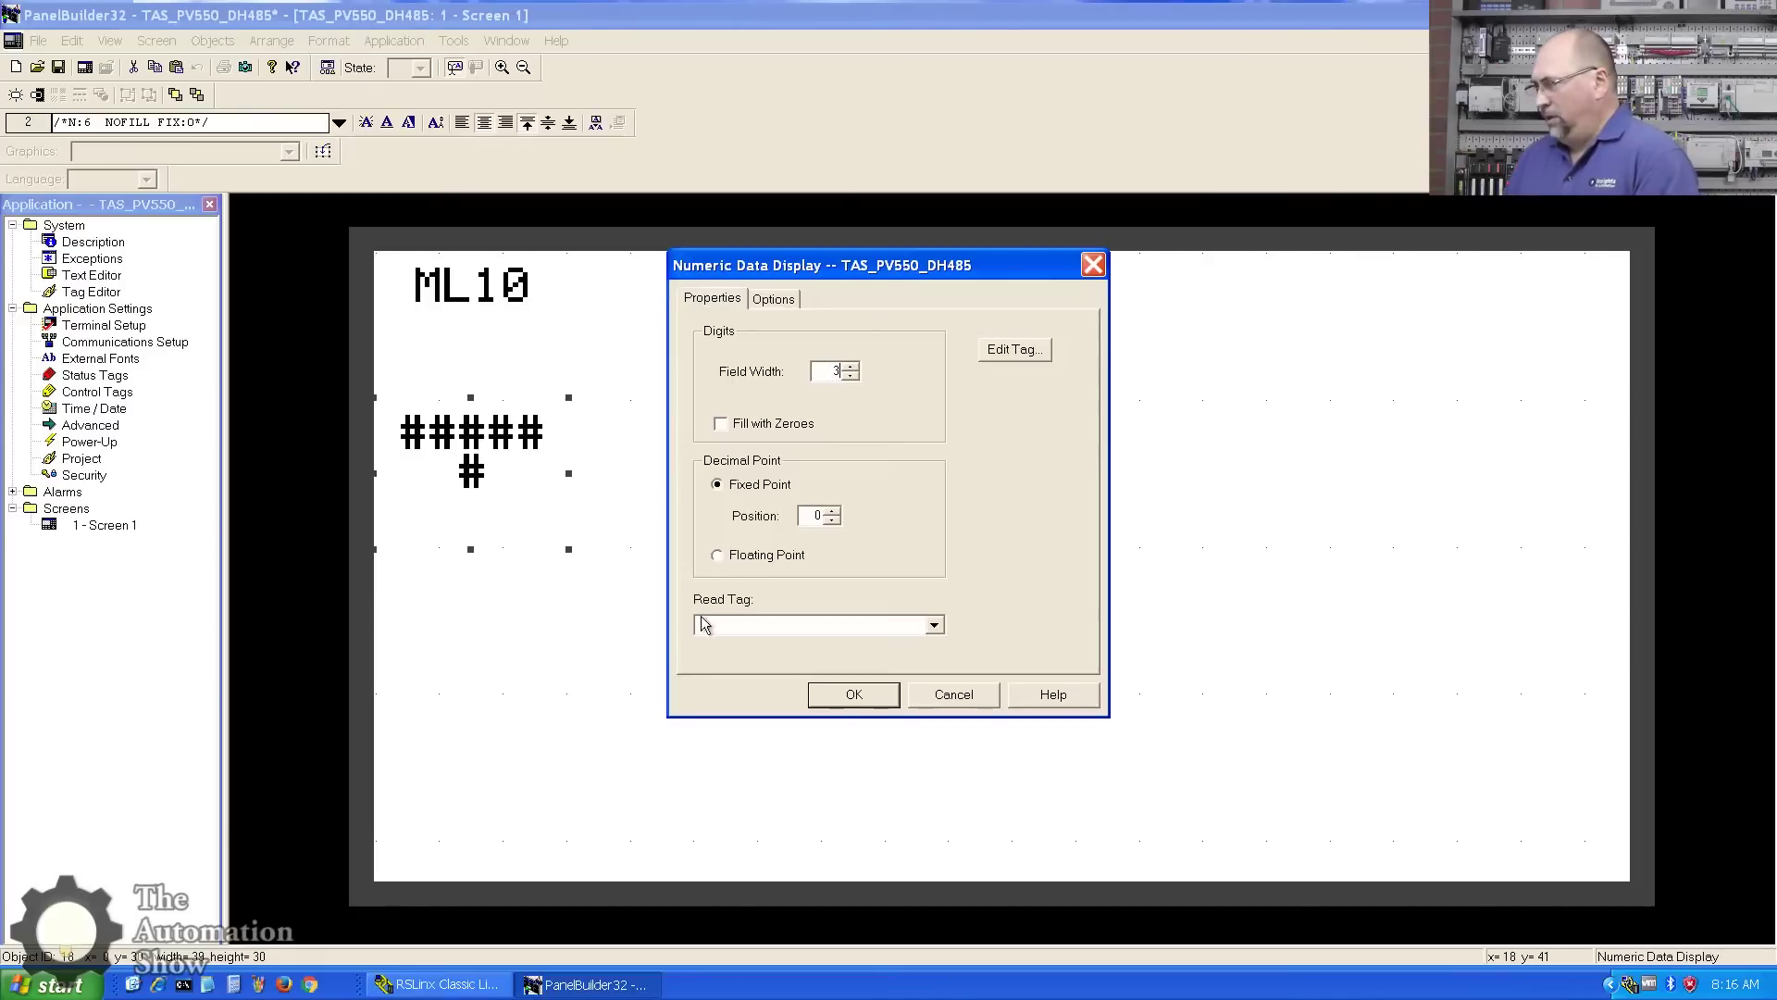
pyautogui.click(934, 626)
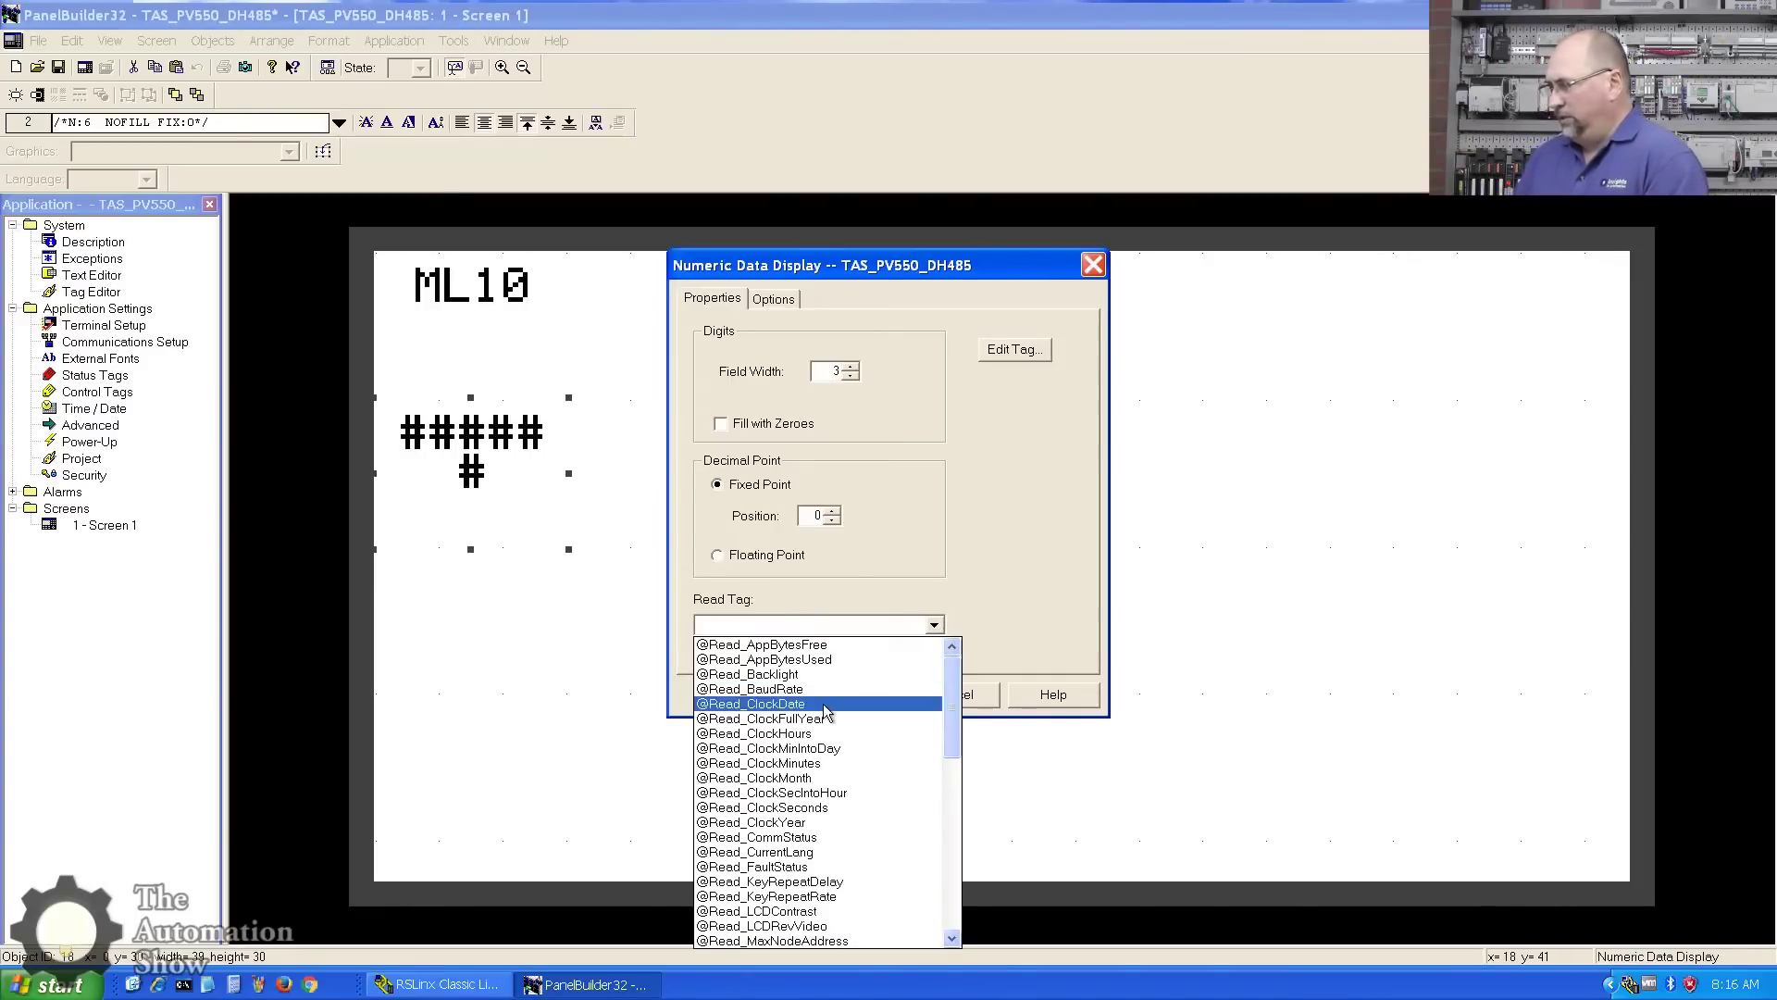
pyautogui.scroll(-2, 831, 719)
pyautogui.scroll(-5, 830, 720)
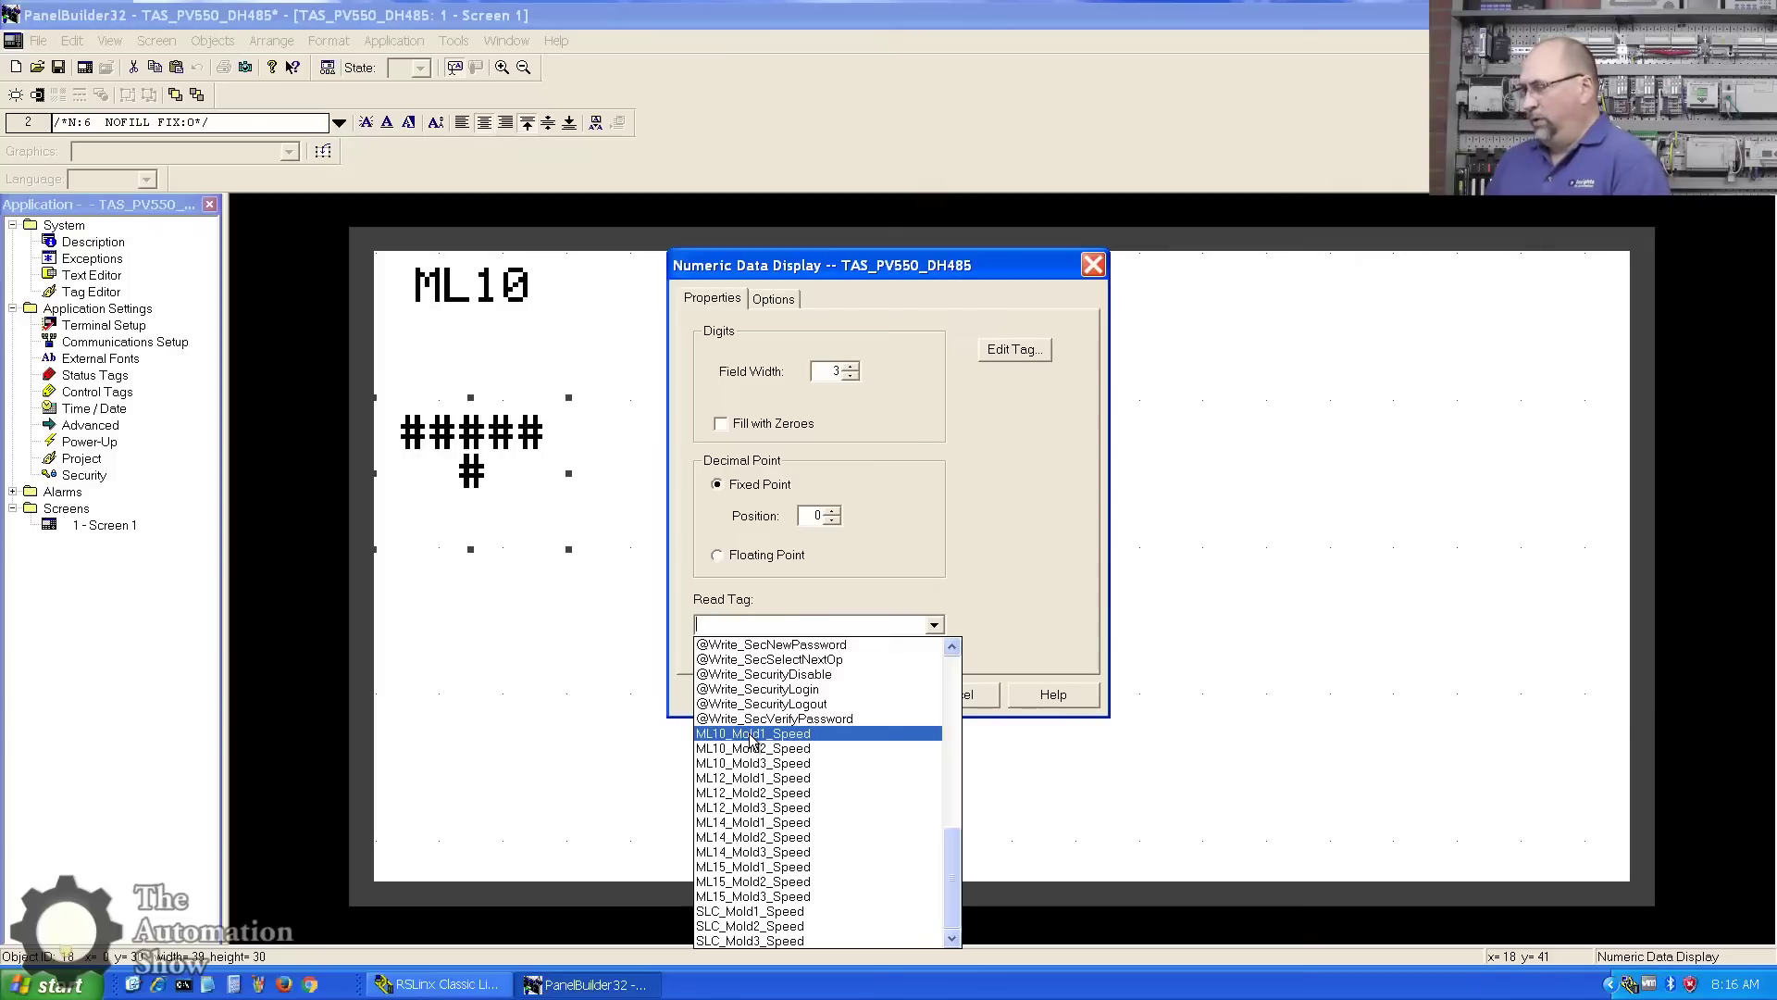
pyautogui.click(752, 735)
pyautogui.click(853, 696)
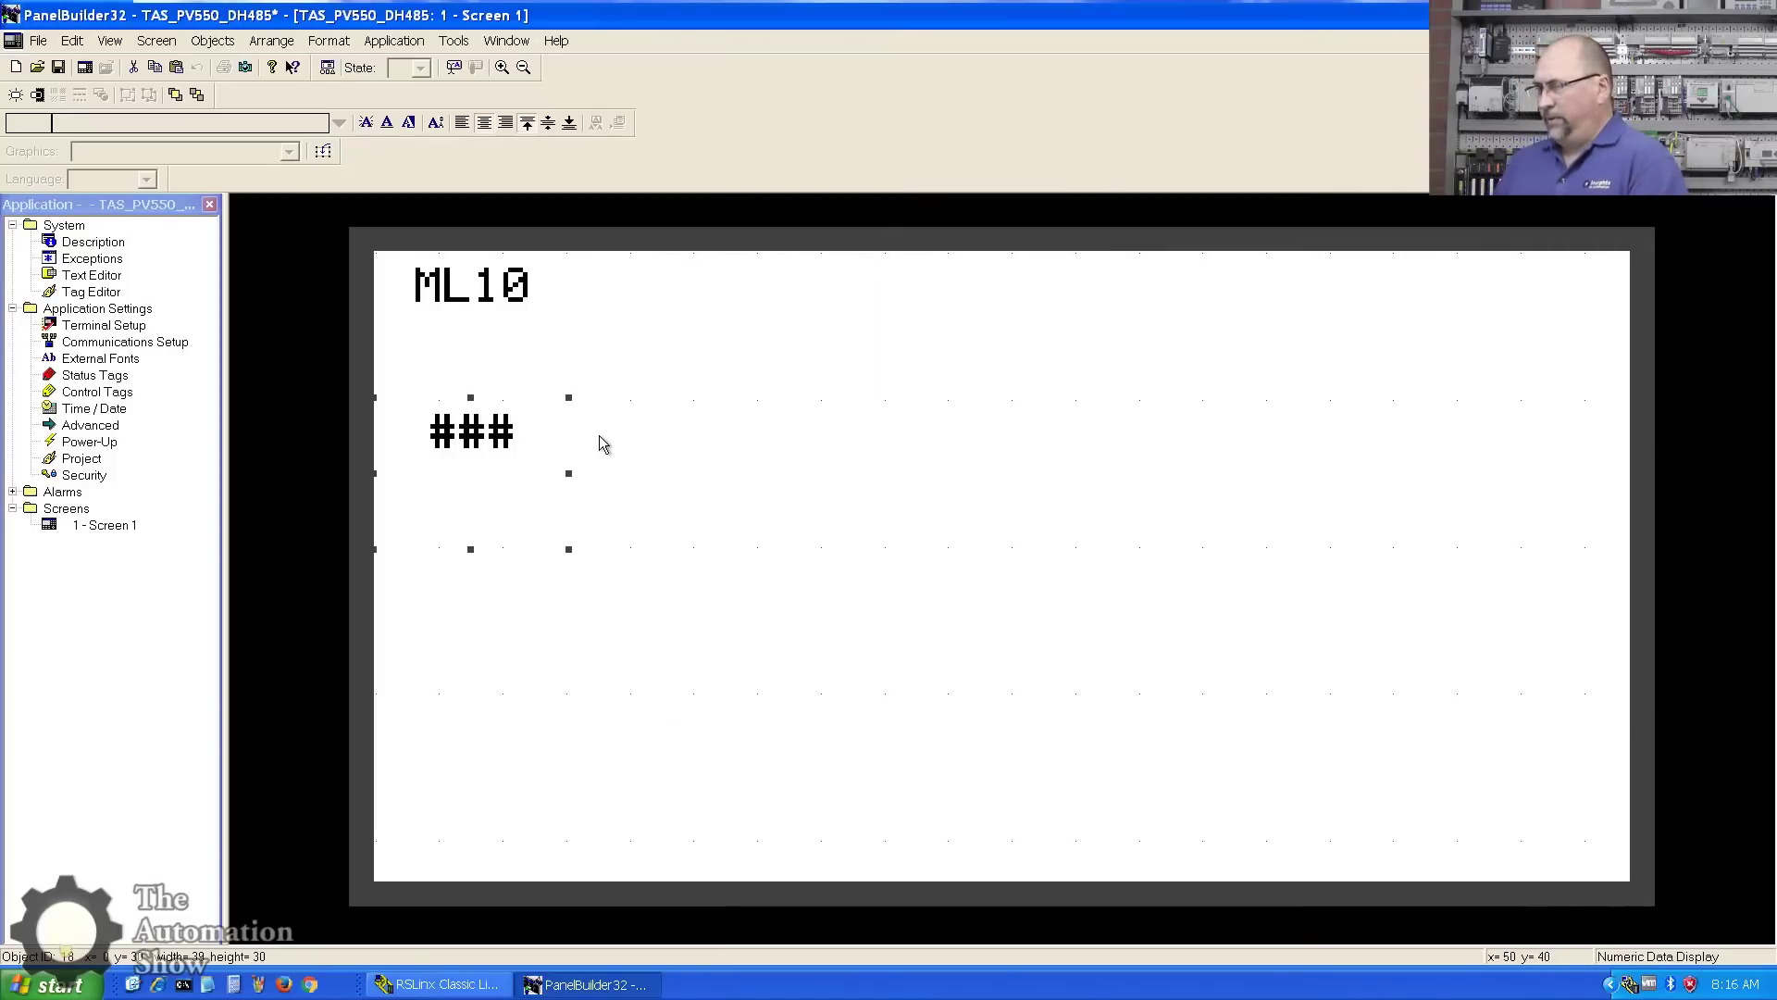
# Step: Copy the speed display just below and set the copy's Read Tag to ML10_Mold2_Speed
pyautogui.moveTo(529, 429); pyautogui.dragTo(434, 569)
pyautogui.doubleClick(434, 569)
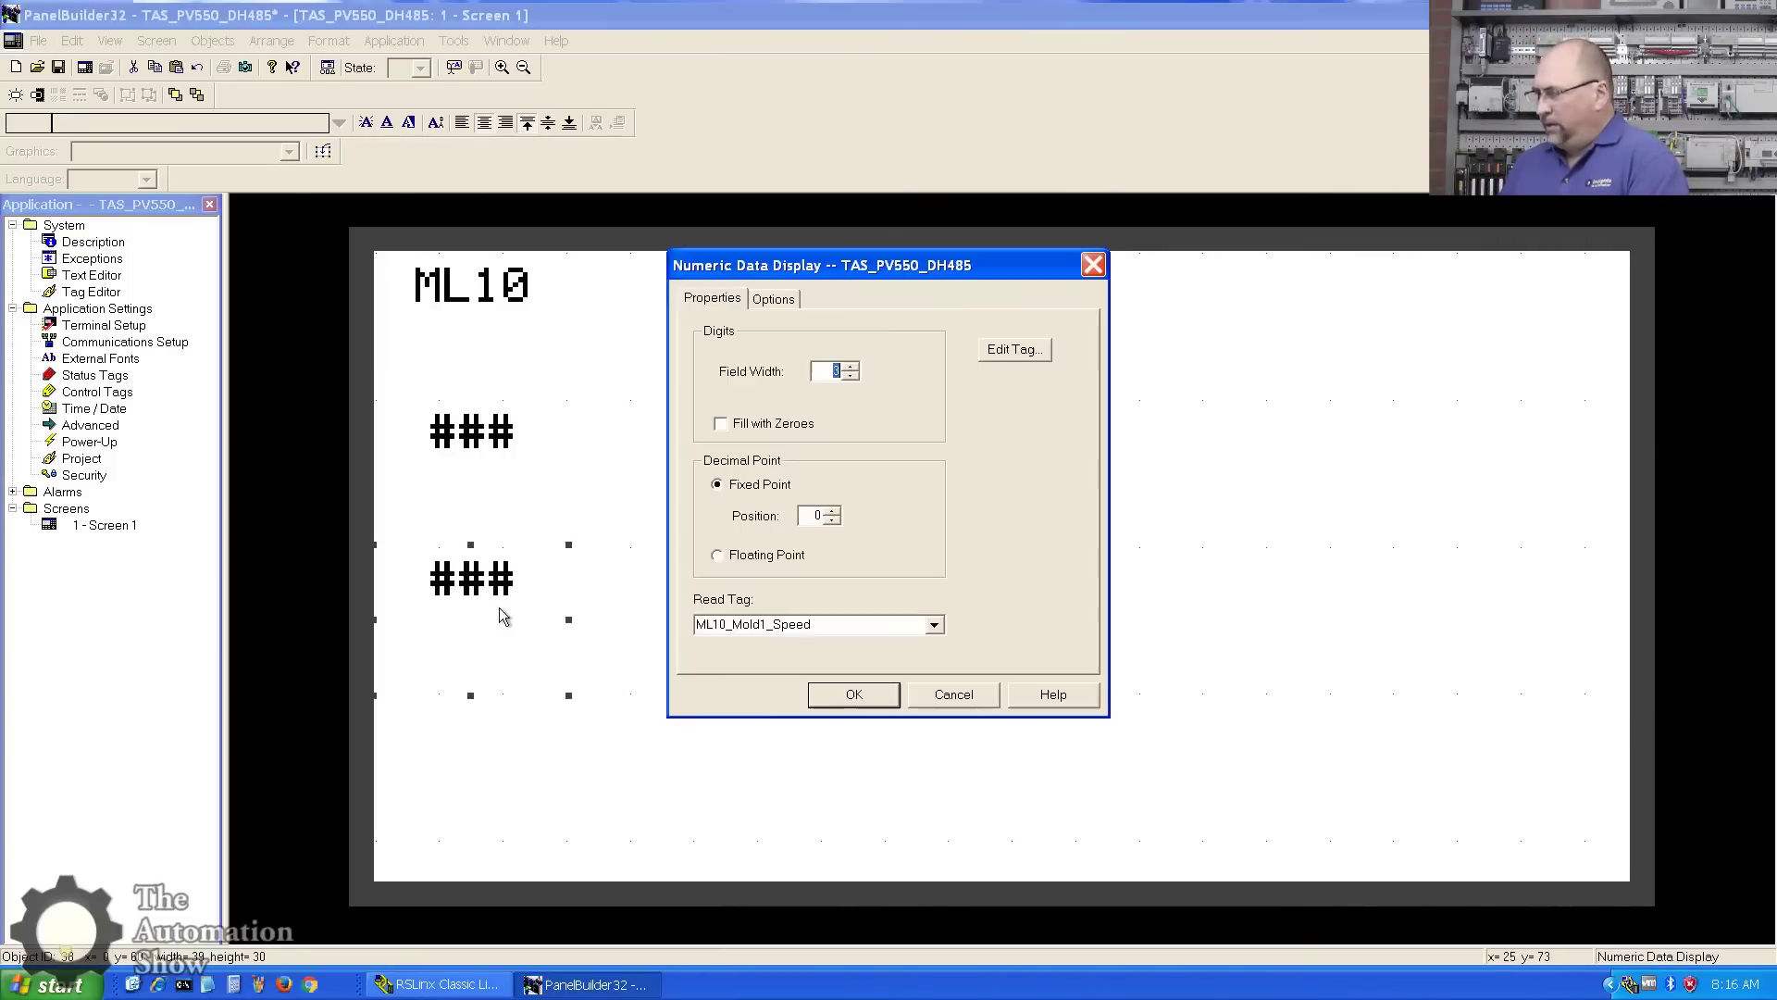
pyautogui.click(934, 625)
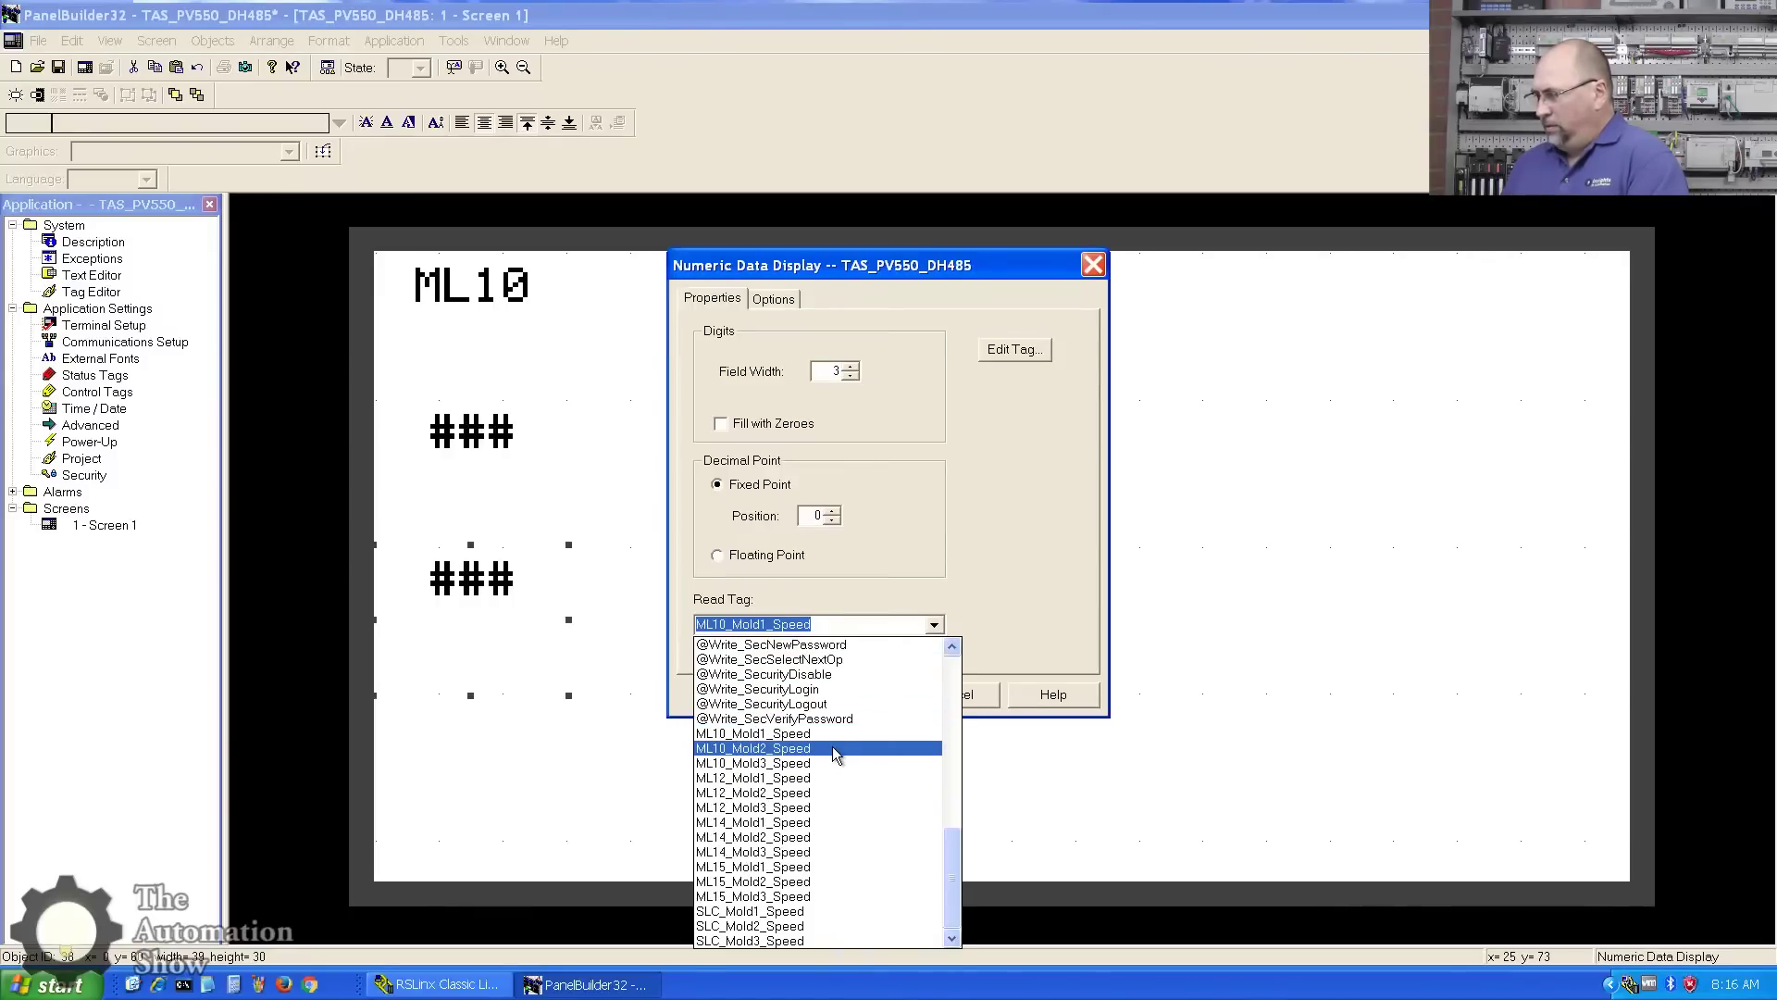
pyautogui.click(831, 746)
pyautogui.click(880, 700)
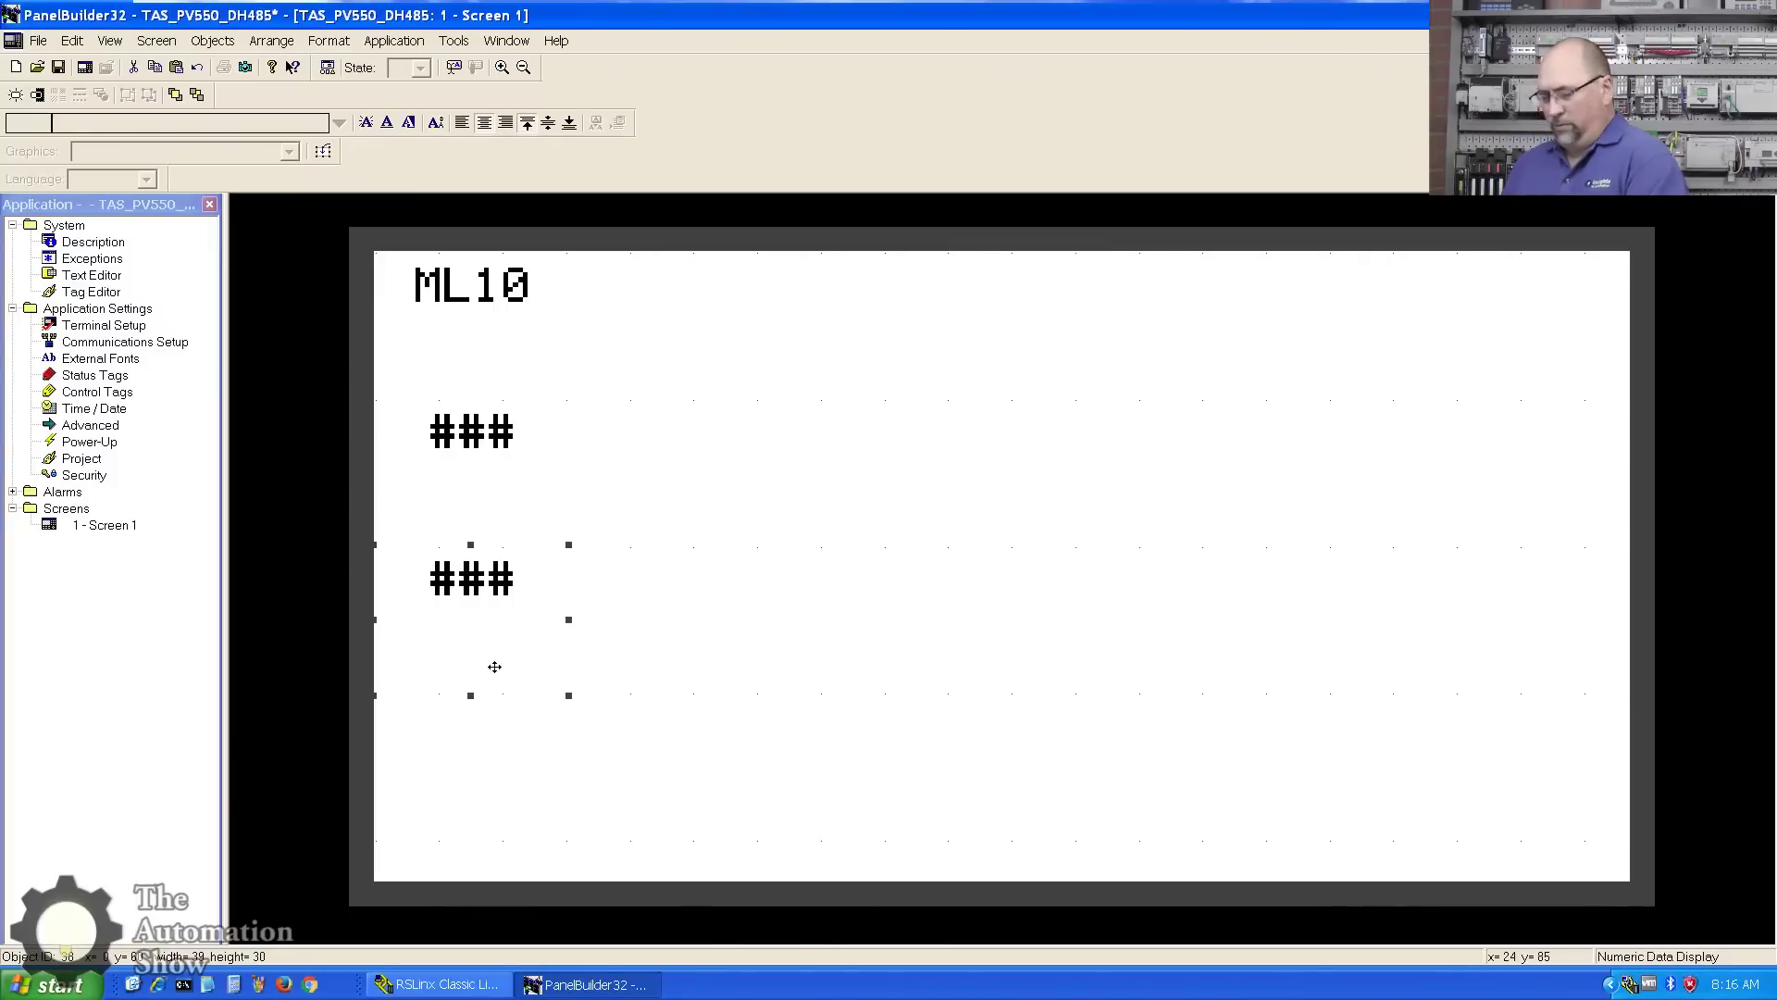
# Step: Paste a third display below the second and set its Read Tag to ML10_Mold3_Speed
pyautogui.hotkey('ctrl', 'v')
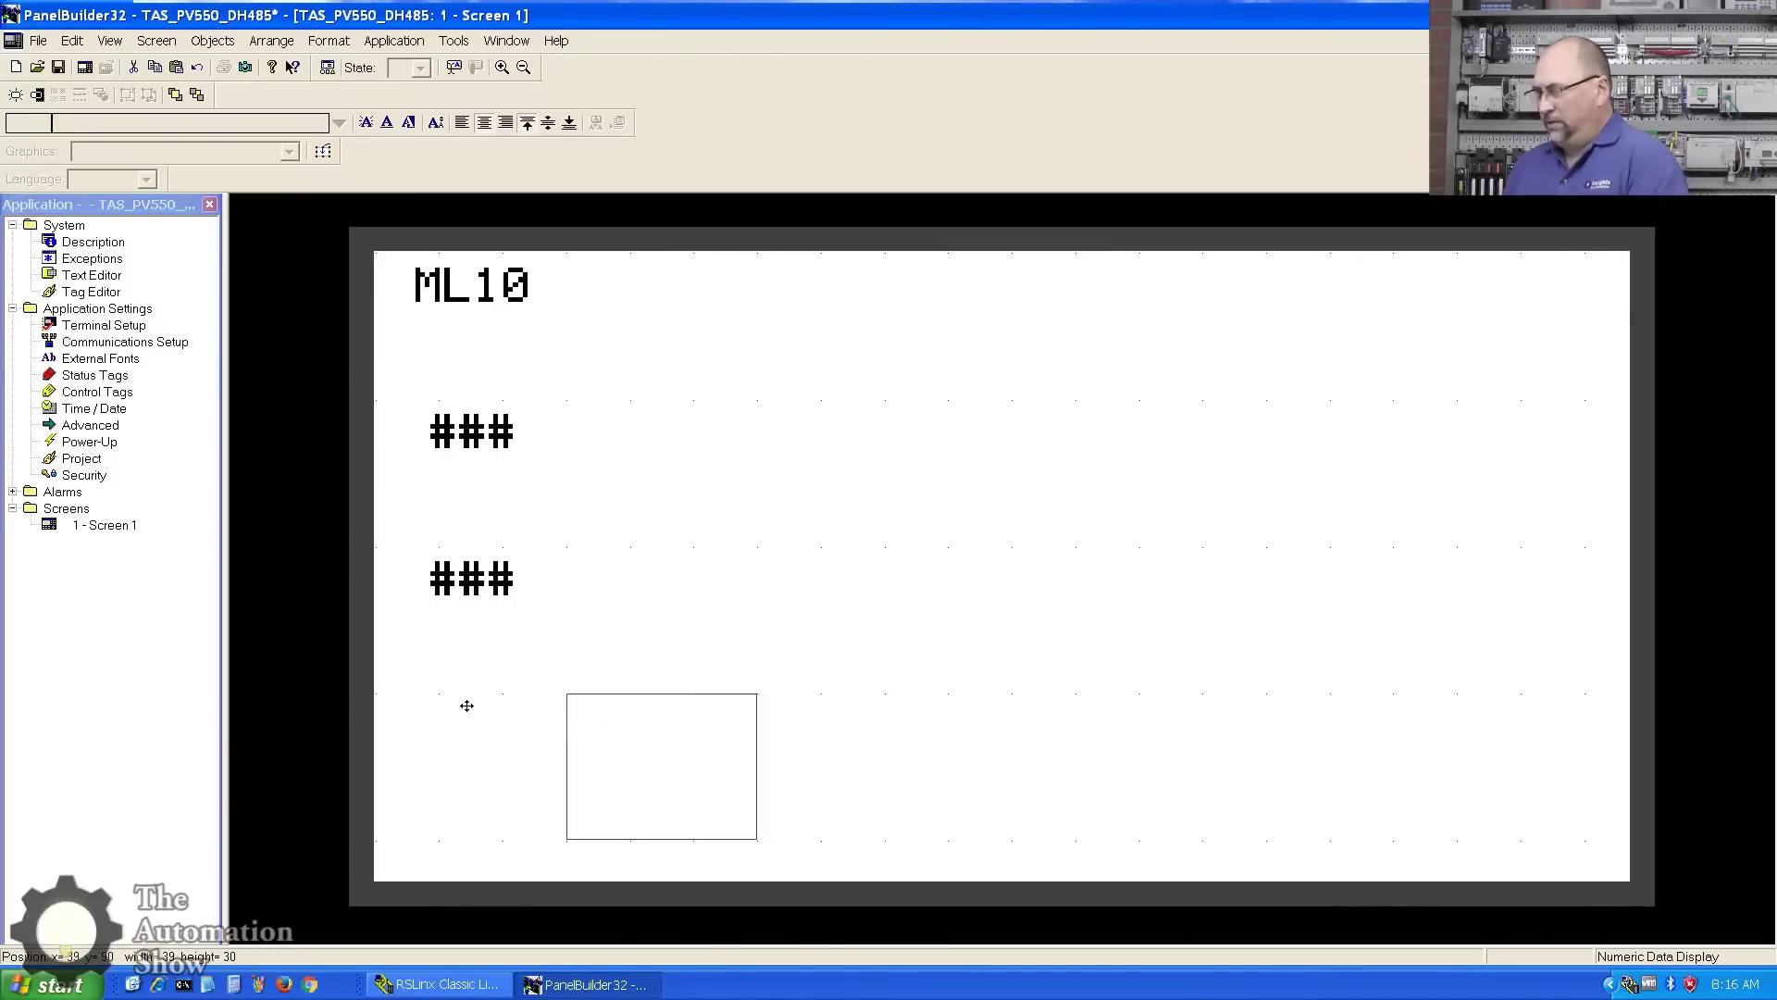
pyautogui.click(384, 685)
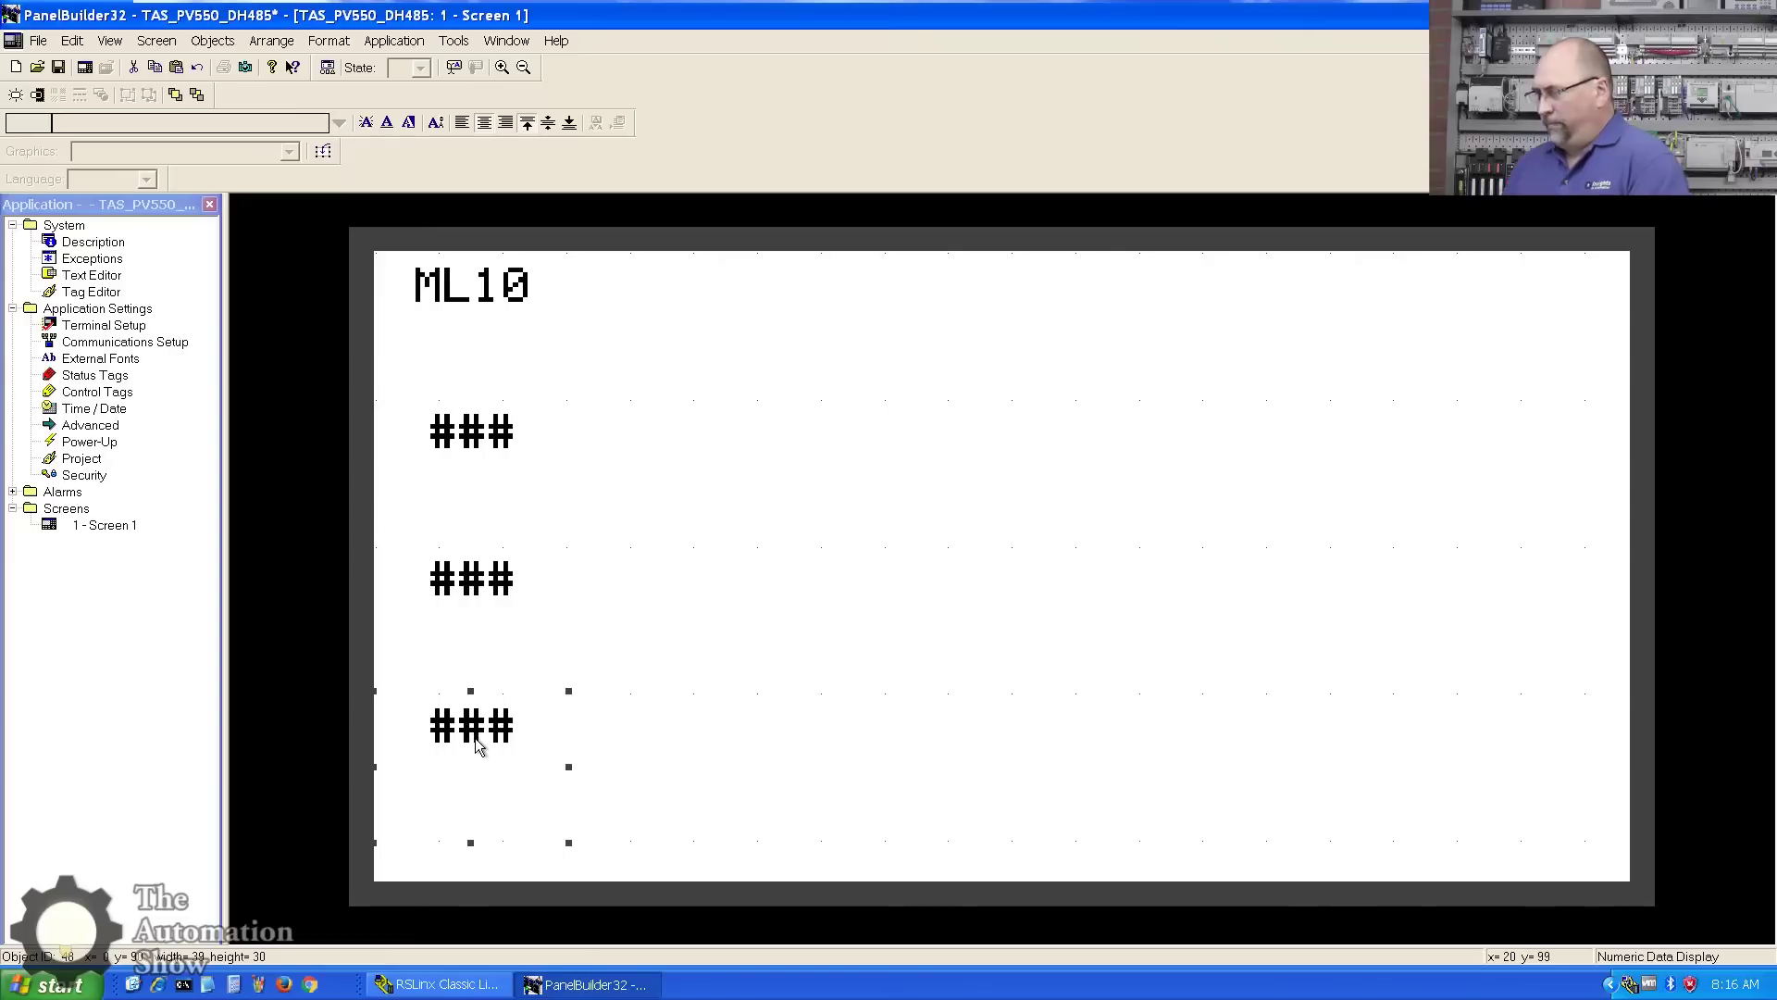
pyautogui.doubleClick(479, 746)
pyautogui.click(934, 625)
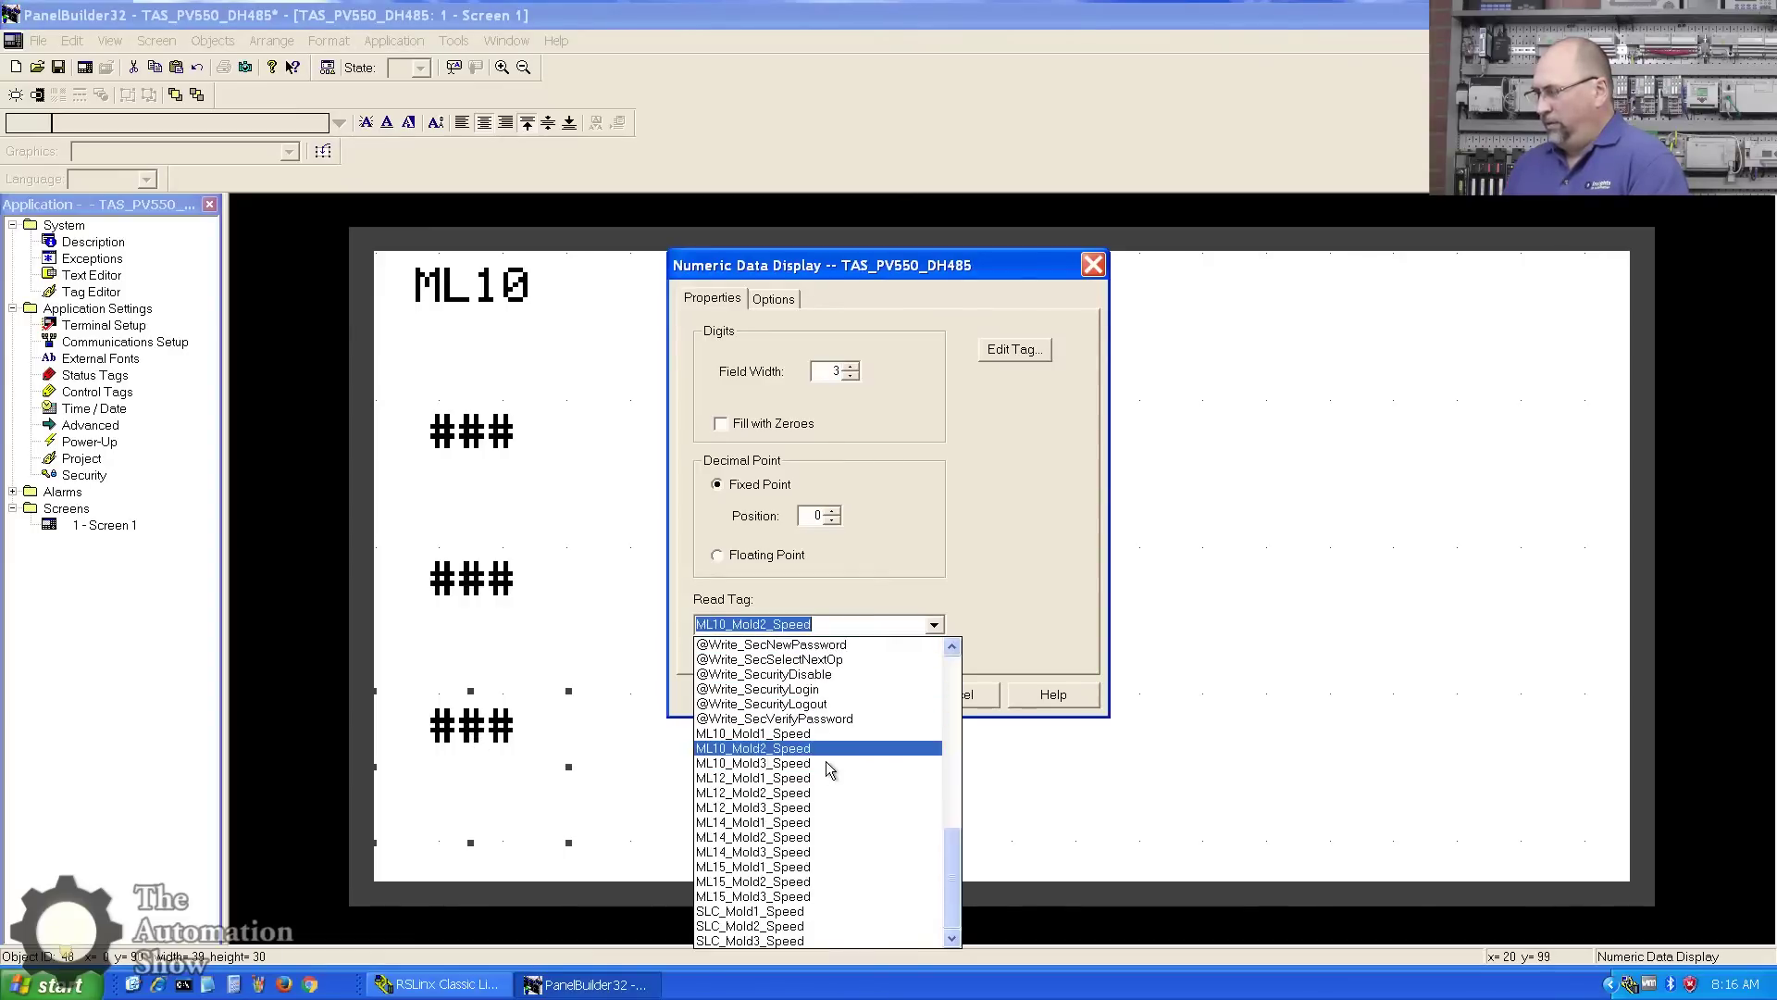
pyautogui.click(831, 765)
pyautogui.click(853, 695)
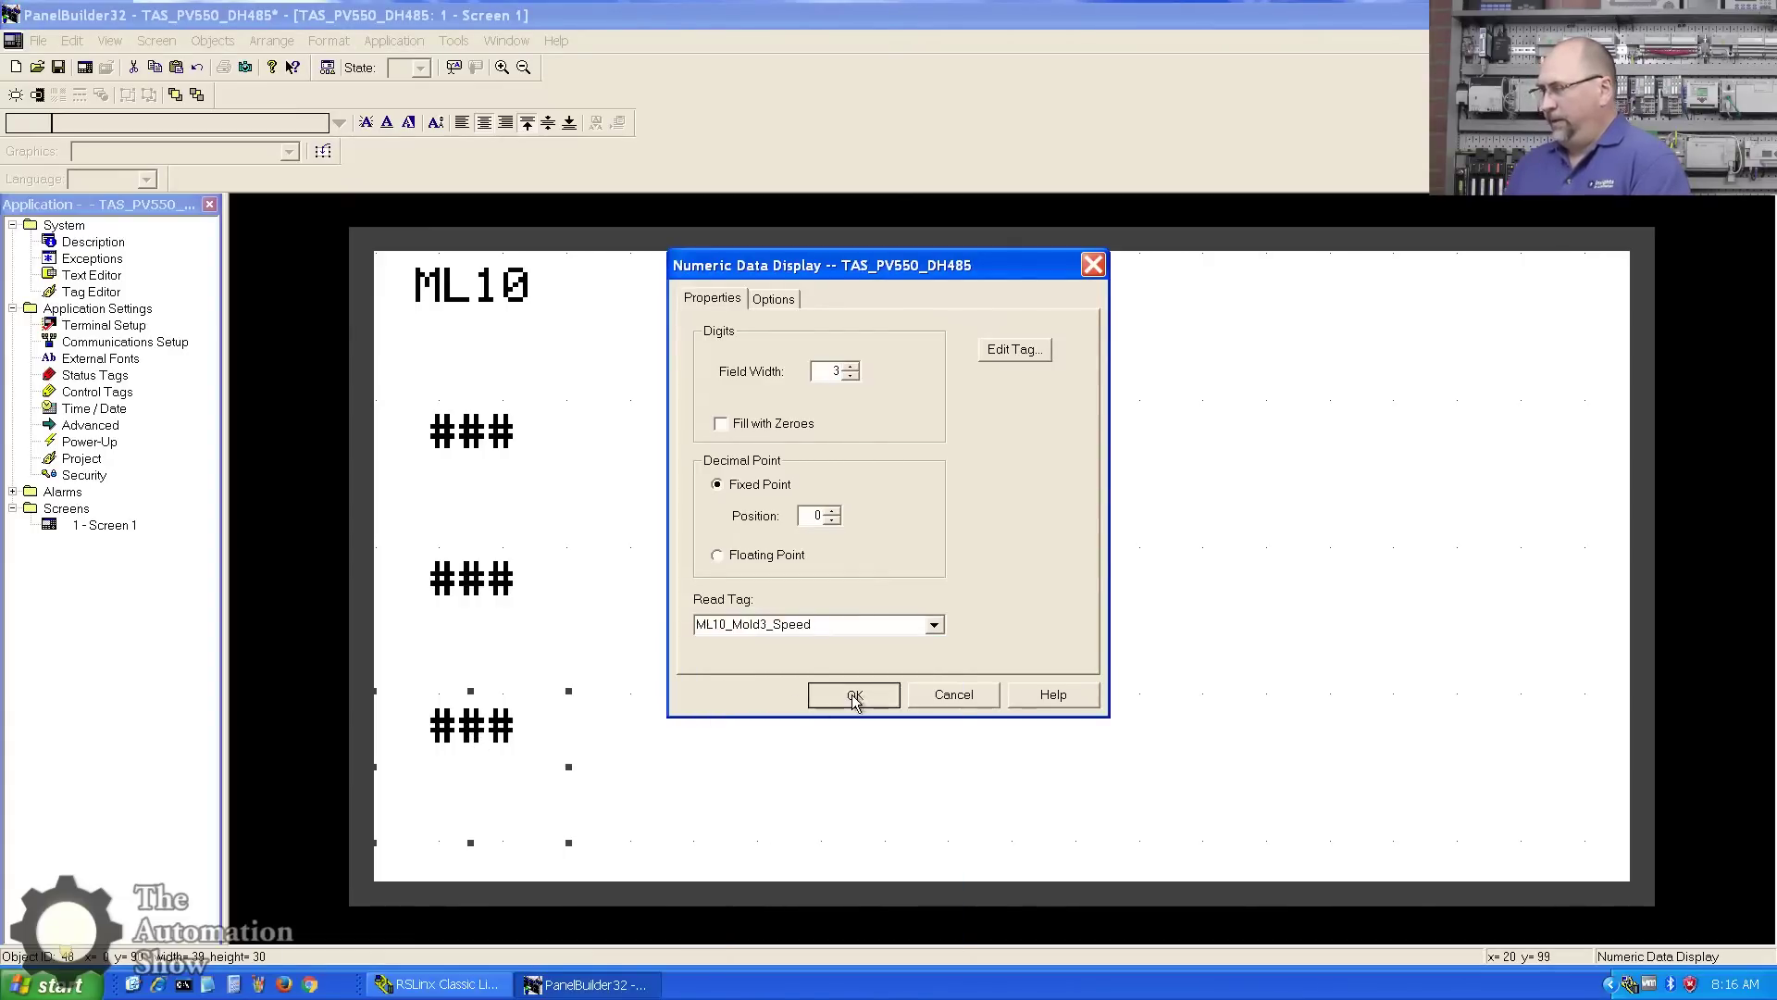
pyautogui.click(733, 691)
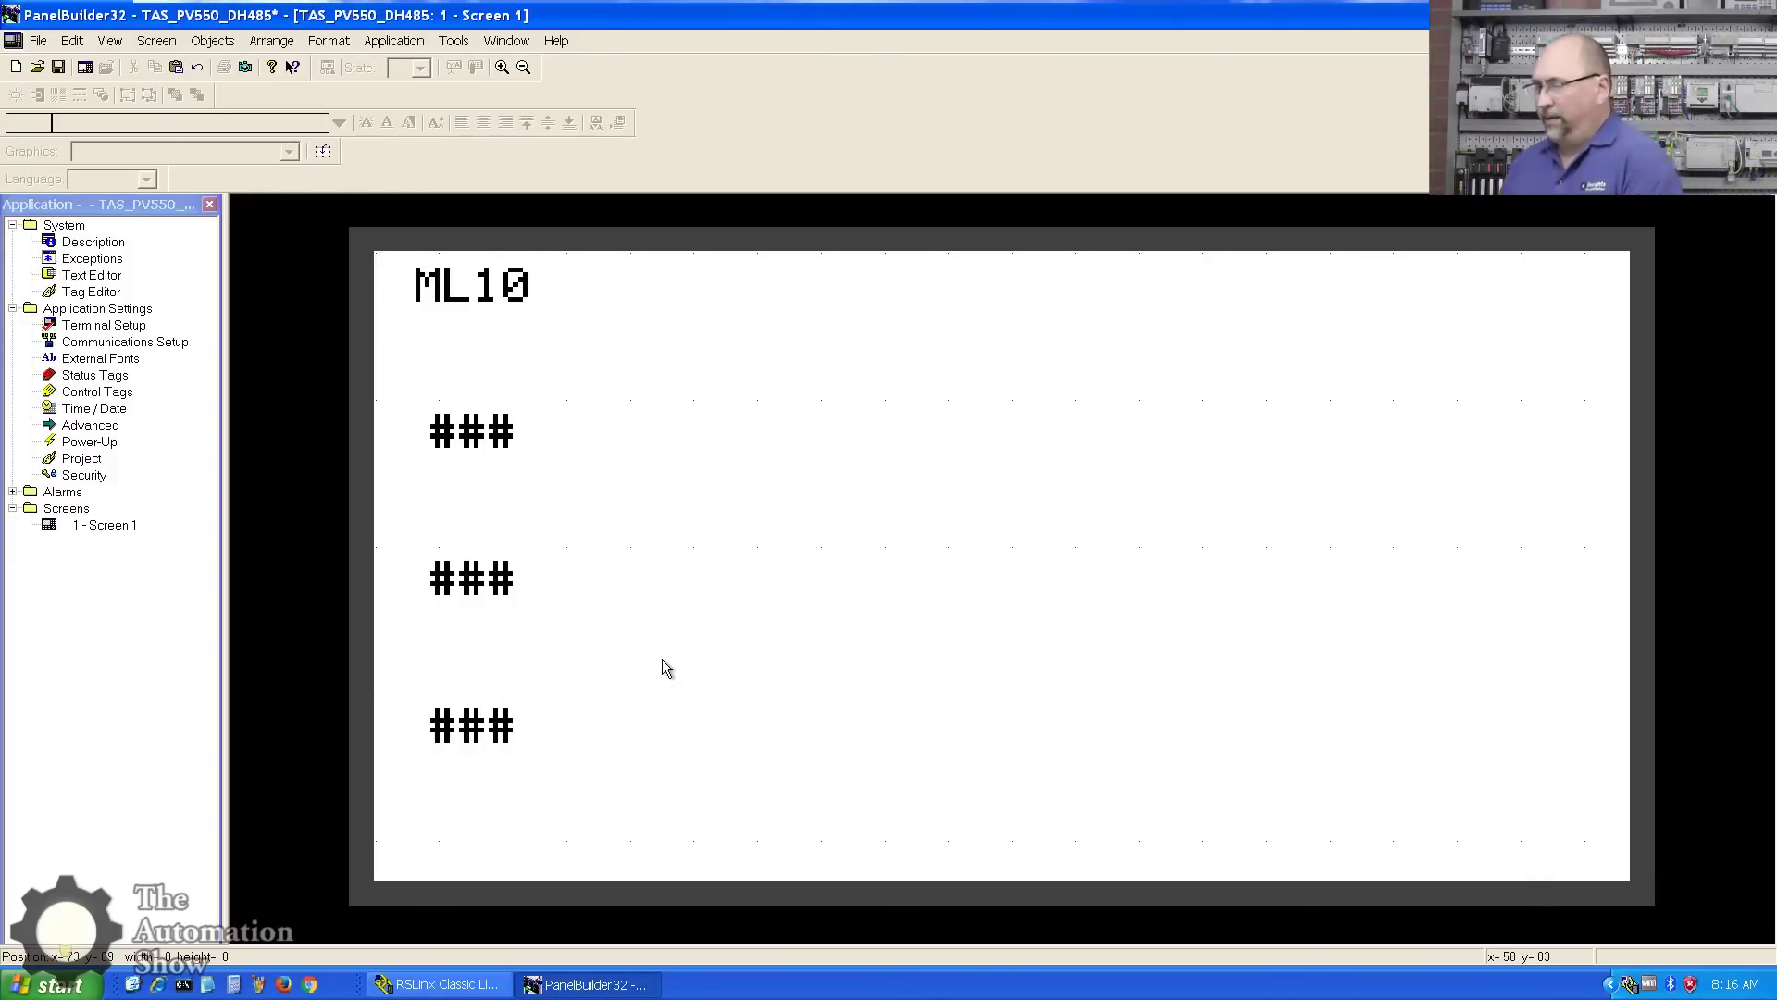
# Step: Paste copies of the ML10 column across the screen and rename a copied column label
pyautogui.hotkey('ctrl', 'v')
pyautogui.hotkey('ctrl', 'v')
pyautogui.hotkey('ctrl', 'v')
pyautogui.hotkey('ctrl', 'v')
pyautogui.doubleClick(888, 287)
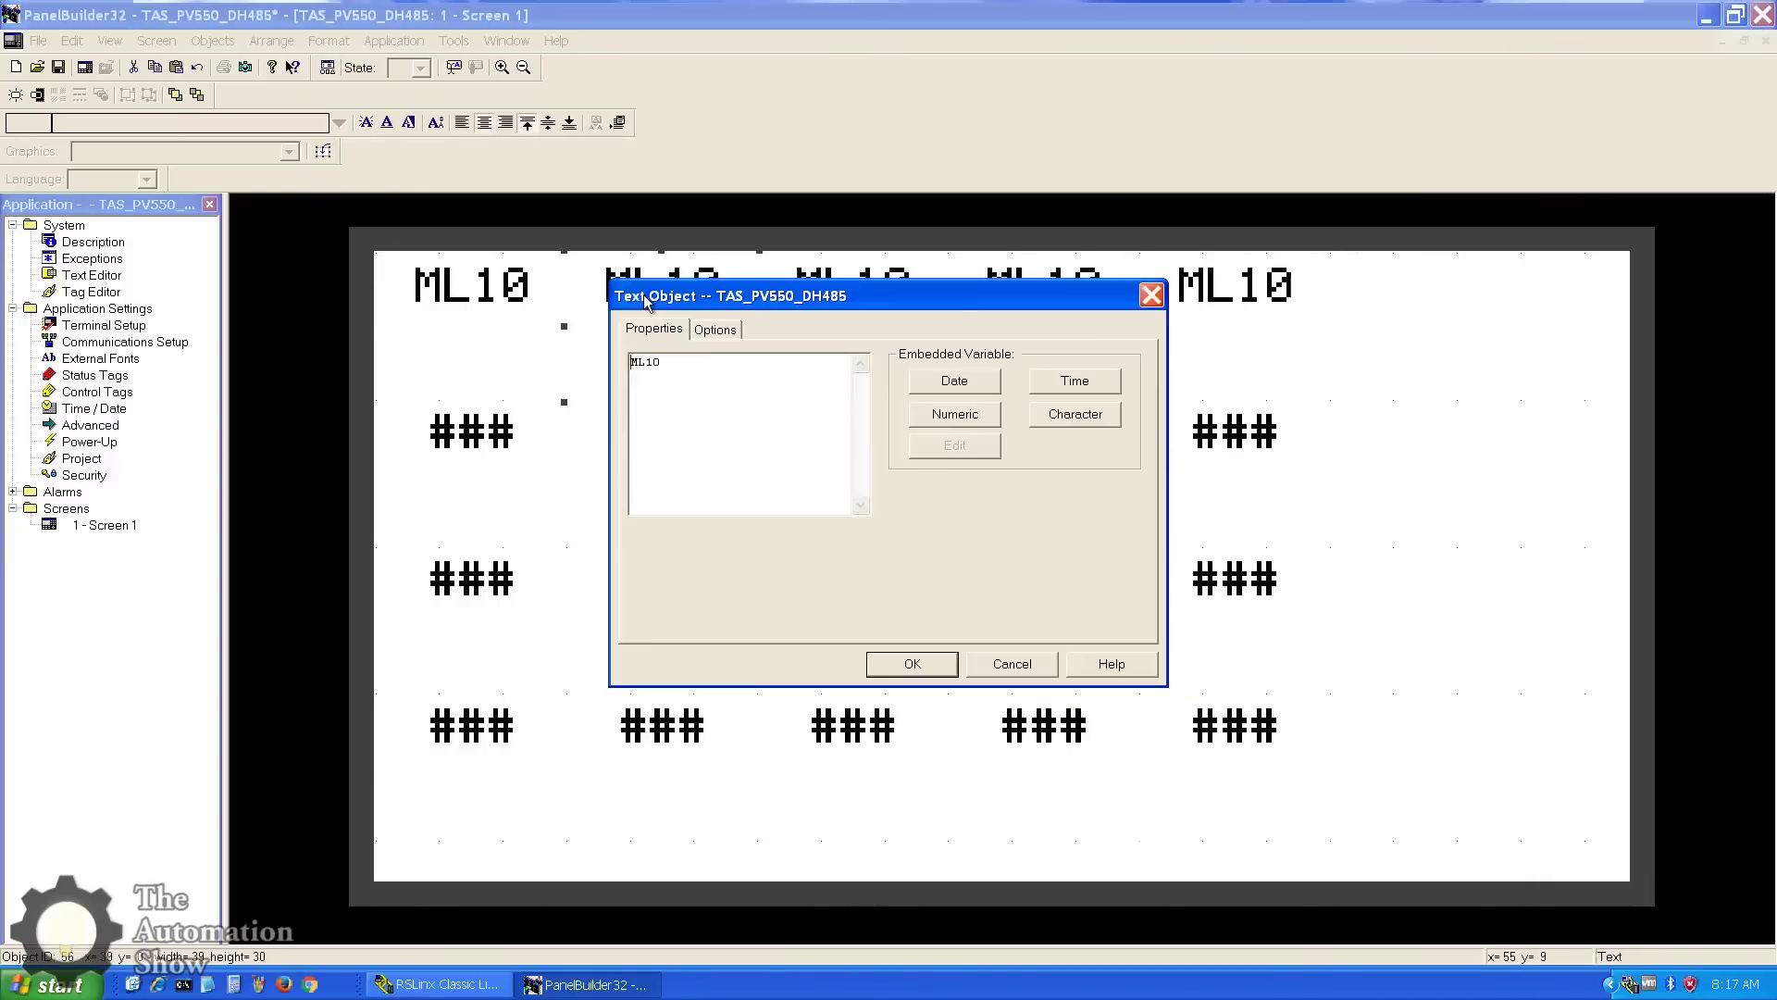
pyautogui.click(912, 663)
# Step: Set the Read Tags of the ML12, ML14 (ML14_Mold3_Speed) and SLC speed displays
pyautogui.doubleClick(661, 578)
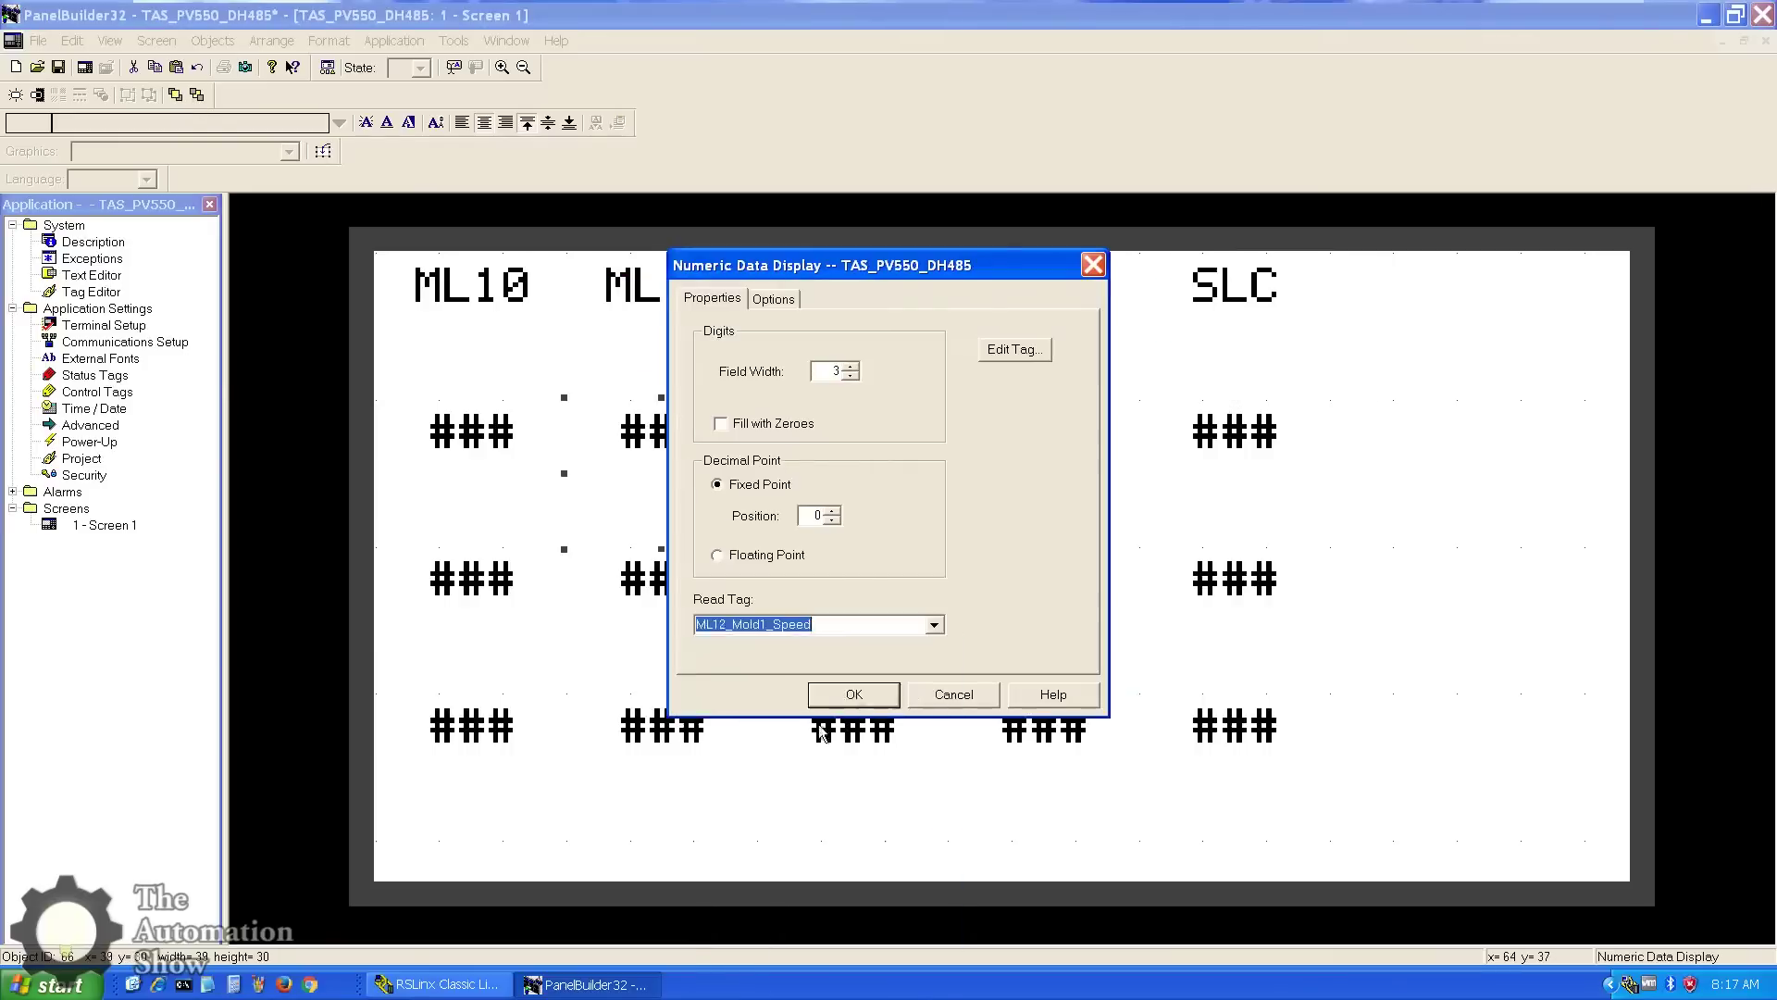
pyautogui.click(854, 696)
pyautogui.doubleClick(851, 729)
pyautogui.click(853, 694)
pyautogui.doubleClick(1234, 578)
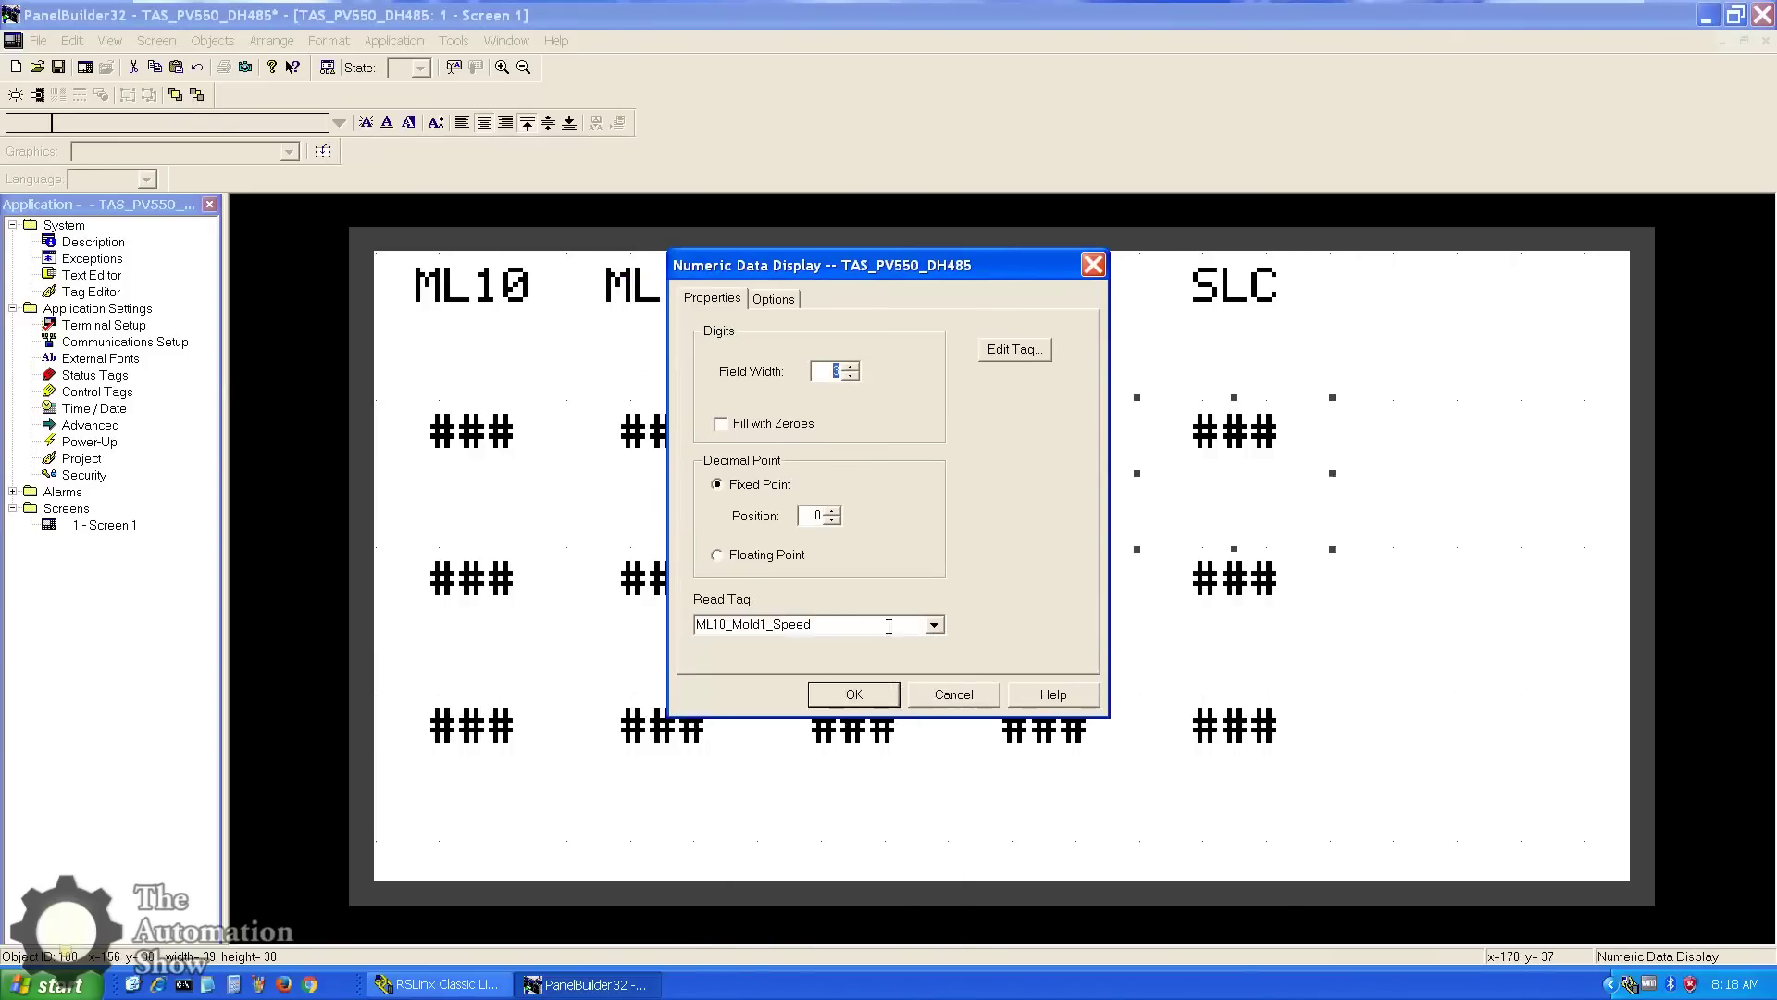
pyautogui.click(934, 624)
pyautogui.click(750, 911)
pyautogui.click(854, 694)
pyautogui.click(1415, 707)
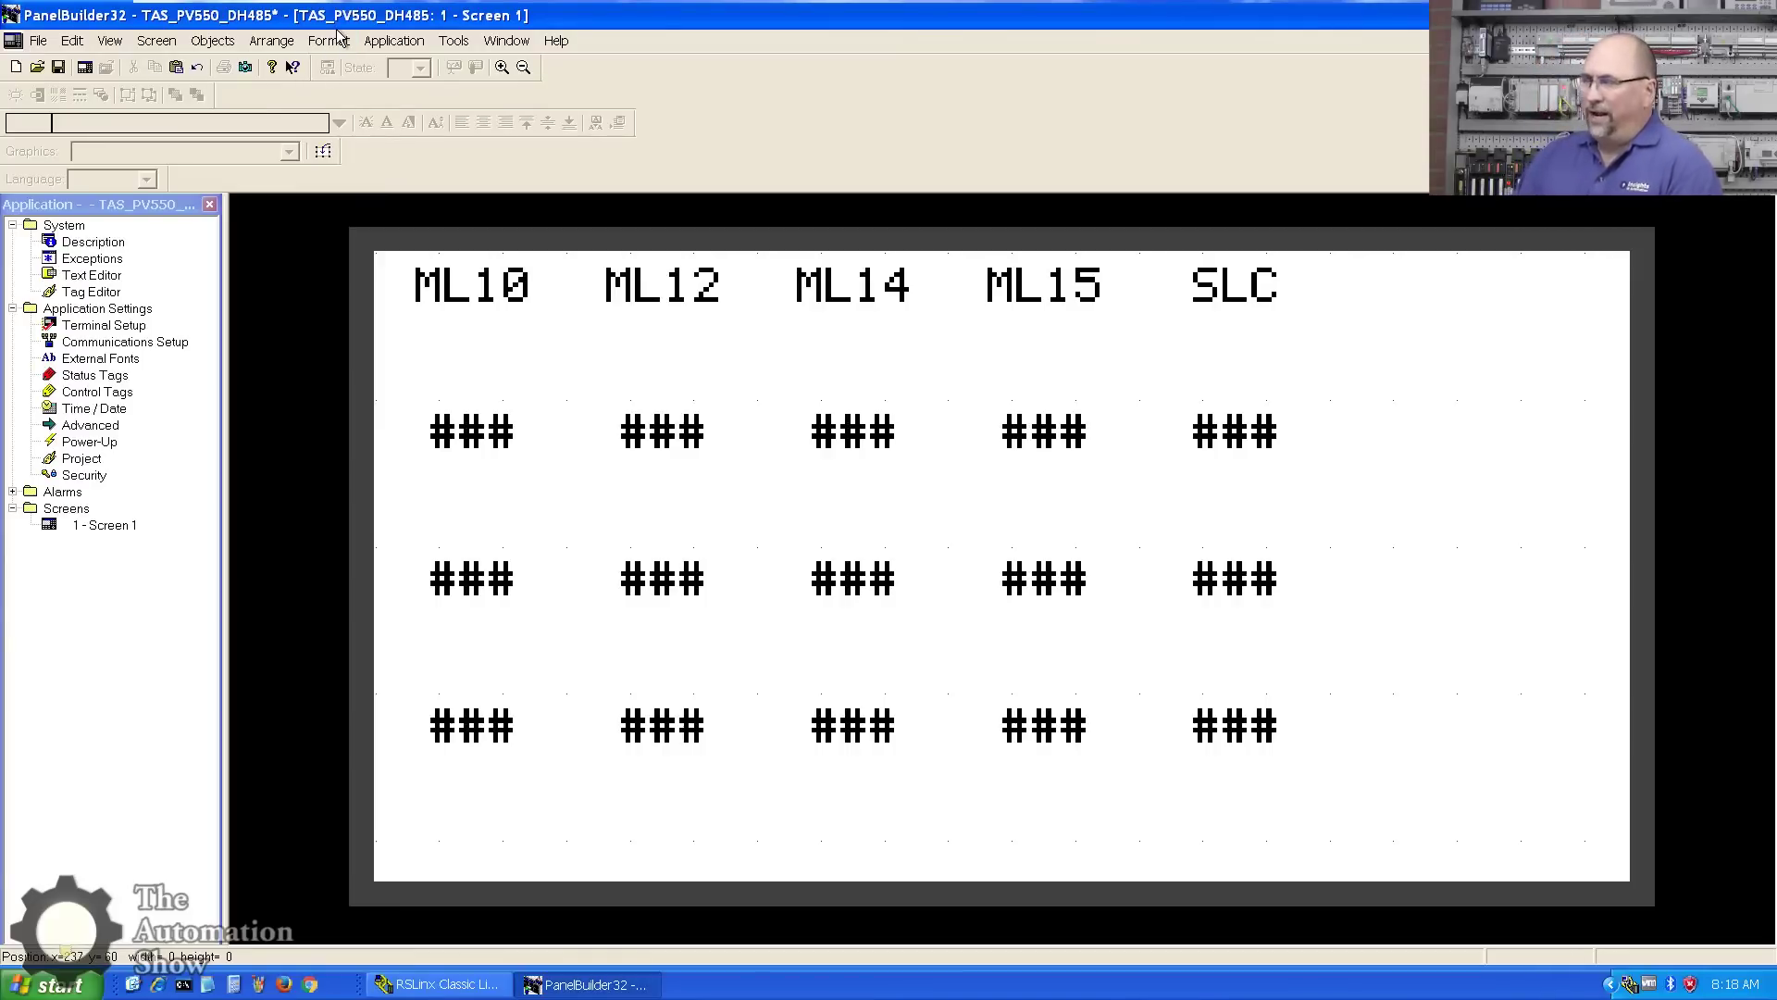
# Step: Add a Goto Config Screen selector button drawn in Screen 1's lower-right corner
pyautogui.click(215, 43)
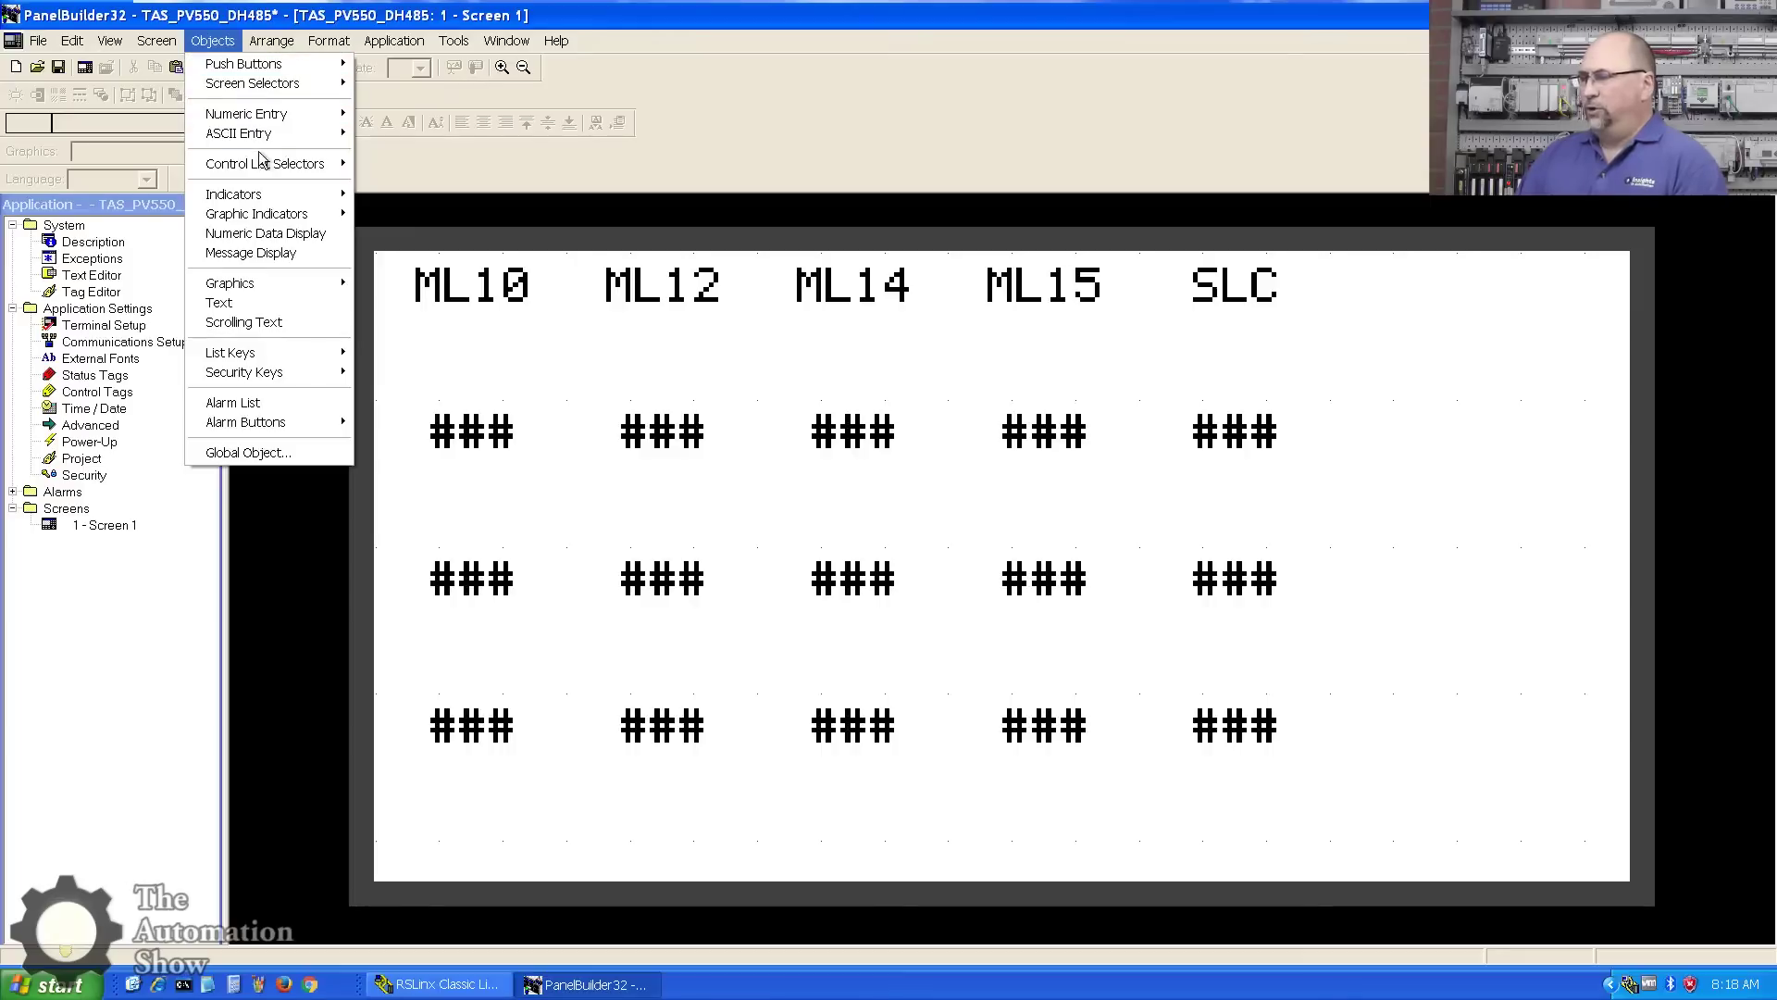
pyautogui.moveTo(292, 218)
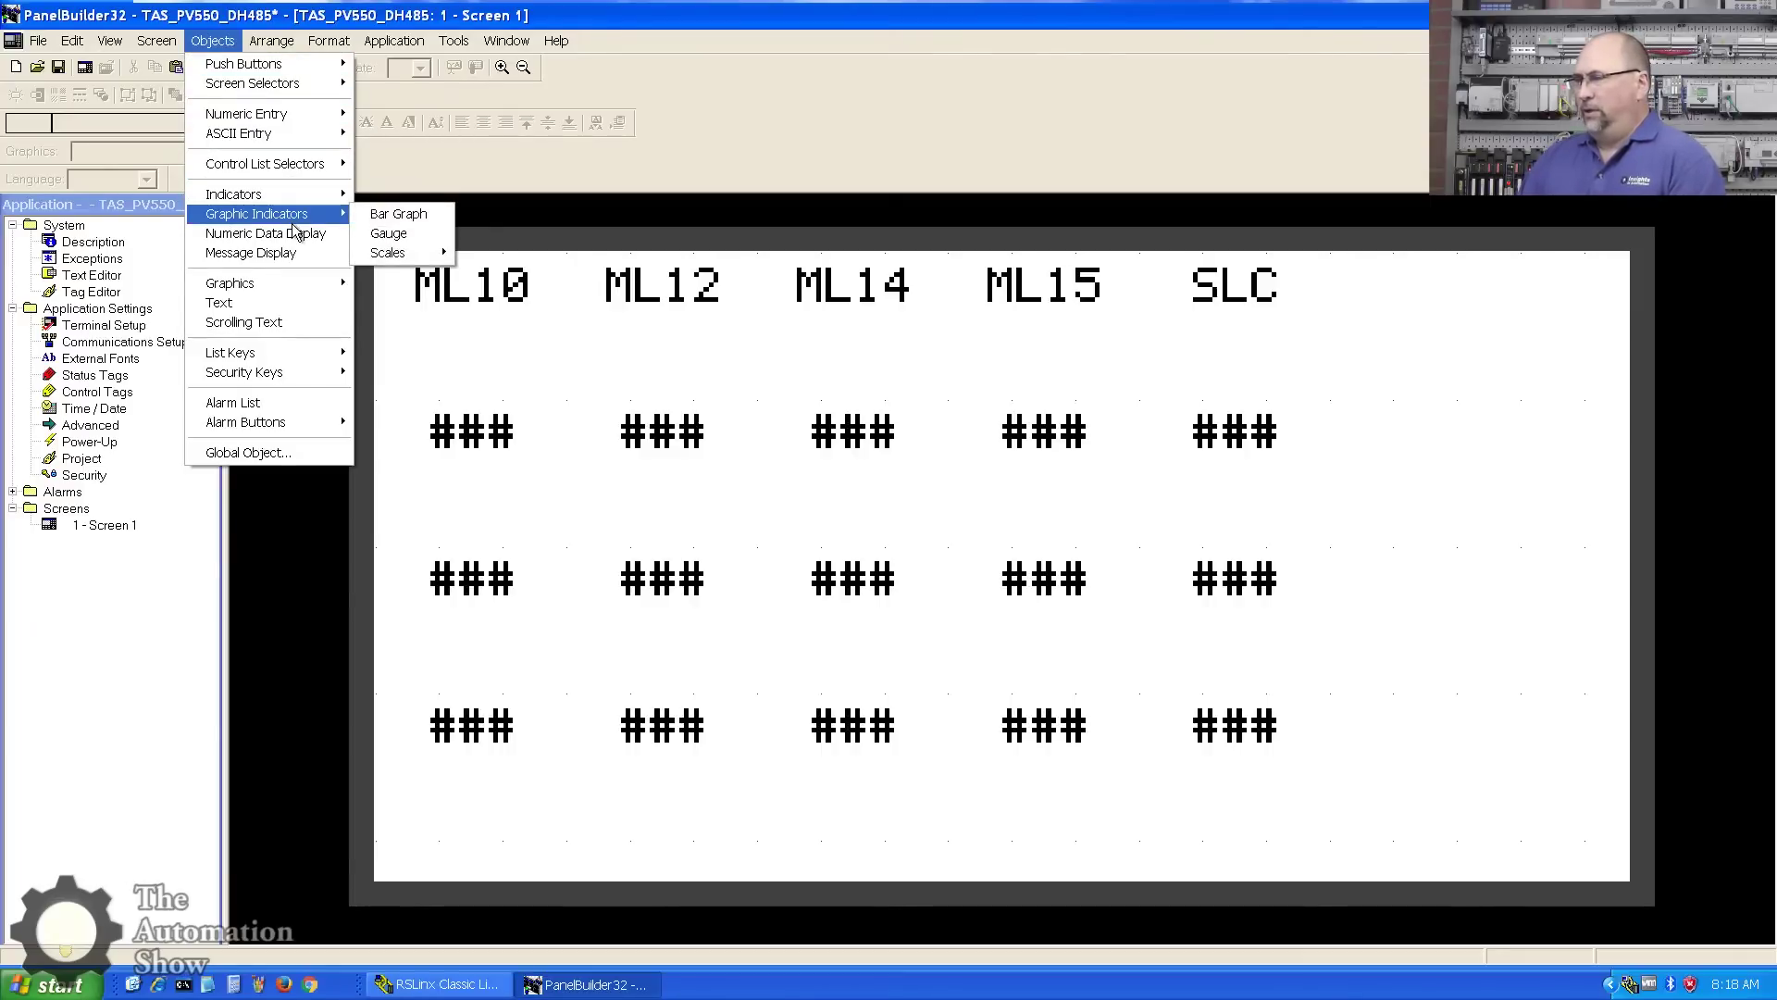
pyautogui.moveTo(314, 90)
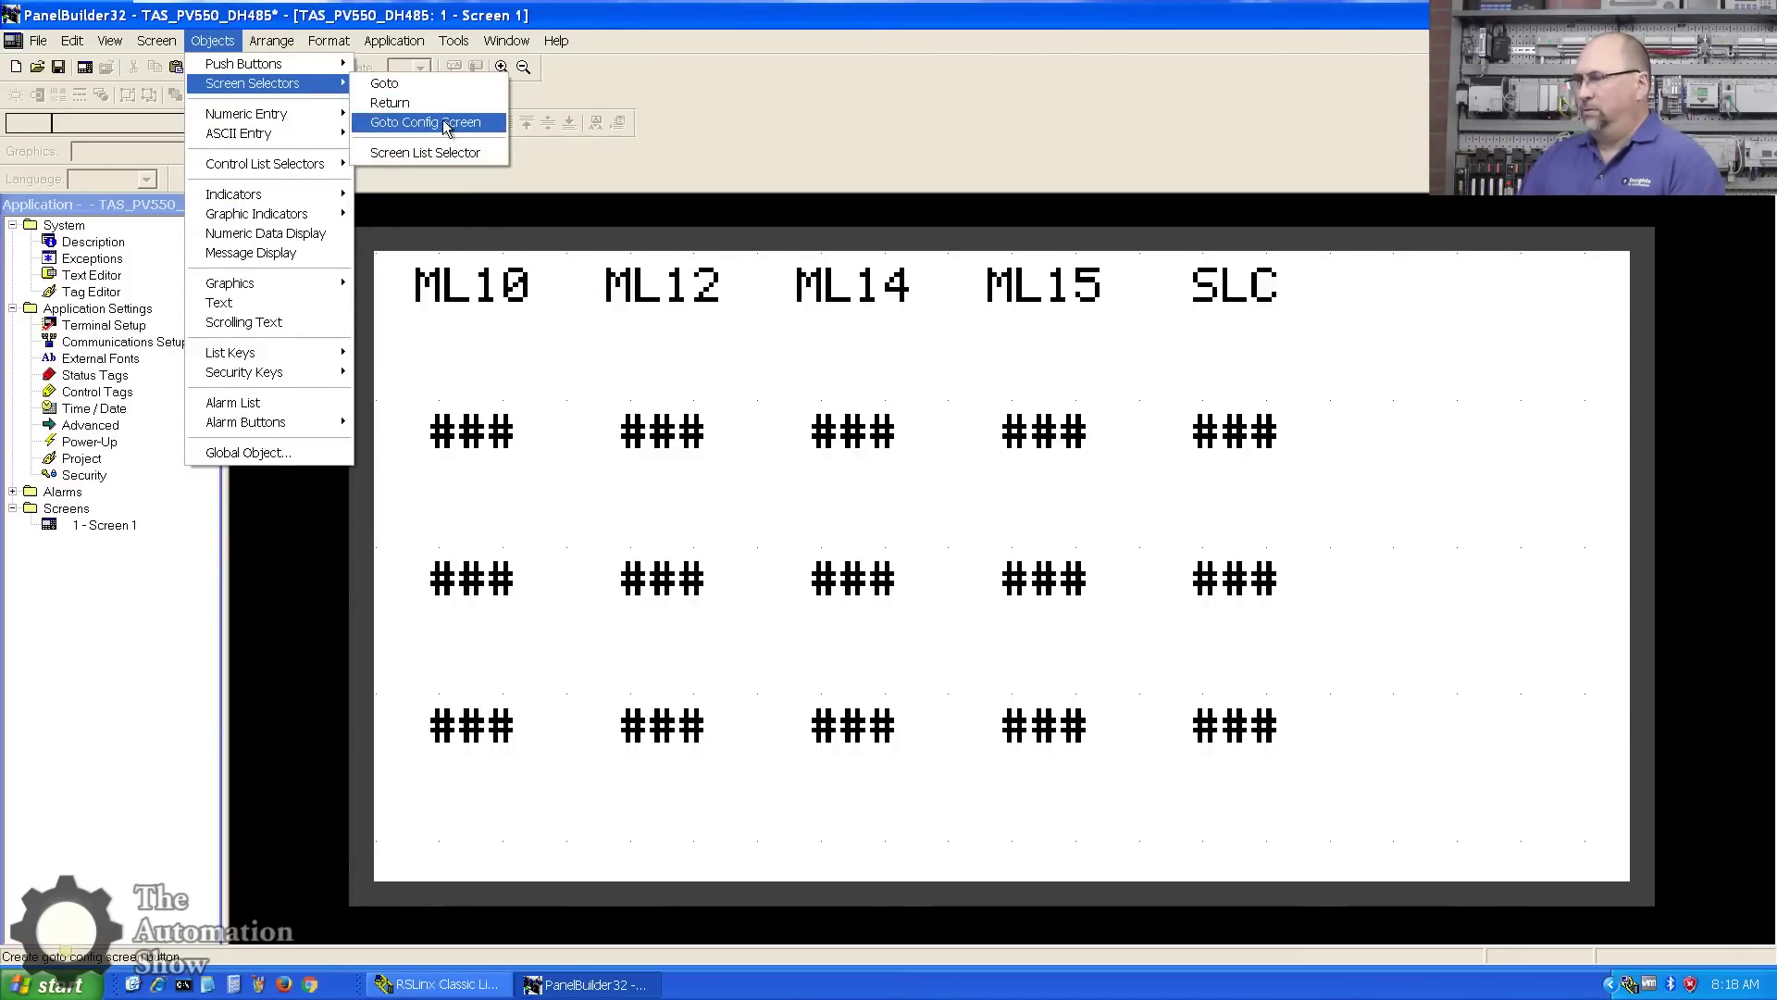
pyautogui.click(428, 122)
pyautogui.moveTo(1393, 722); pyautogui.dragTo(1634, 892)
pyautogui.click(1583, 608)
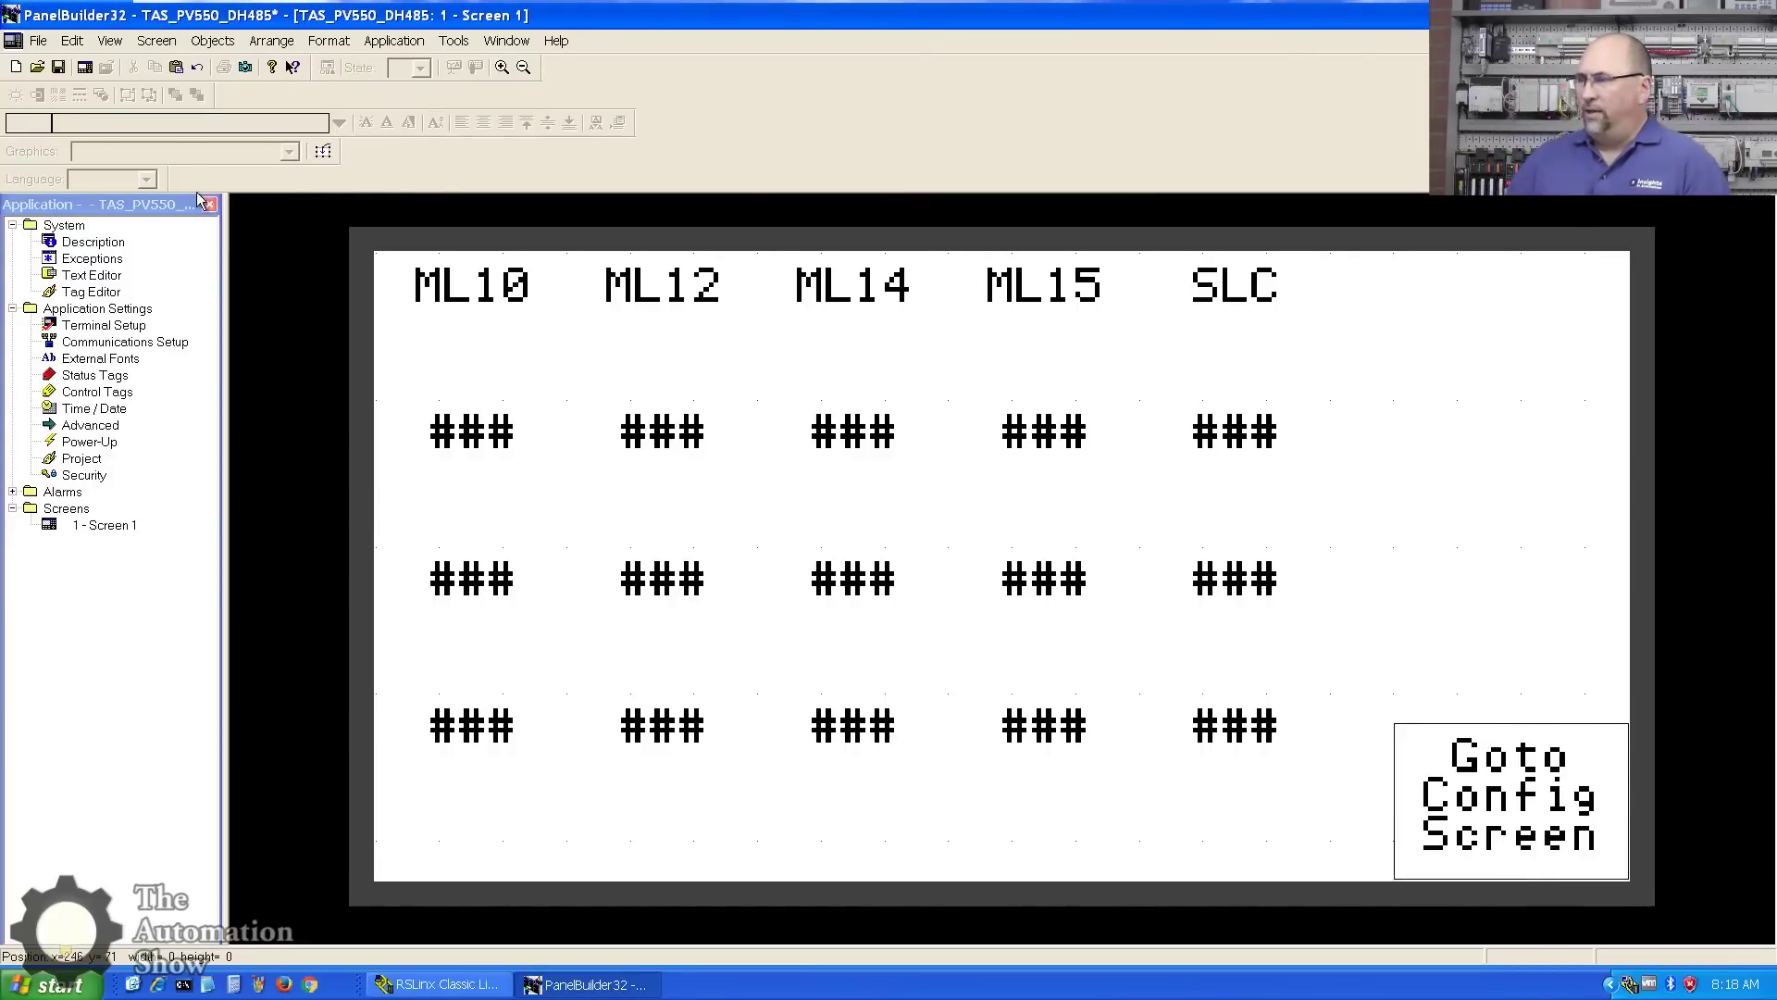
# Step: Save the application as TAS_PV550_DH485.PBA and run Validate All, which reports no errors
pyautogui.click(58, 68)
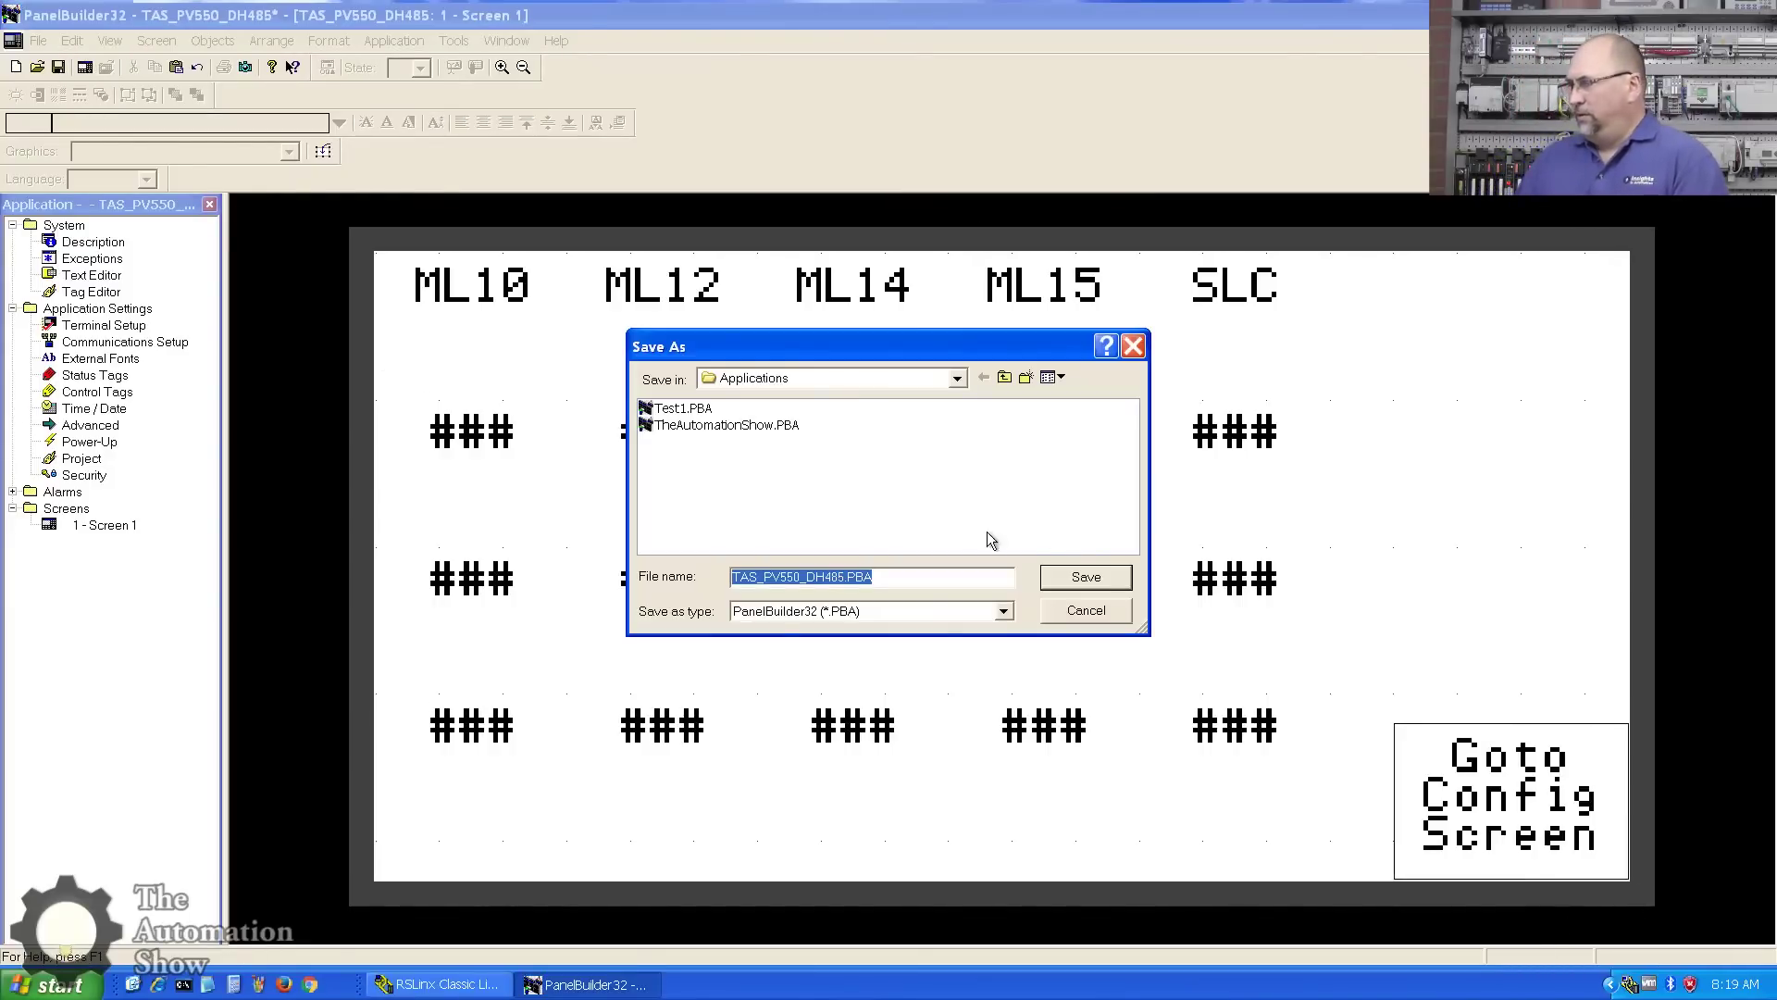
pyautogui.click(1107, 584)
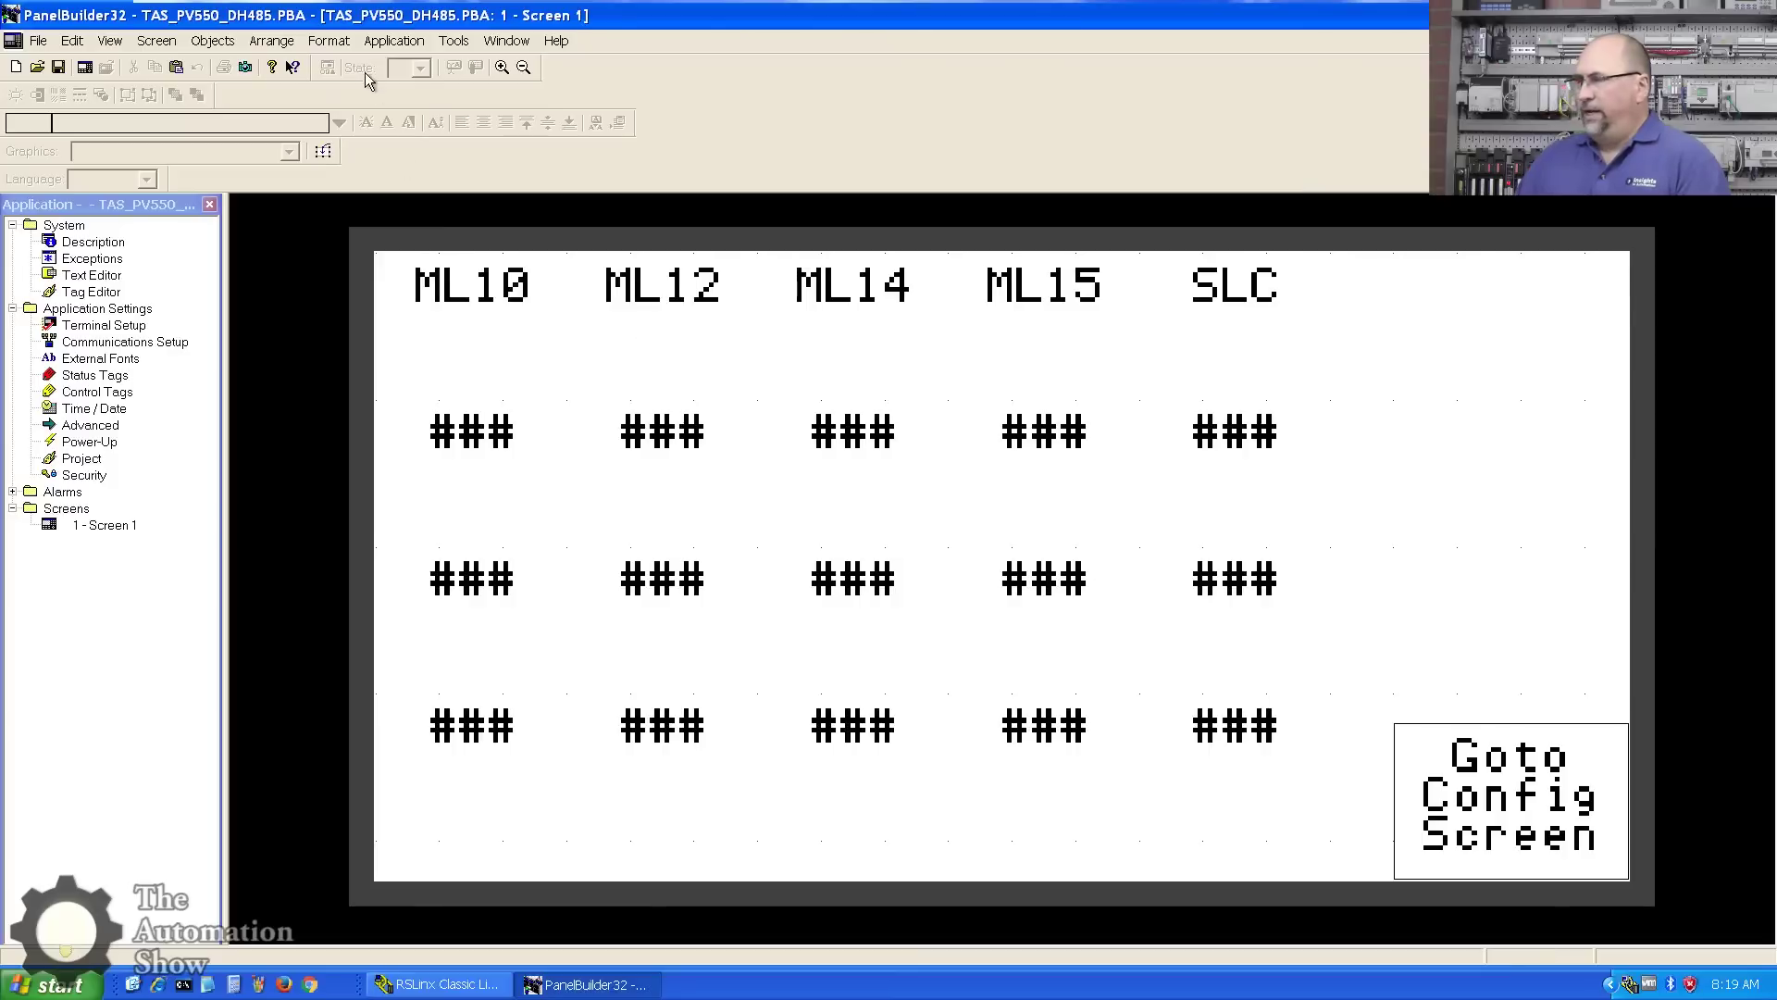
pyautogui.click(378, 45)
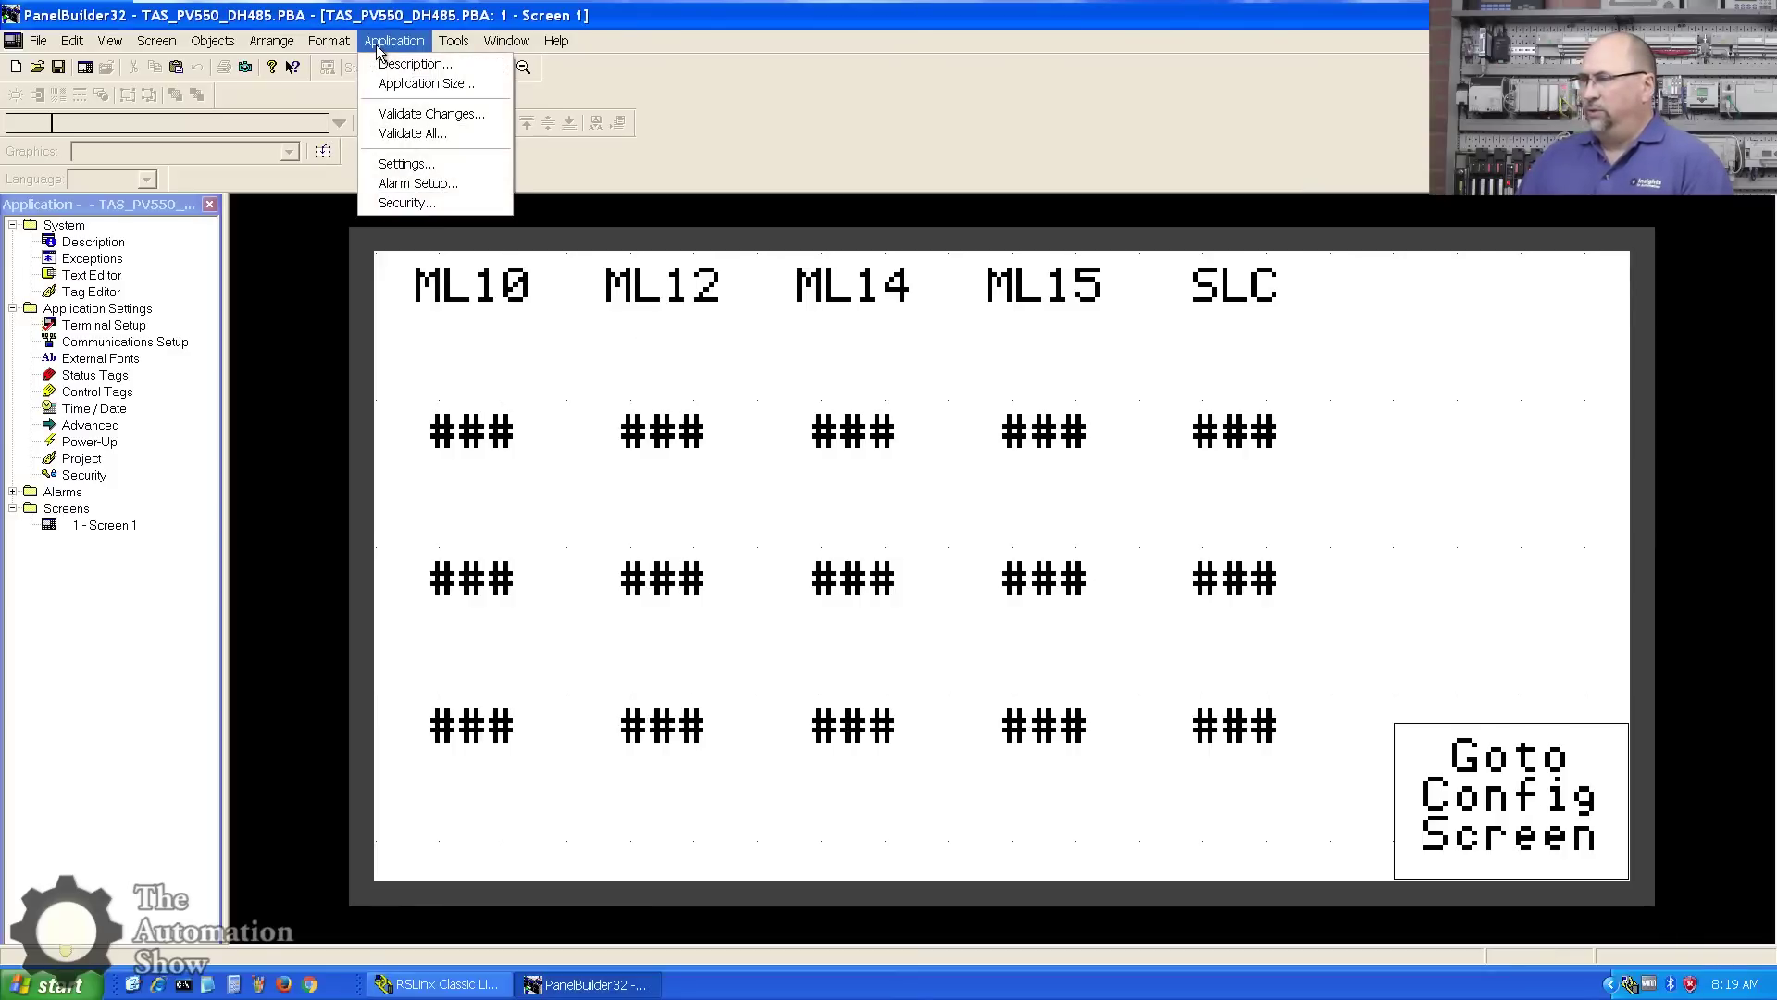
pyautogui.click(413, 142)
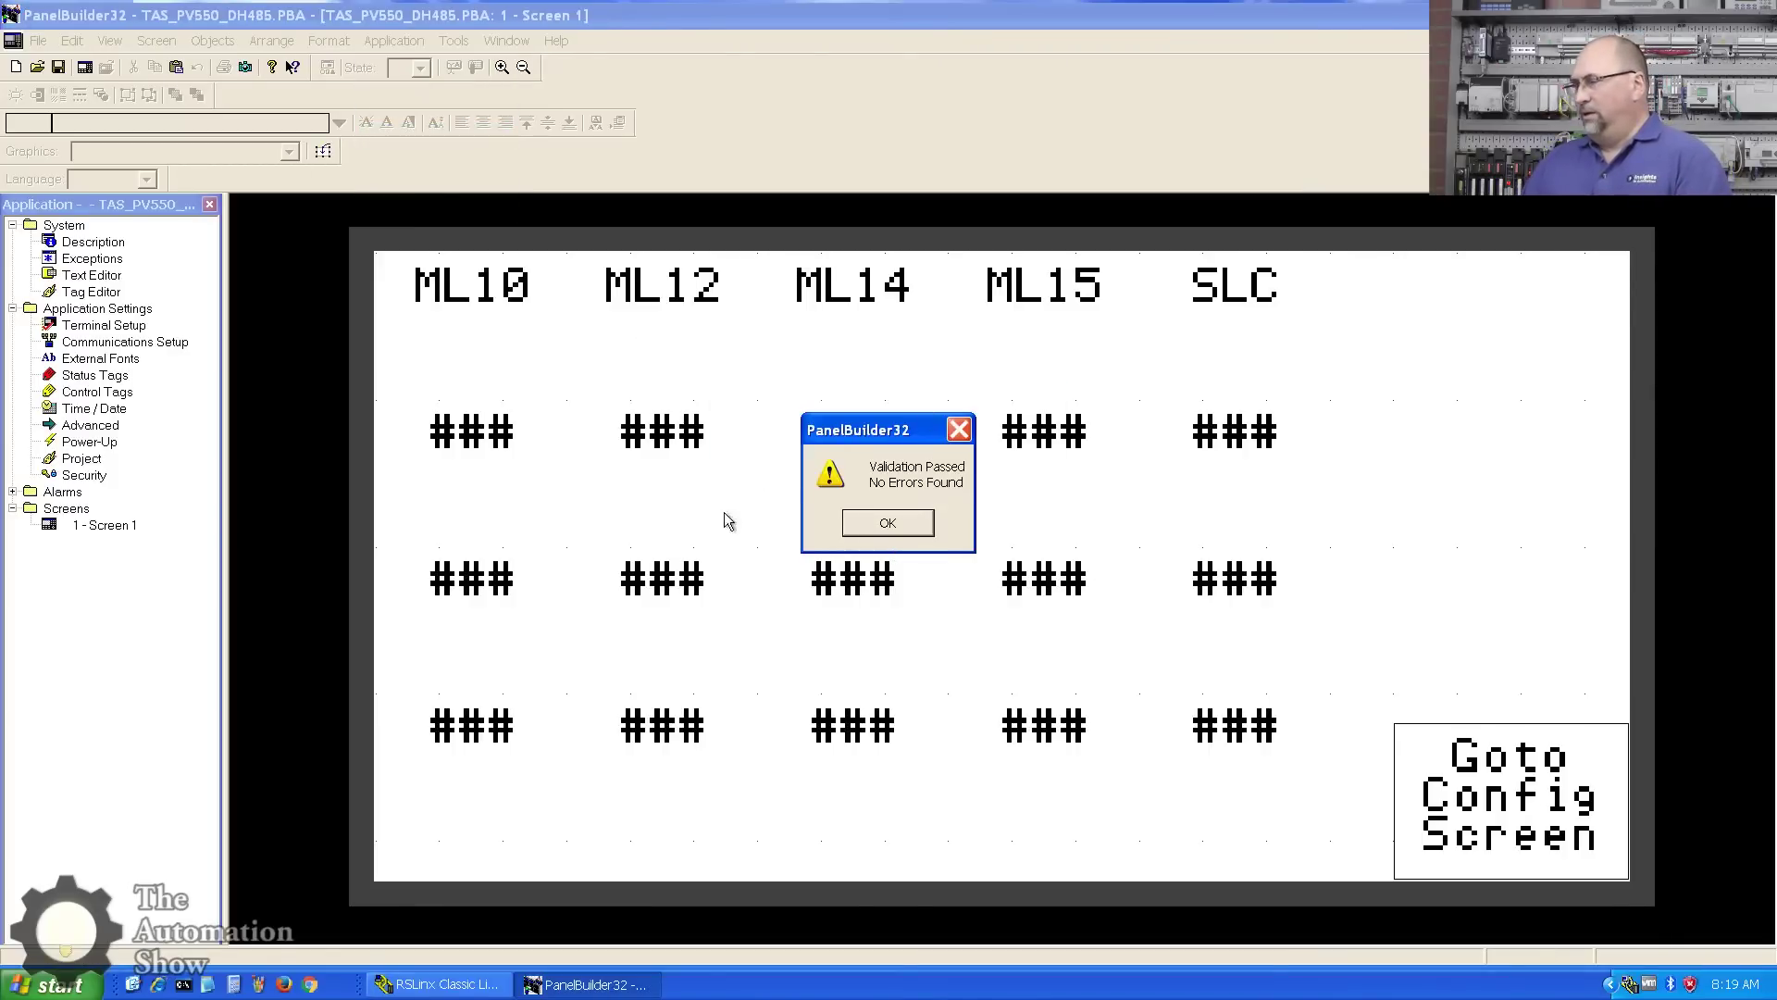
pyautogui.click(884, 524)
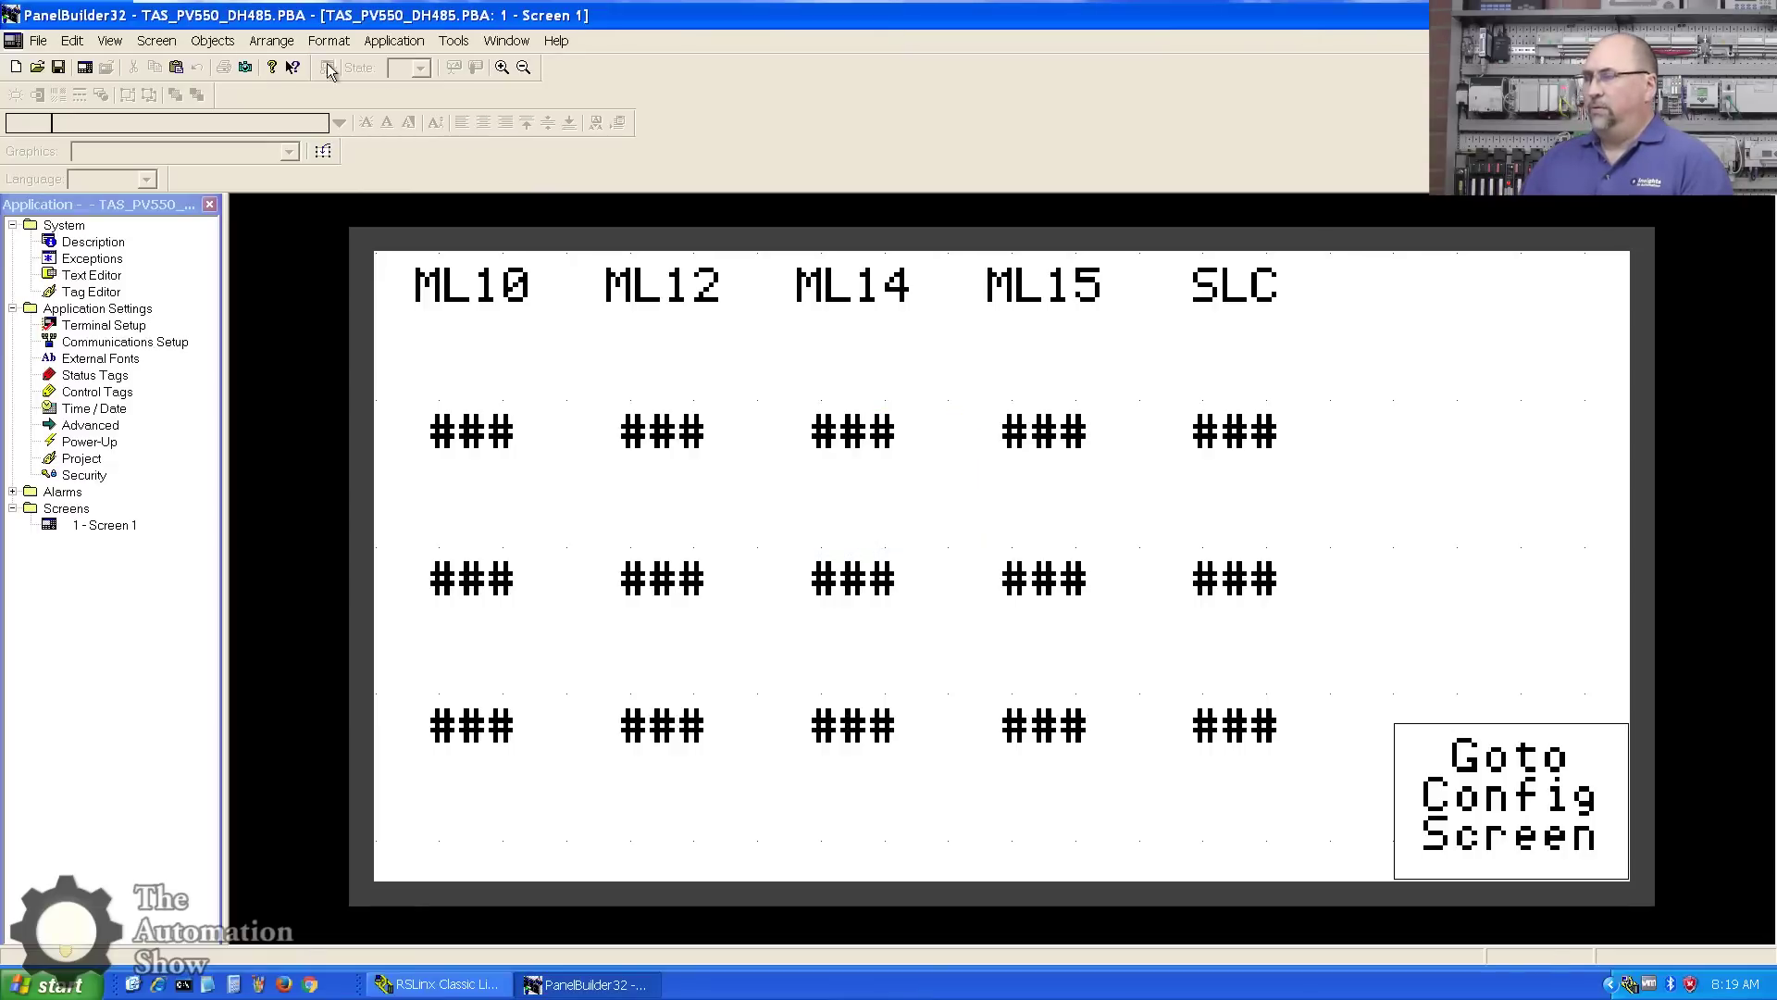
# Step: Download the application via RSLinx Network to the PanelView PV550 at node 02
pyautogui.click(37, 41)
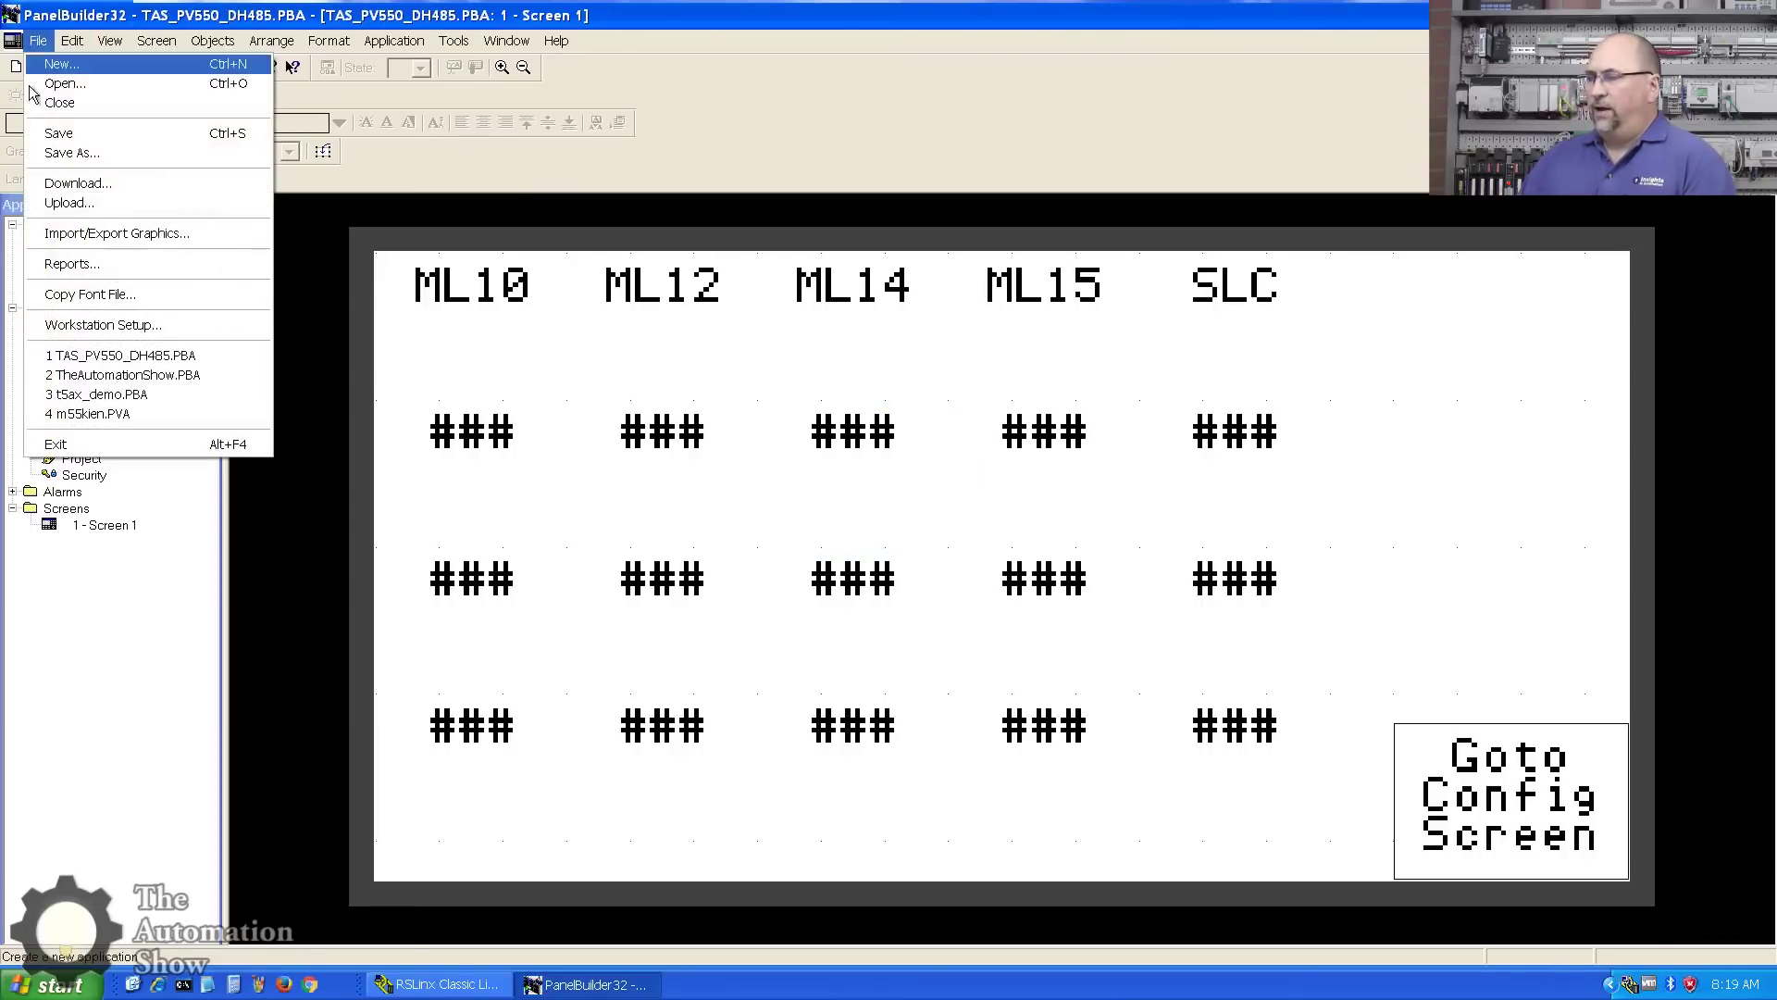
pyautogui.click(77, 183)
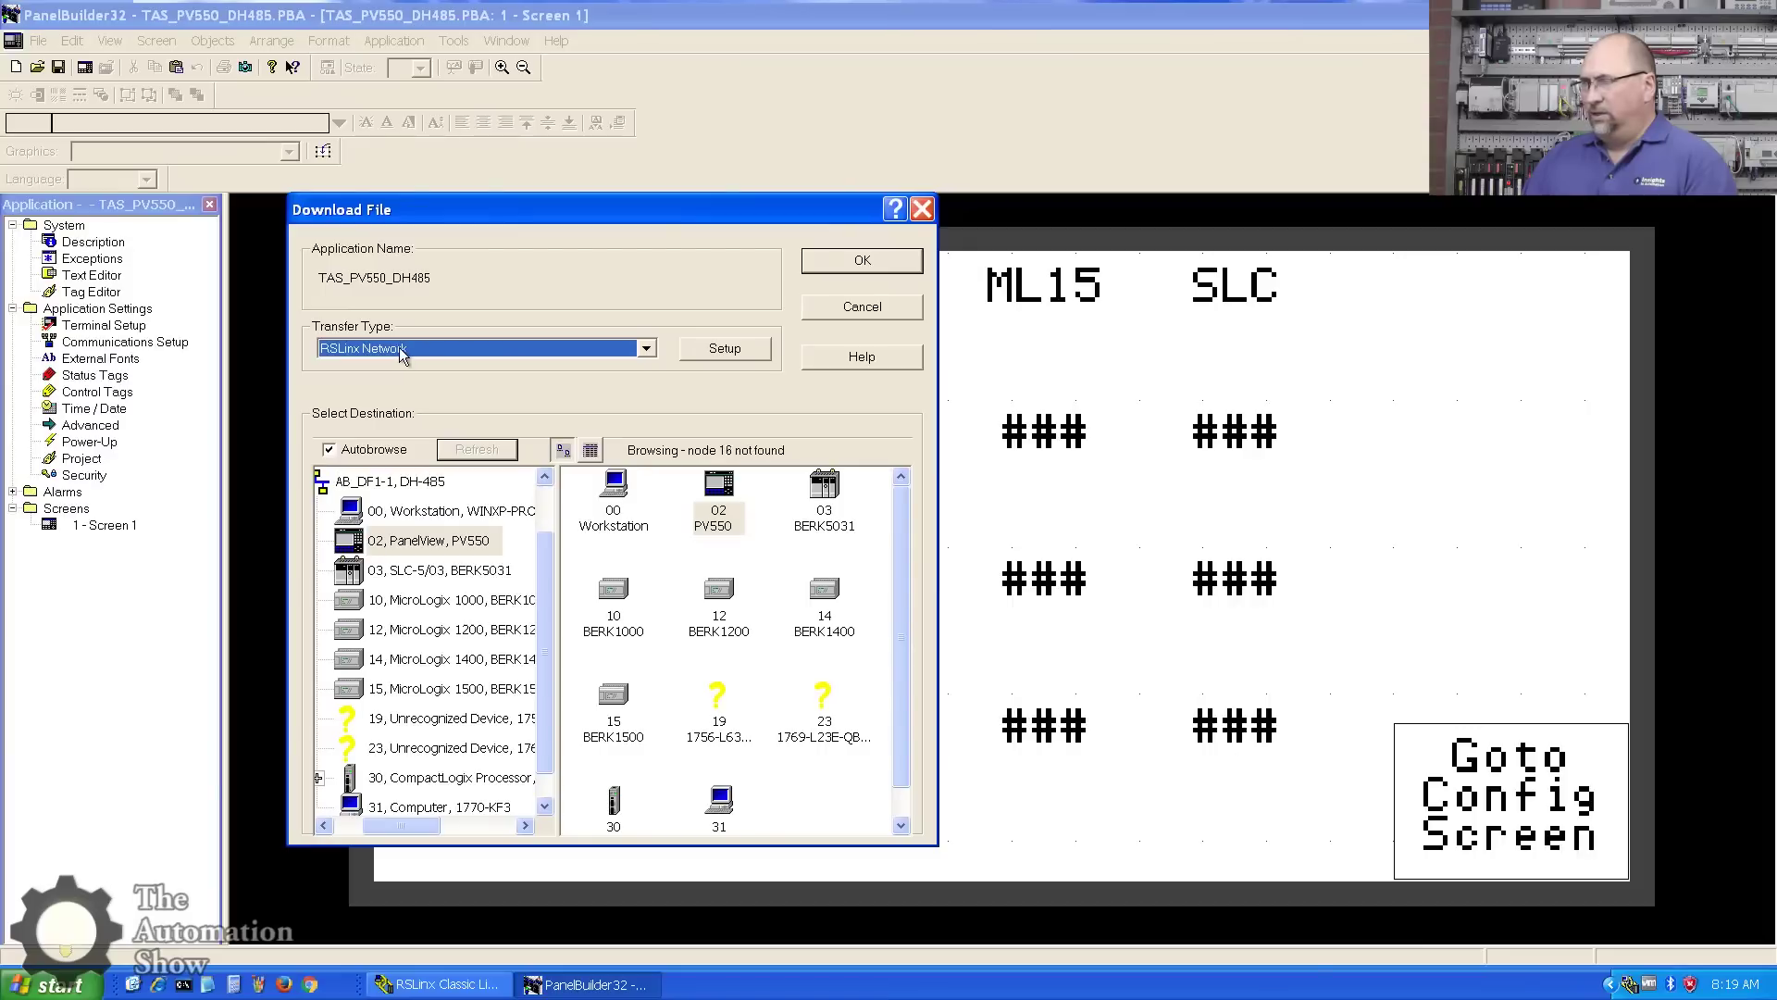
pyautogui.click(419, 349)
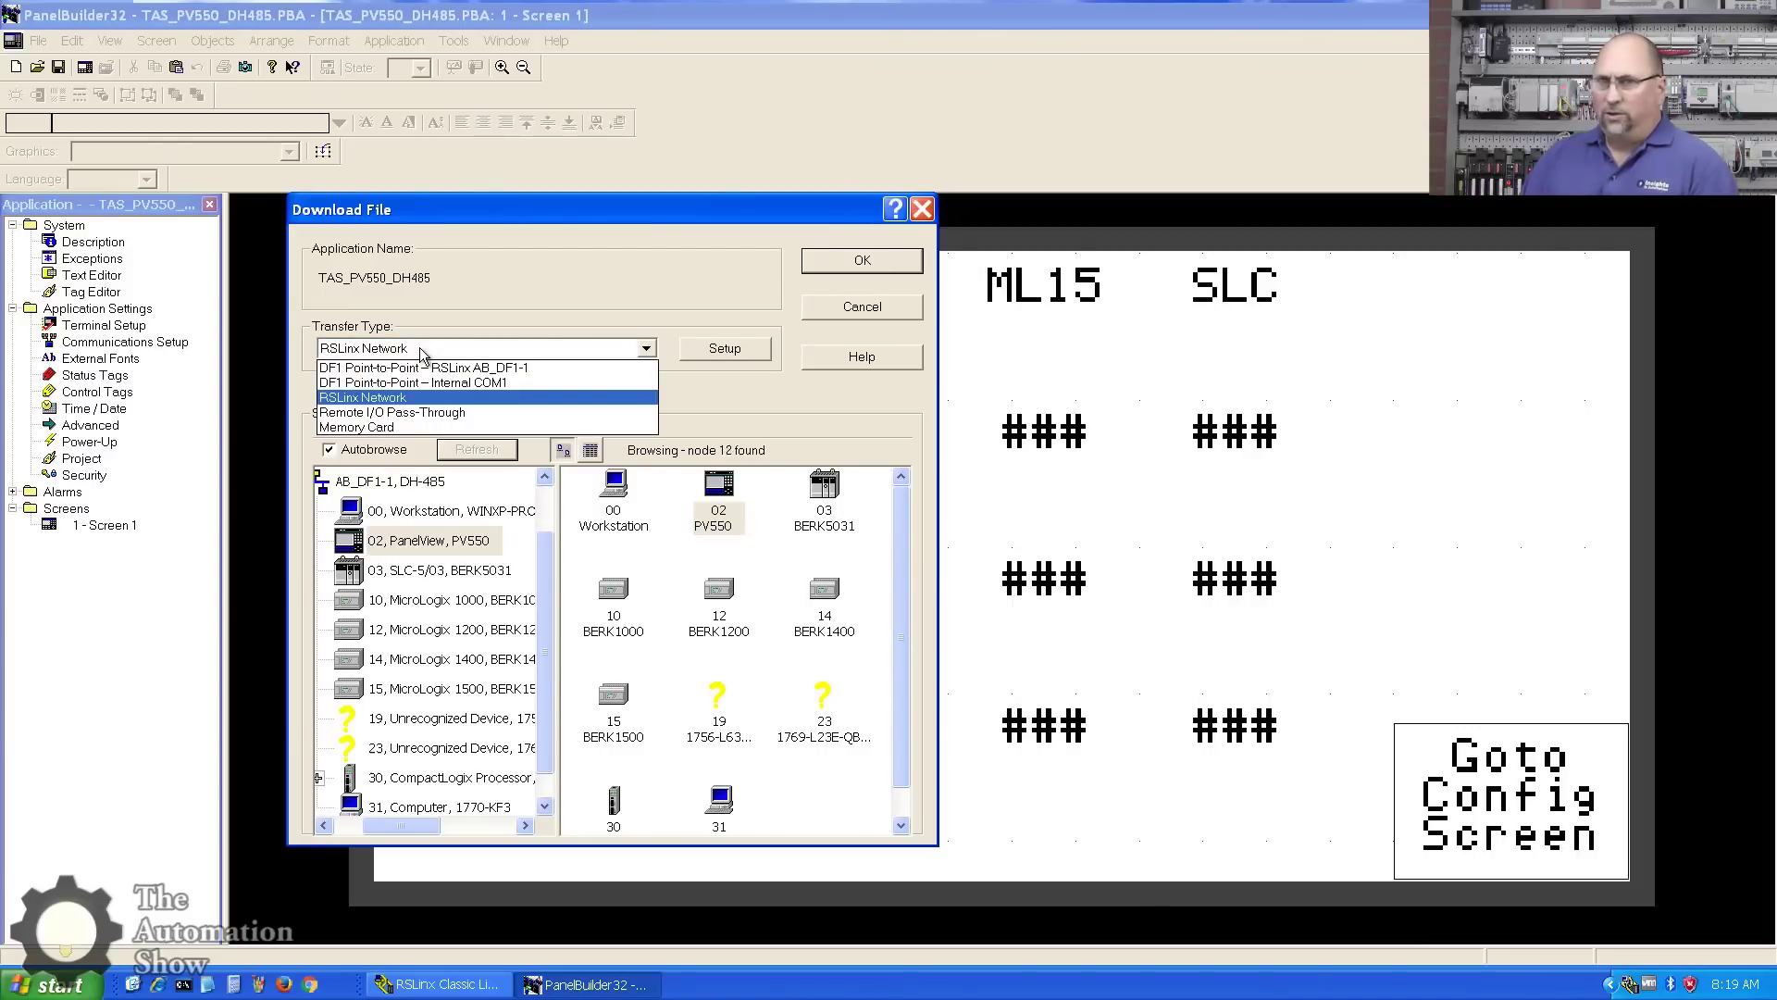
pyautogui.click(436, 348)
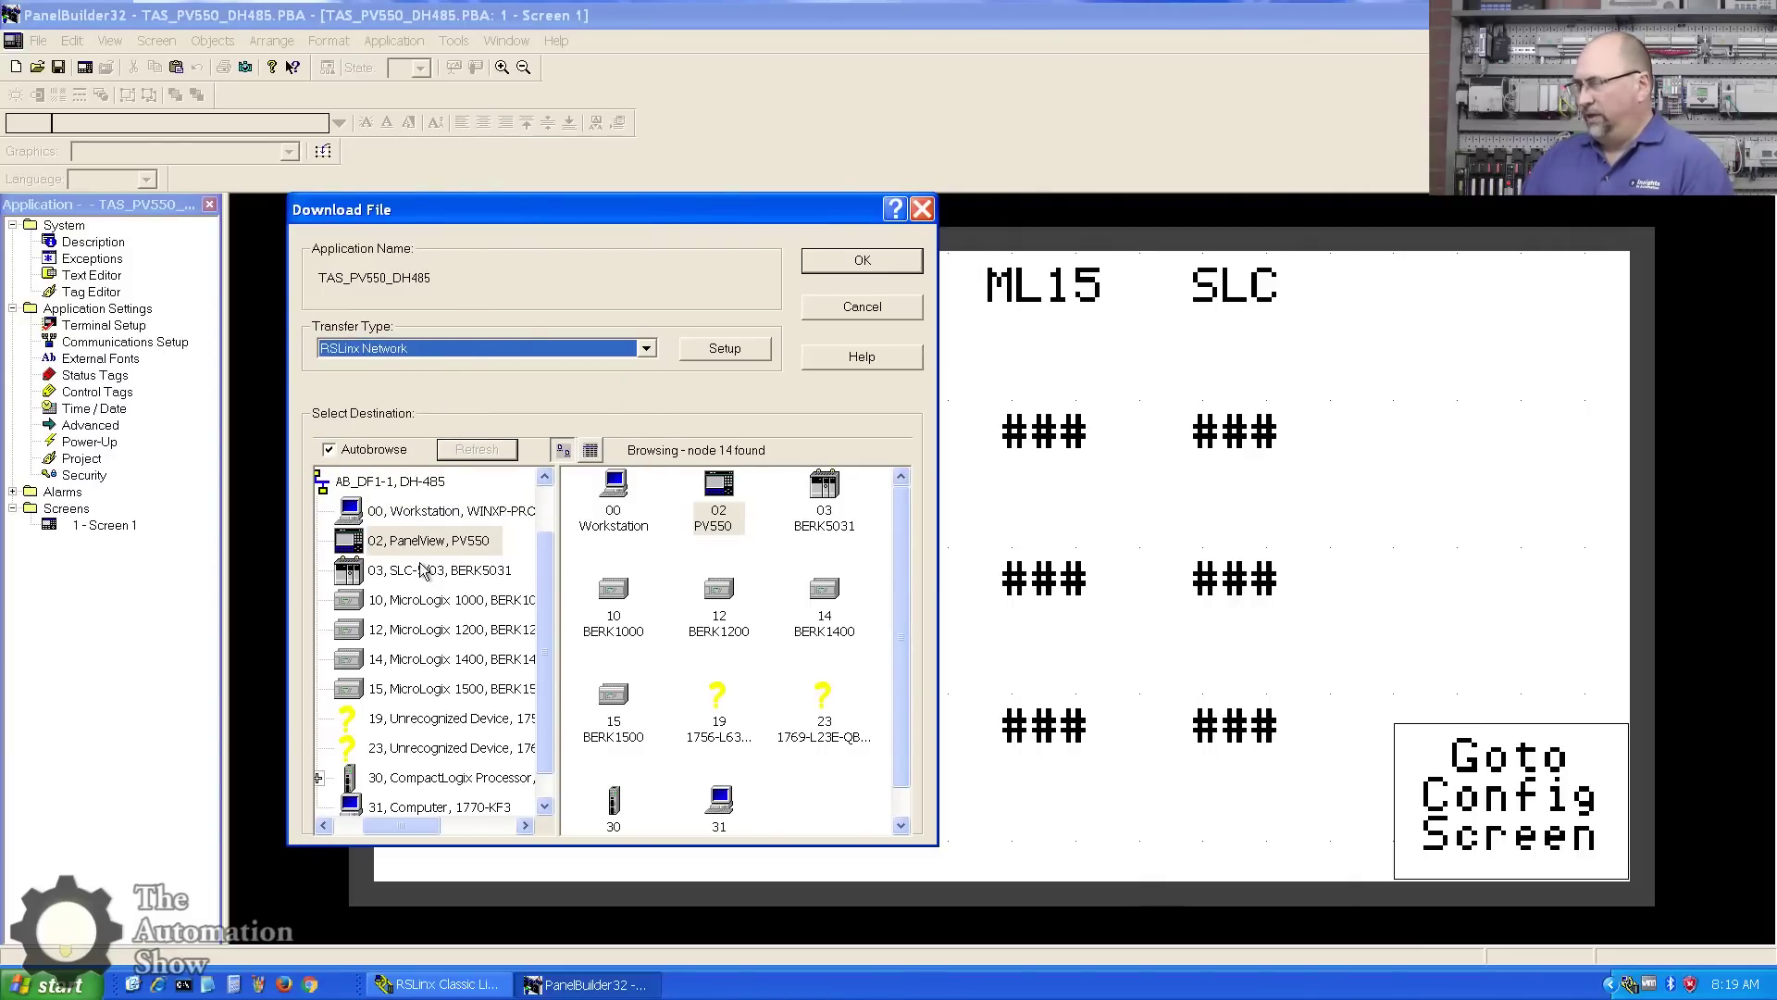
pyautogui.click(469, 350)
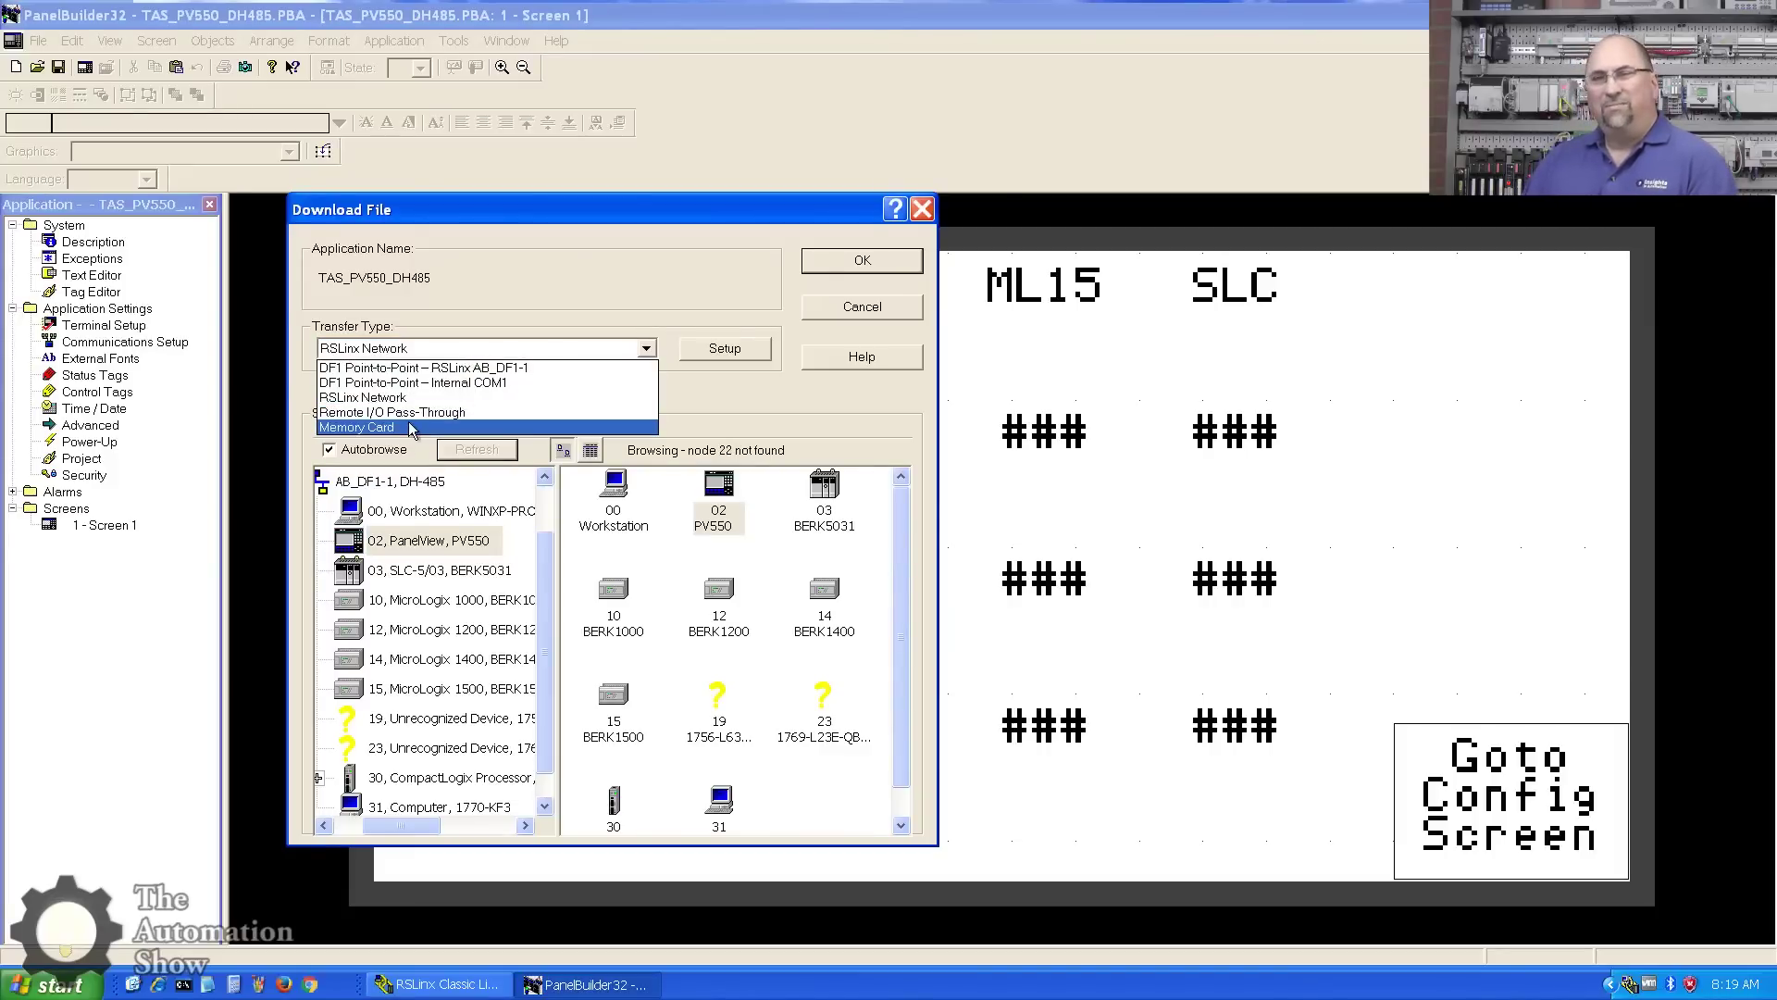
pyautogui.click(459, 290)
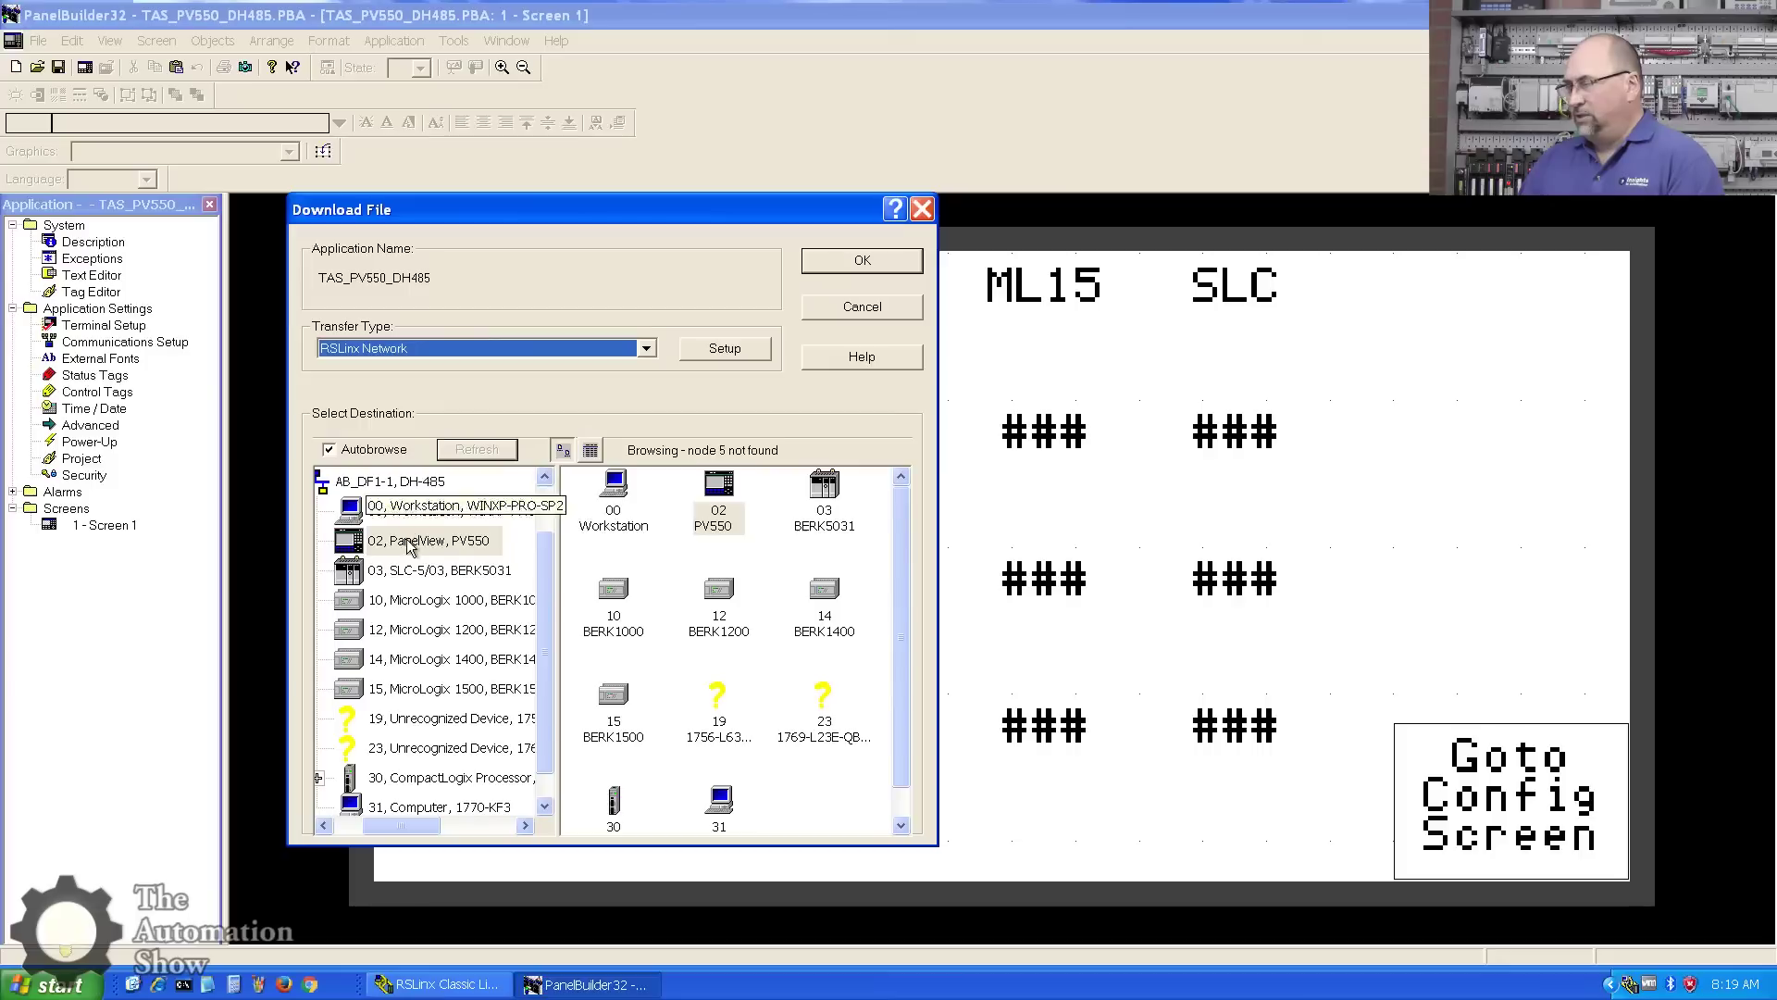
pyautogui.click(459, 544)
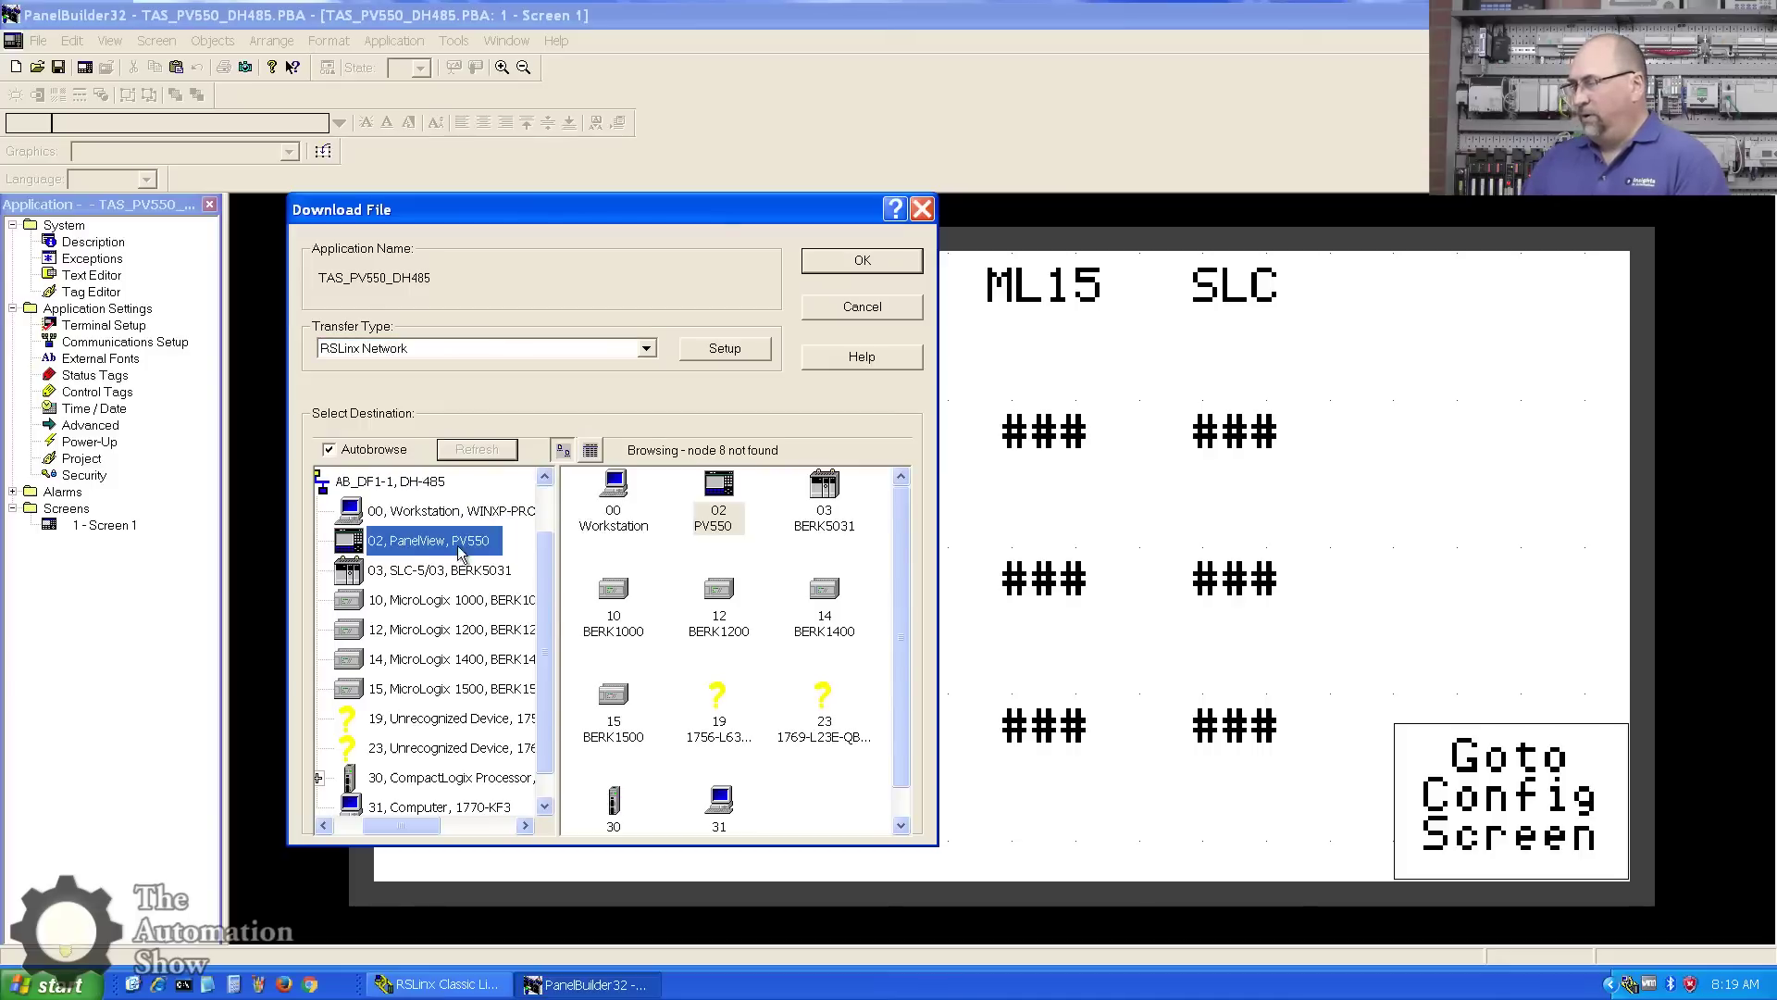
pyautogui.click(868, 263)
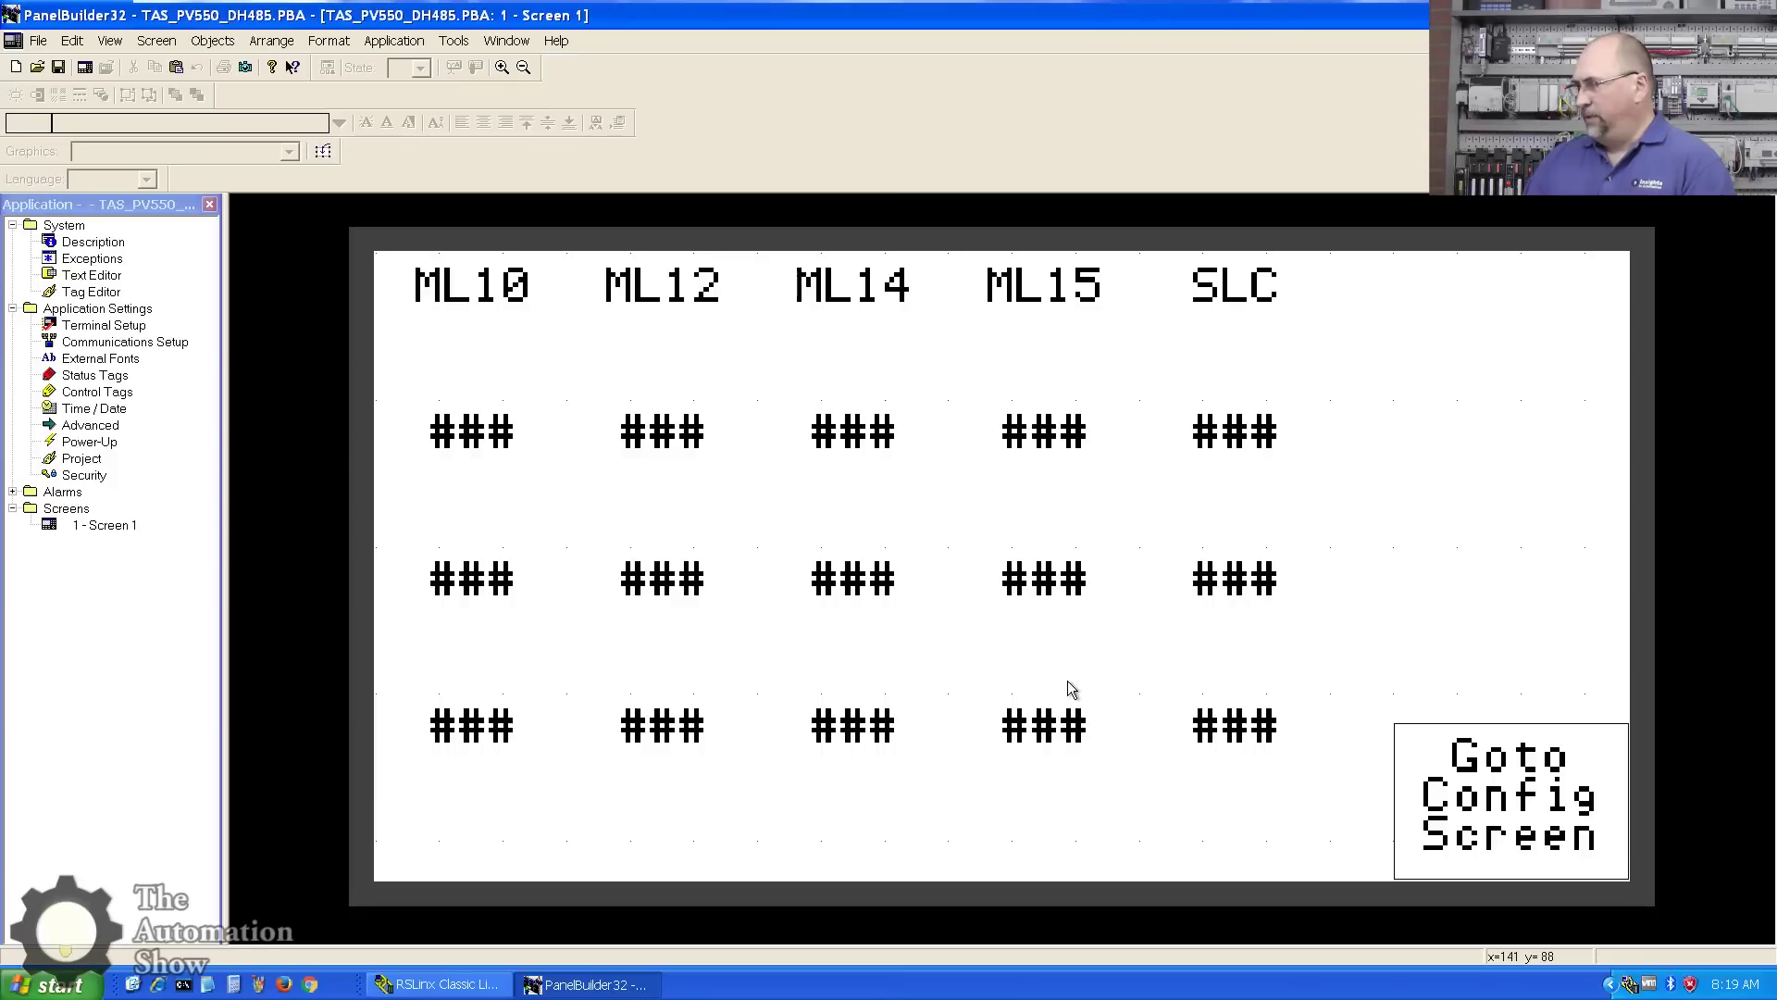